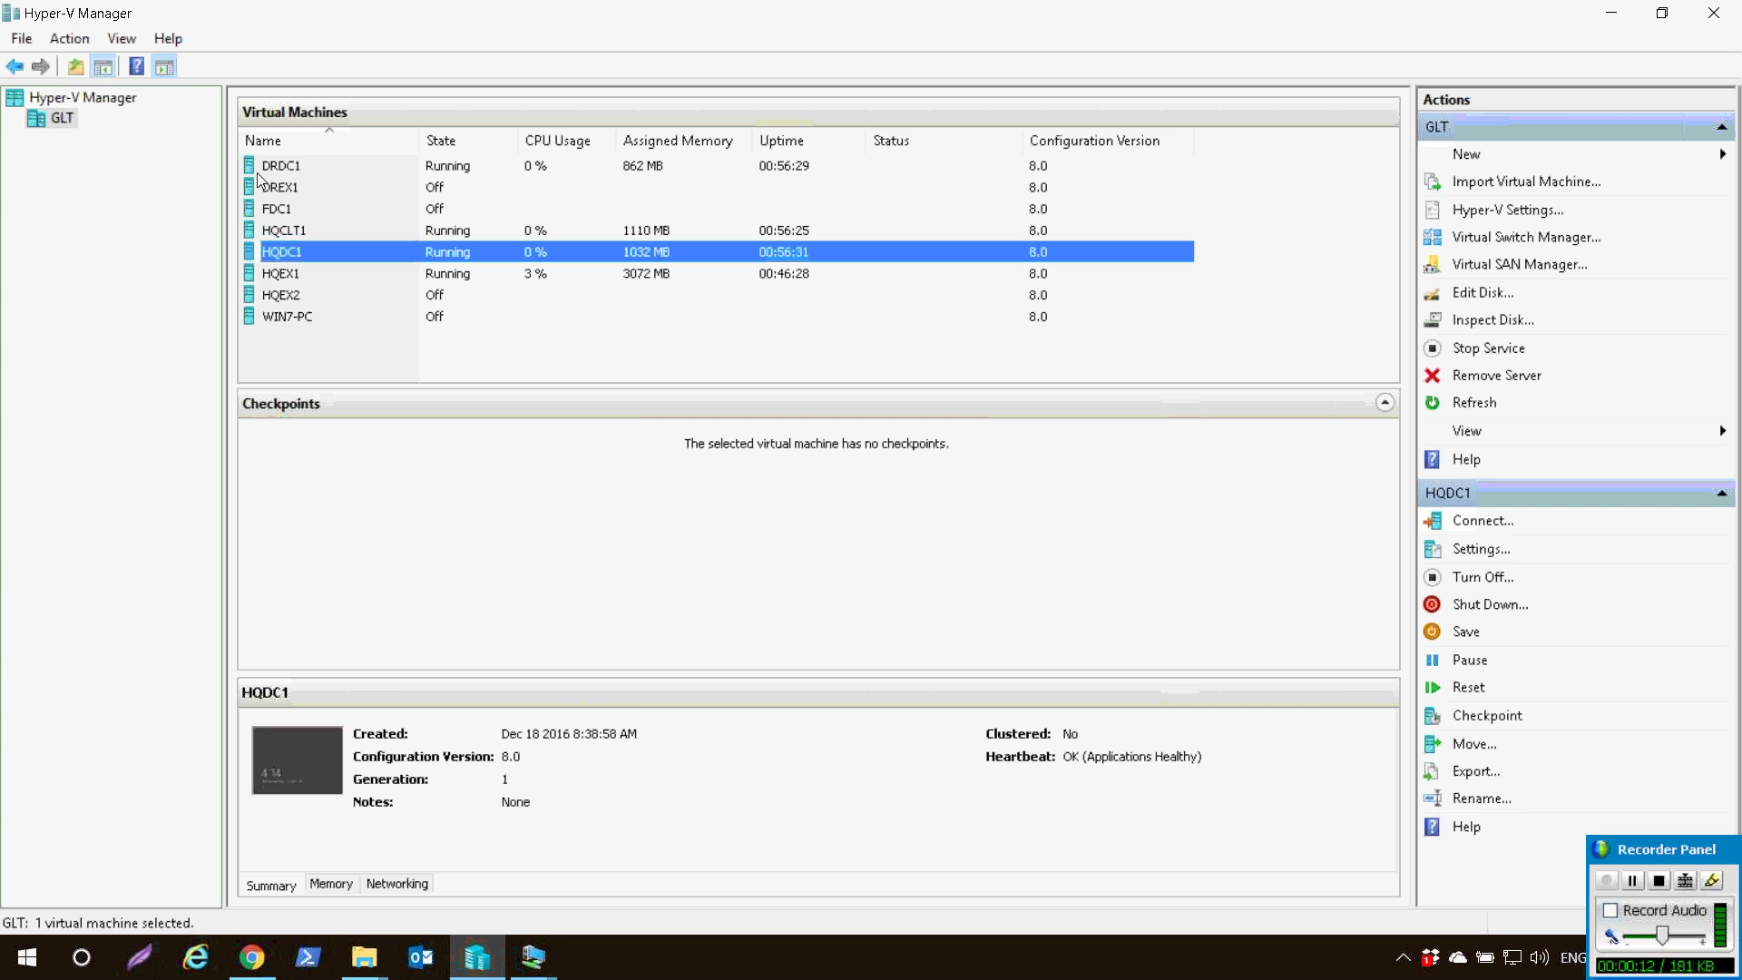
- Look over the HQEX1 and HQCLT1 virtual machines' actions in Hyper-V Manager without running any
key(Down)
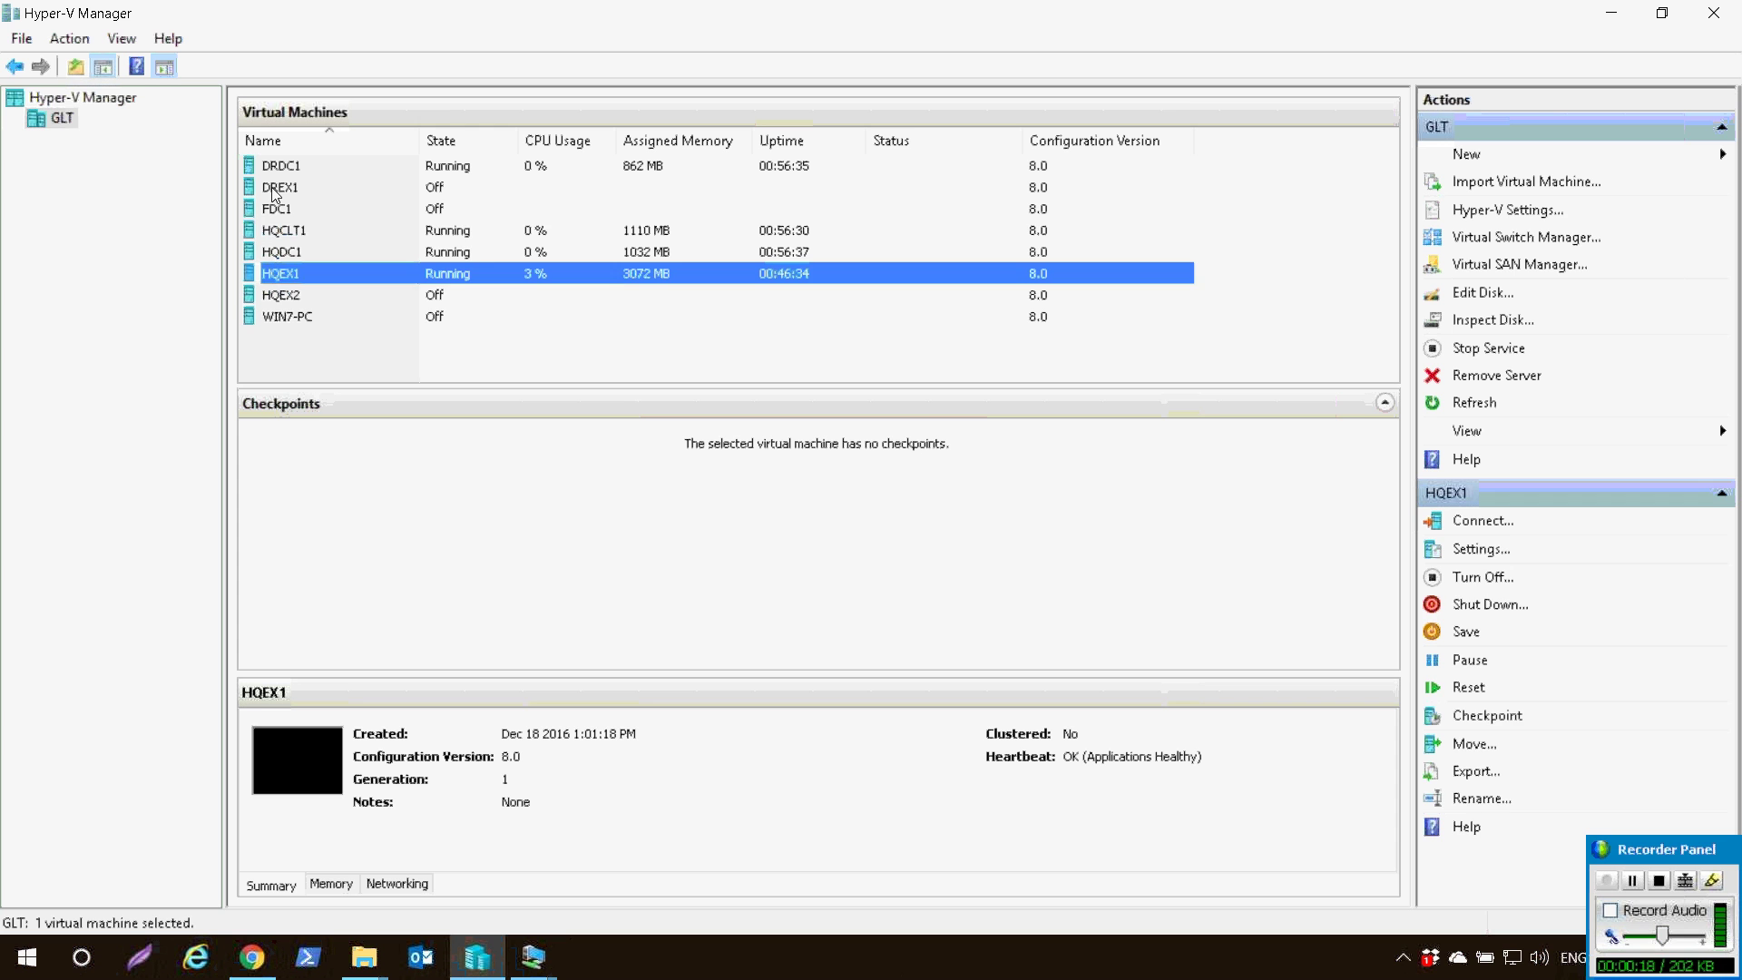
key(Up)
key(Up)
key(shift+F10)
key(Down)
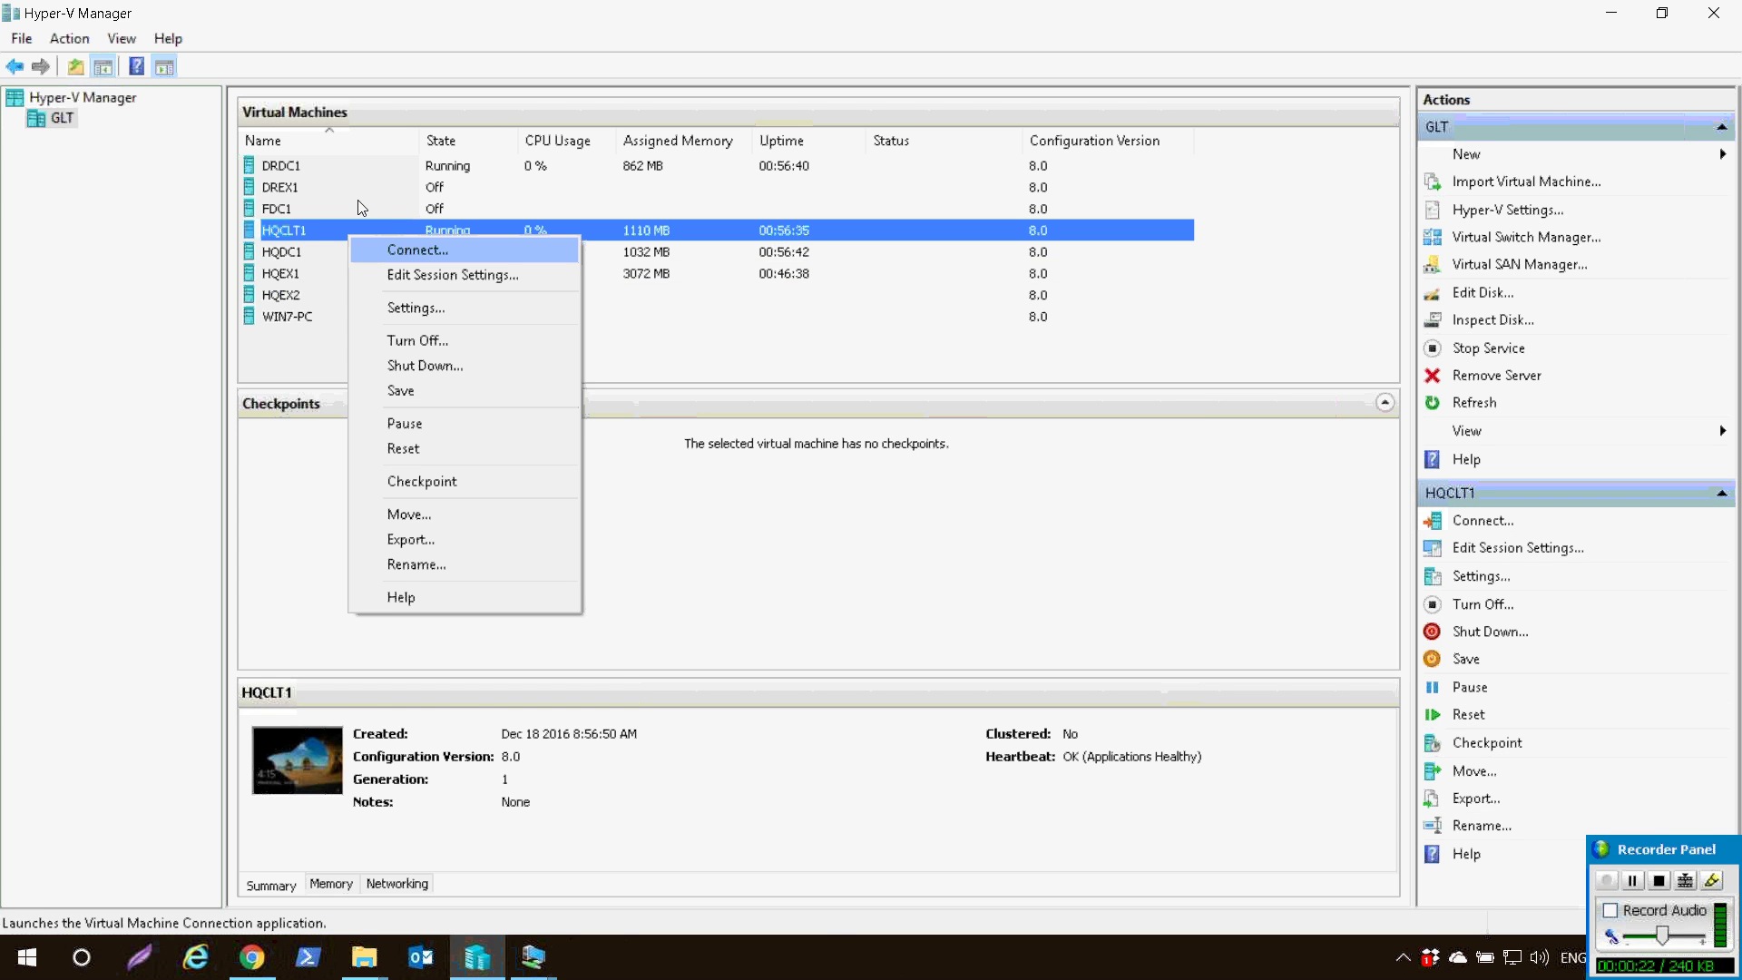
key(Down)
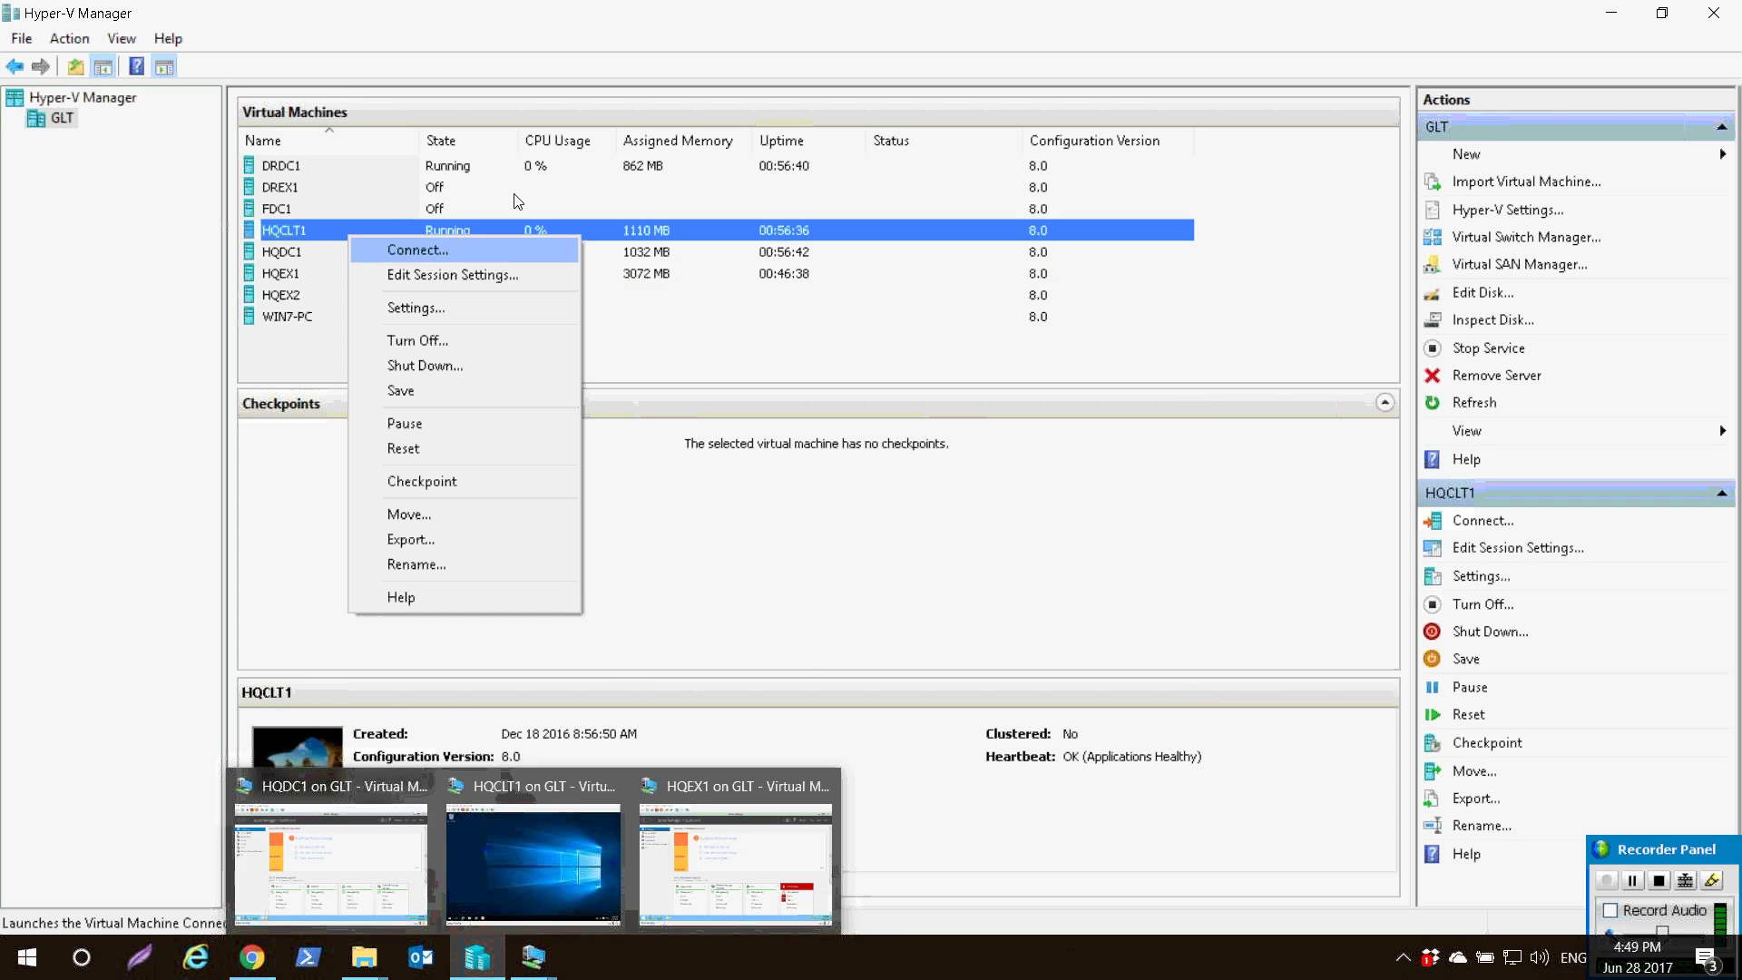
key(Escape)
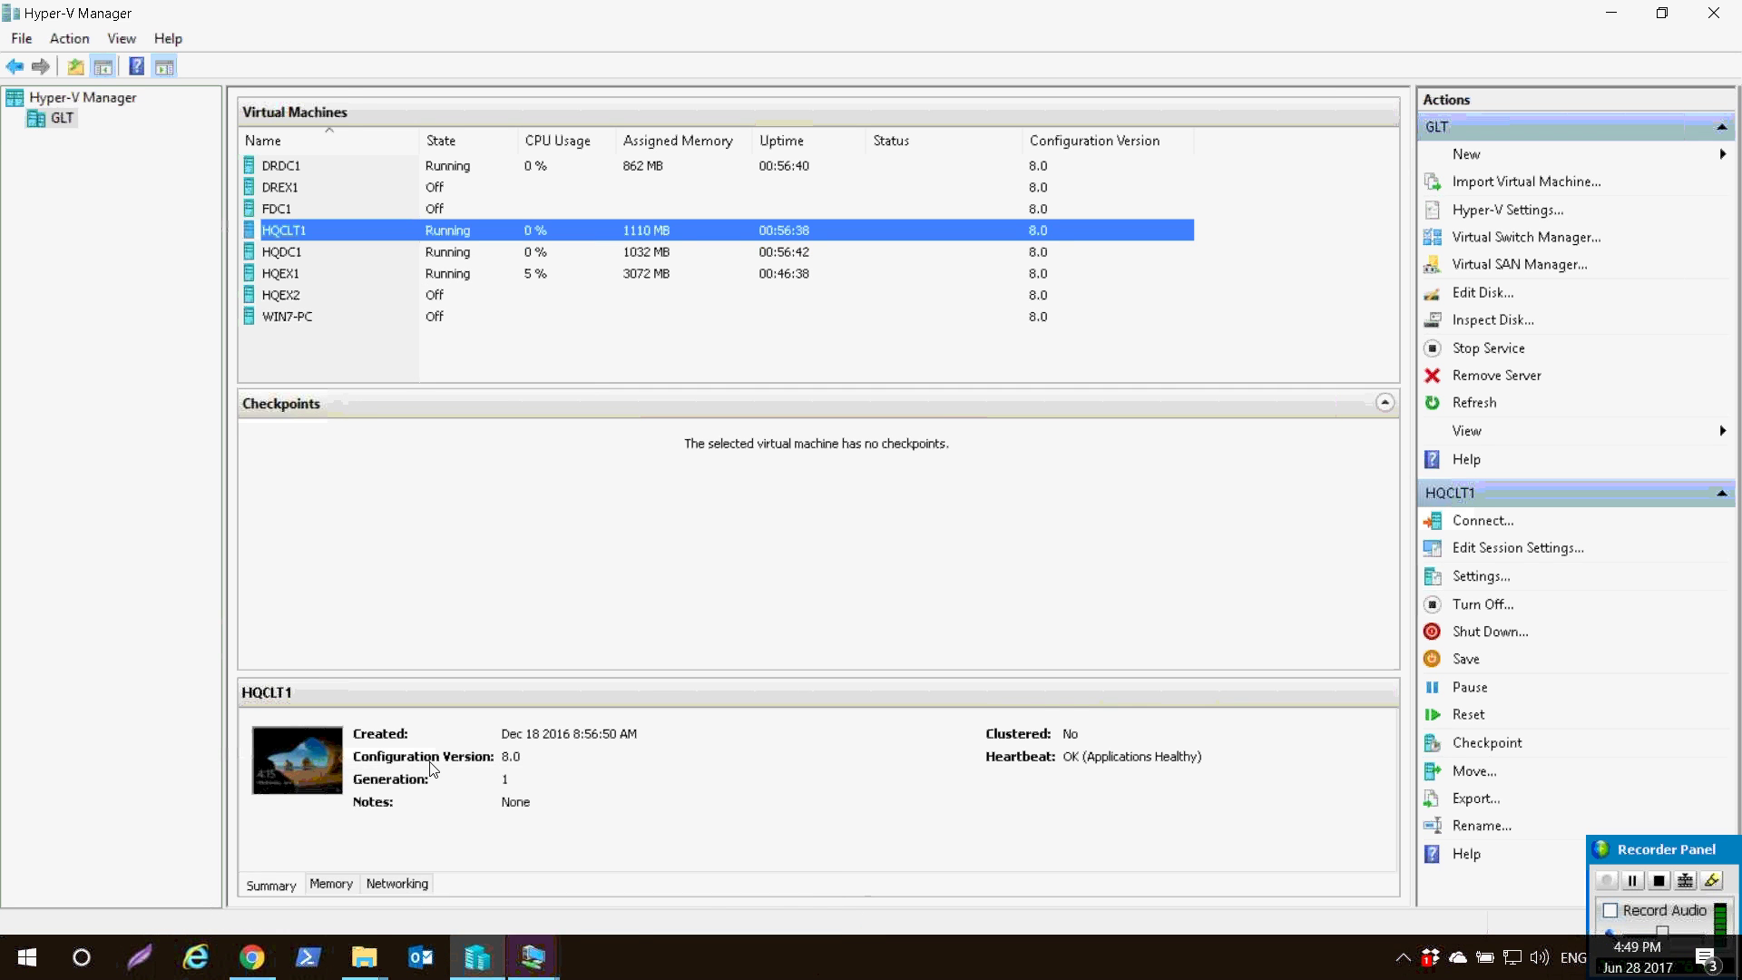
- On HQCLT1, go from Network and Sharing Center to Windows Firewall, entering the administrator password at the prompt
click(534, 957)
click(534, 861)
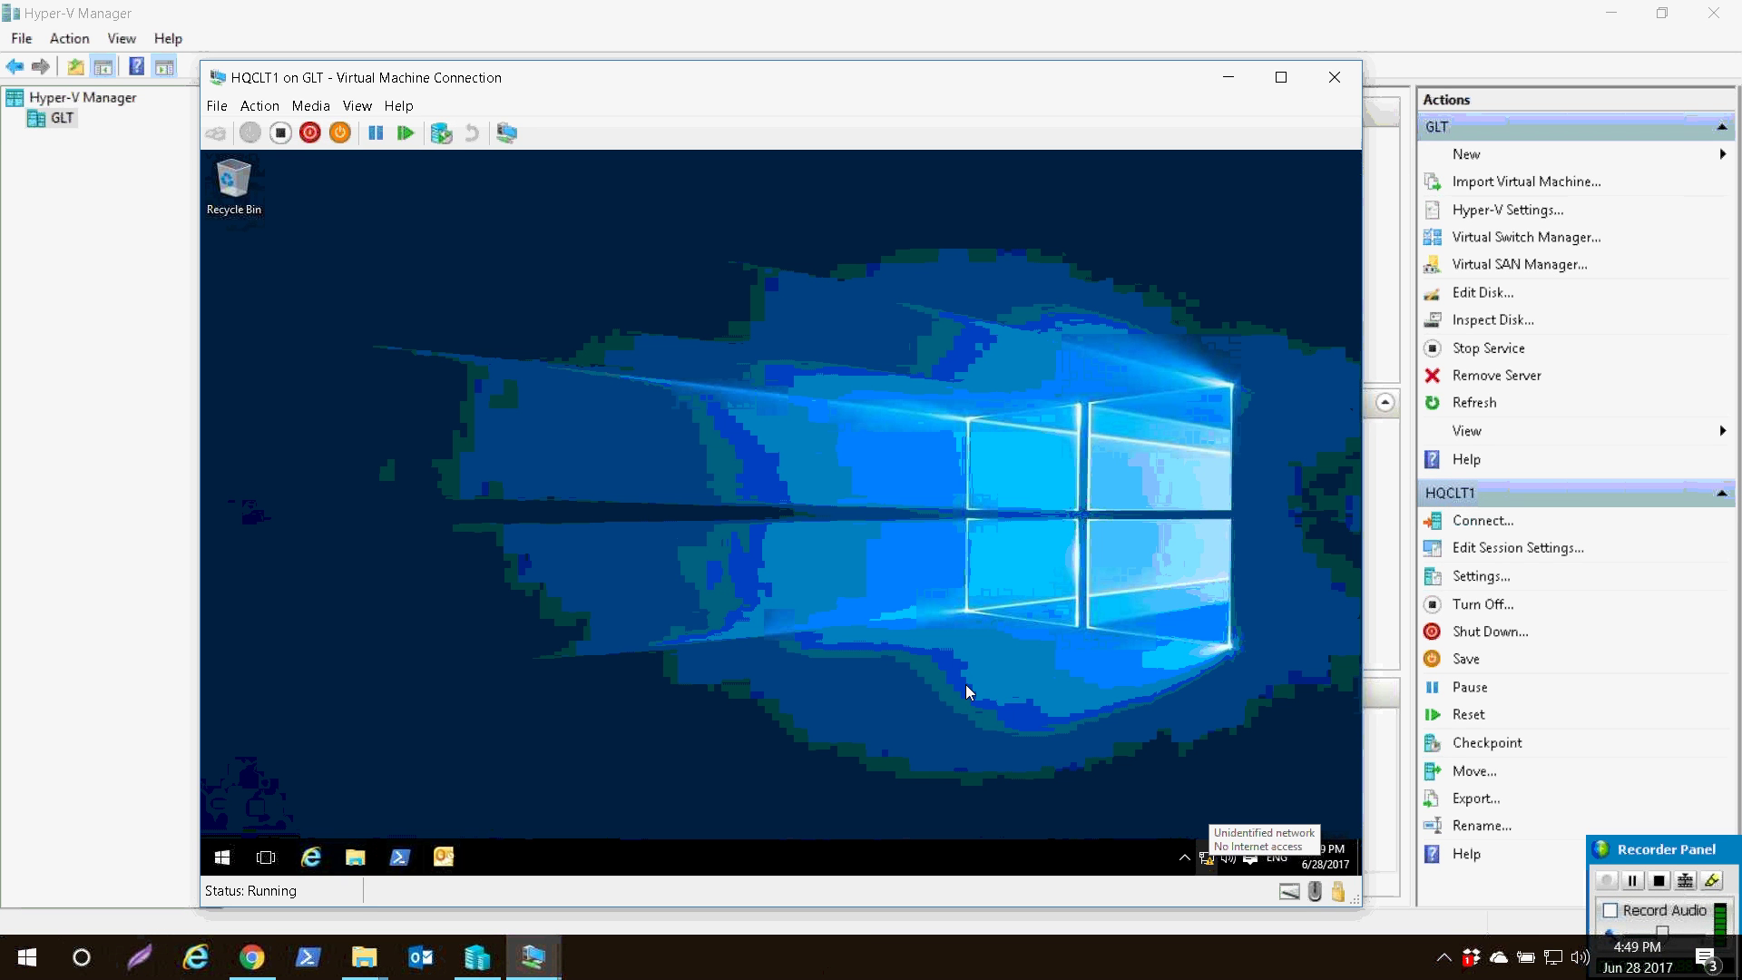
right_click(1206, 857)
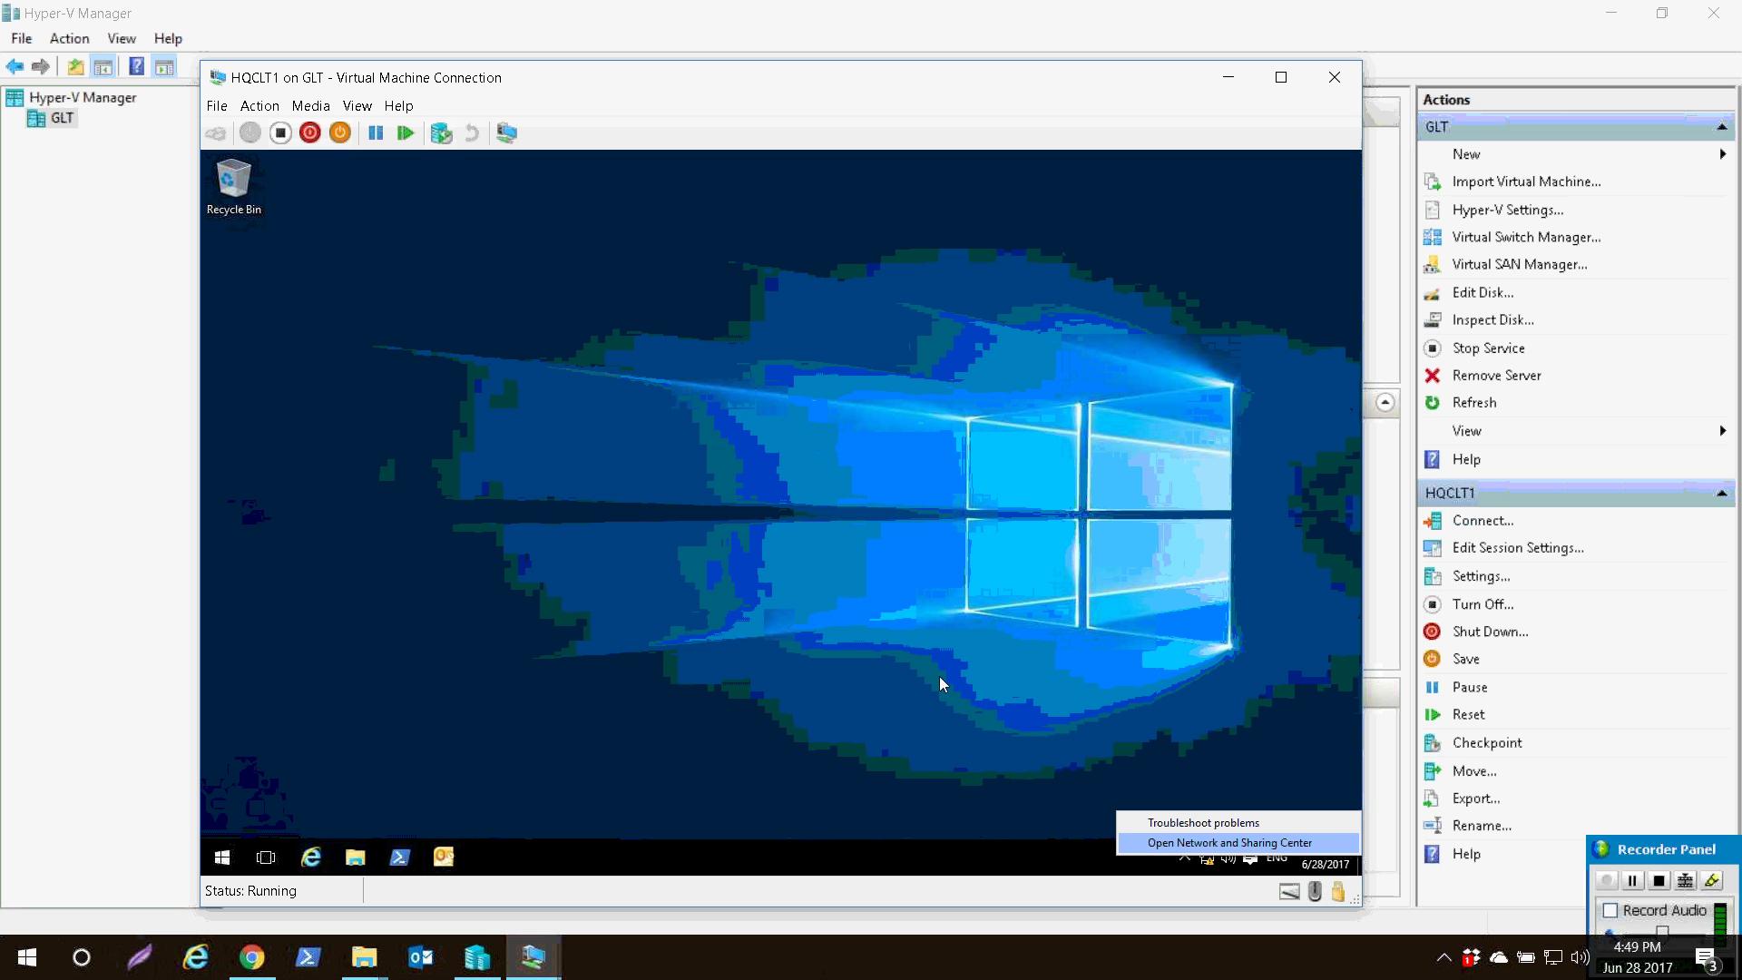
click(1201, 844)
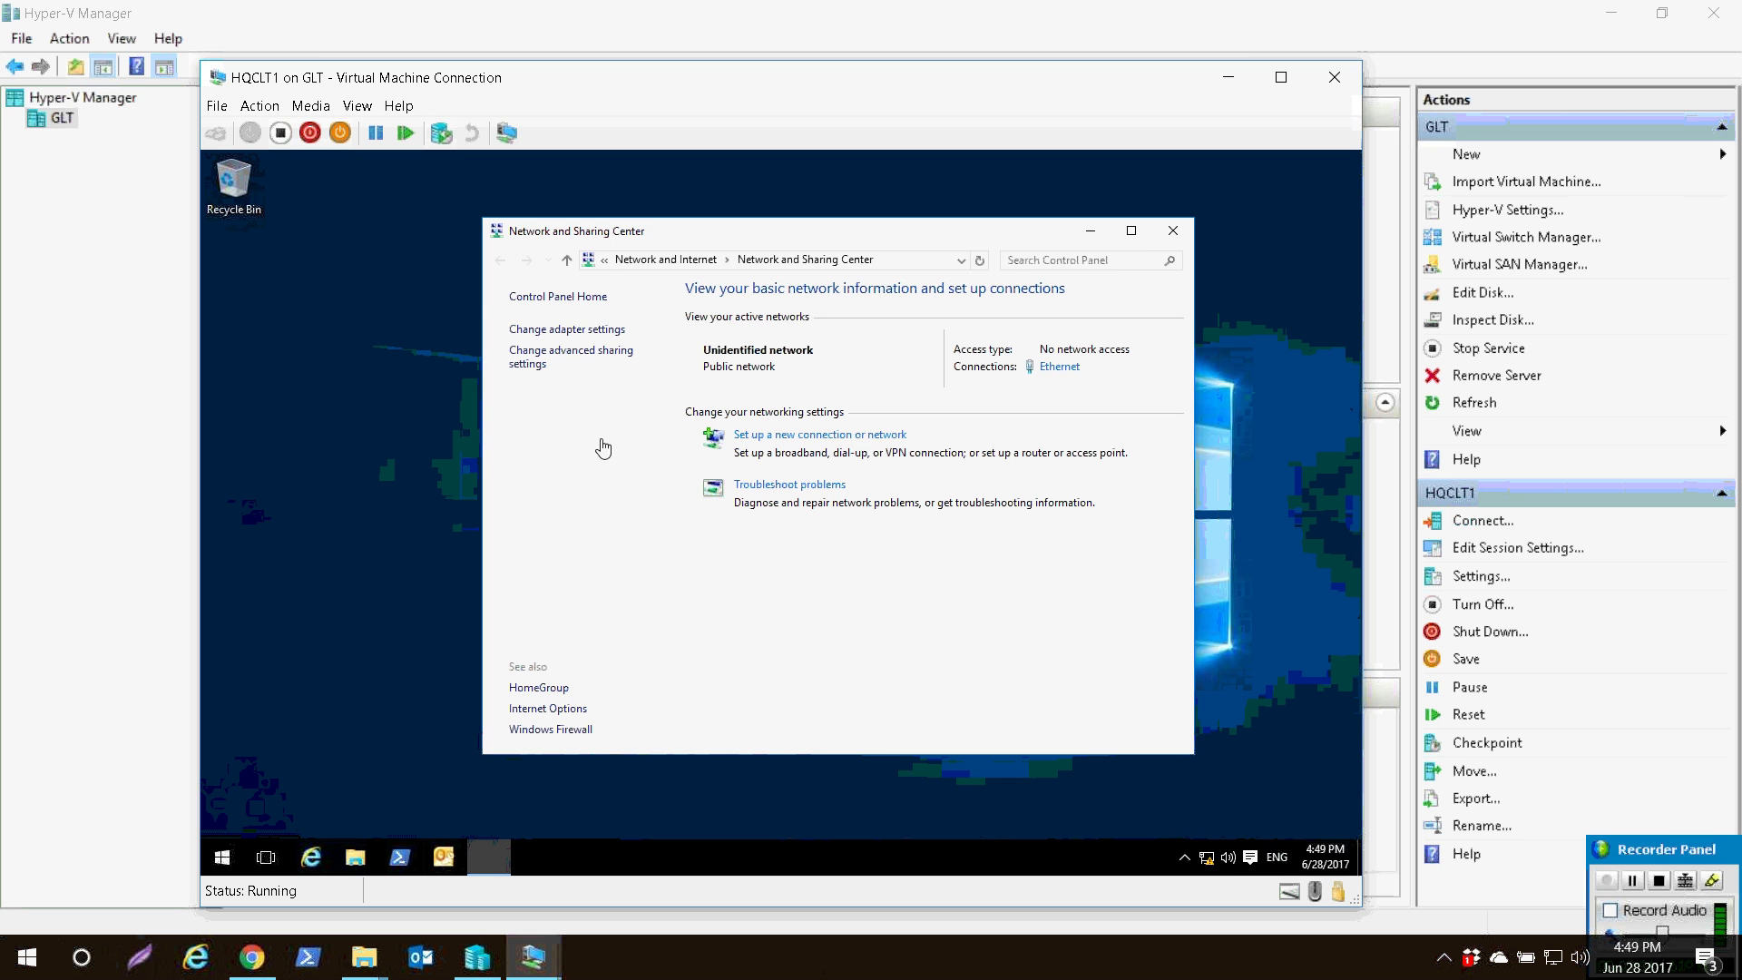
drag(536, 182, 450, 191)
click(445, 726)
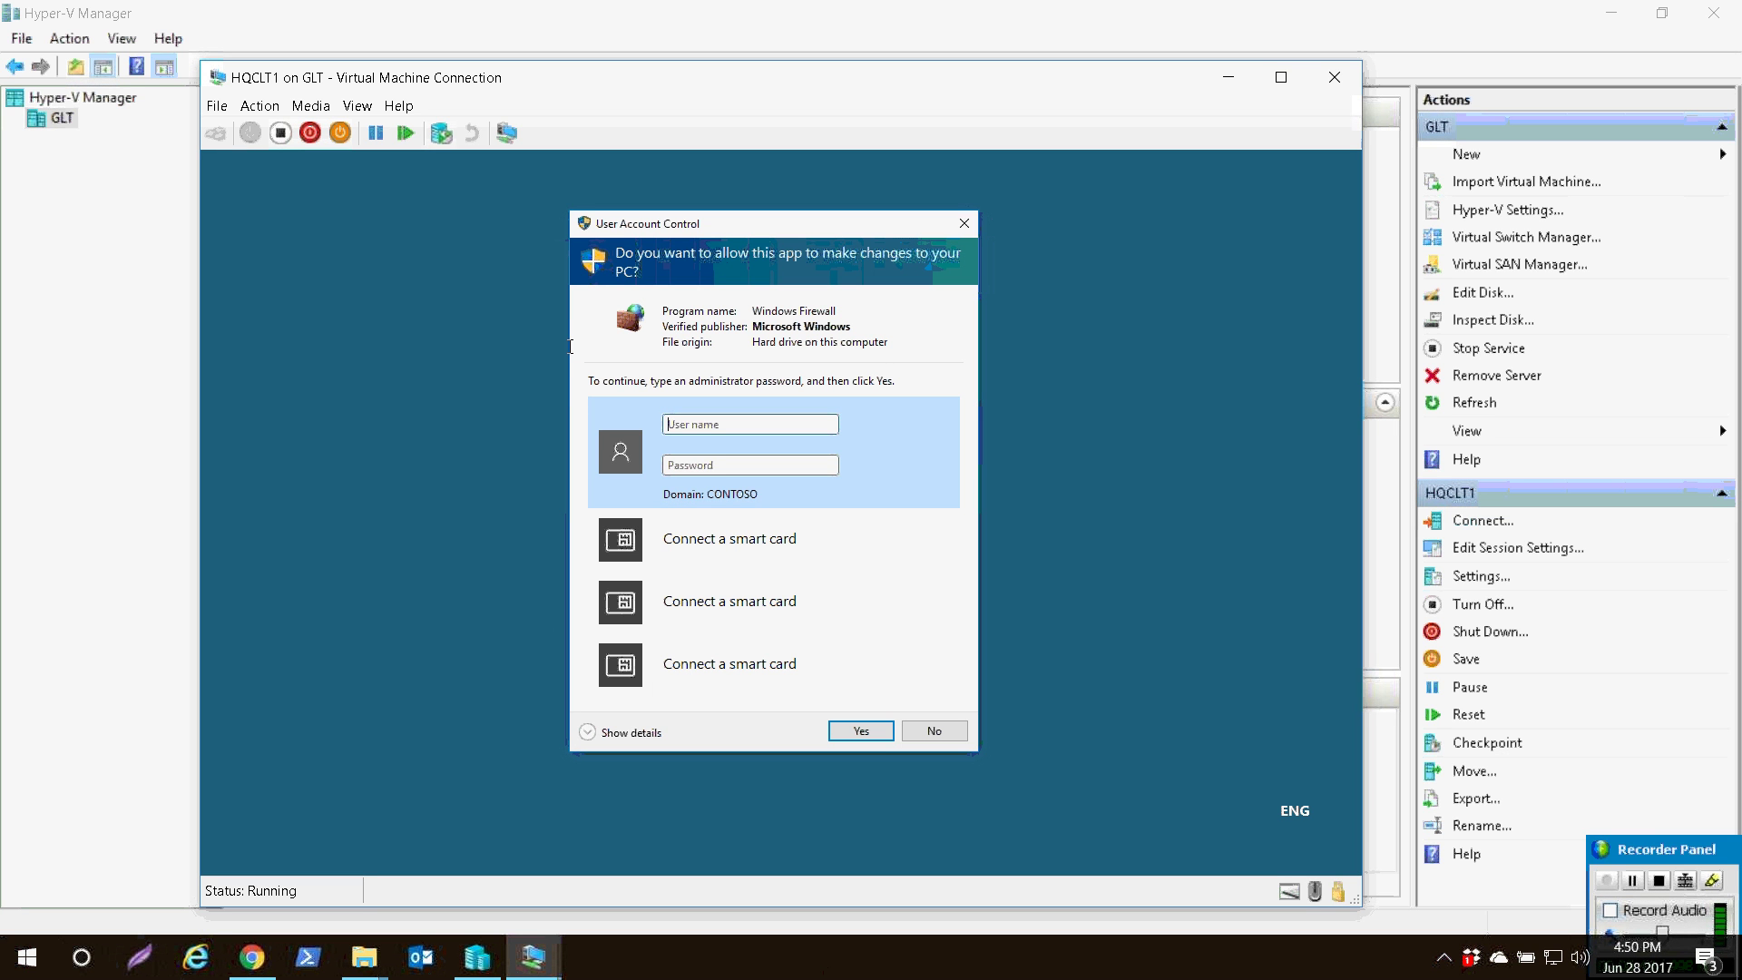
text(adminPa$$w0rd)
key(Return)
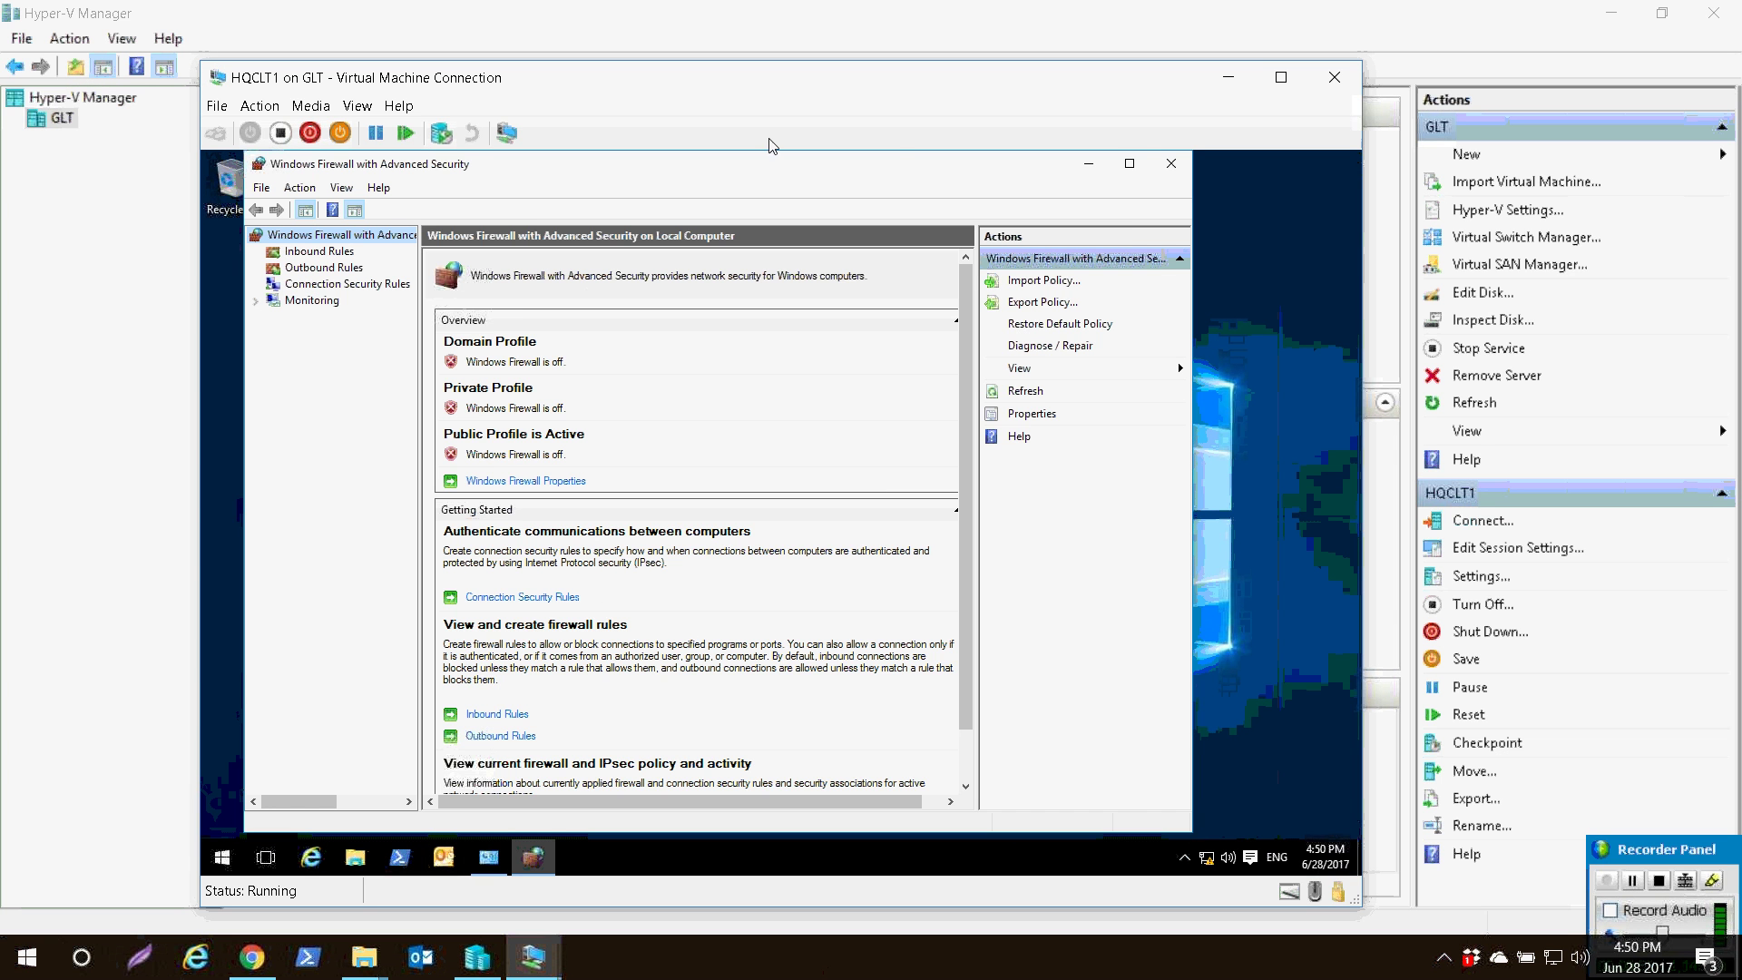
- Maximize the console and filter Inbound Rules to the File and Printer Sharing group, inspecting Echo Request
click(1129, 163)
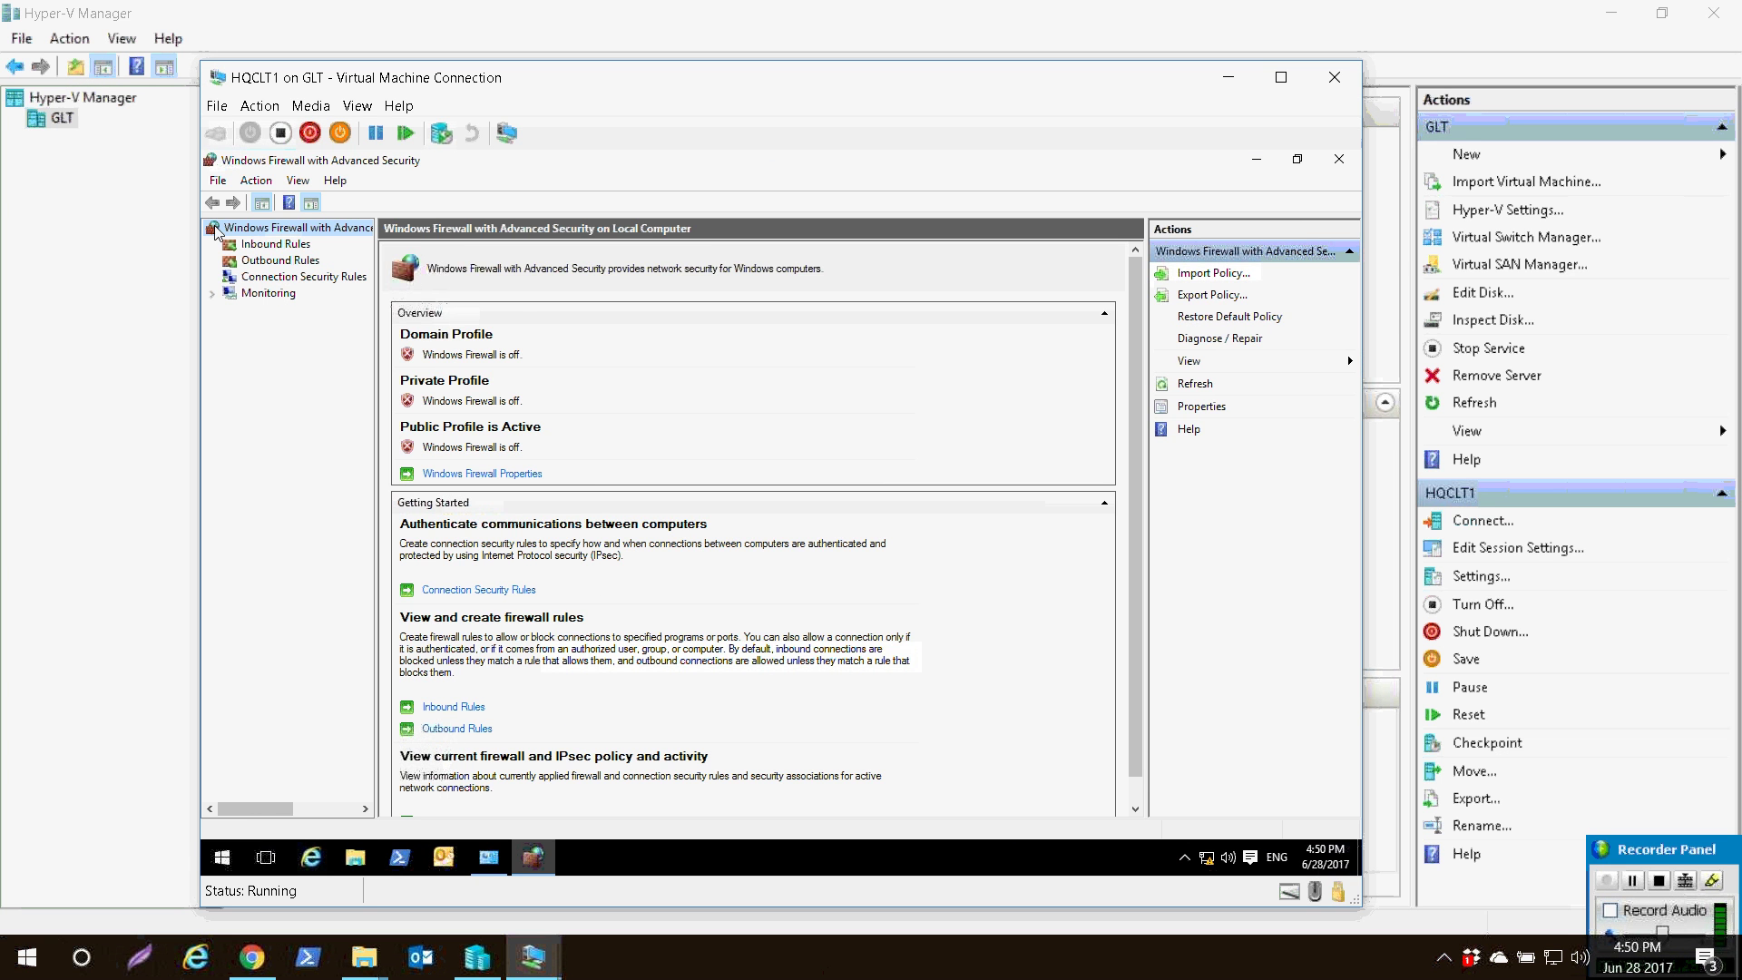
click(263, 243)
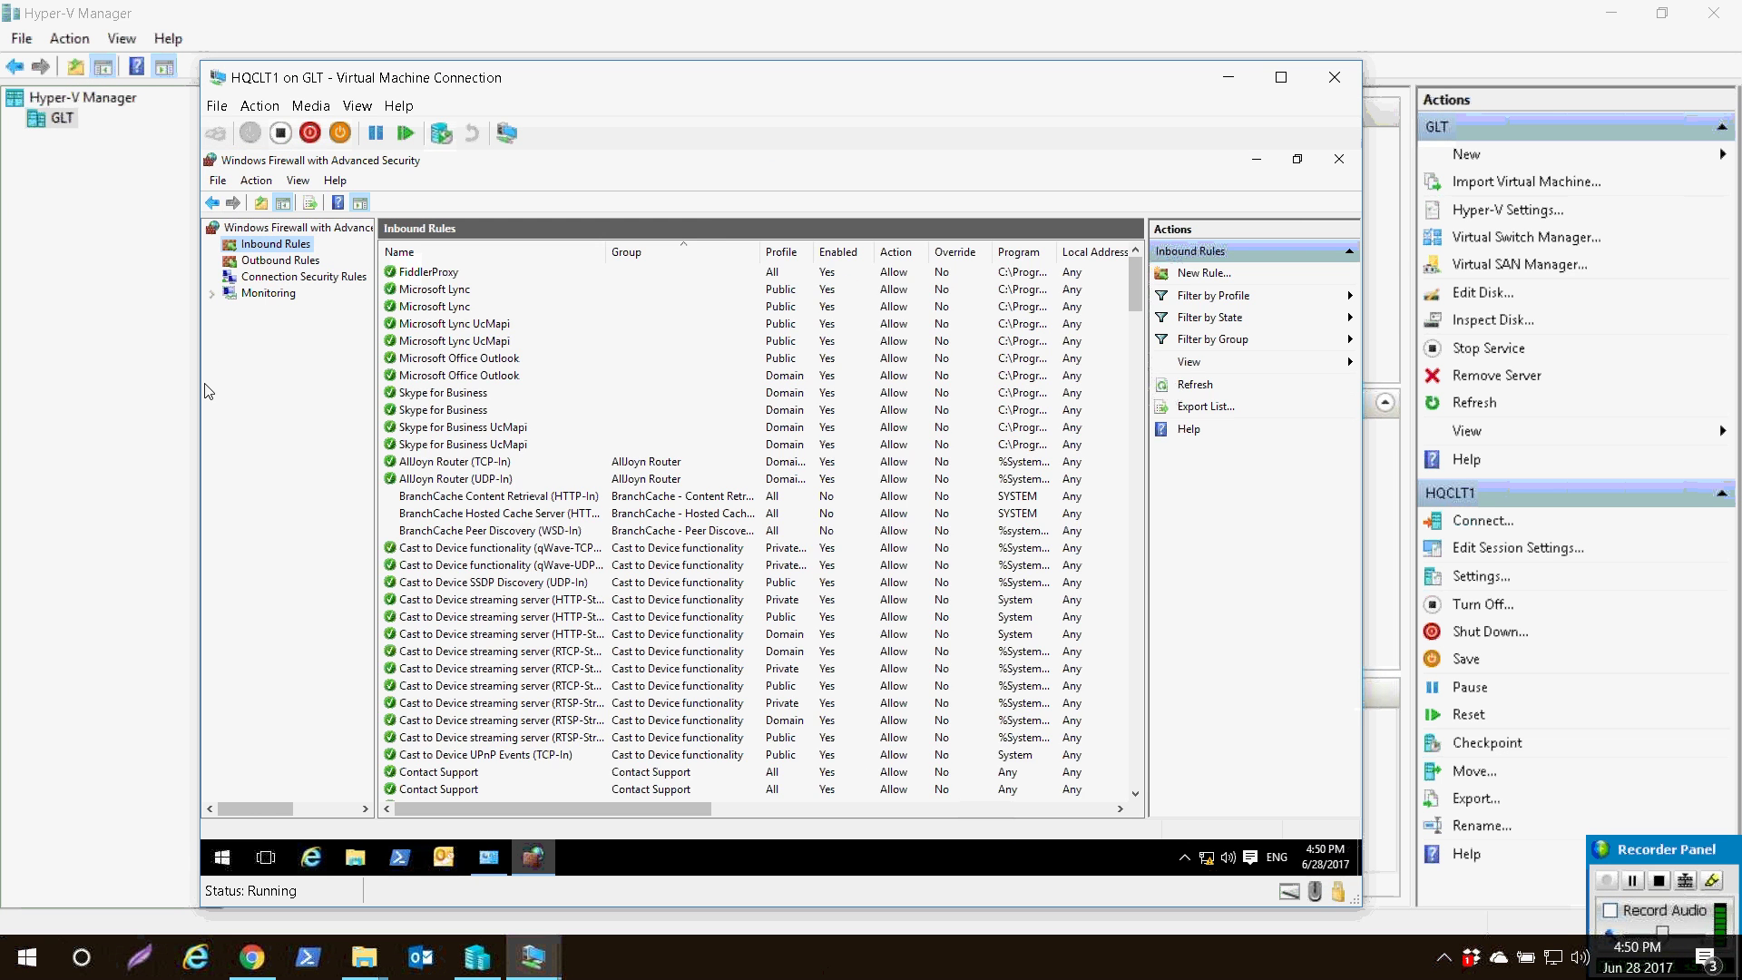
key(Tab)
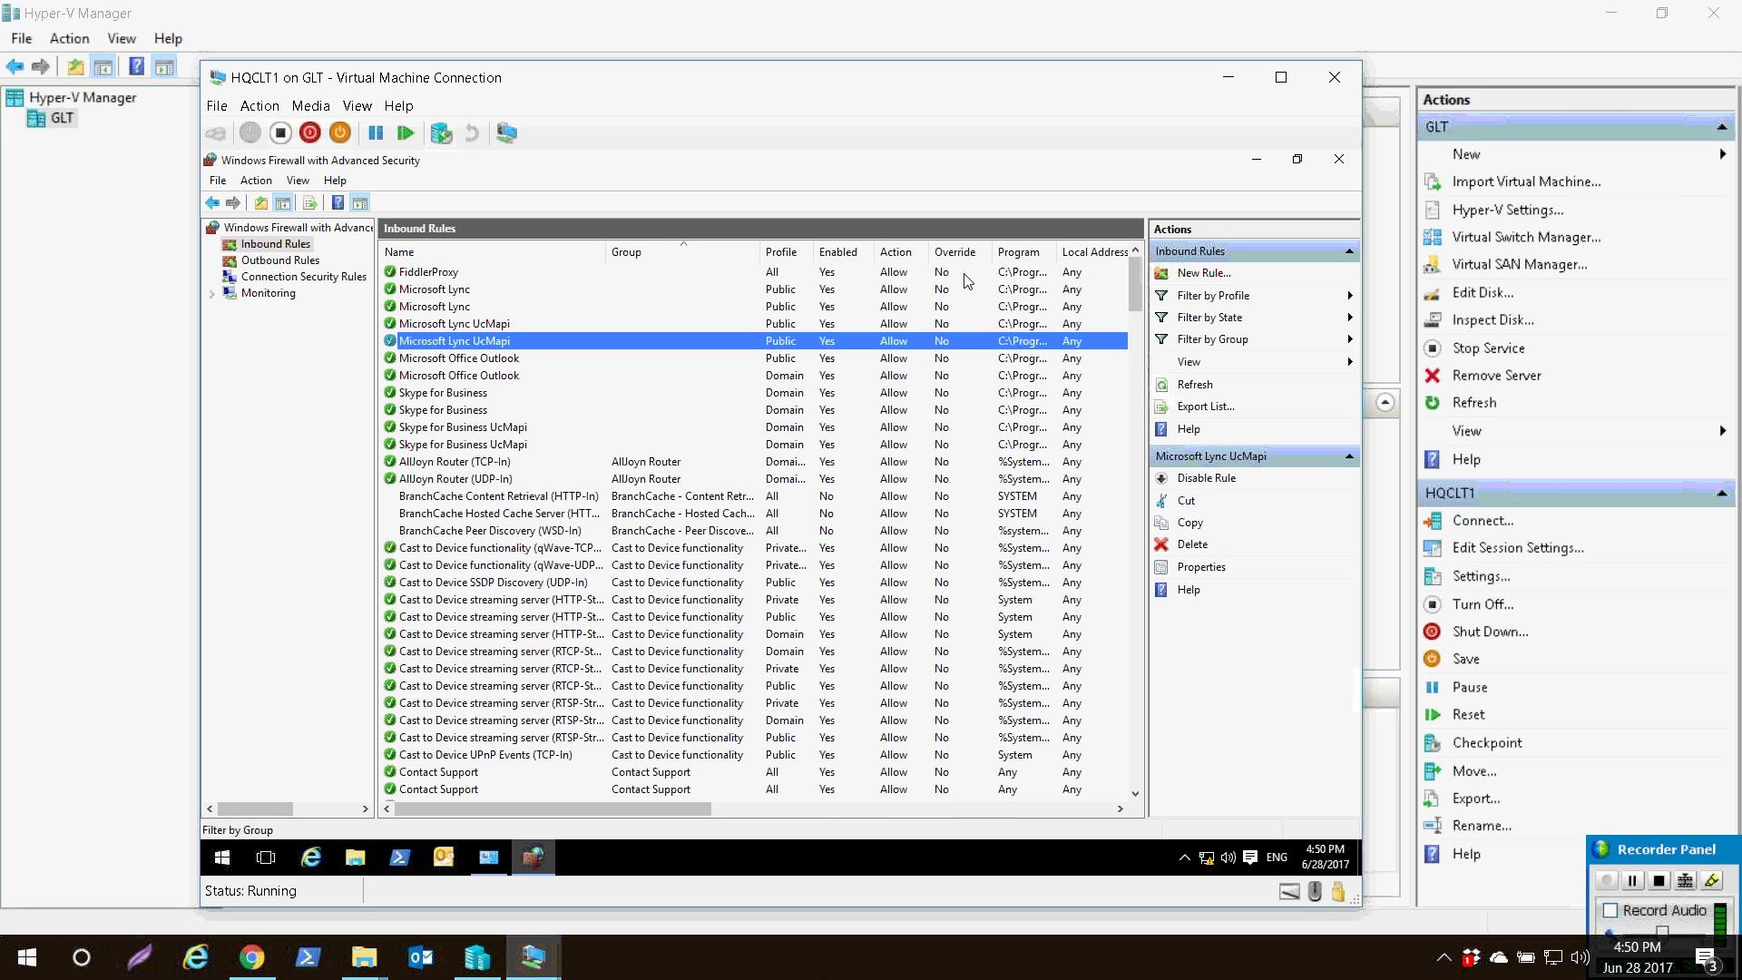
key(Return)
key(Down)
key(Down)
key(Down)
key(Down)
key(Down)
key(Down)
key(Down)
key(Down)
key(Down)
key(Down)
key(Down)
key(Down)
key(Down)
key(Down)
key(Down)
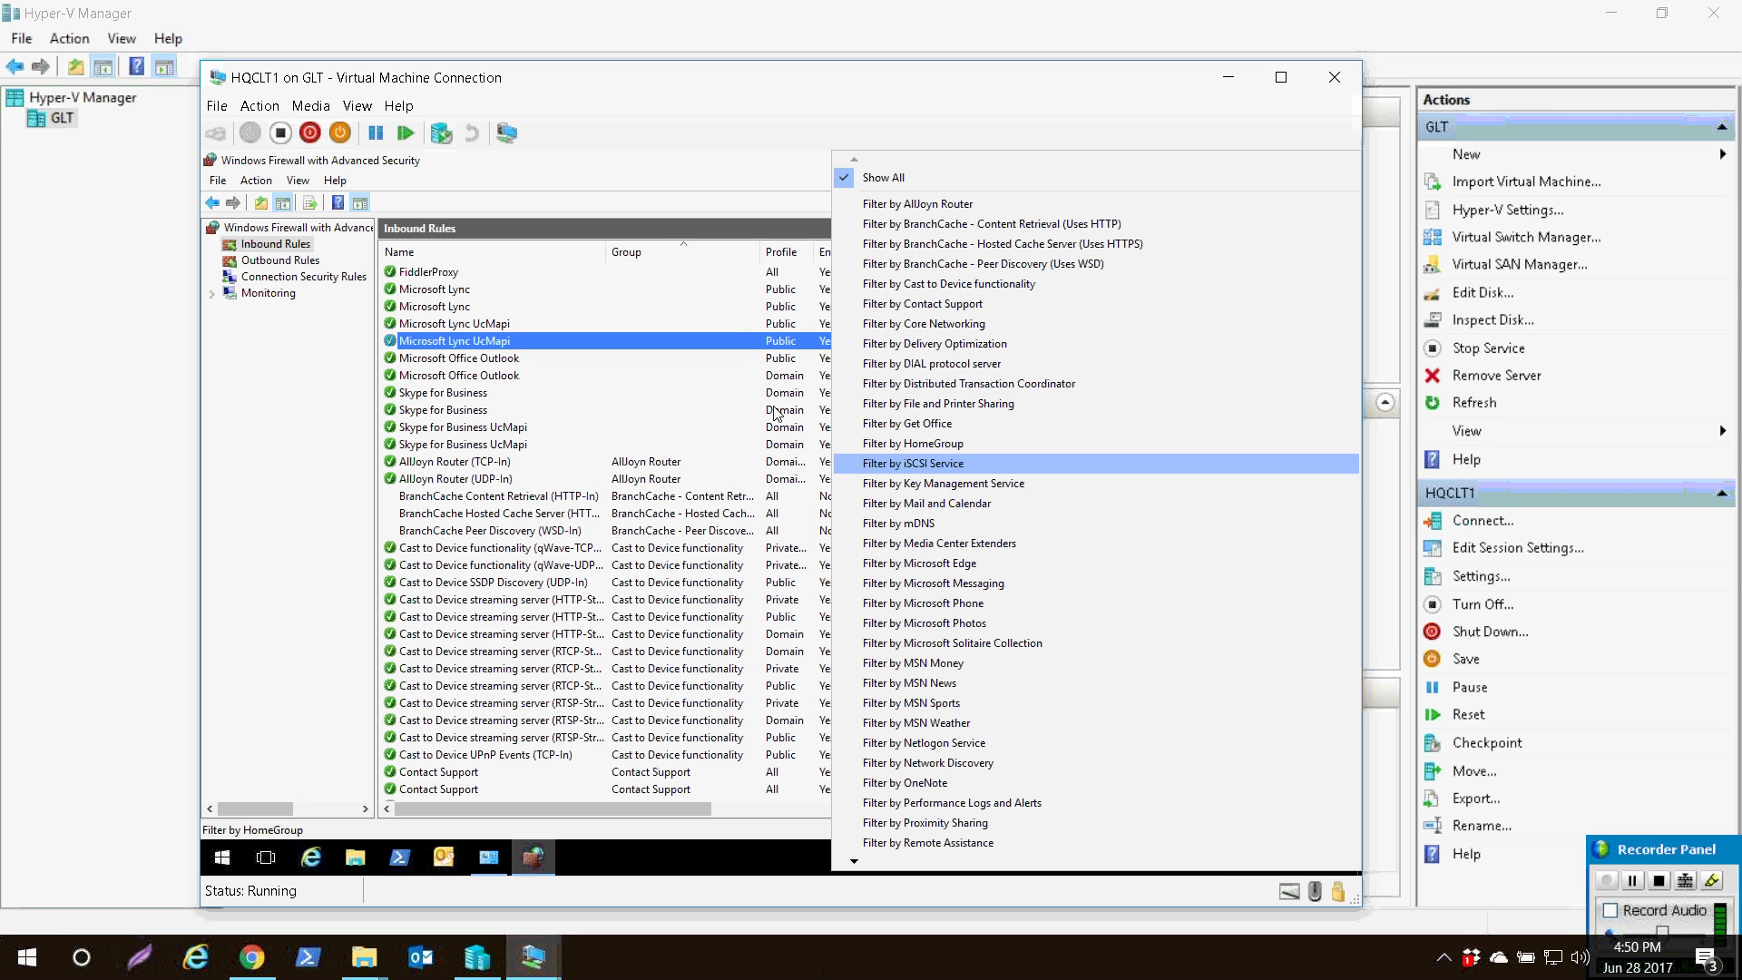
key(Up)
key(Up)
key(Up)
key(Up)
key(Return)
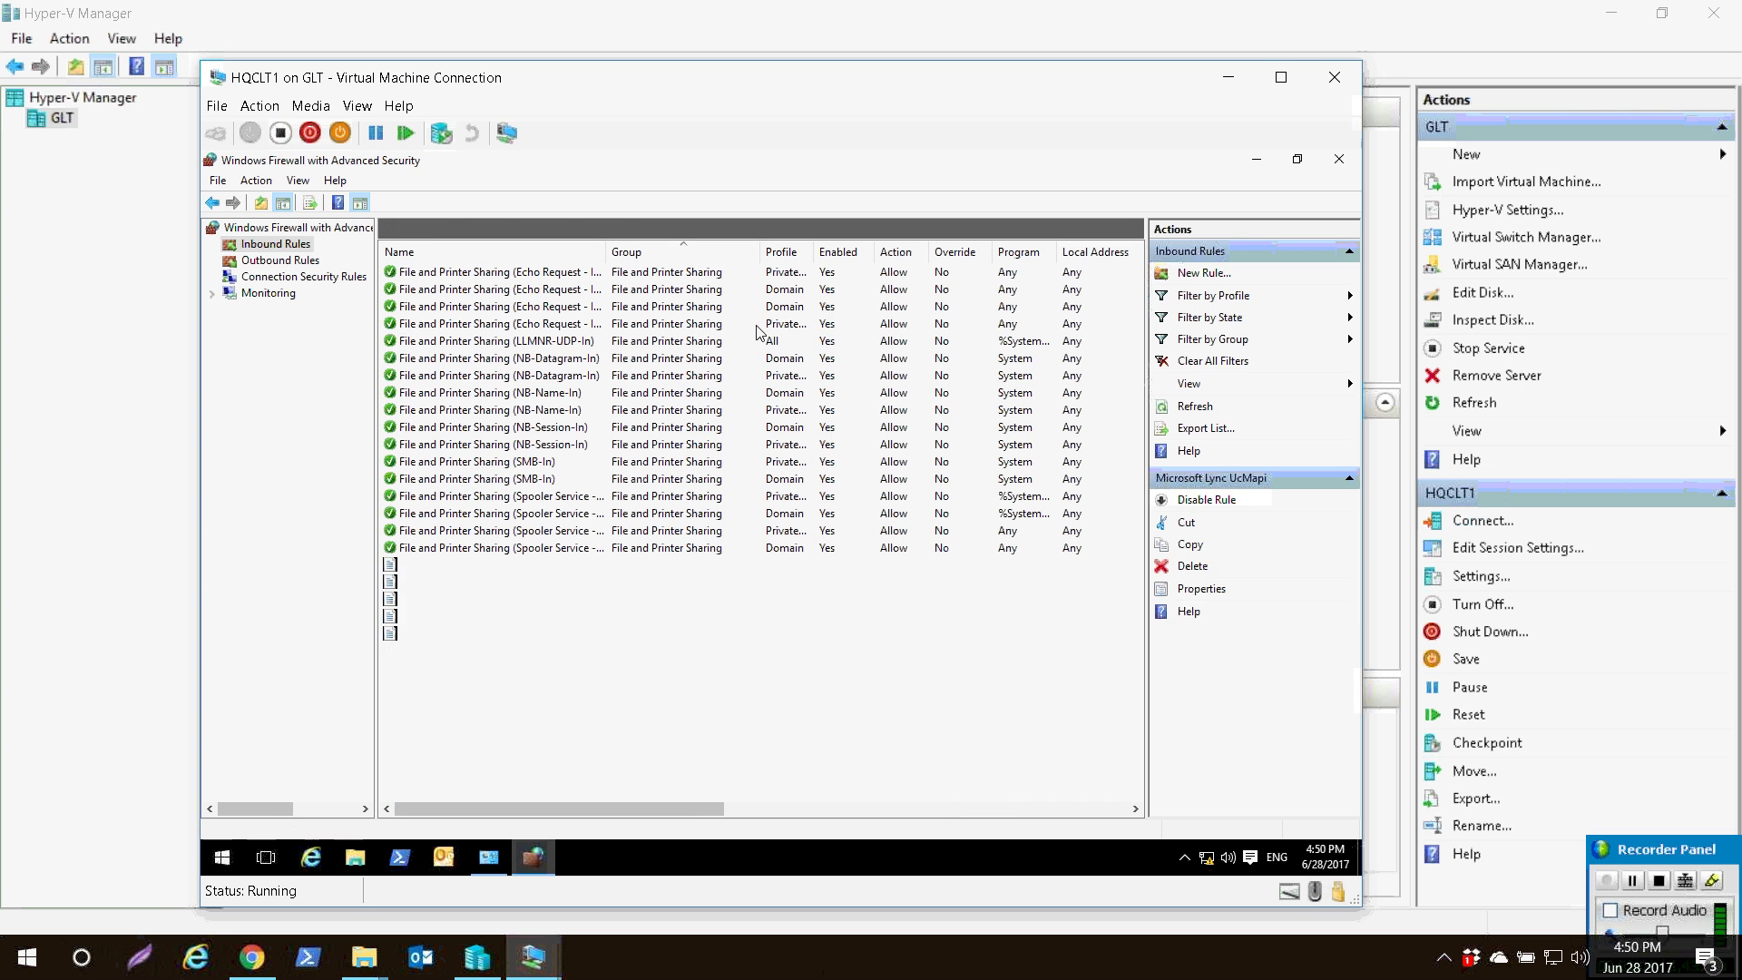
click(382, 271)
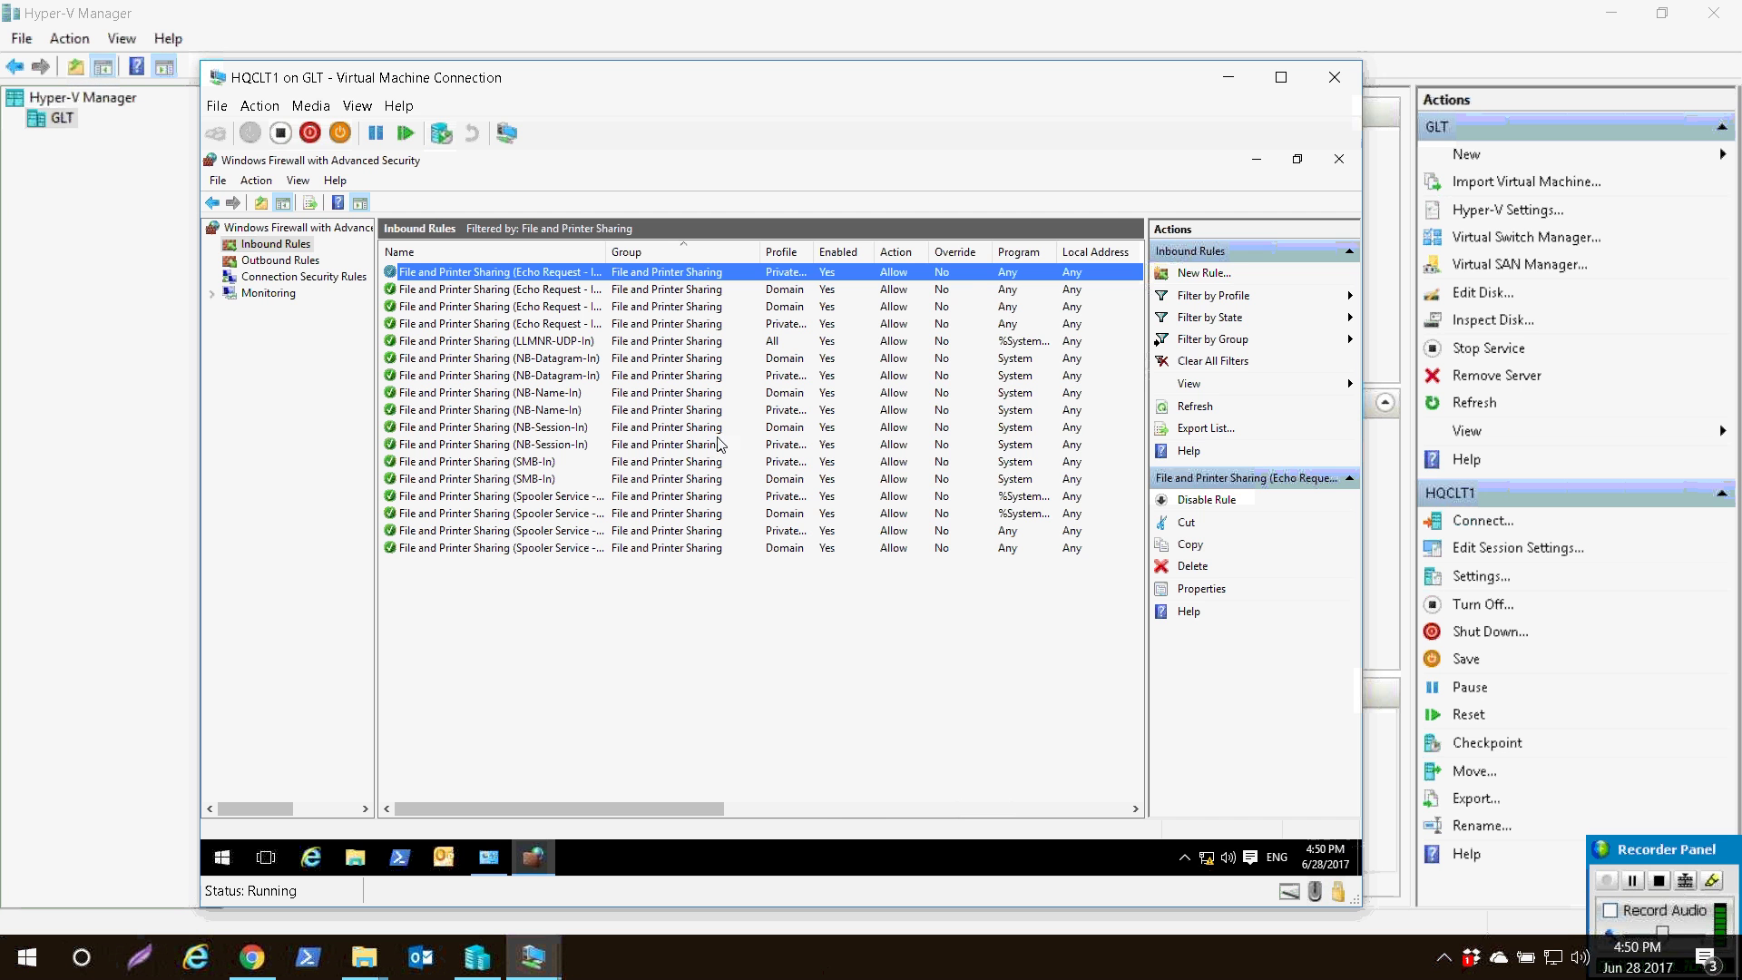
- Clear the group filter to show all rules, close the console, and switch to HQDC1
click(1213, 339)
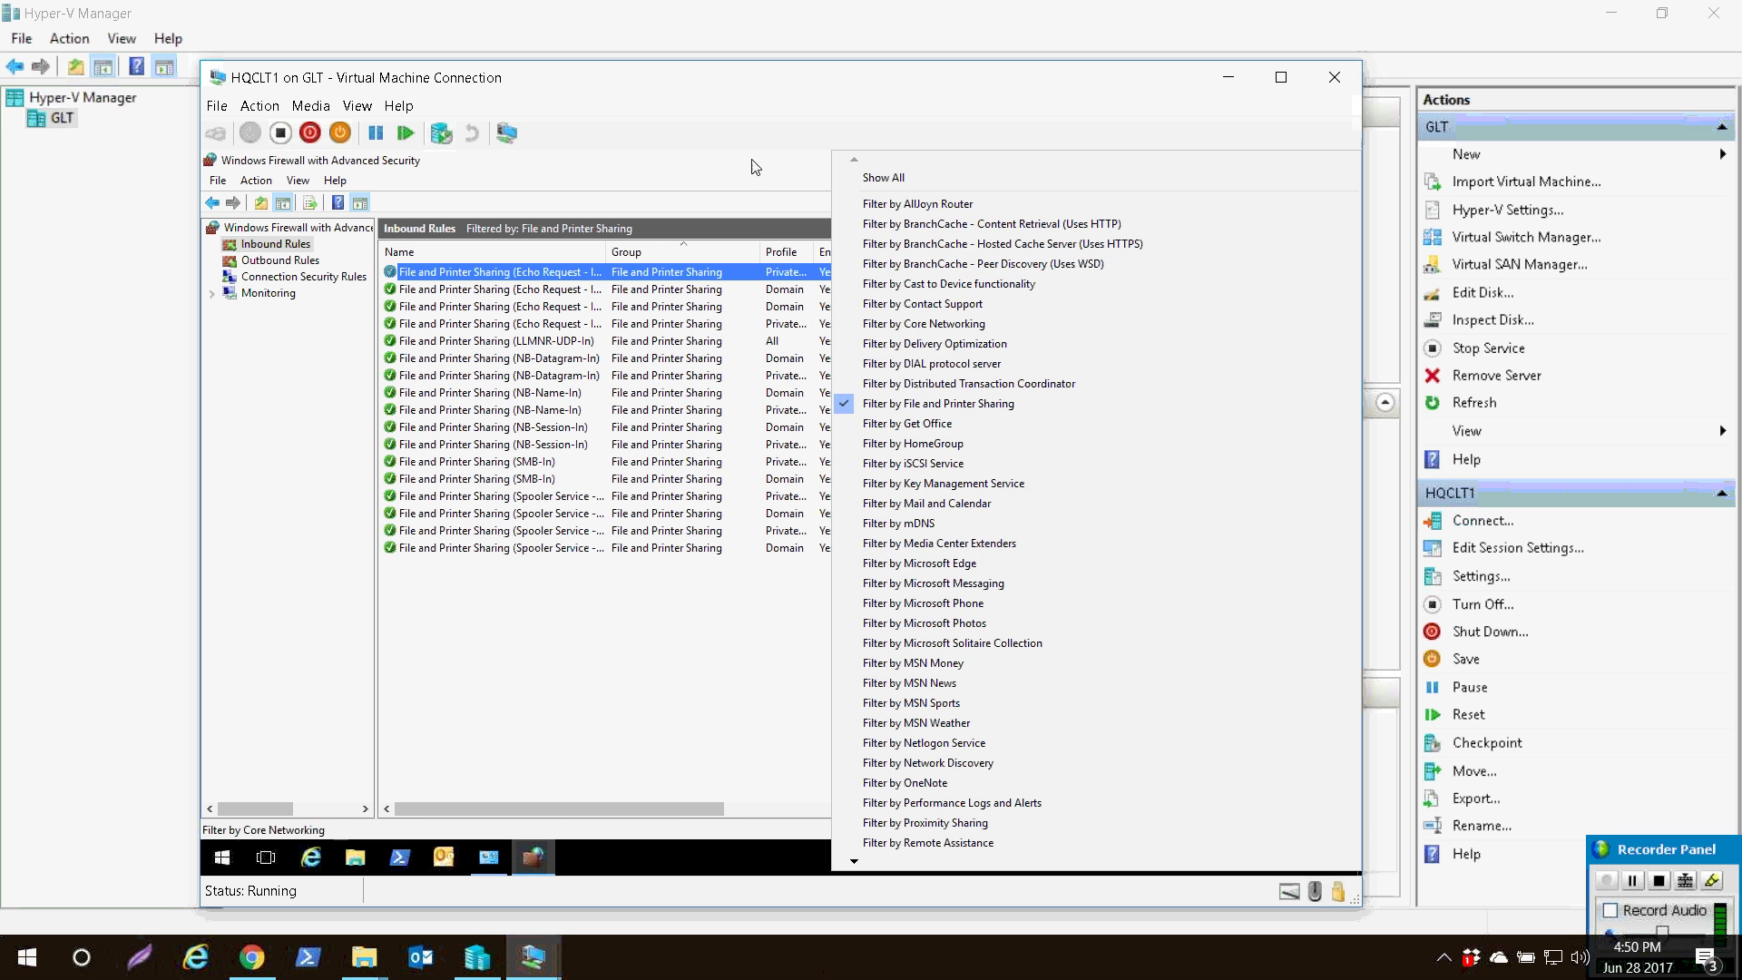
click(883, 177)
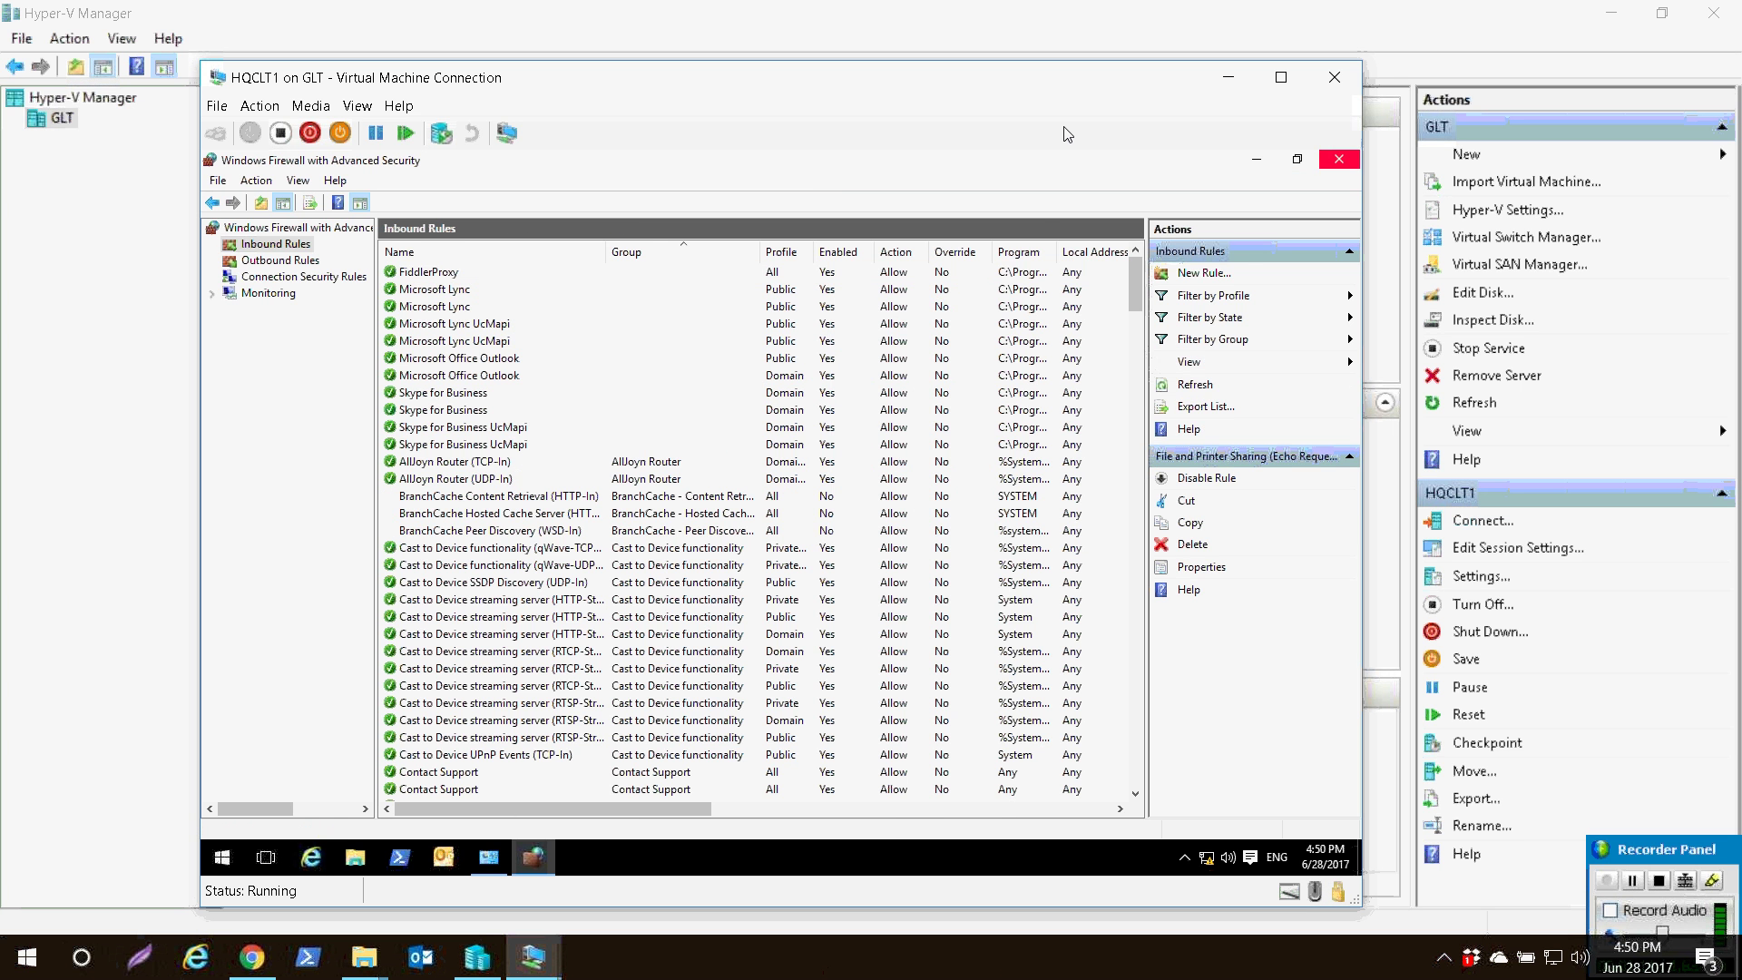
click(1339, 159)
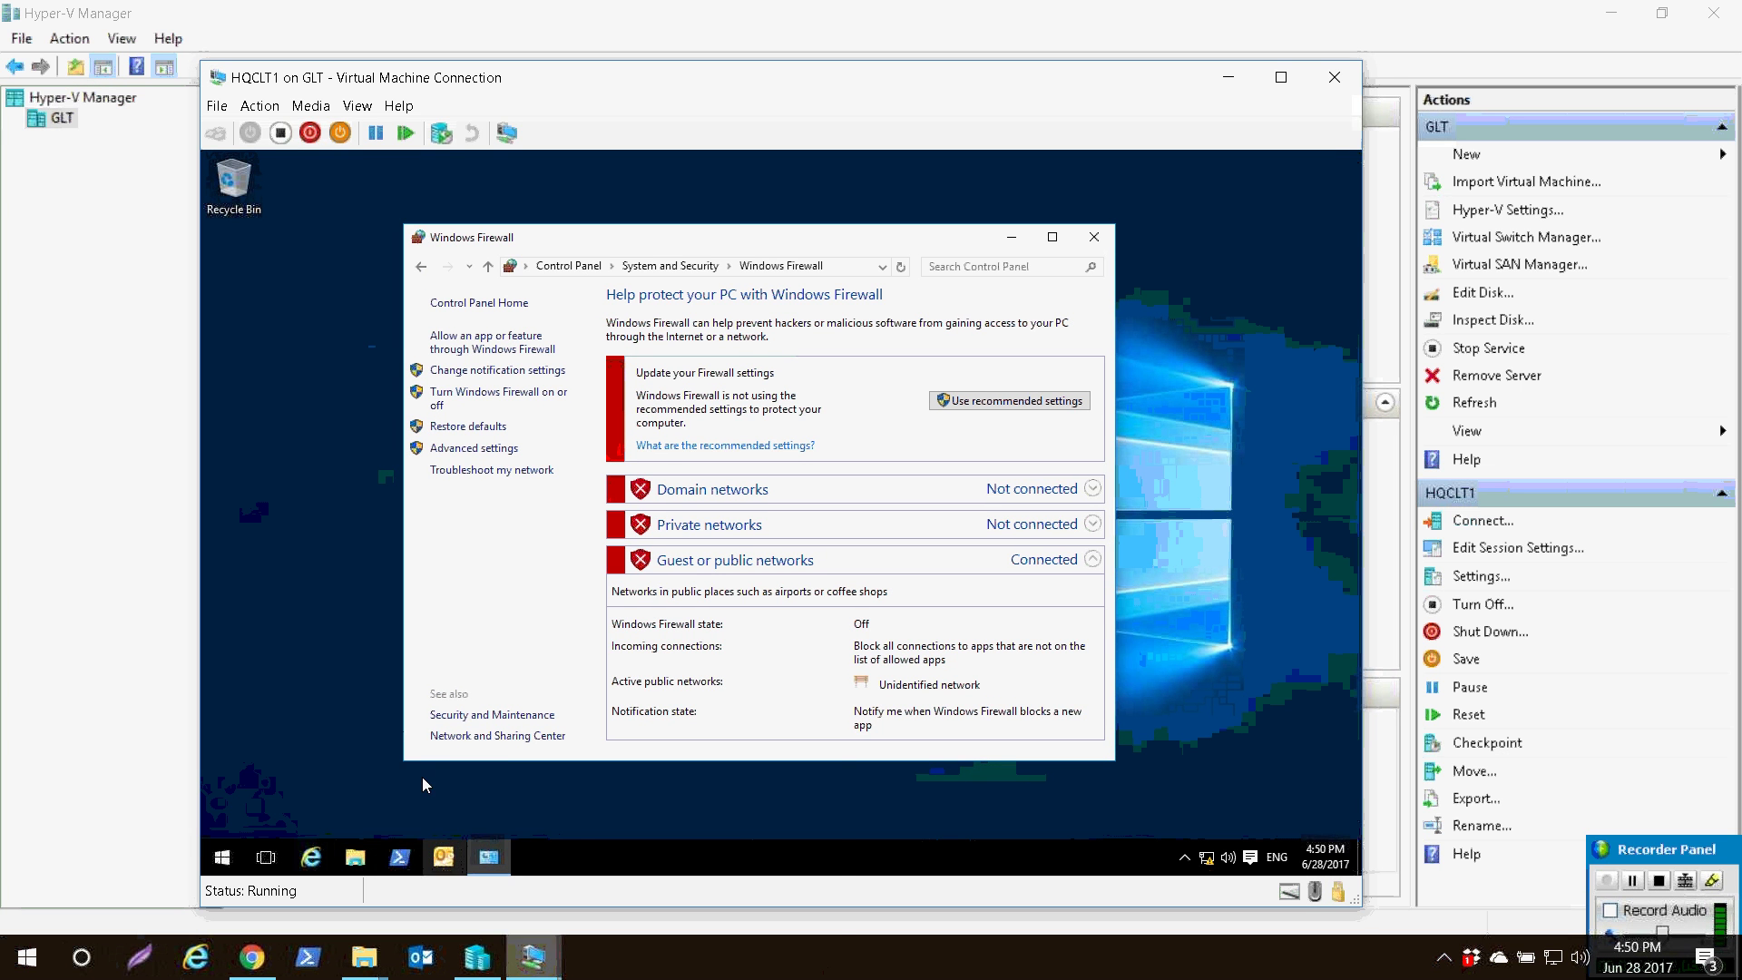
click(534, 957)
- On HQDC1, launch PowerShell as administrator and reposition its console window
click(326, 851)
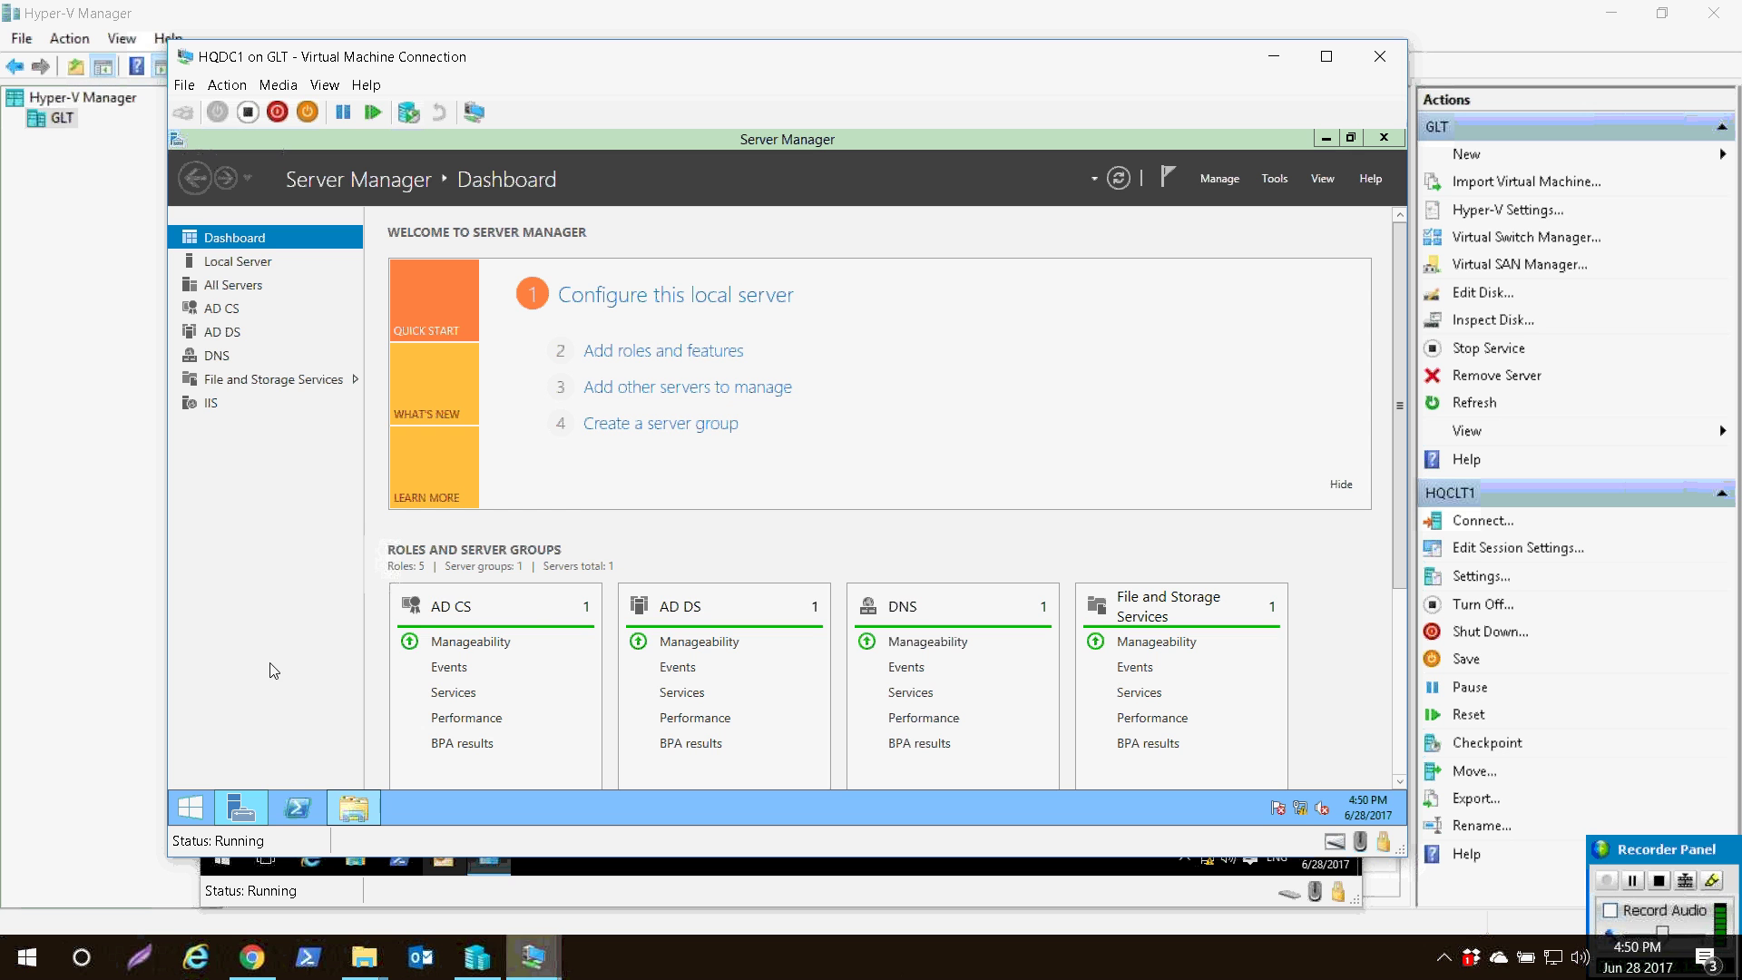
right_click(297, 807)
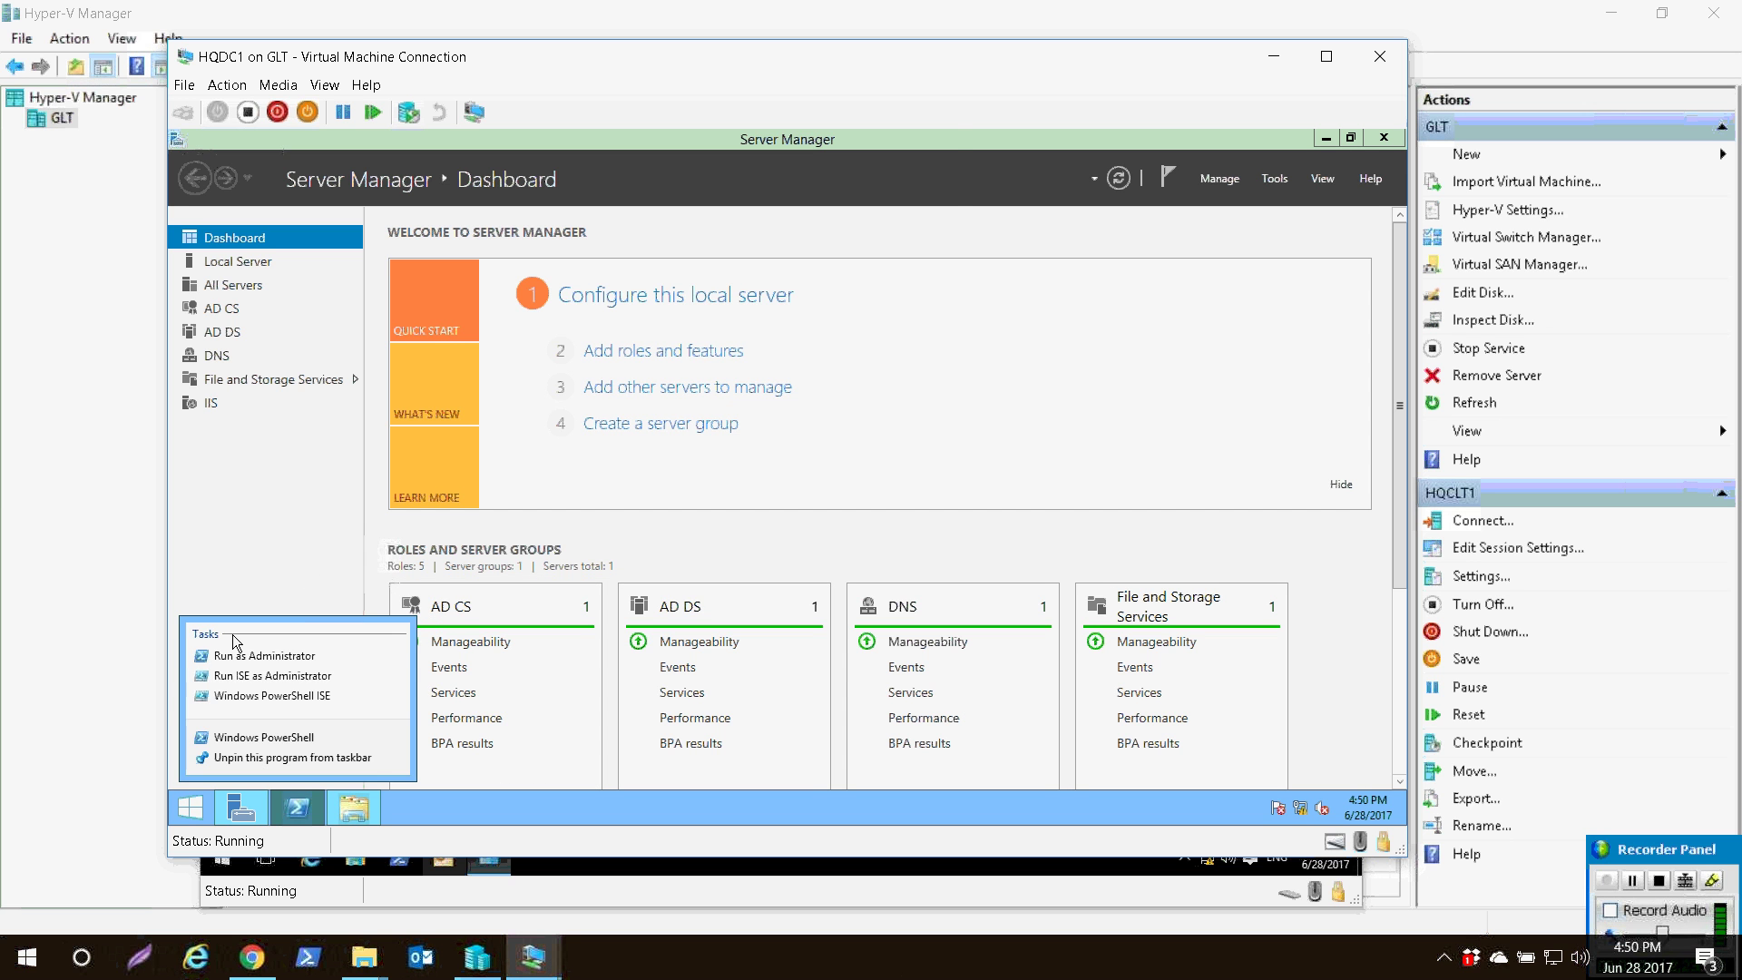
click(263, 655)
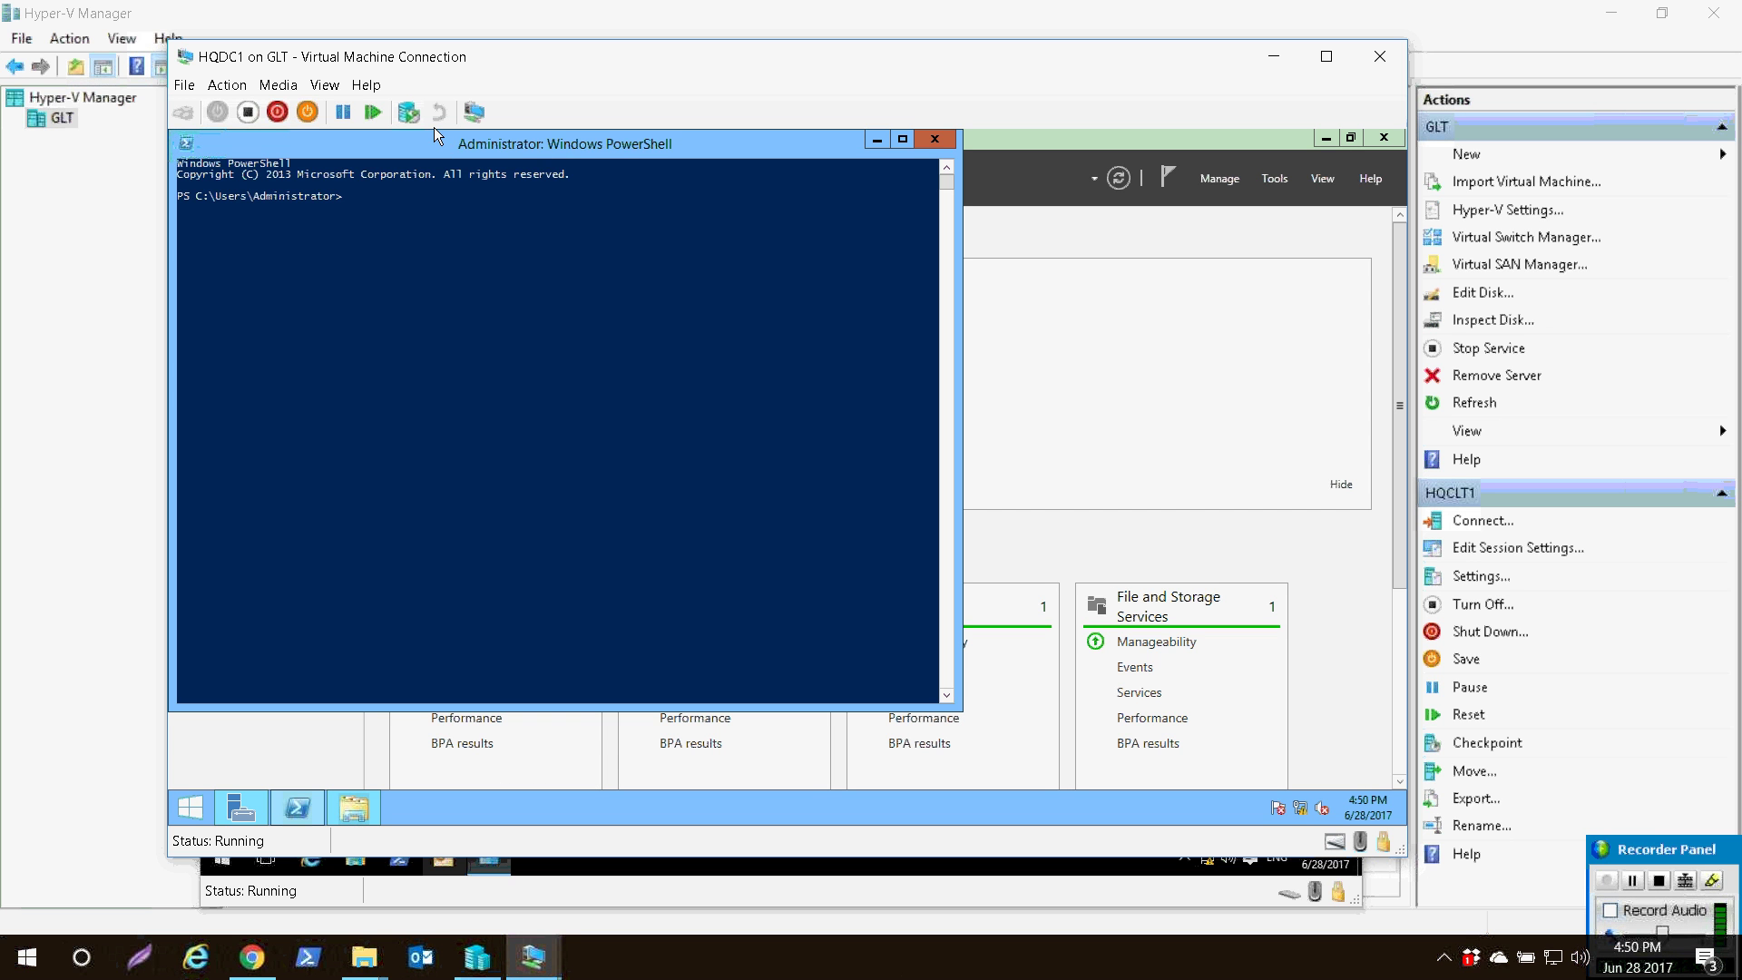
drag(542, 163, 752, 218)
drag(435, 136, 596, 176)
key(Escape)
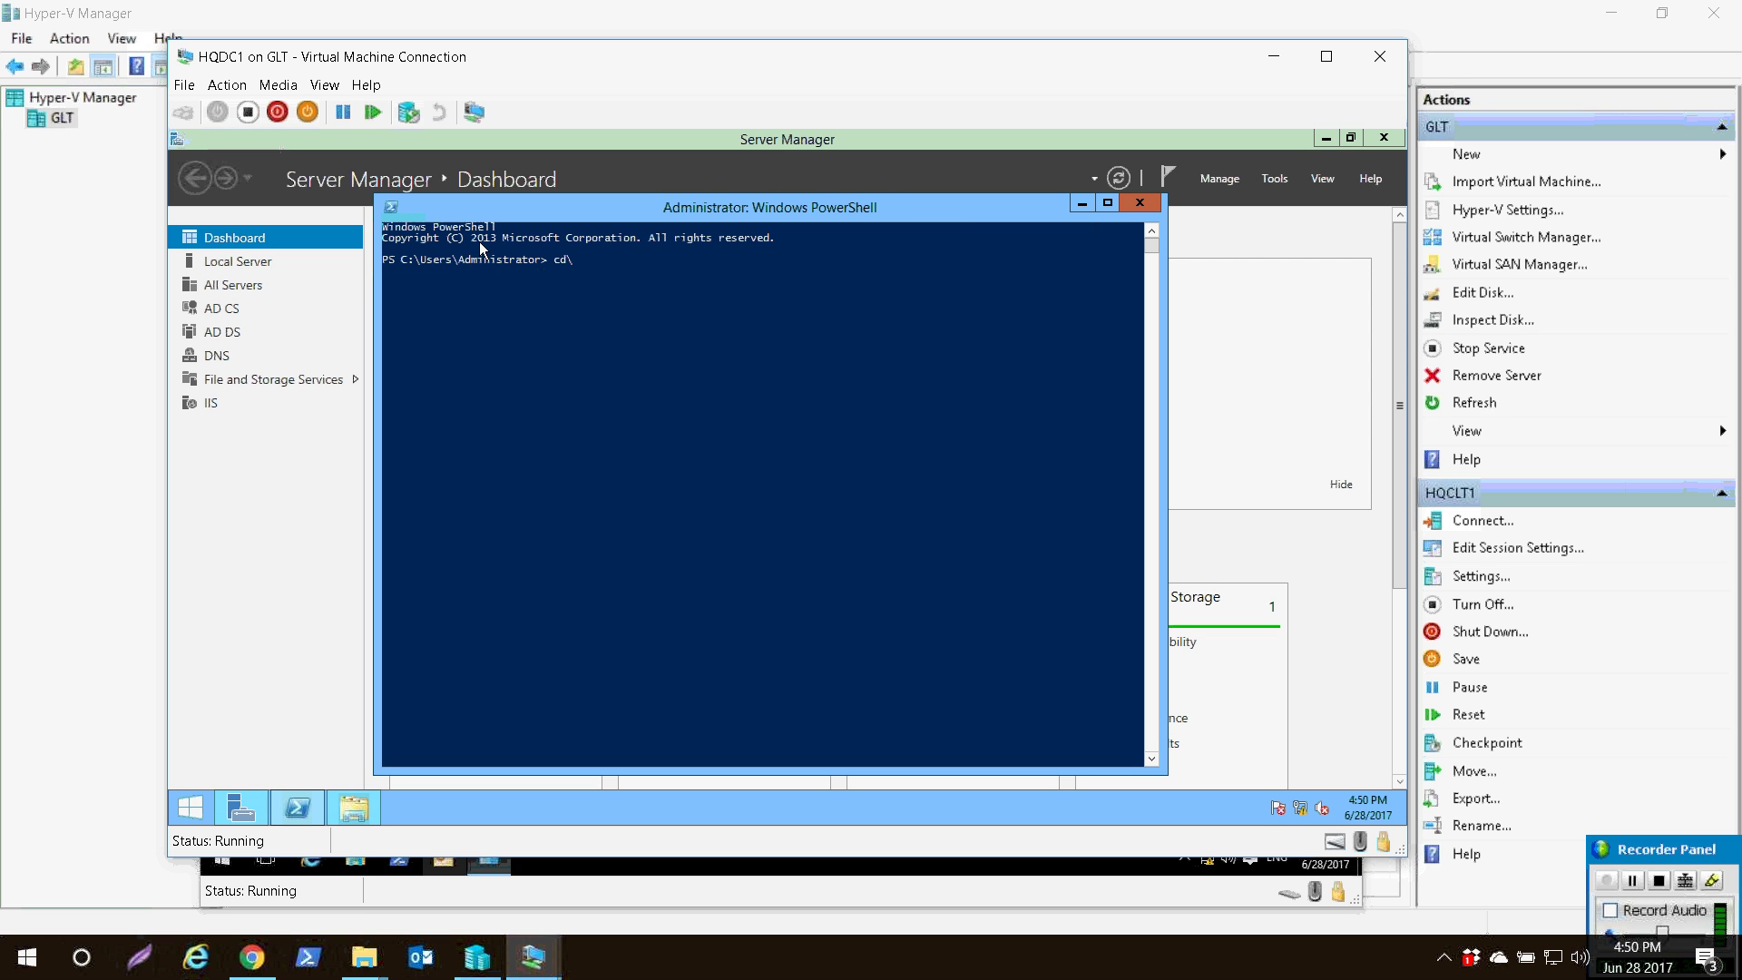
- Change to C:\ and run ping HQCLT1 and net view HQCLT1
text(cd\)
key(Return)
key(Return)
text(ping HQCLT1)
key(Return)
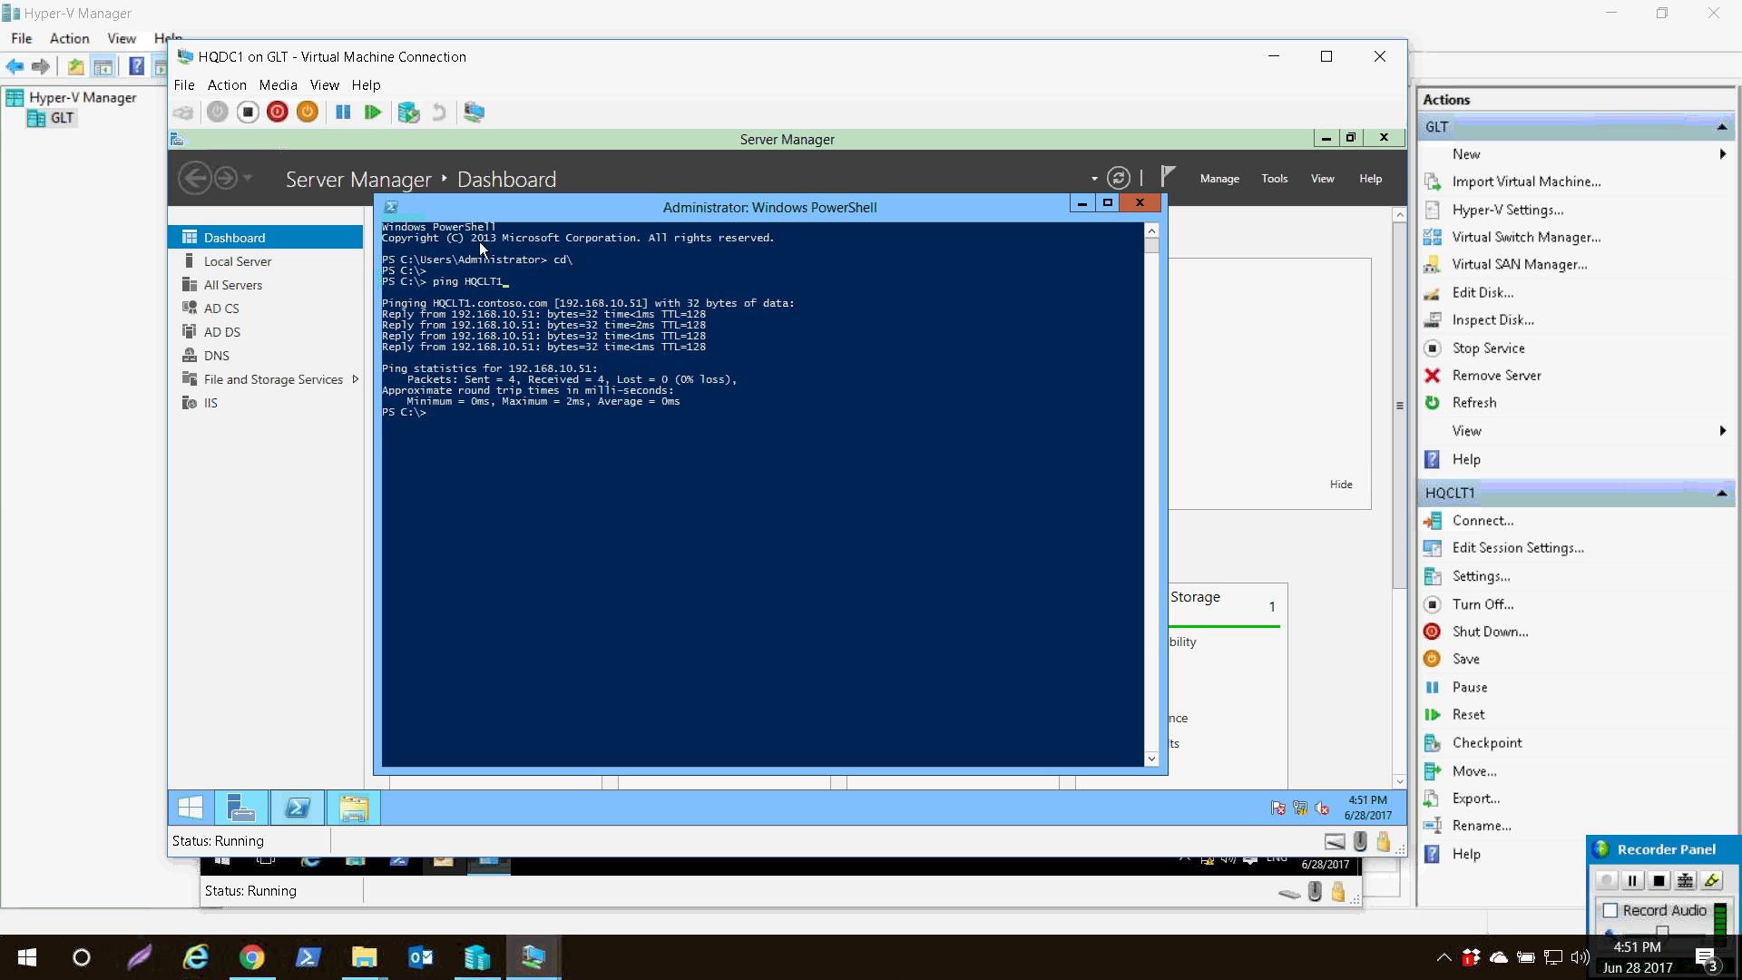
key(Return)
key(Return)
text(net view HQCLT1)
key(Return)
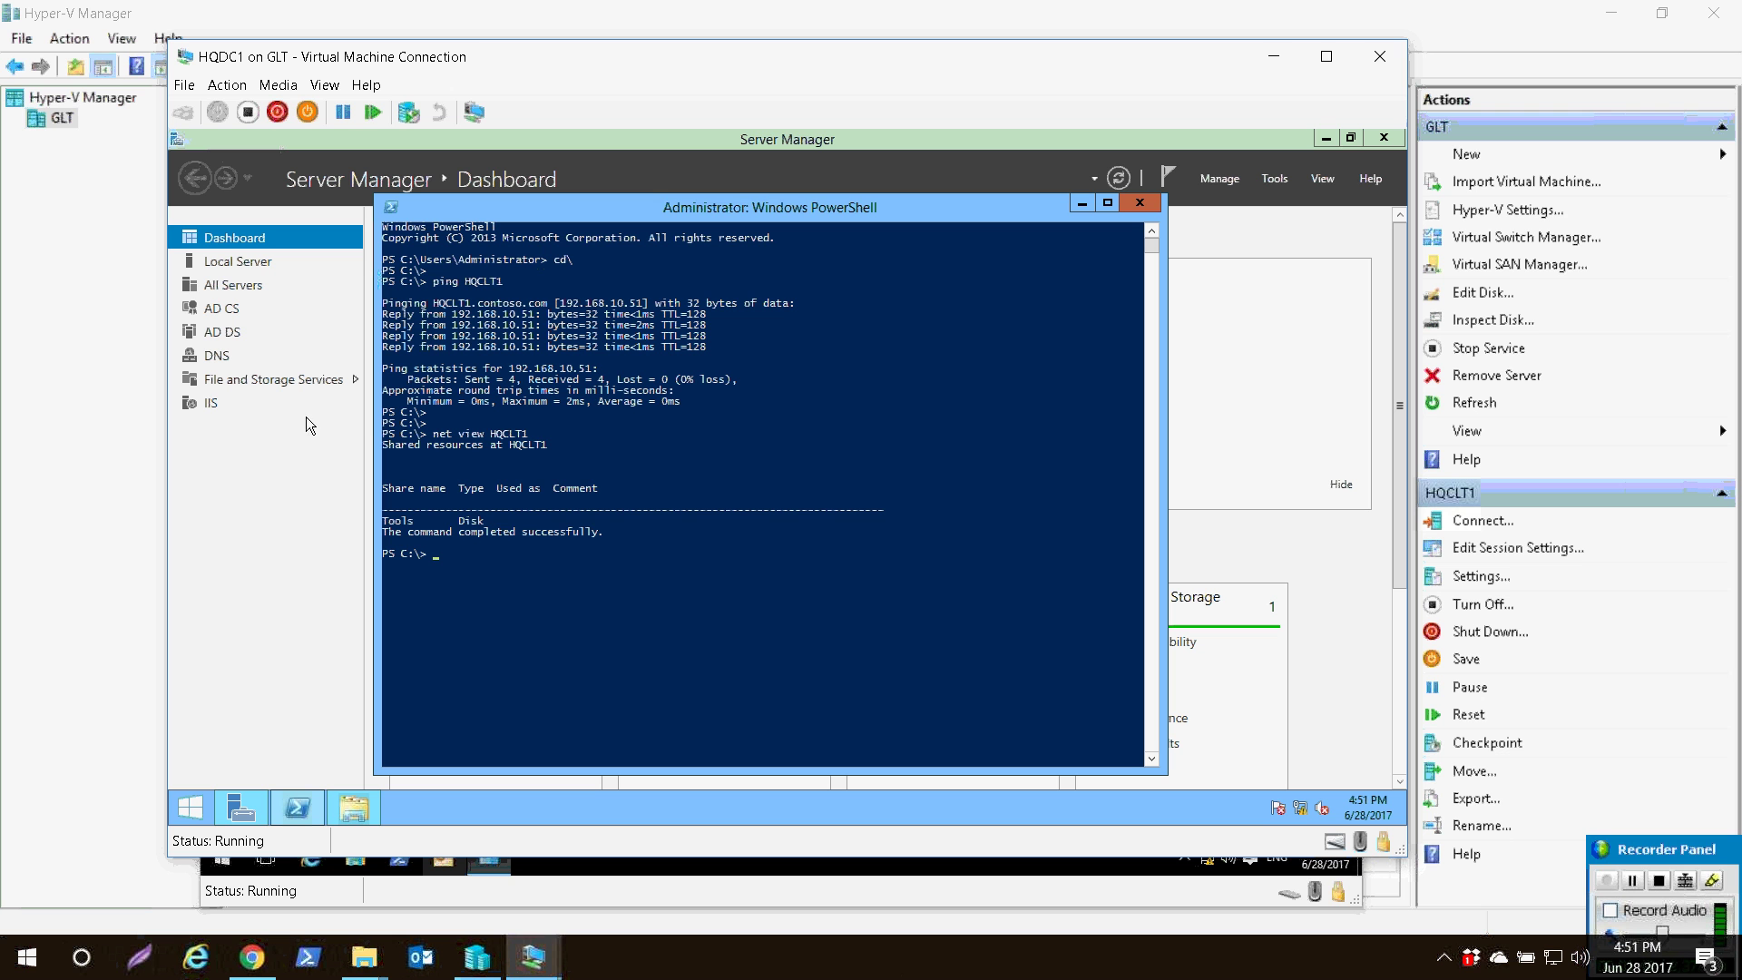
- Highlight the Tools share in the net view output, then switch to the HQEX1 window
click(392, 428)
drag(487, 521, 397, 521)
click(480, 554)
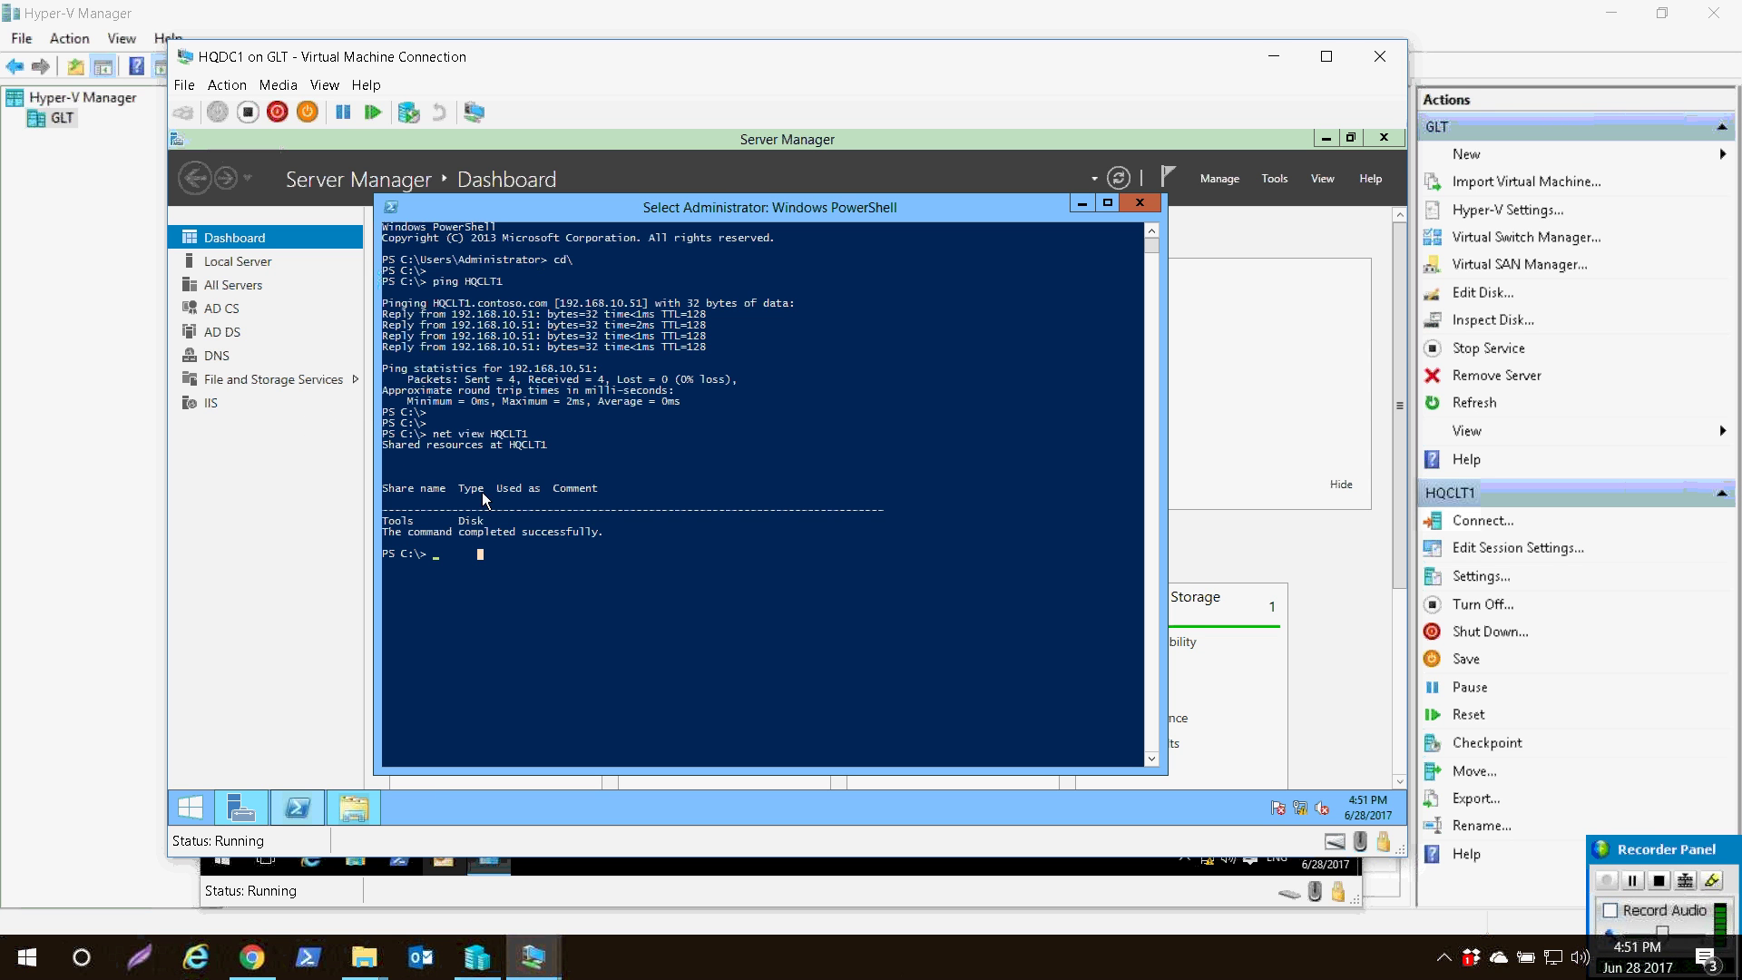
click(534, 957)
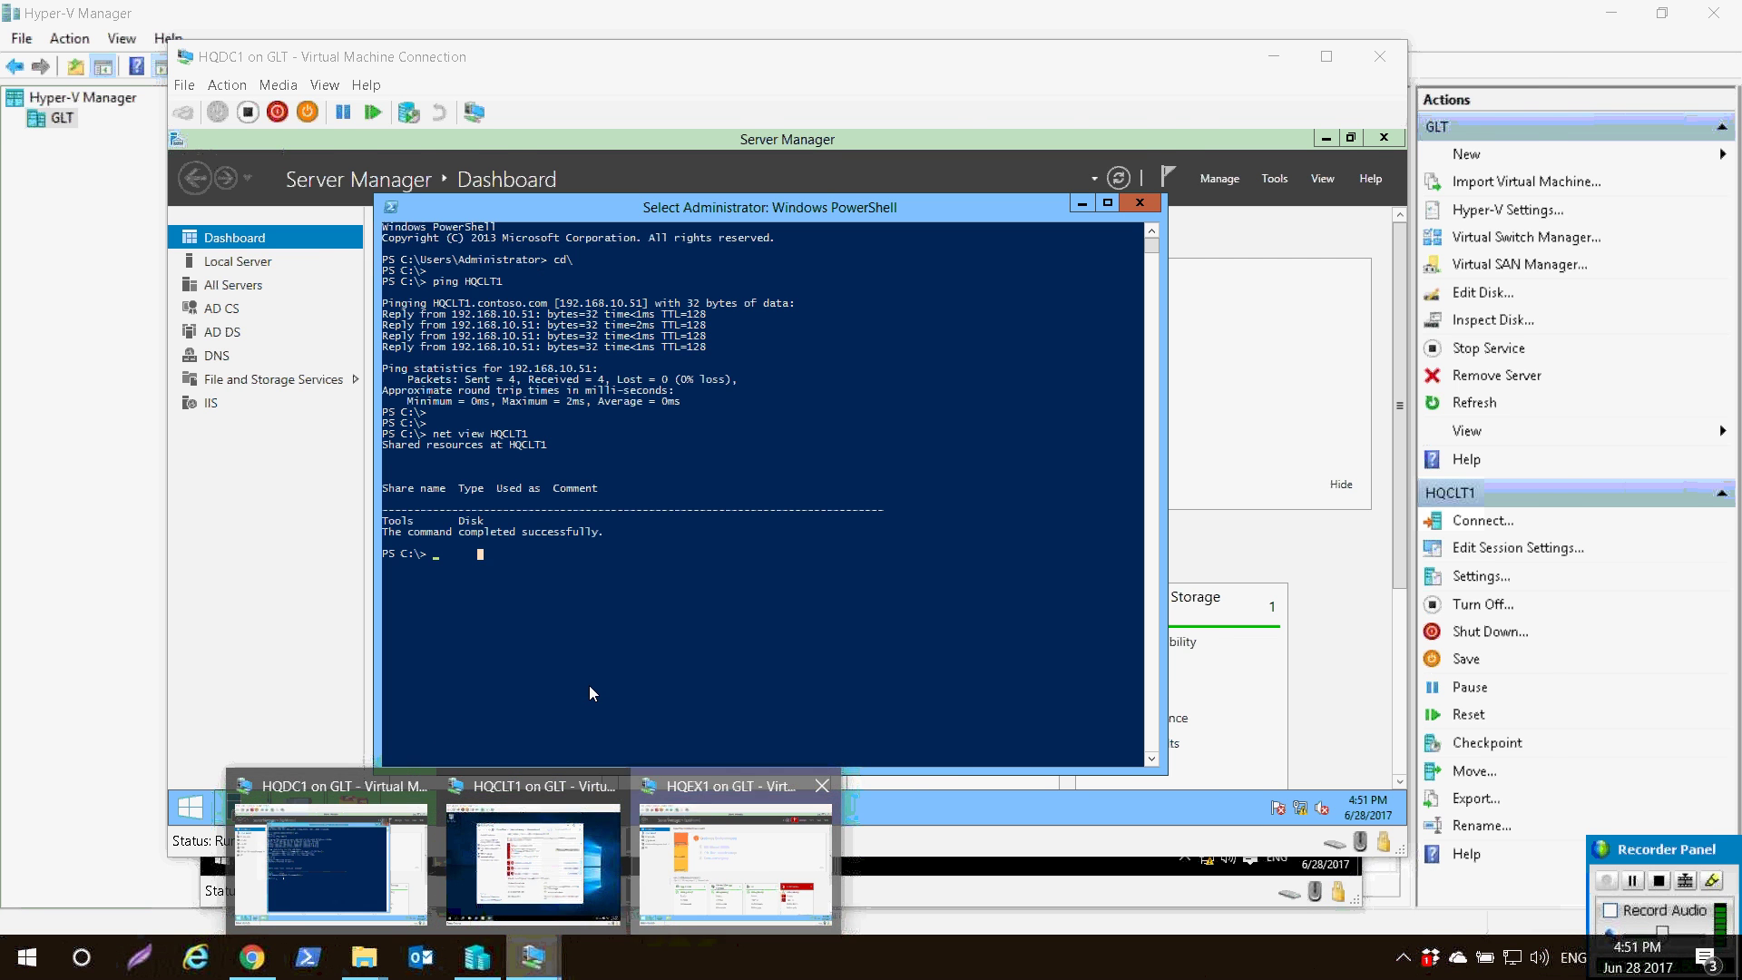
click(733, 861)
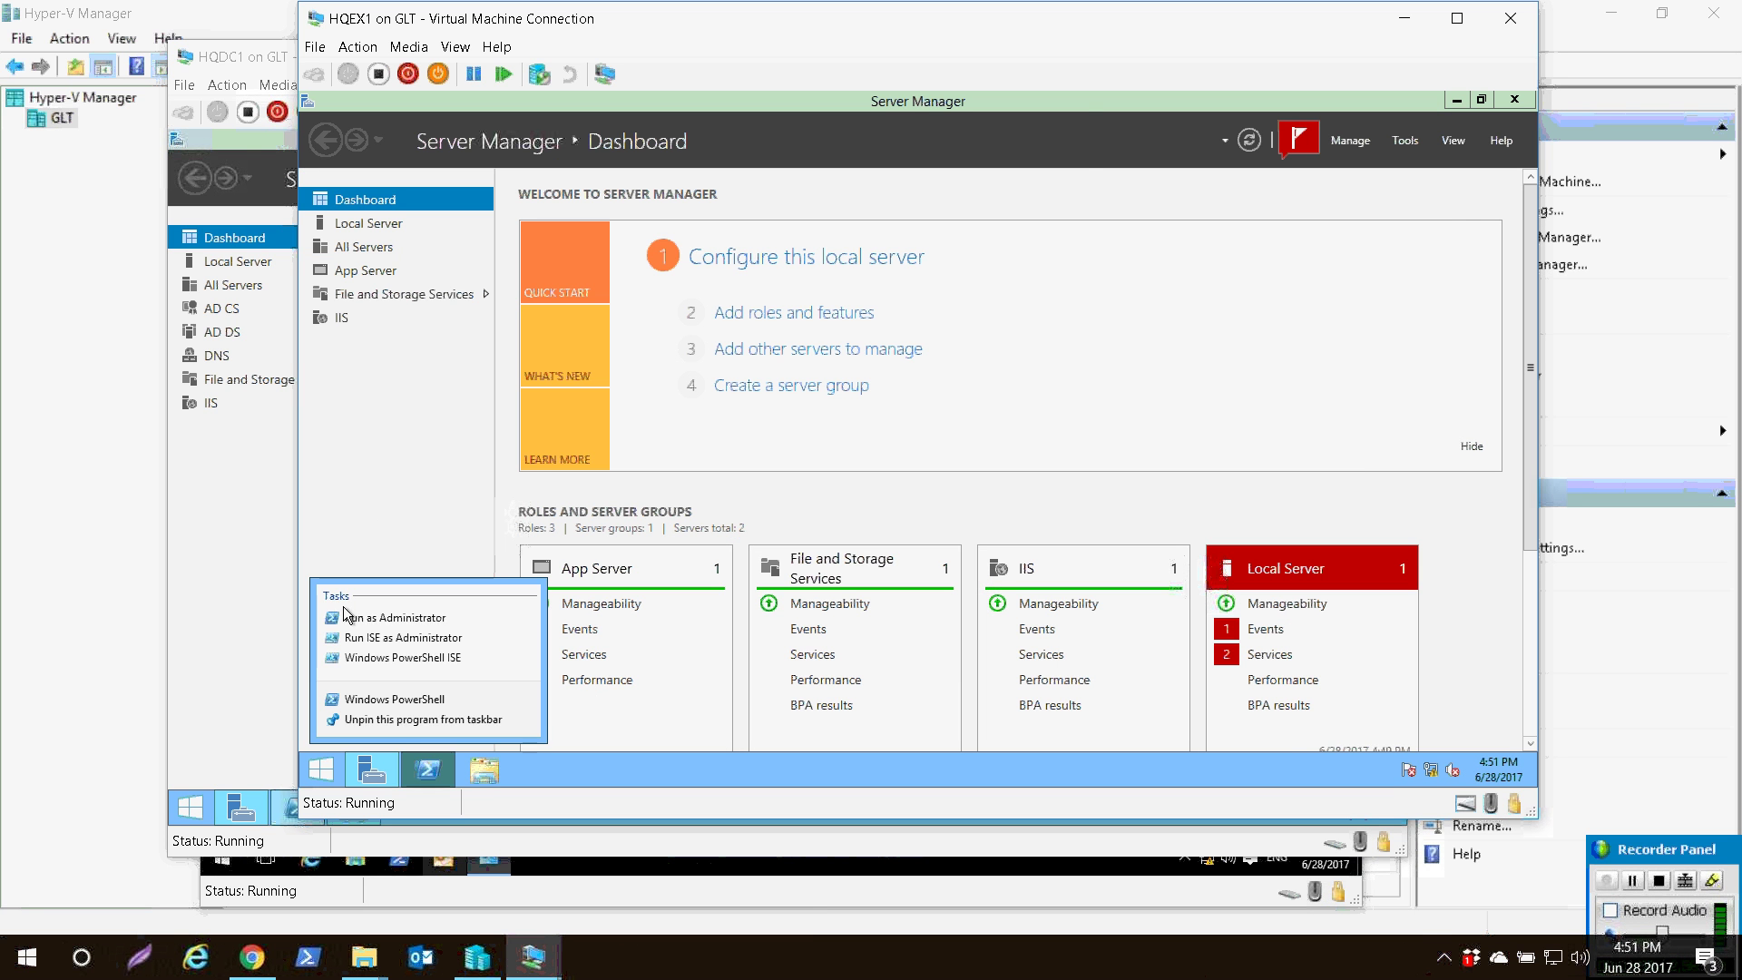
- Launch an administrator PowerShell on HQEX1, change to C:\ and ping HQCLT1
click(346, 617)
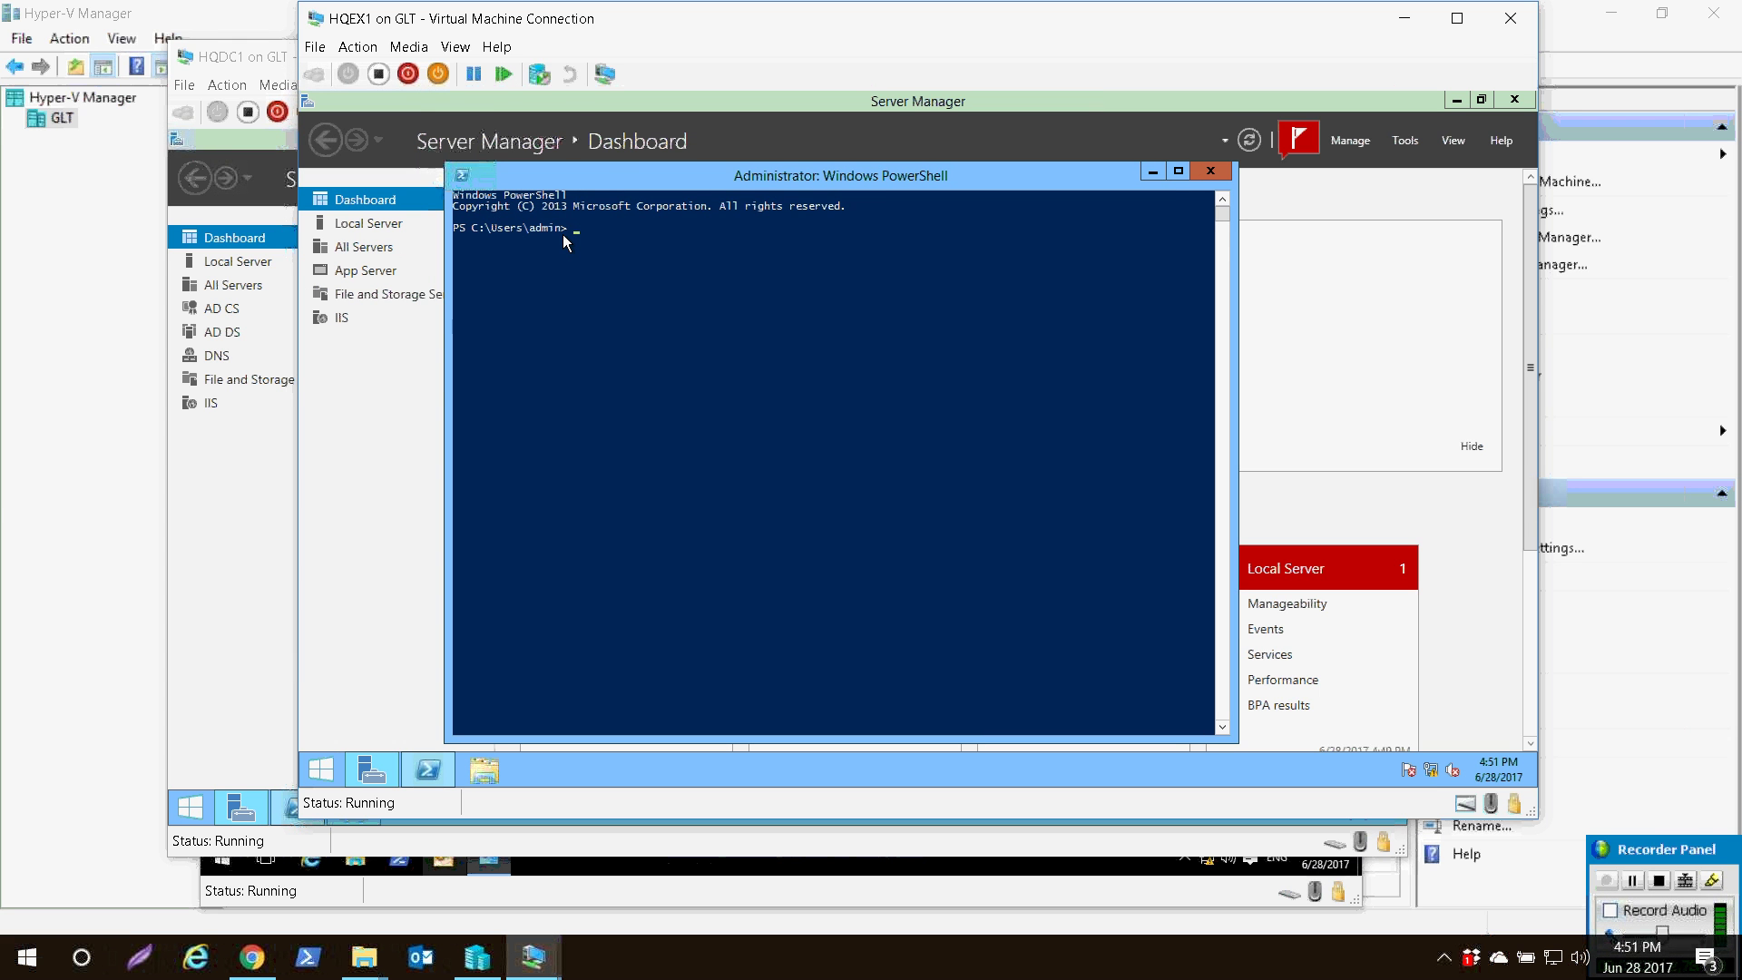
text(cd\)
key(Return)
key(Return)
key(Return)
text(ping HQCLT1)
key(Return)
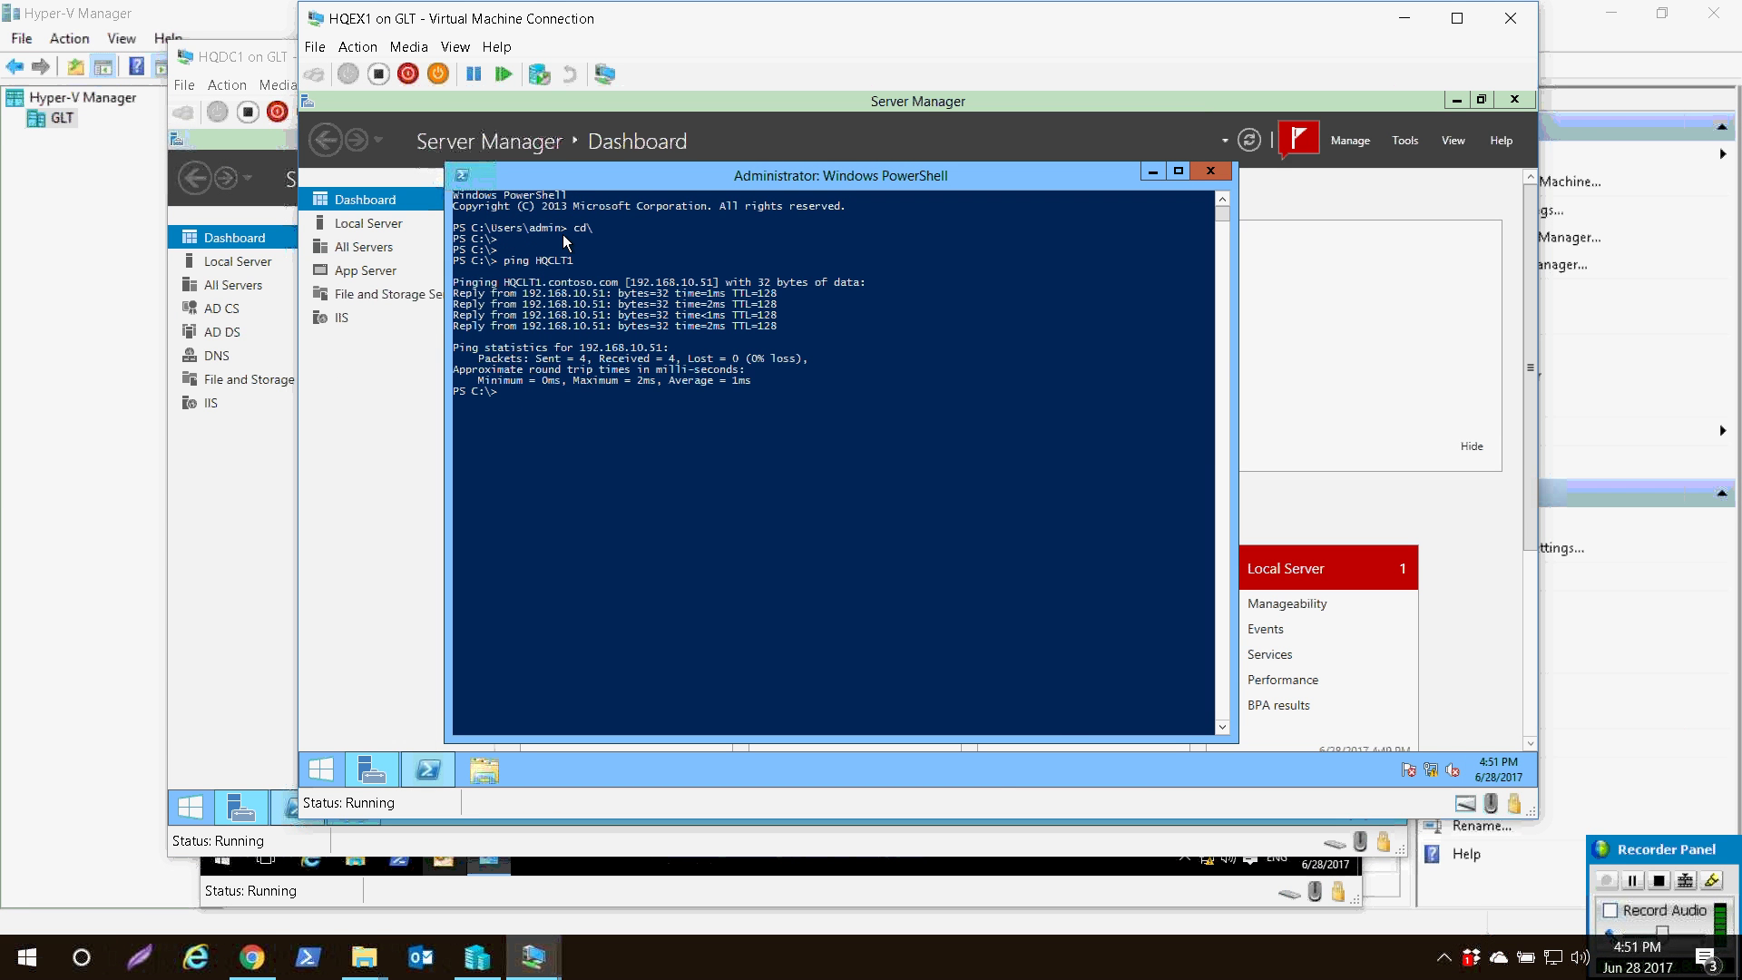
key(Return)
key(Return)
text(net view GQCLT1)
key(Return)
key(Return)
key(Return)
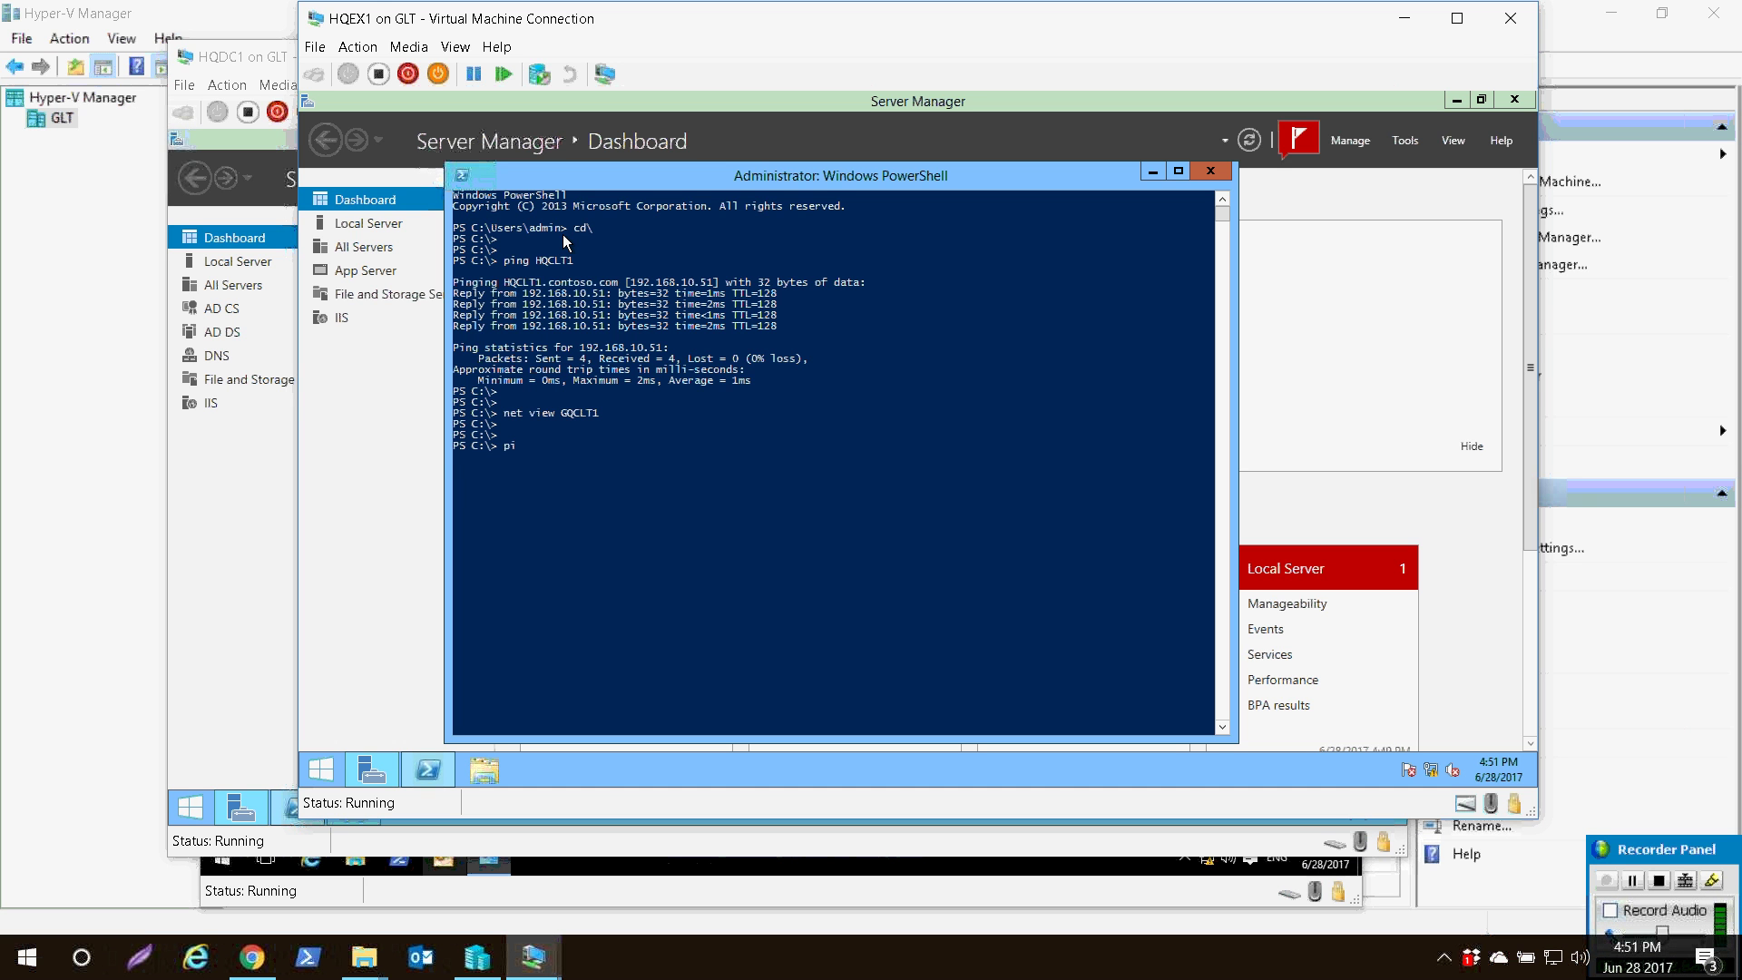
text(ping HQCLT1)
key(Return)
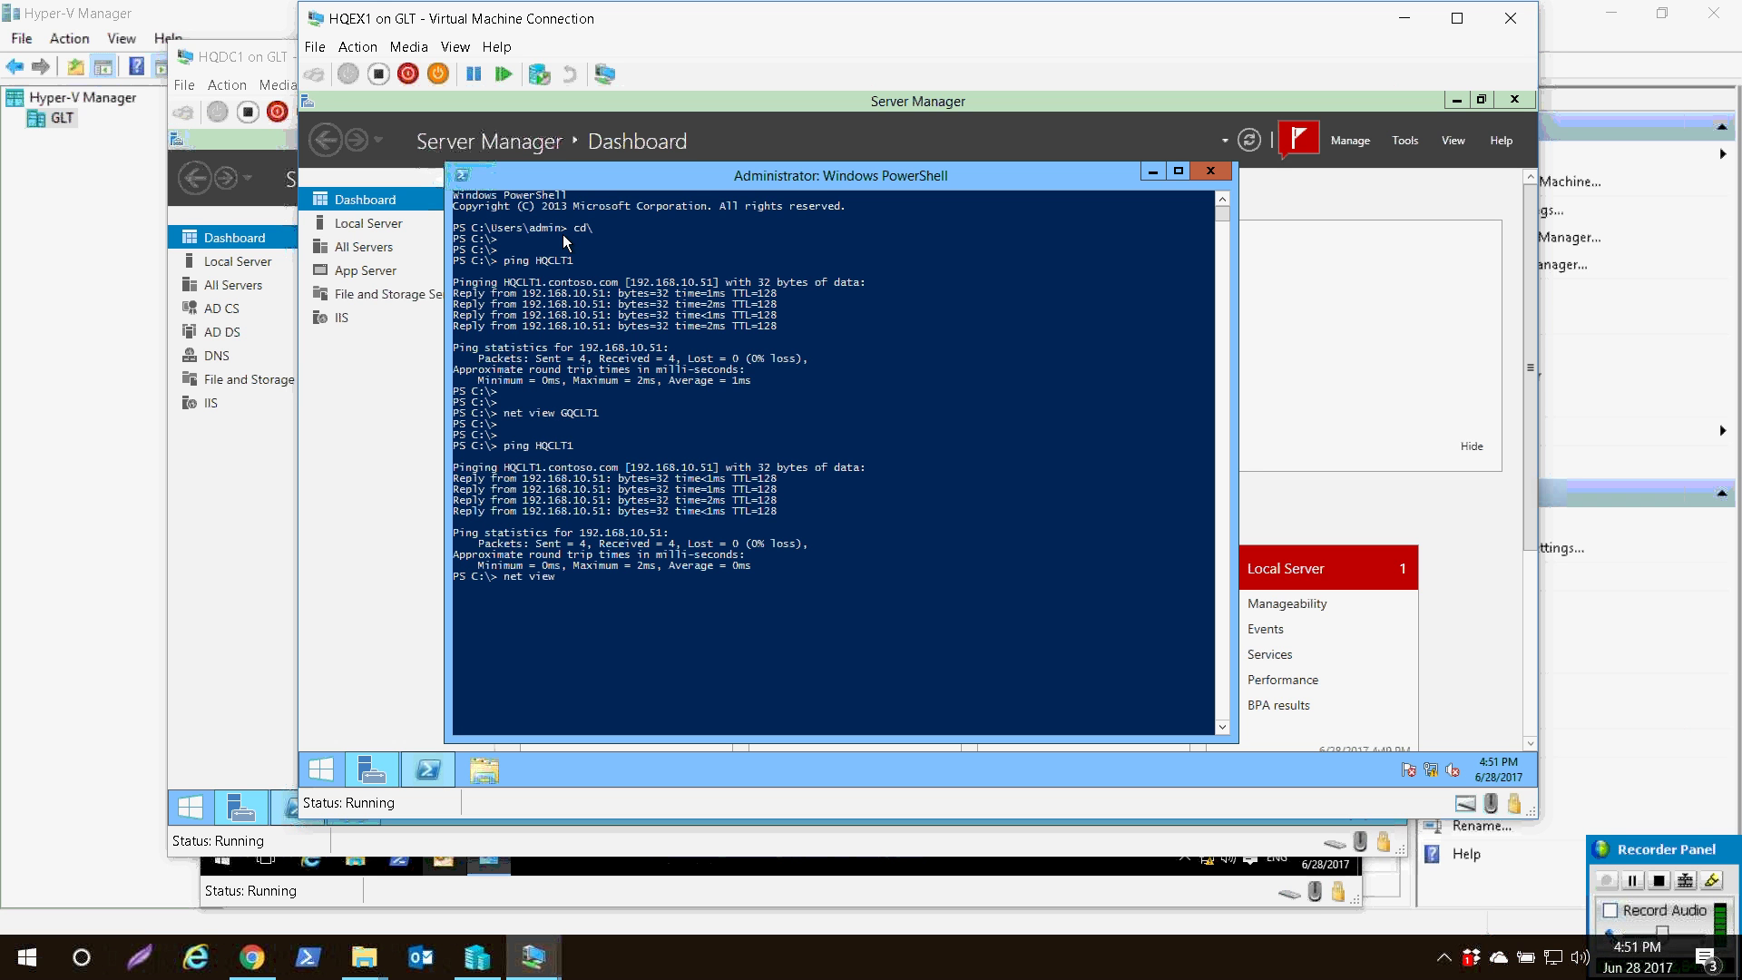
- Run net view HQCLT1 and highlight the Tools share line in the output
text(QCLT1)
key(Return)
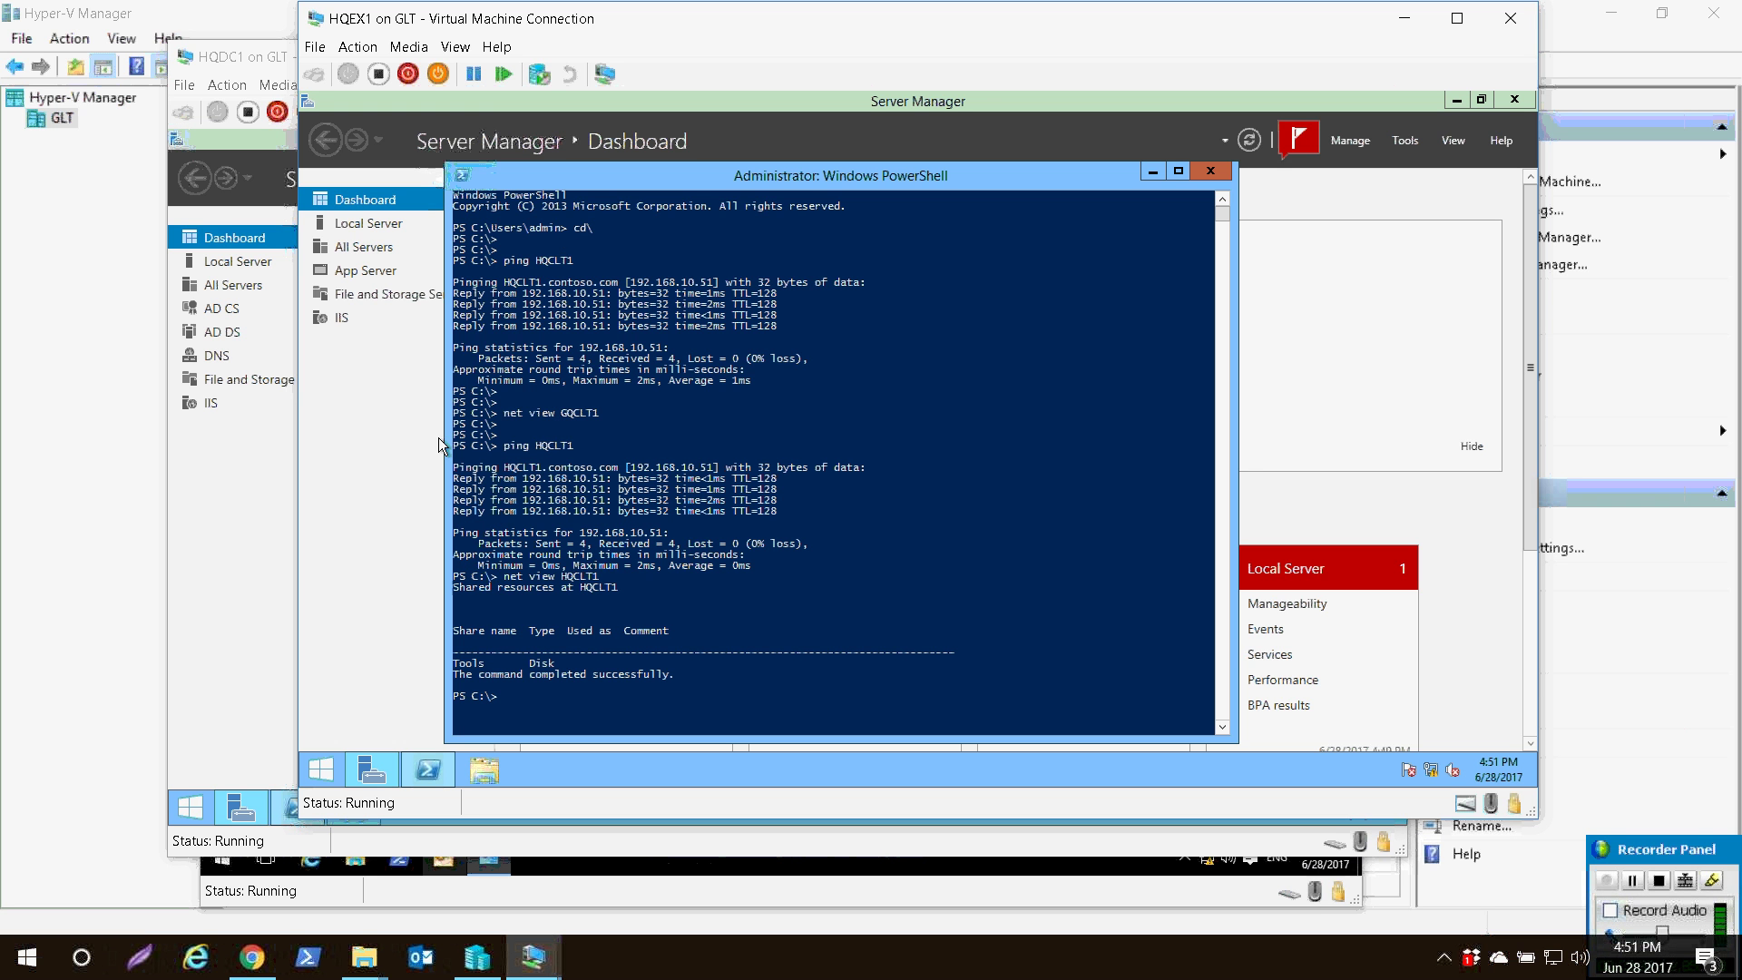
click(456, 533)
key(shift+Right)
key(shift+Right)
key(shift+Right)
key(shift+Right)
key(shift+Right)
key(shift+Right)
key(shift+Right)
key(shift+Right)
key(shift+Right)
key(shift+Right)
key(shift+Right)
key(shift+Right)
key(shift+Right)
key(shift+Right)
key(shift+Right)
key(shift+Right)
key(shift+Right)
key(shift+Right)
key(shift+Right)
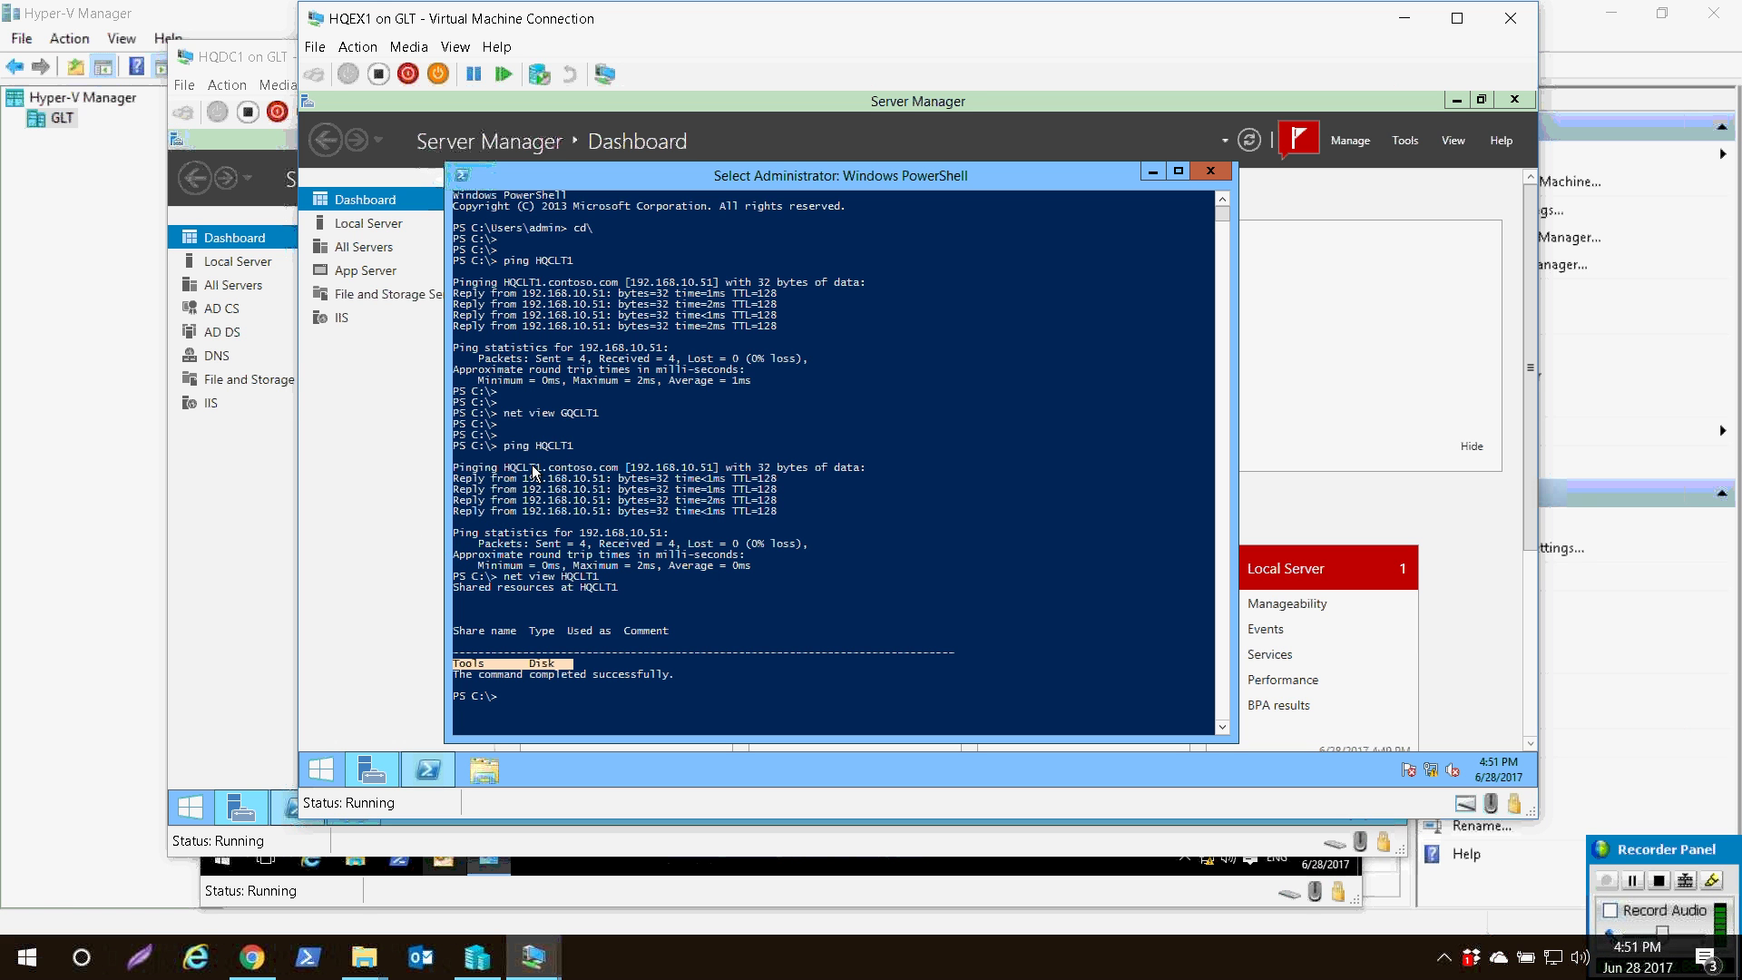
key(Return)
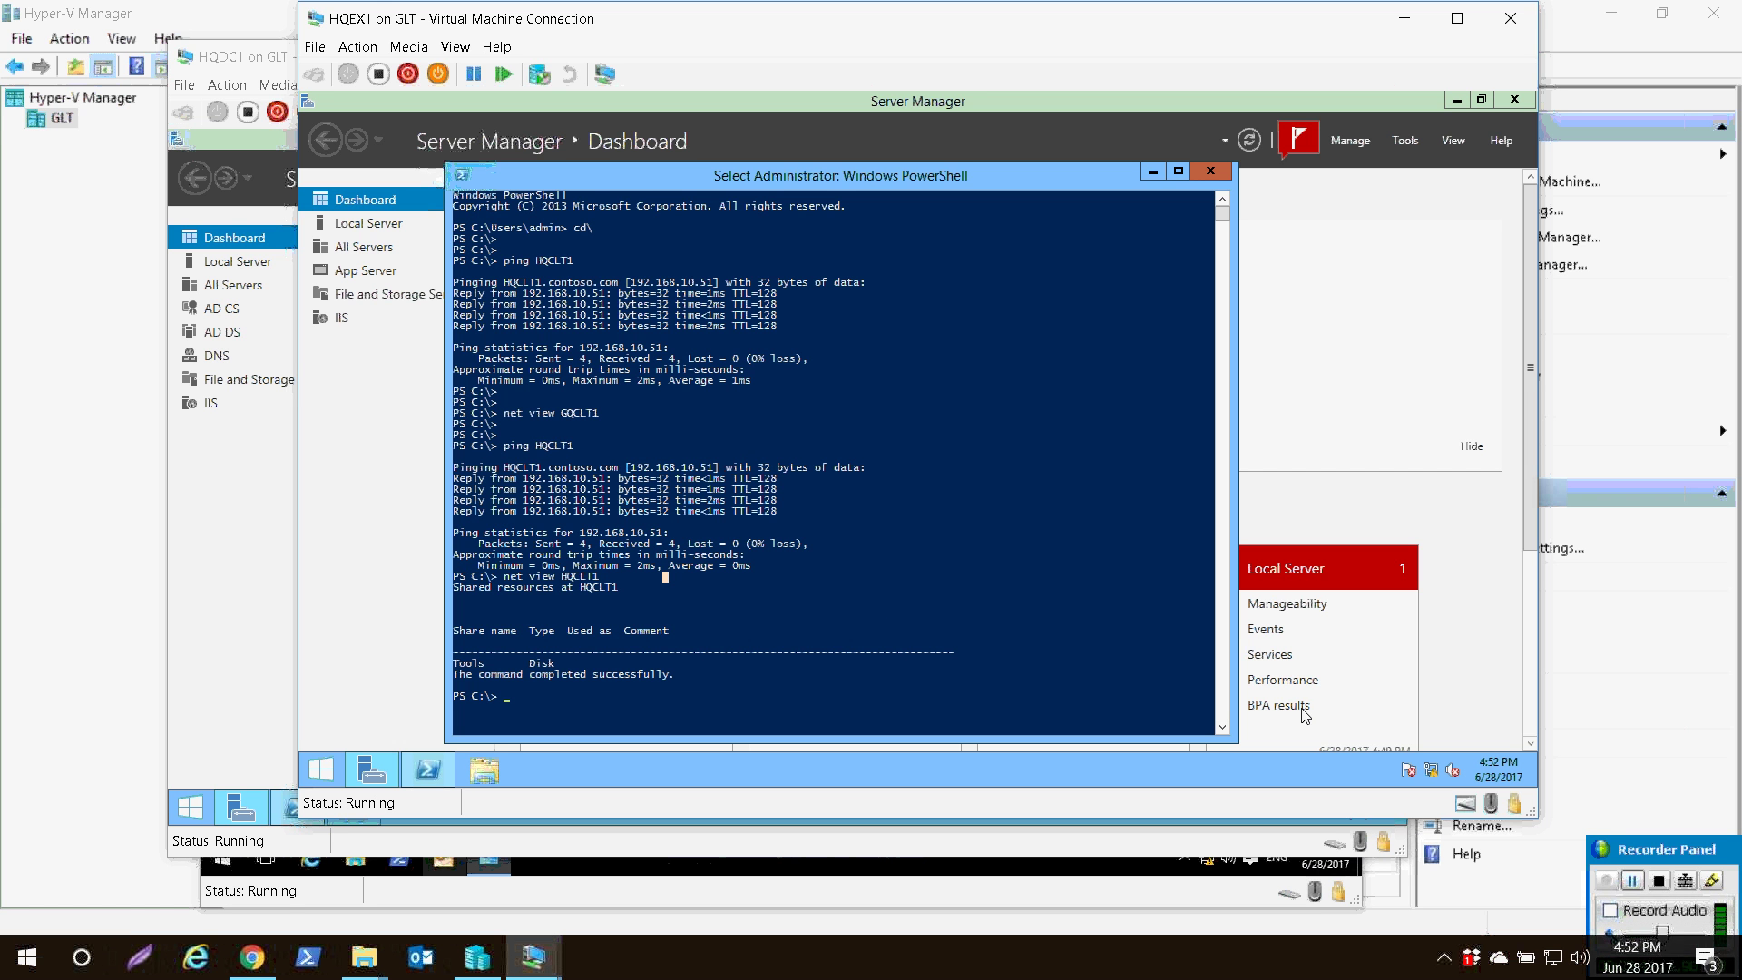
click(1632, 880)
click(641, 457)
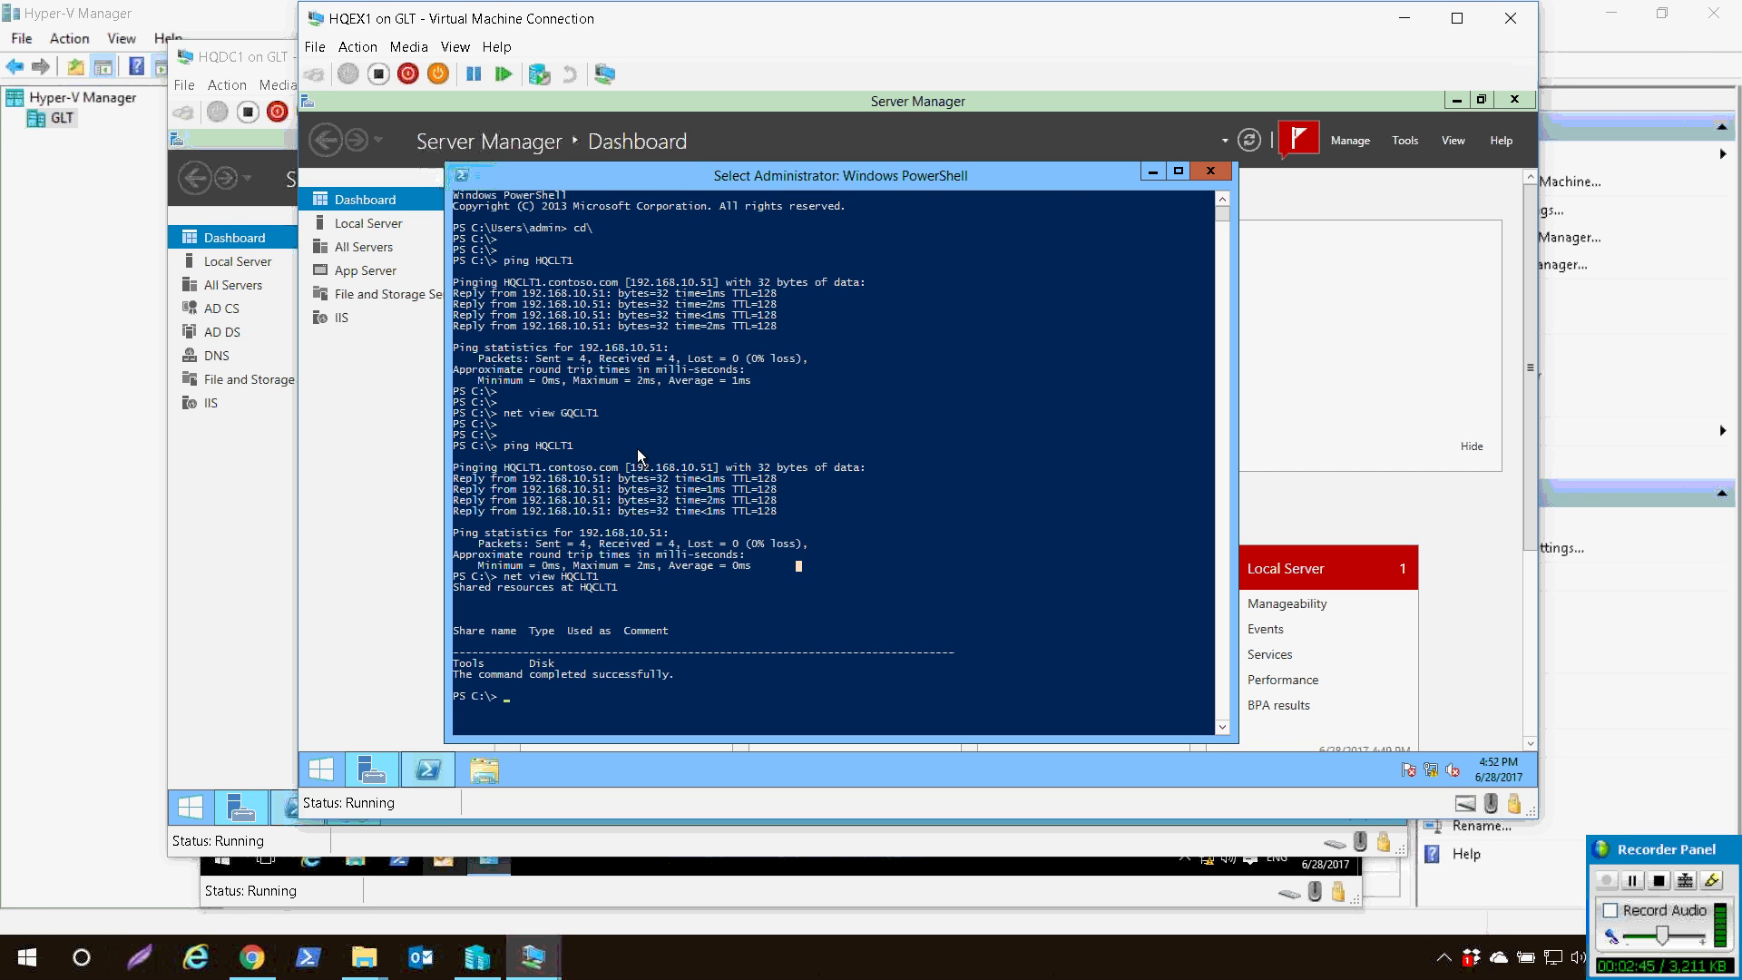
key(Escape)
- Run ipconfig and point out HQEX1's IPv4 address 192.168.10.21
text(ipconfig)
key(Return)
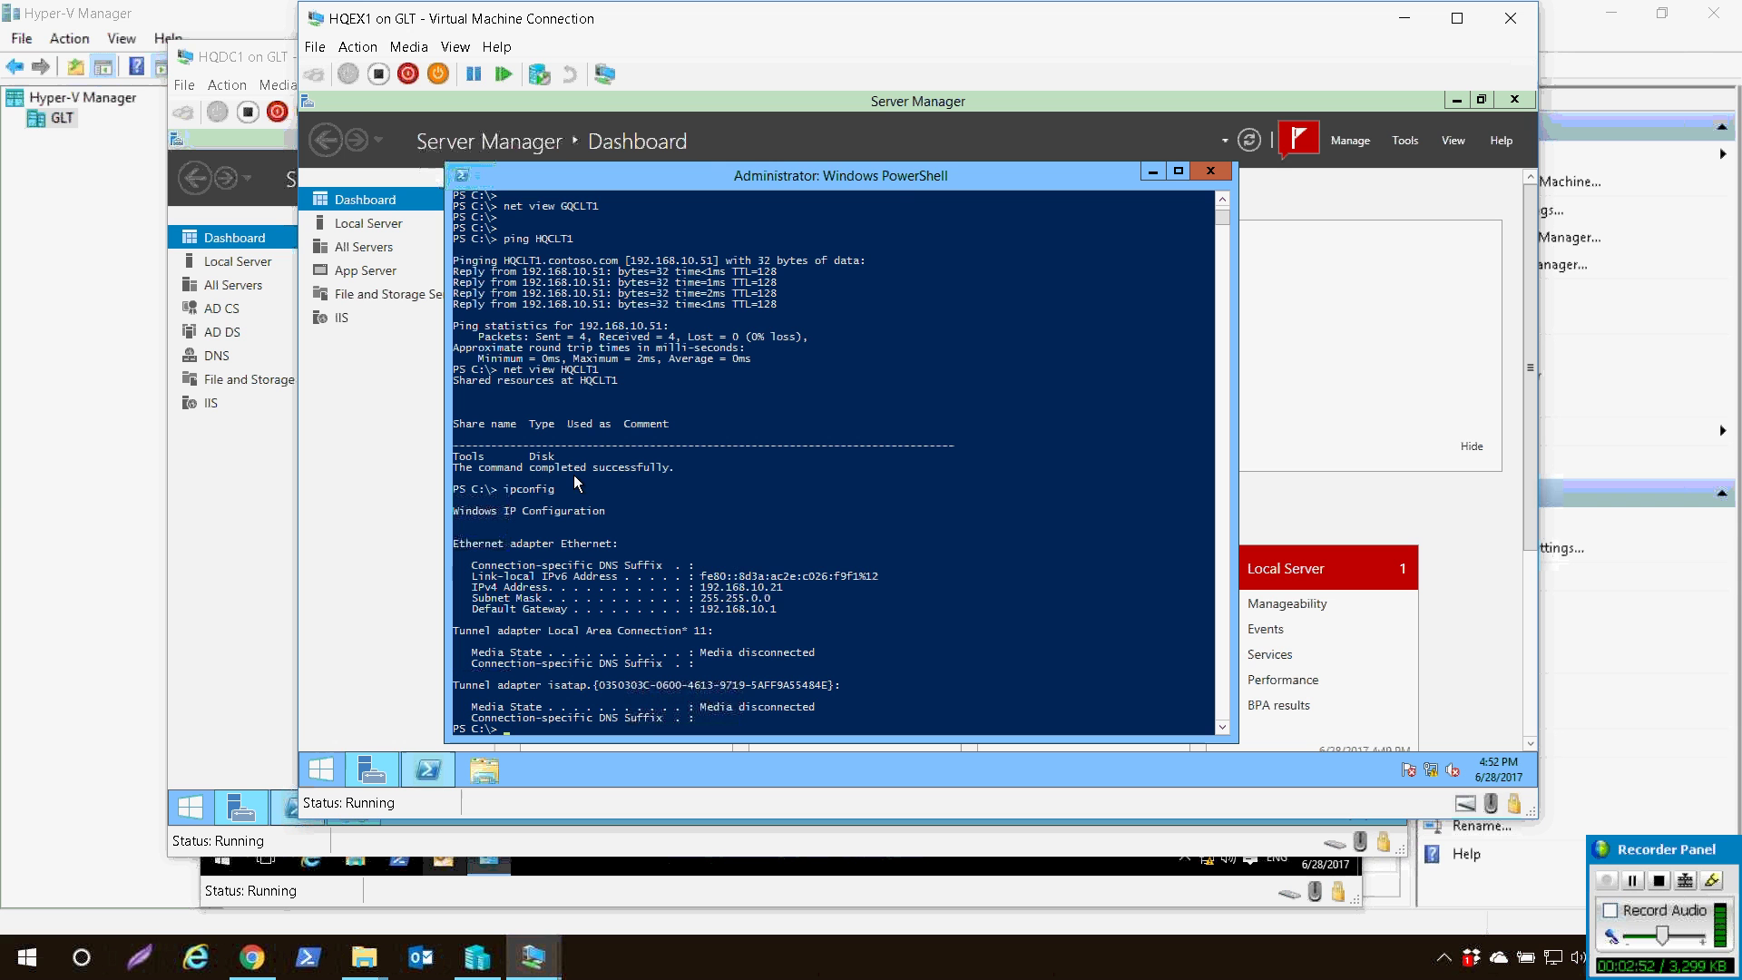
drag(687, 573, 789, 591)
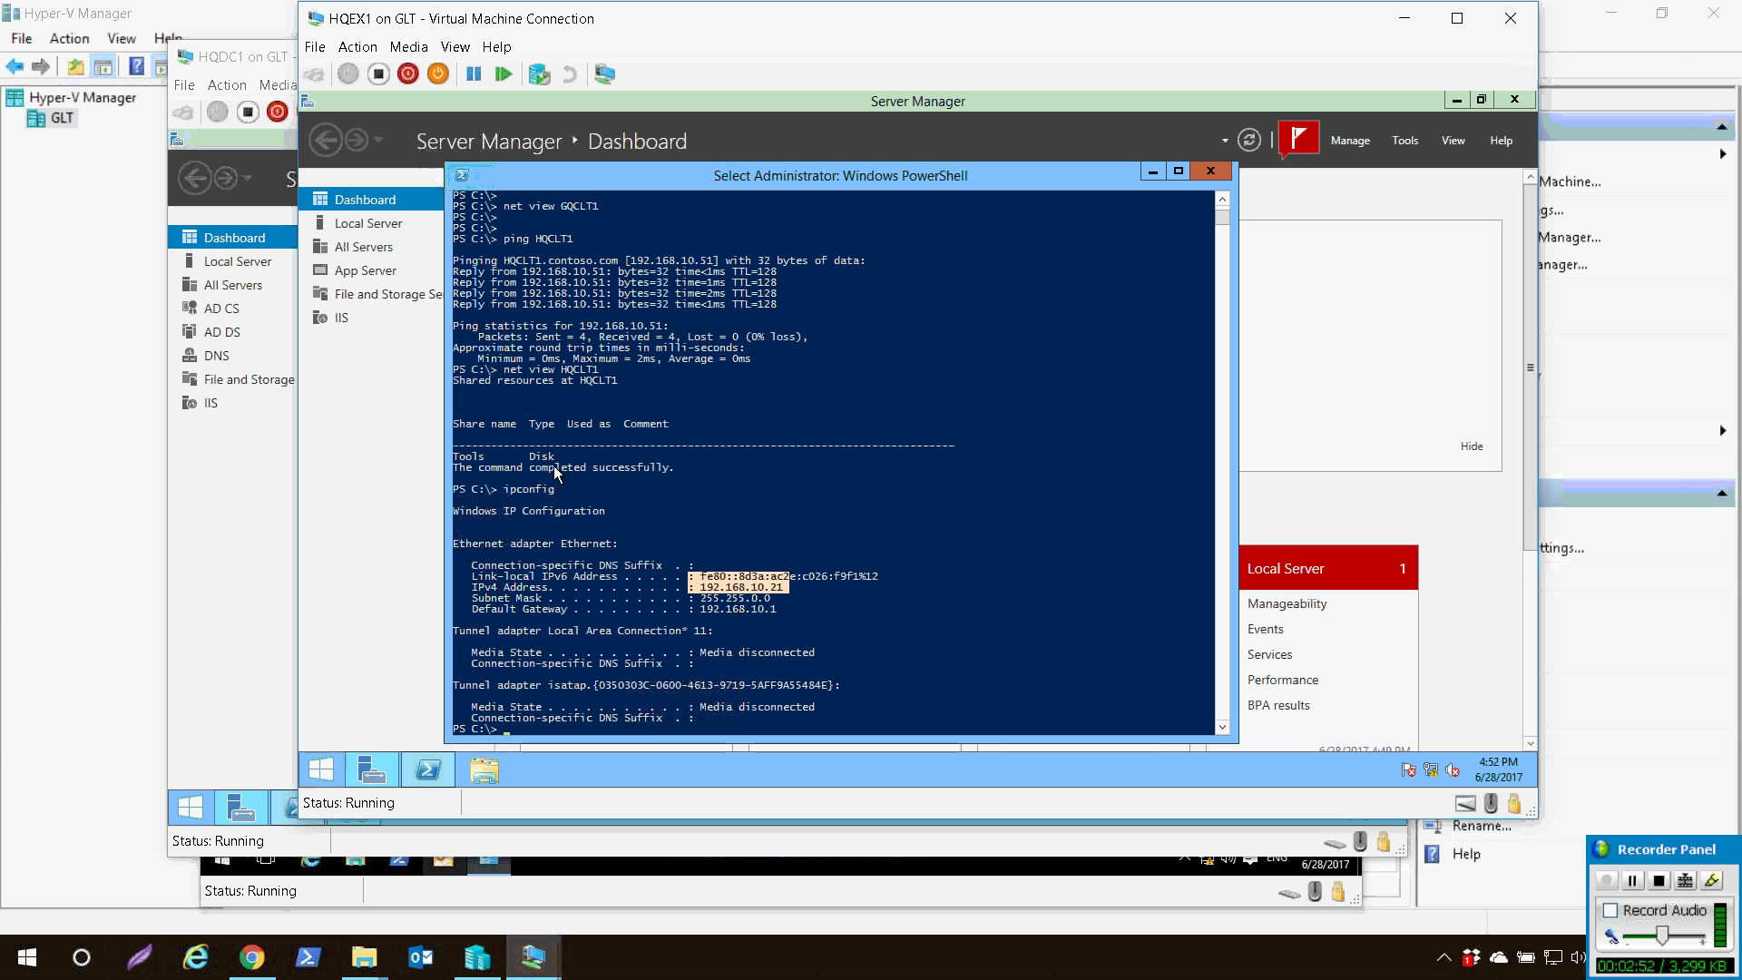
click(786, 588)
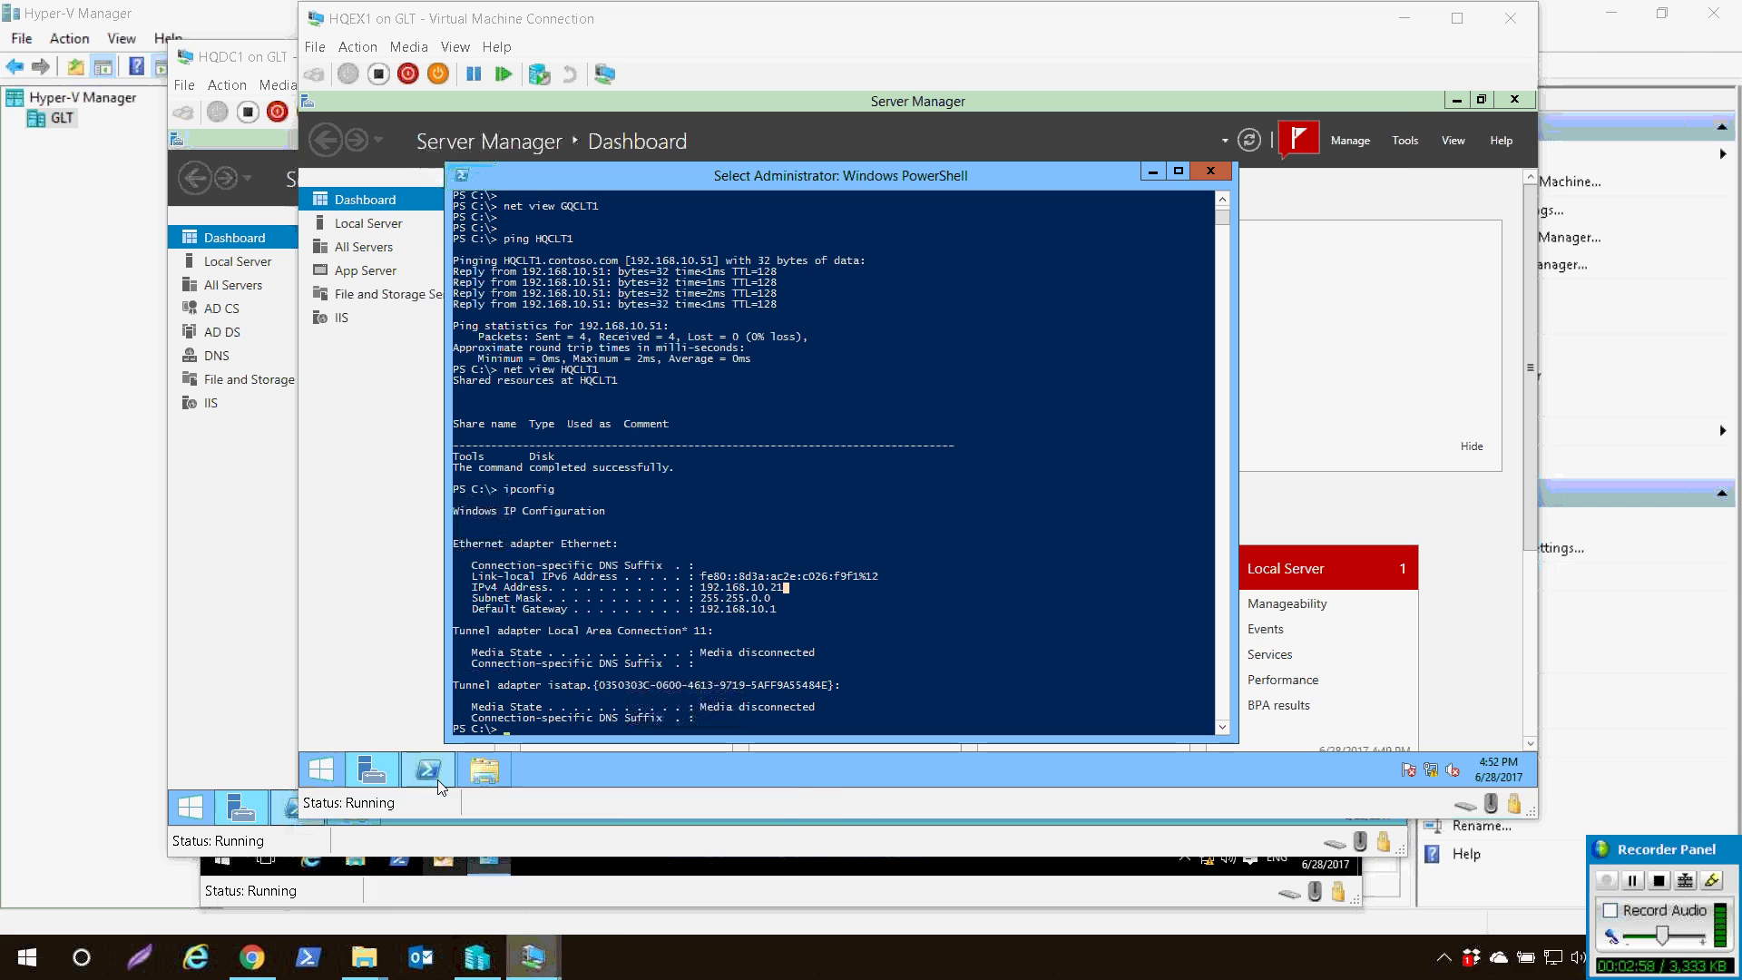
click(532, 957)
- On HQDC1, run ipconfig and copy the 192.168.10.10 IPv4 address, then return to Server Manager
click(300, 816)
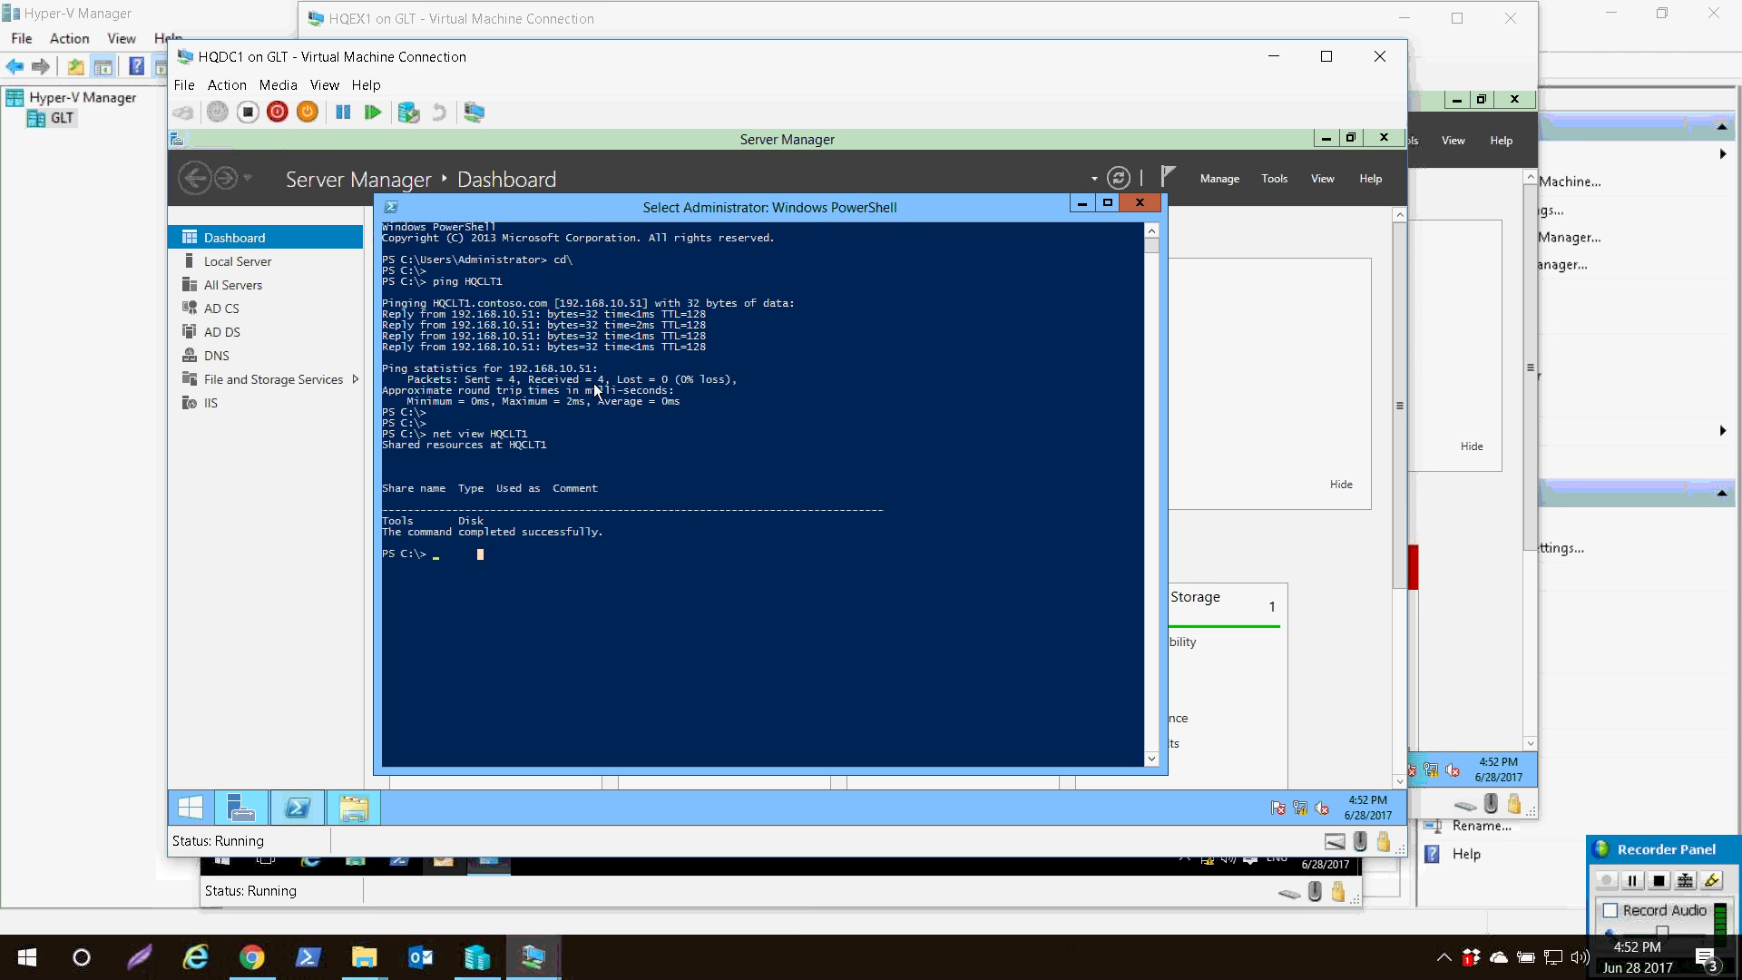
text(ipcon)
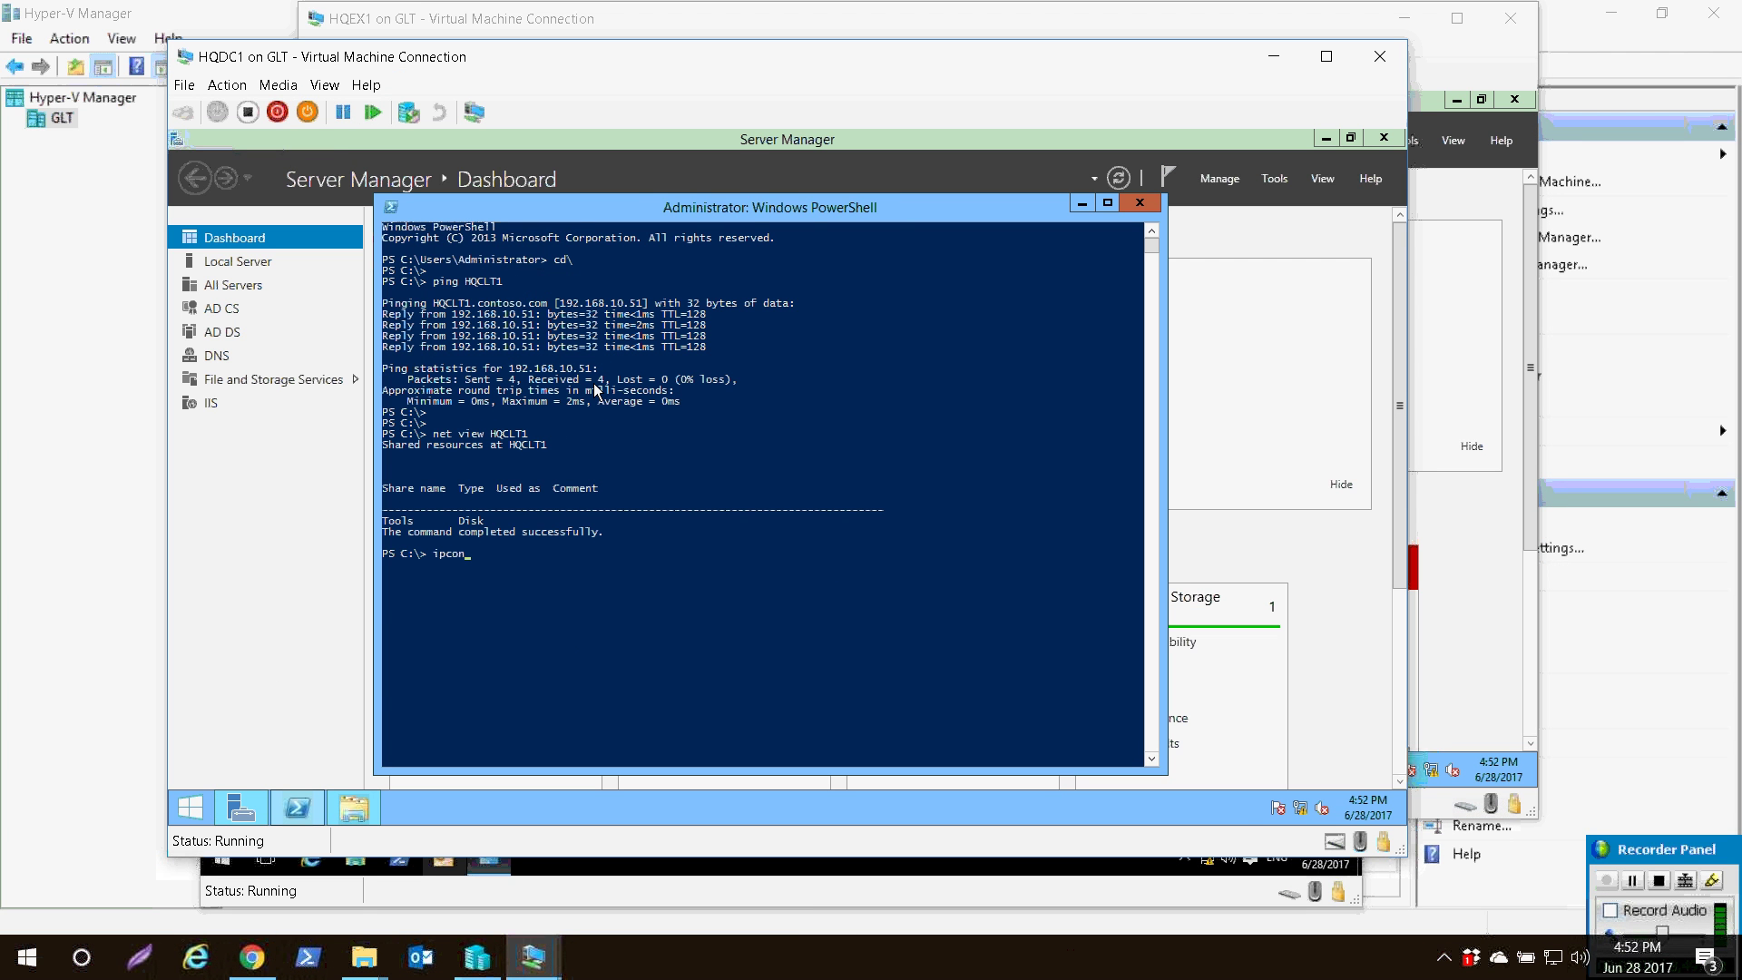
text(fig)
key(Return)
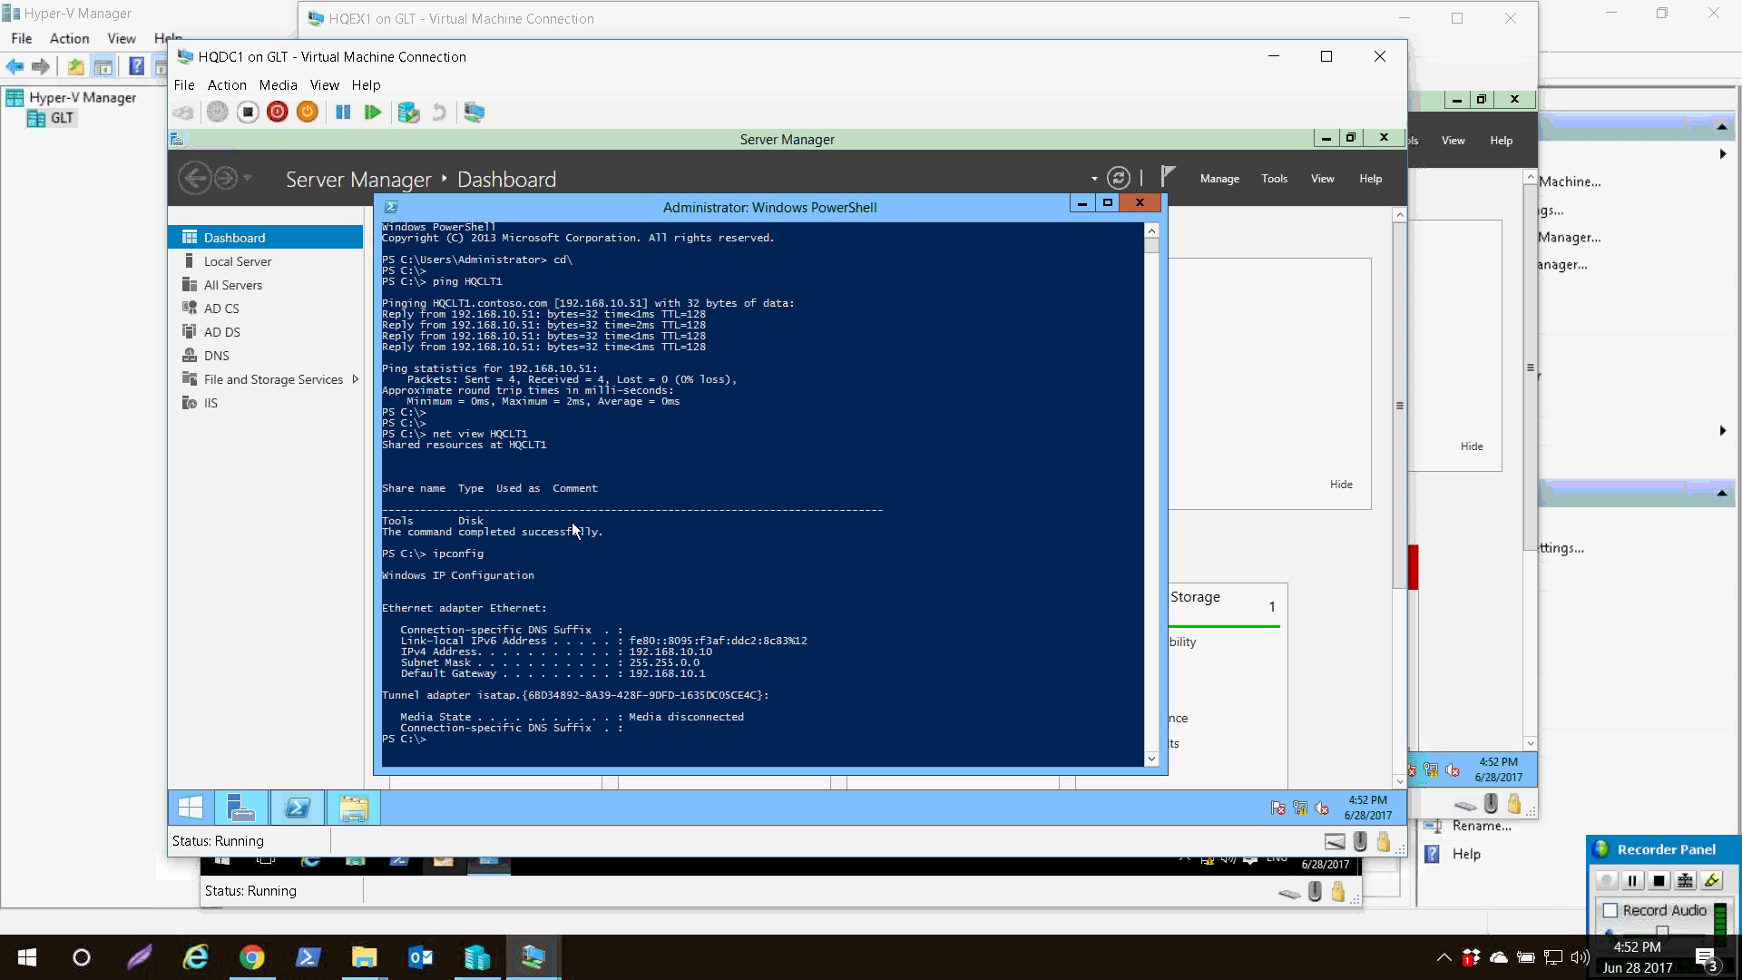
drag(717, 651, 624, 651)
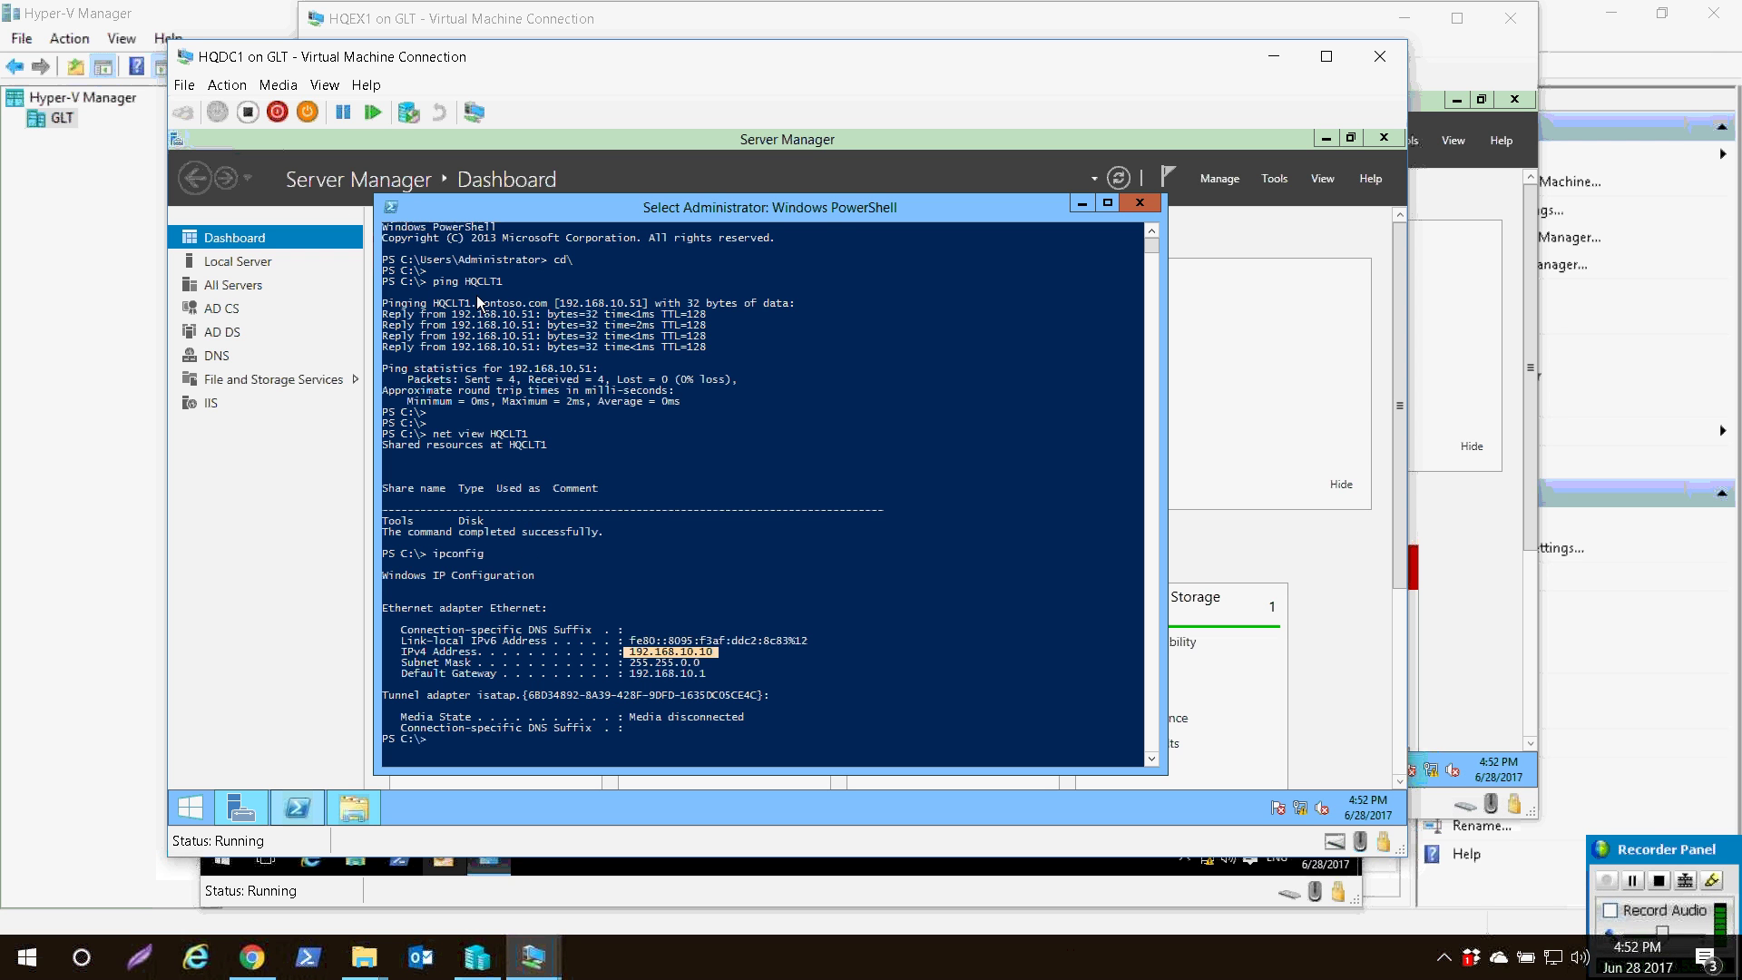
right_click(788, 313)
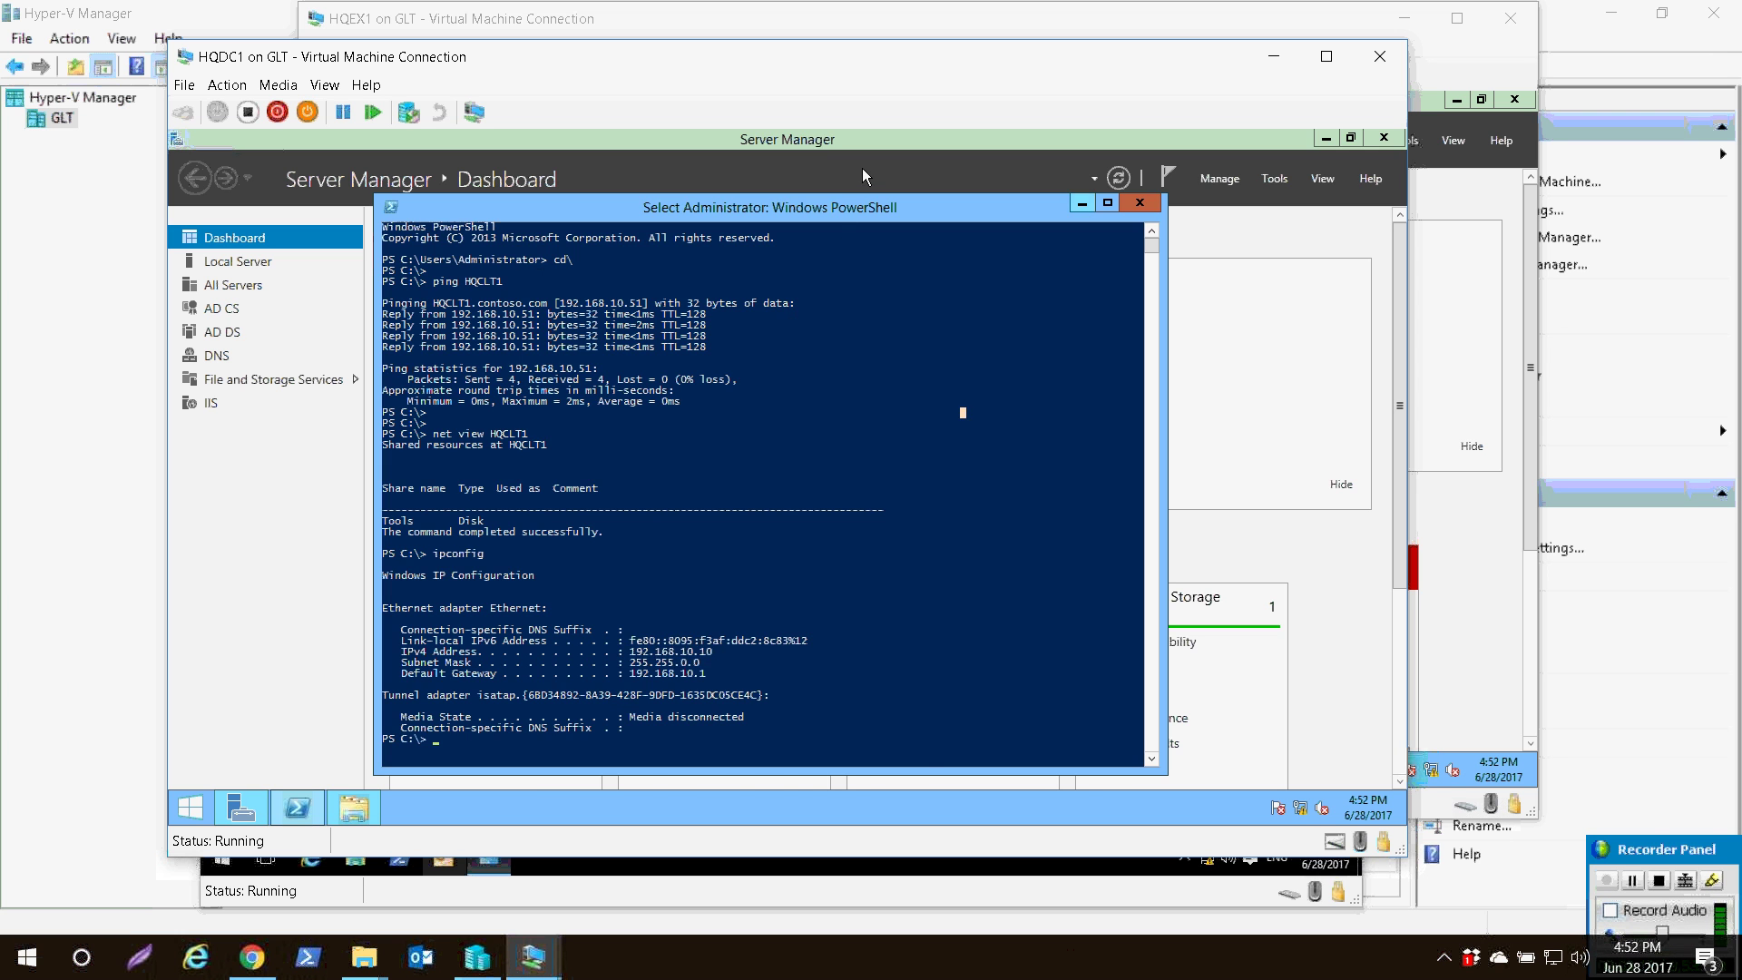
click(862, 166)
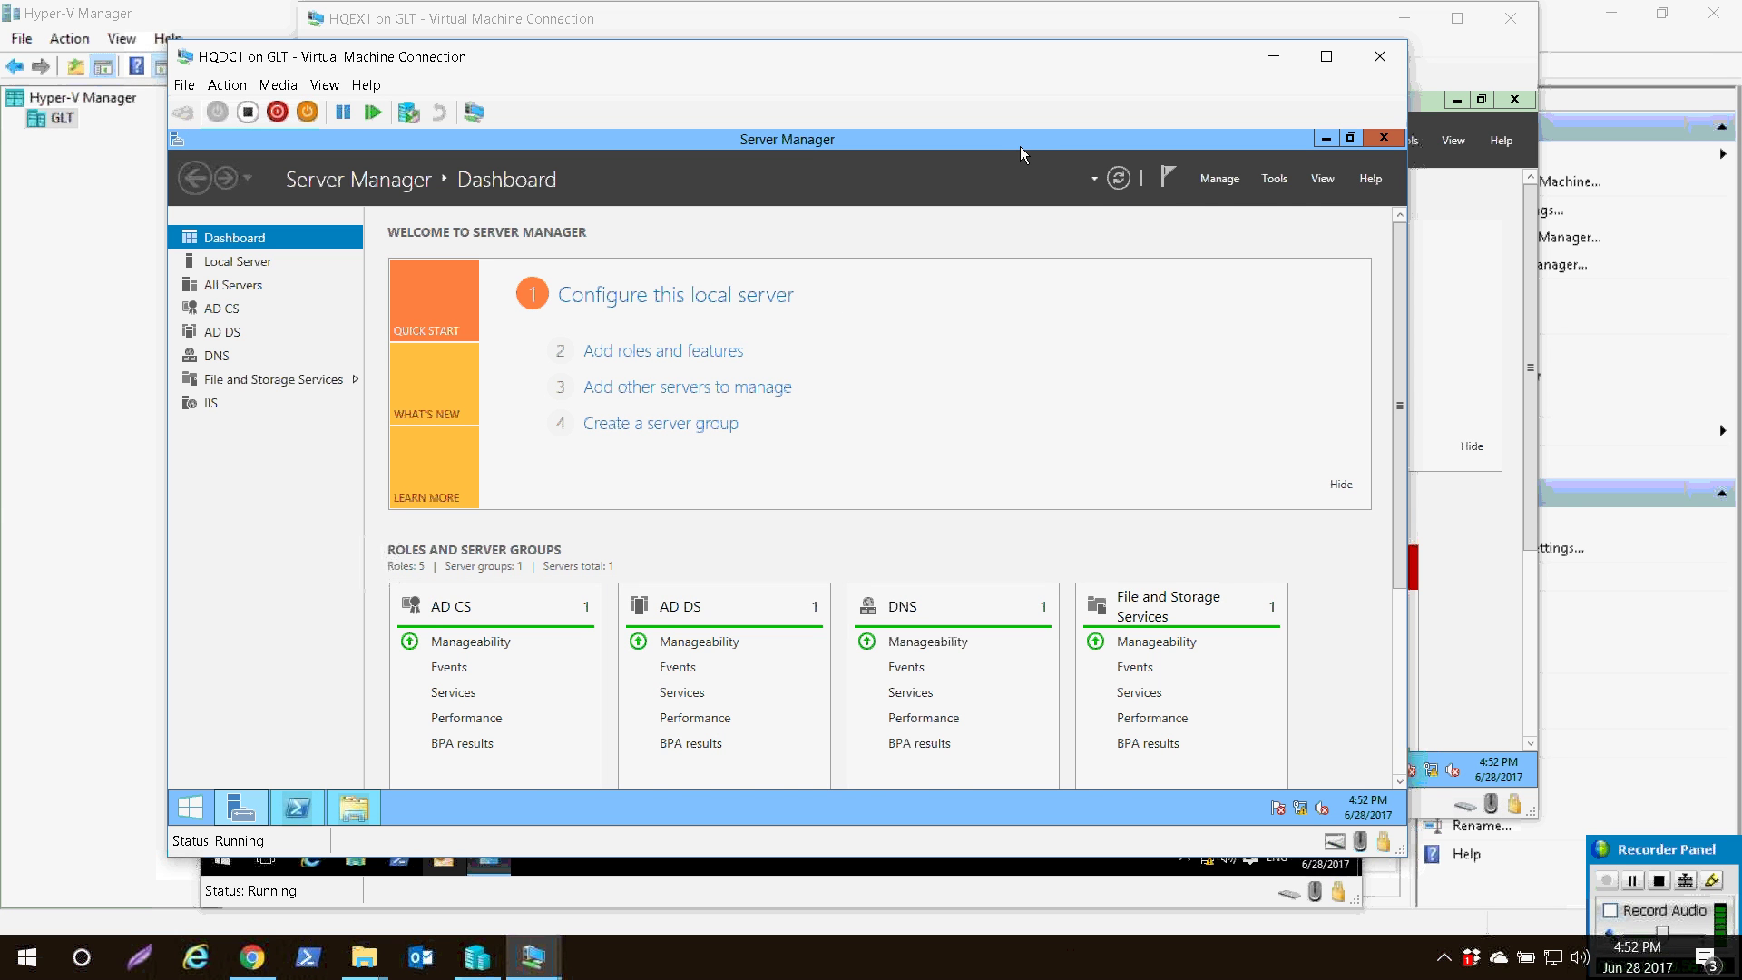
- Open Active Directory Users and Computers and confirm HQCLT1 is listed in the Contoso Computers OU
click(1274, 179)
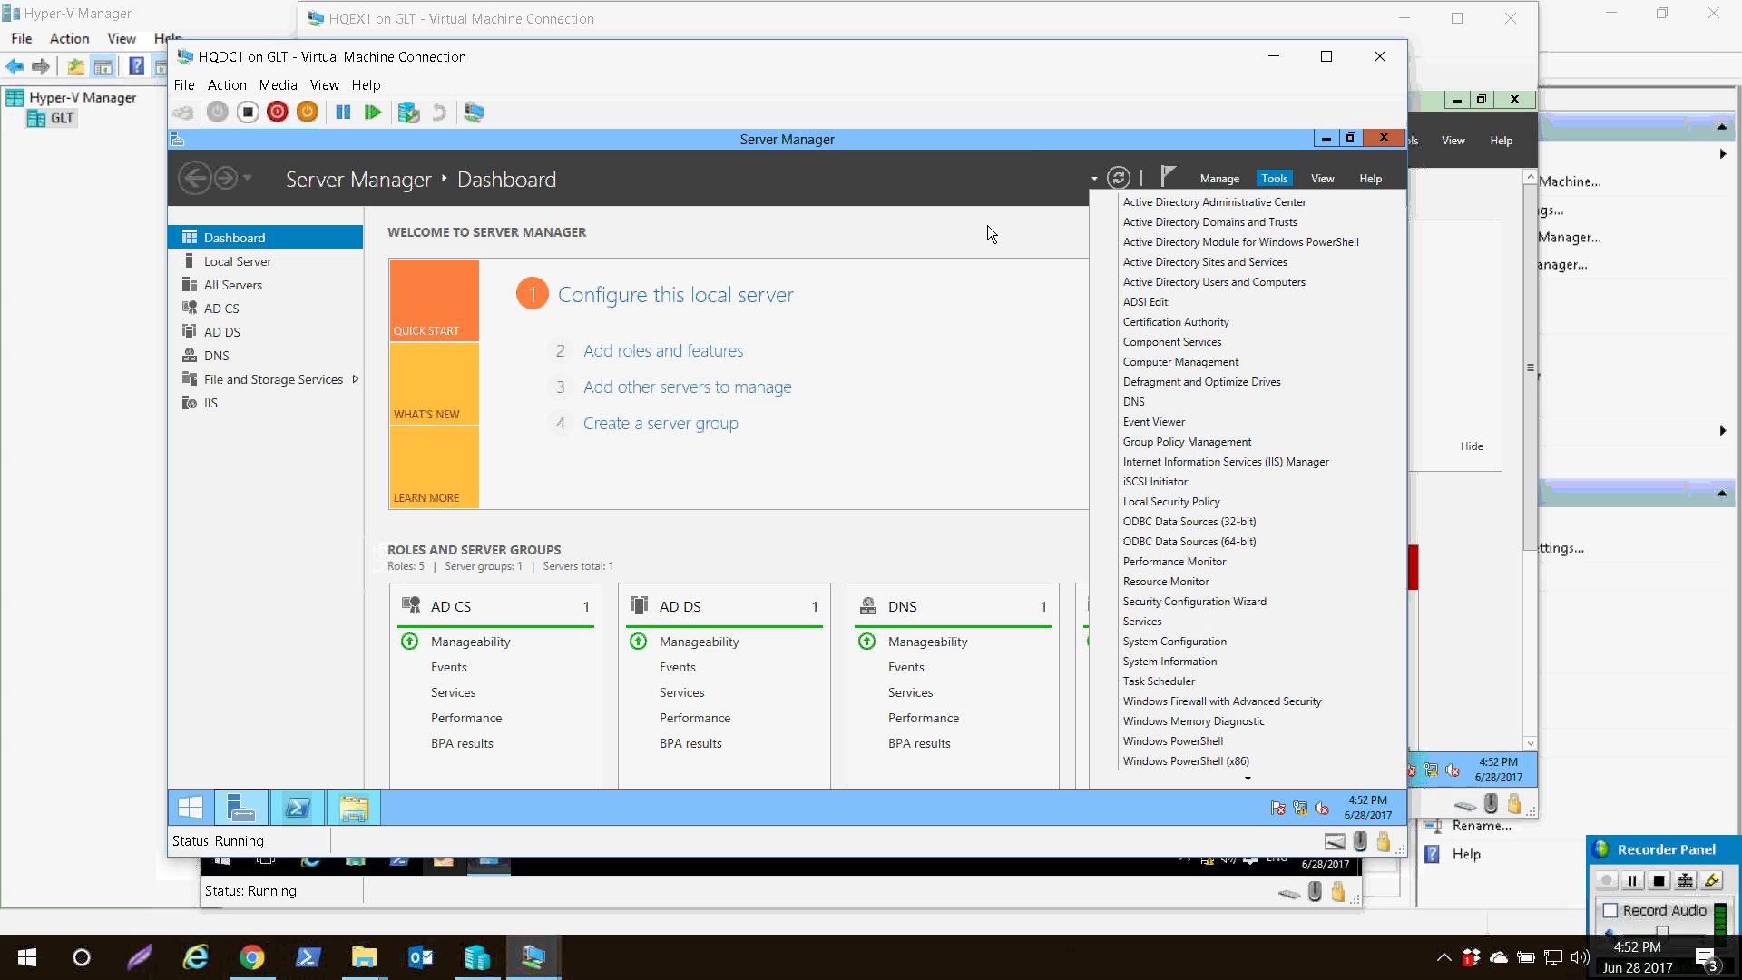
click(1214, 281)
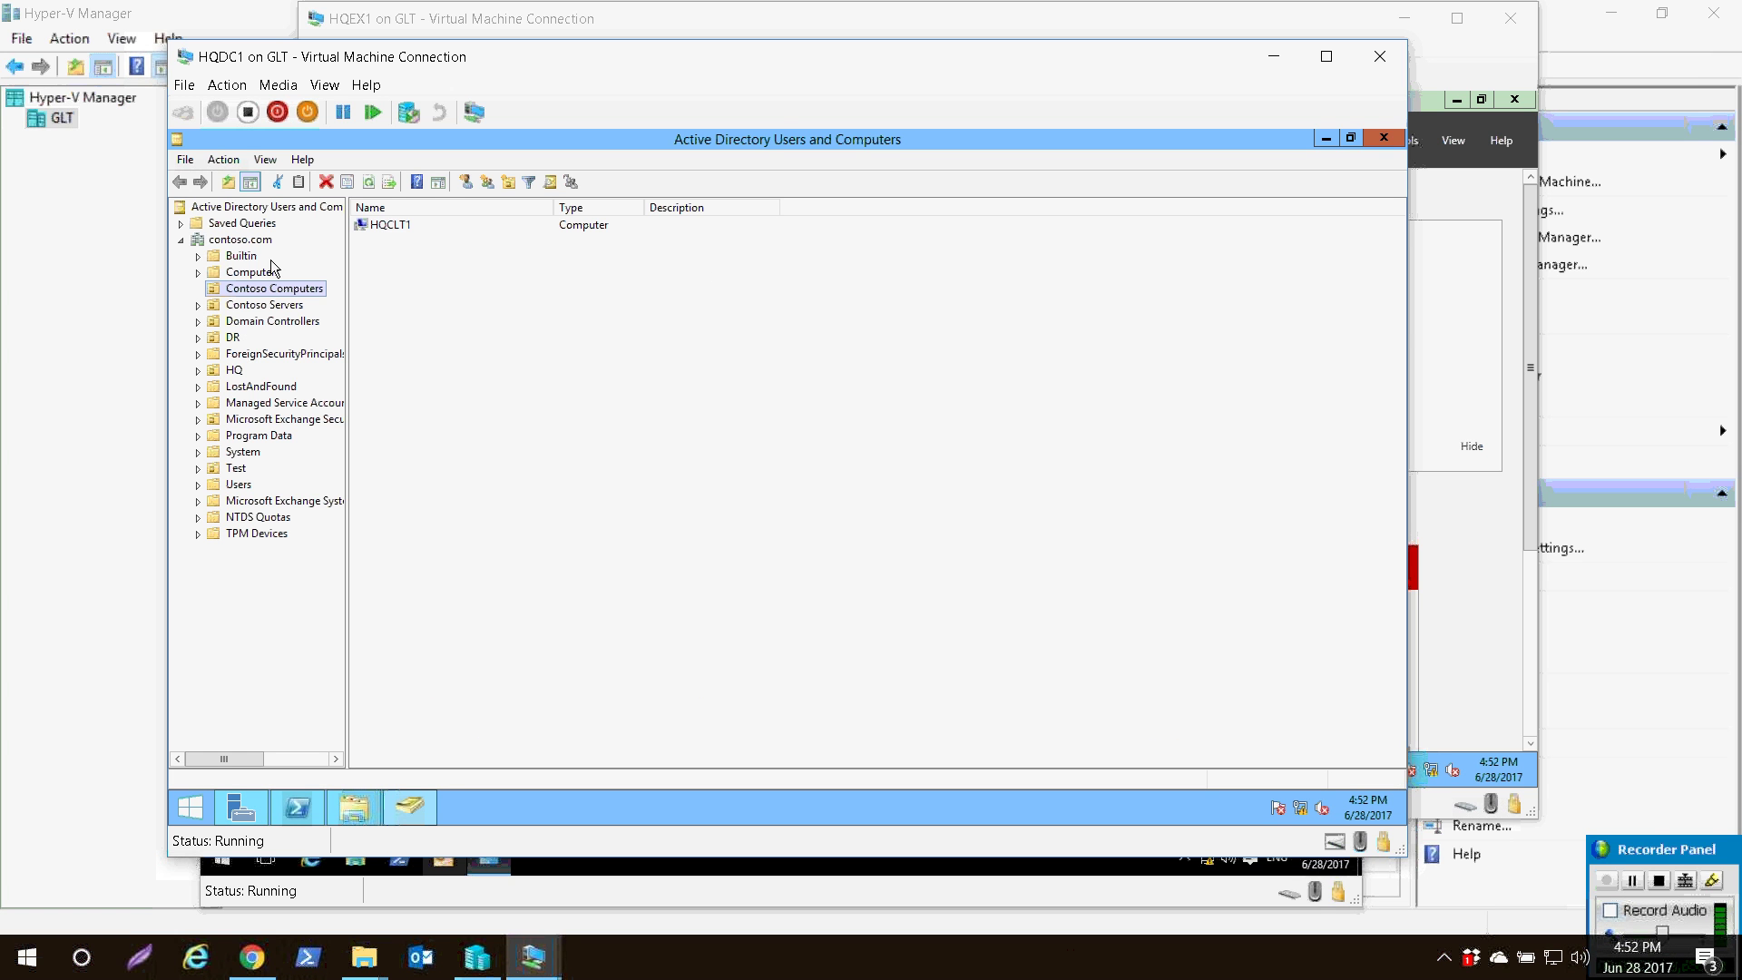
click(390, 225)
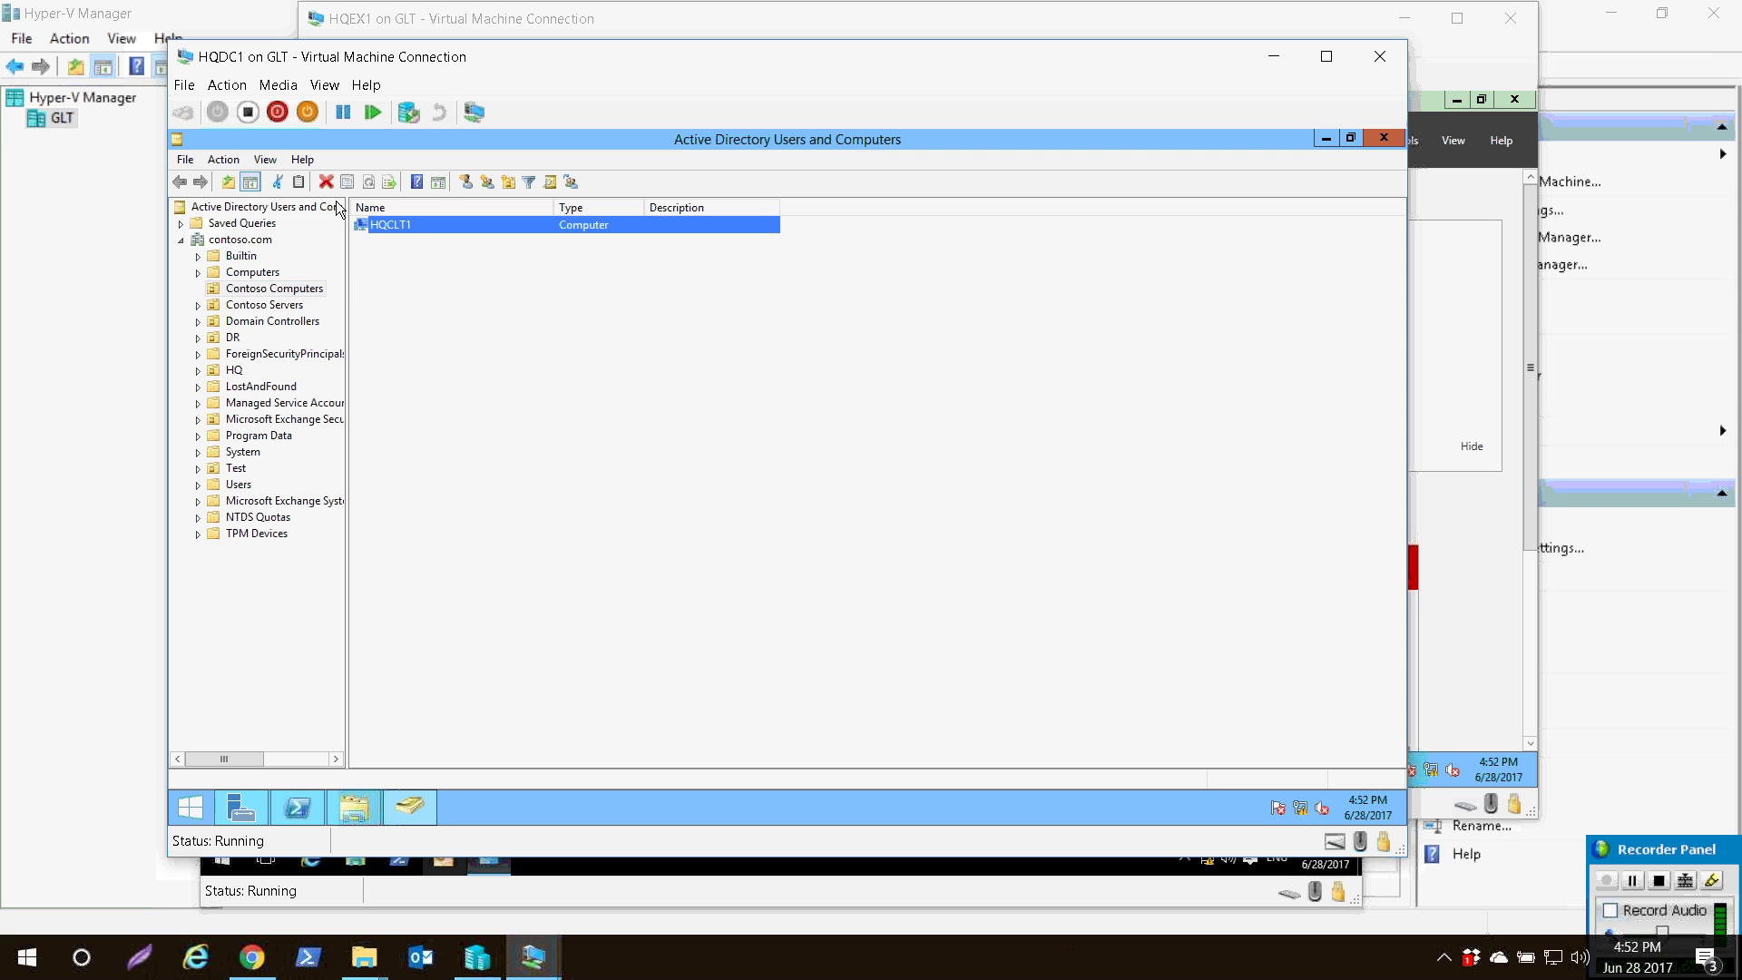
click(197, 233)
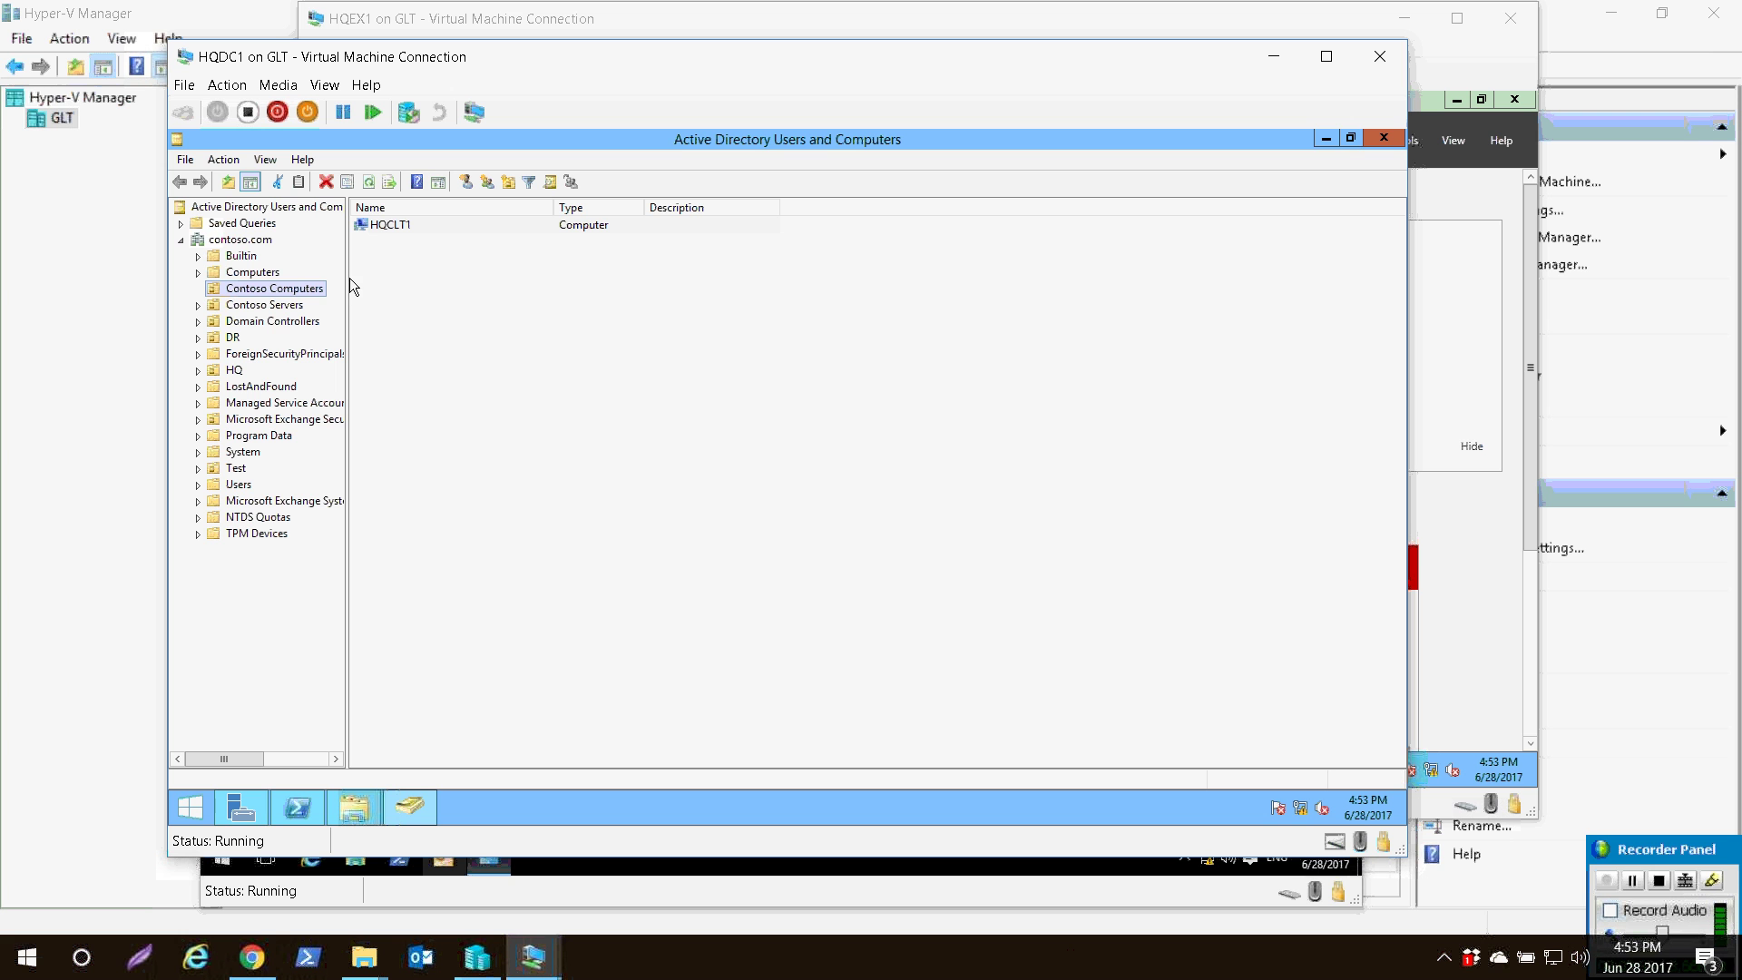
click(241, 807)
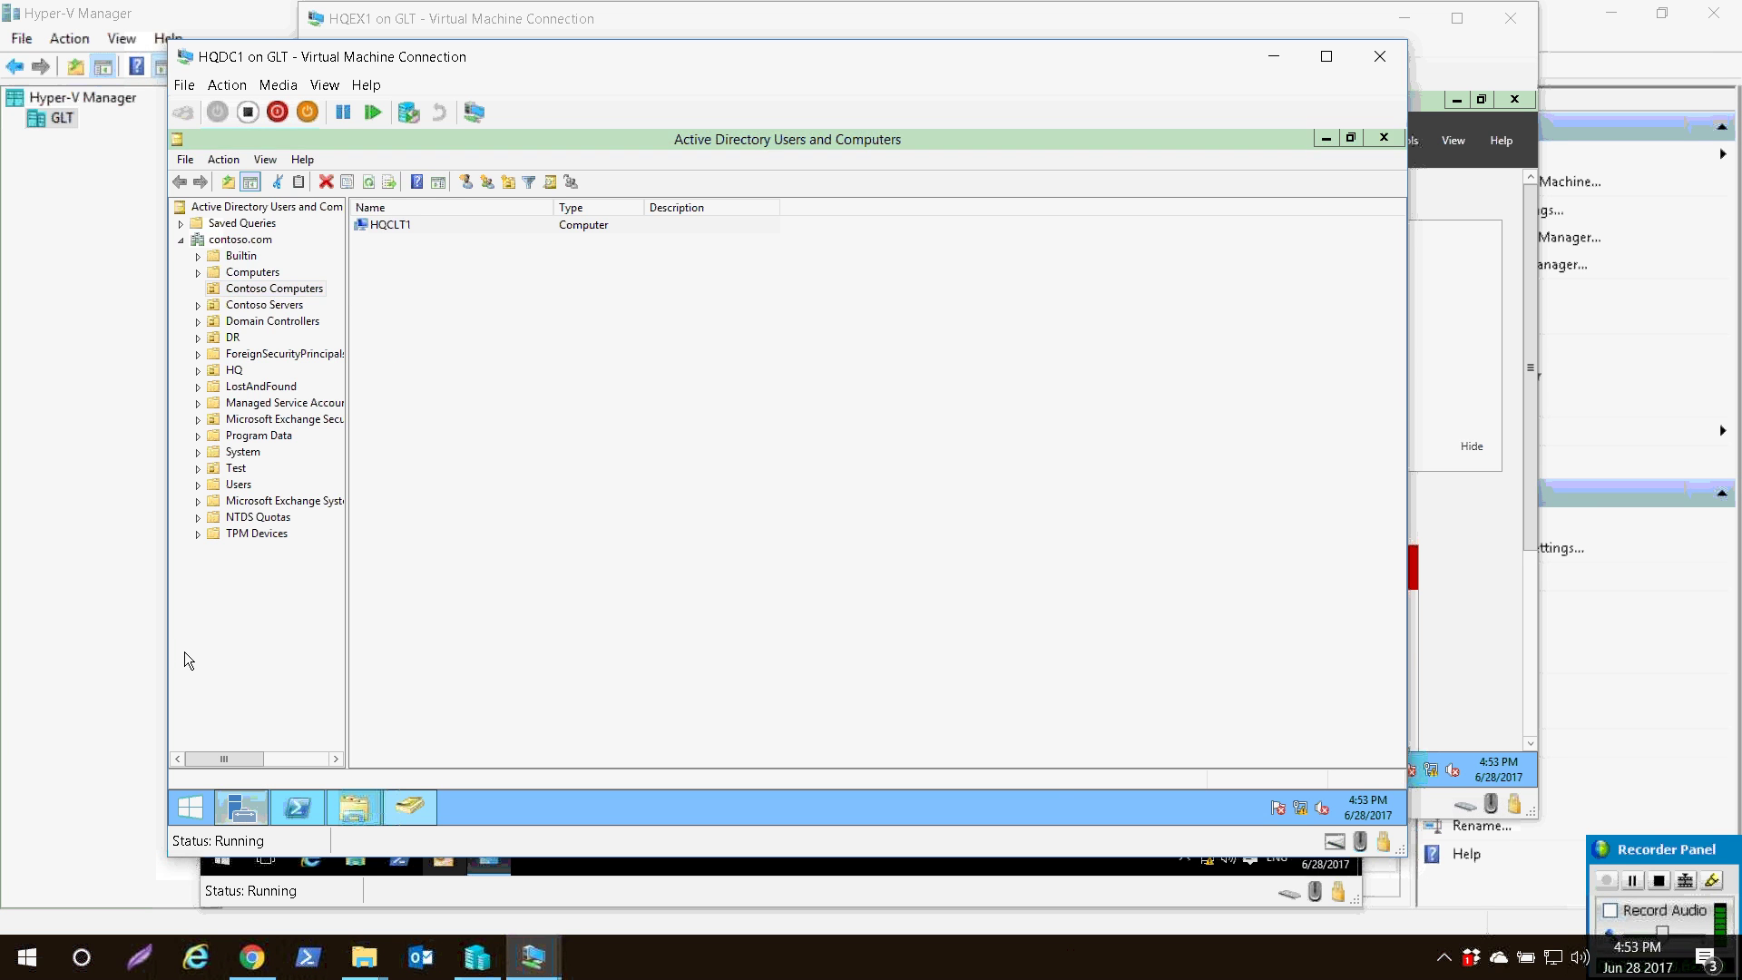
click(1274, 179)
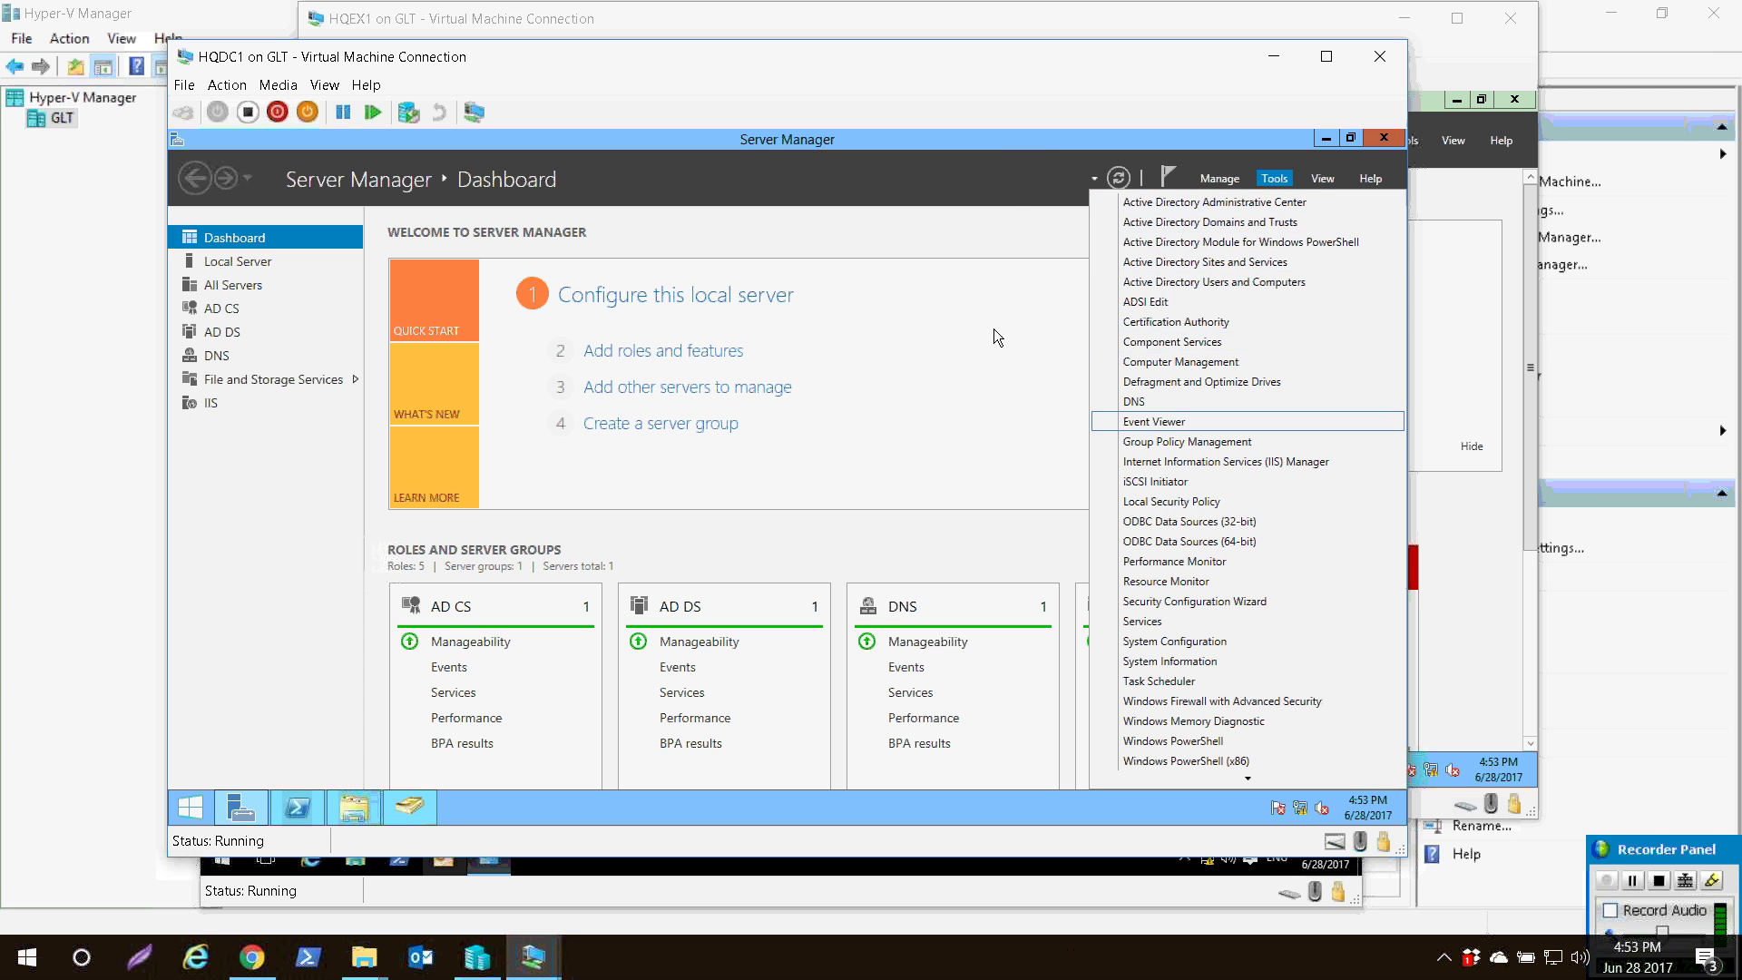
- Launch Group Policy Management and create a new GPO named 'Windows Firewall Restrictions'
click(987, 352)
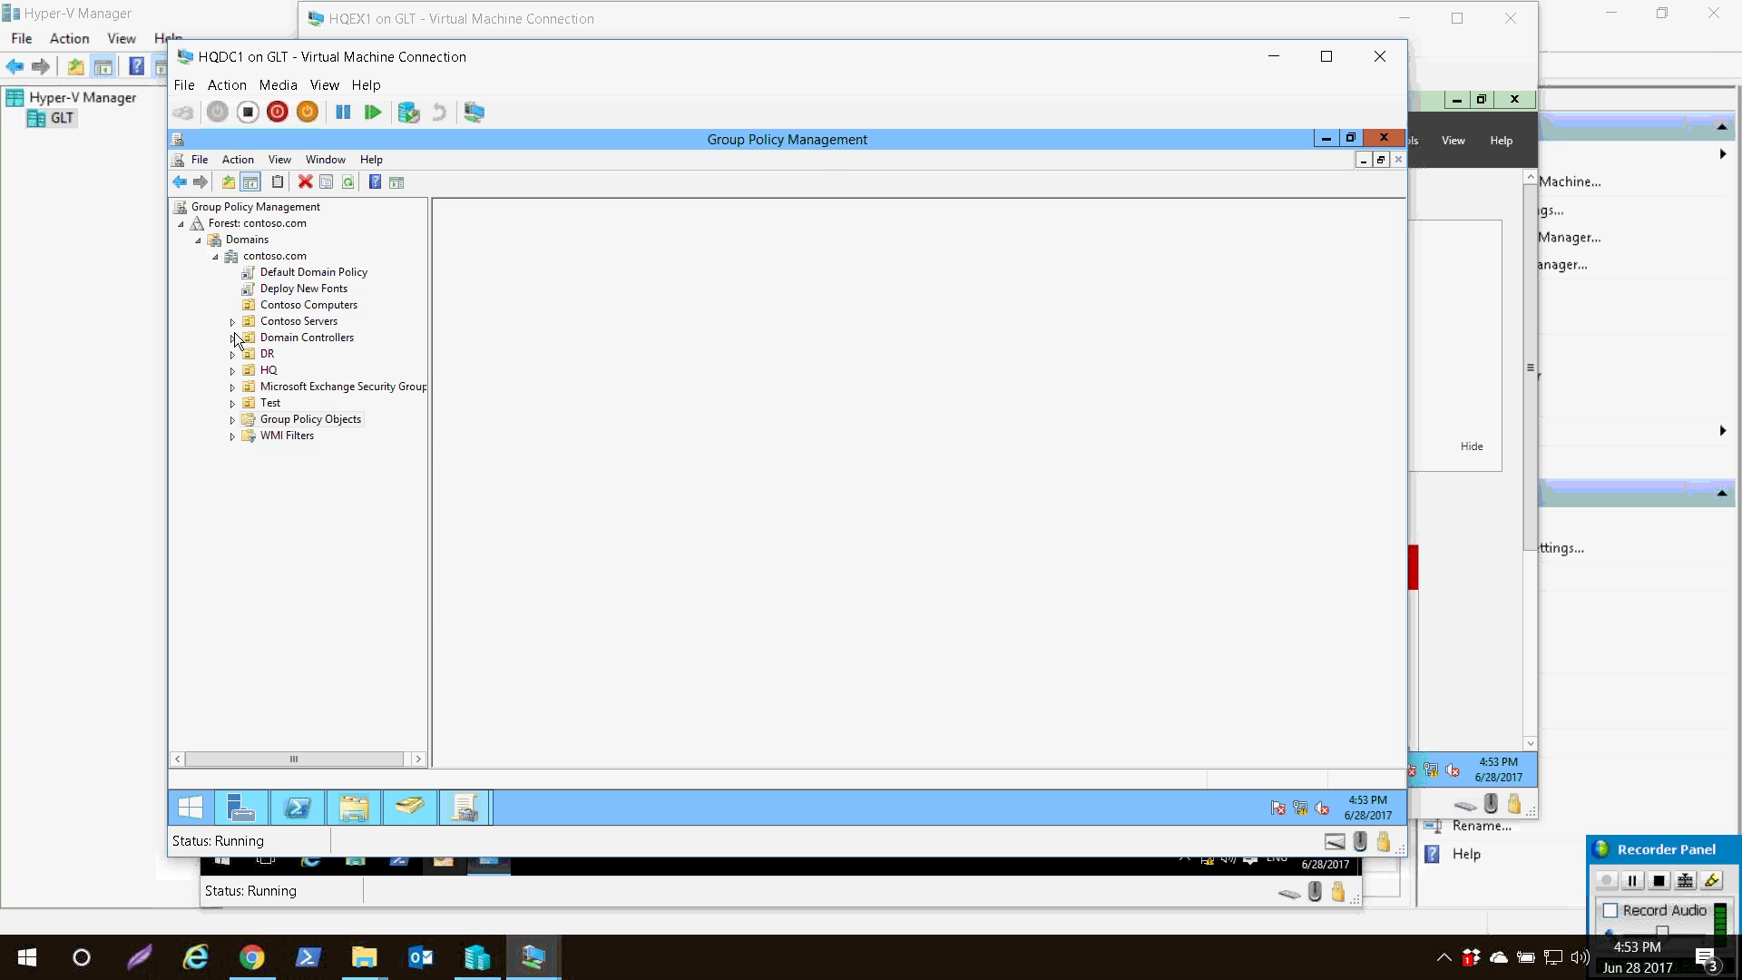
click(334, 427)
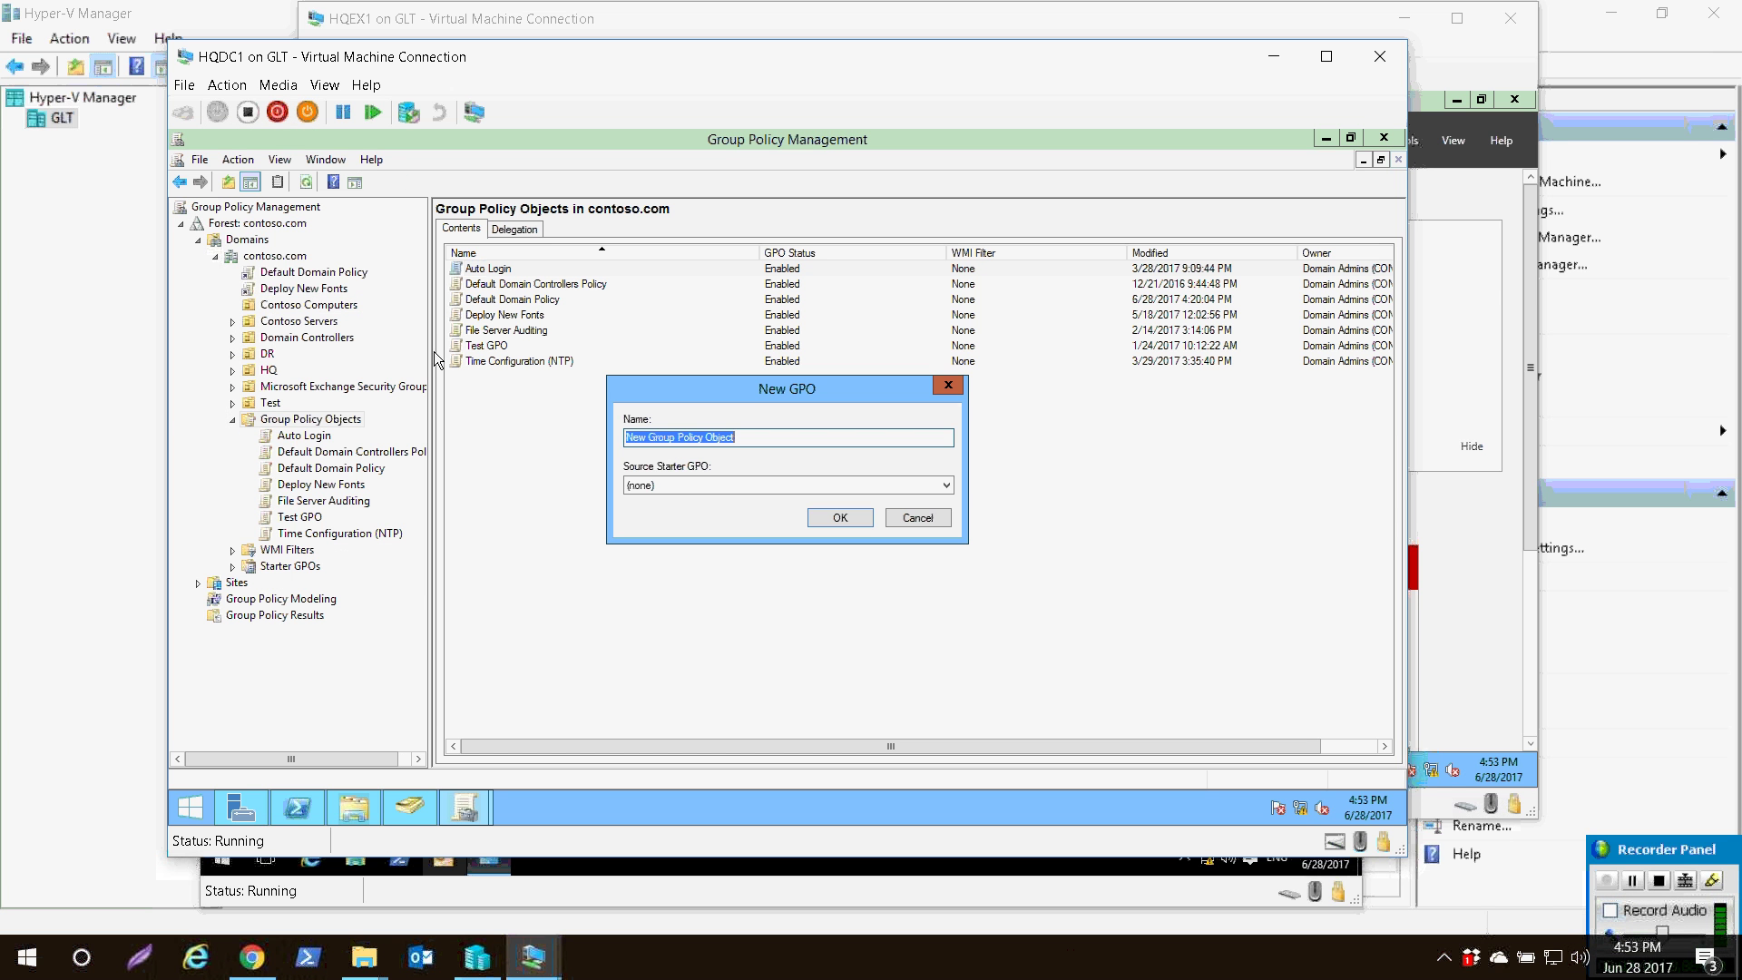
text(Windows Firewall Restrictions)
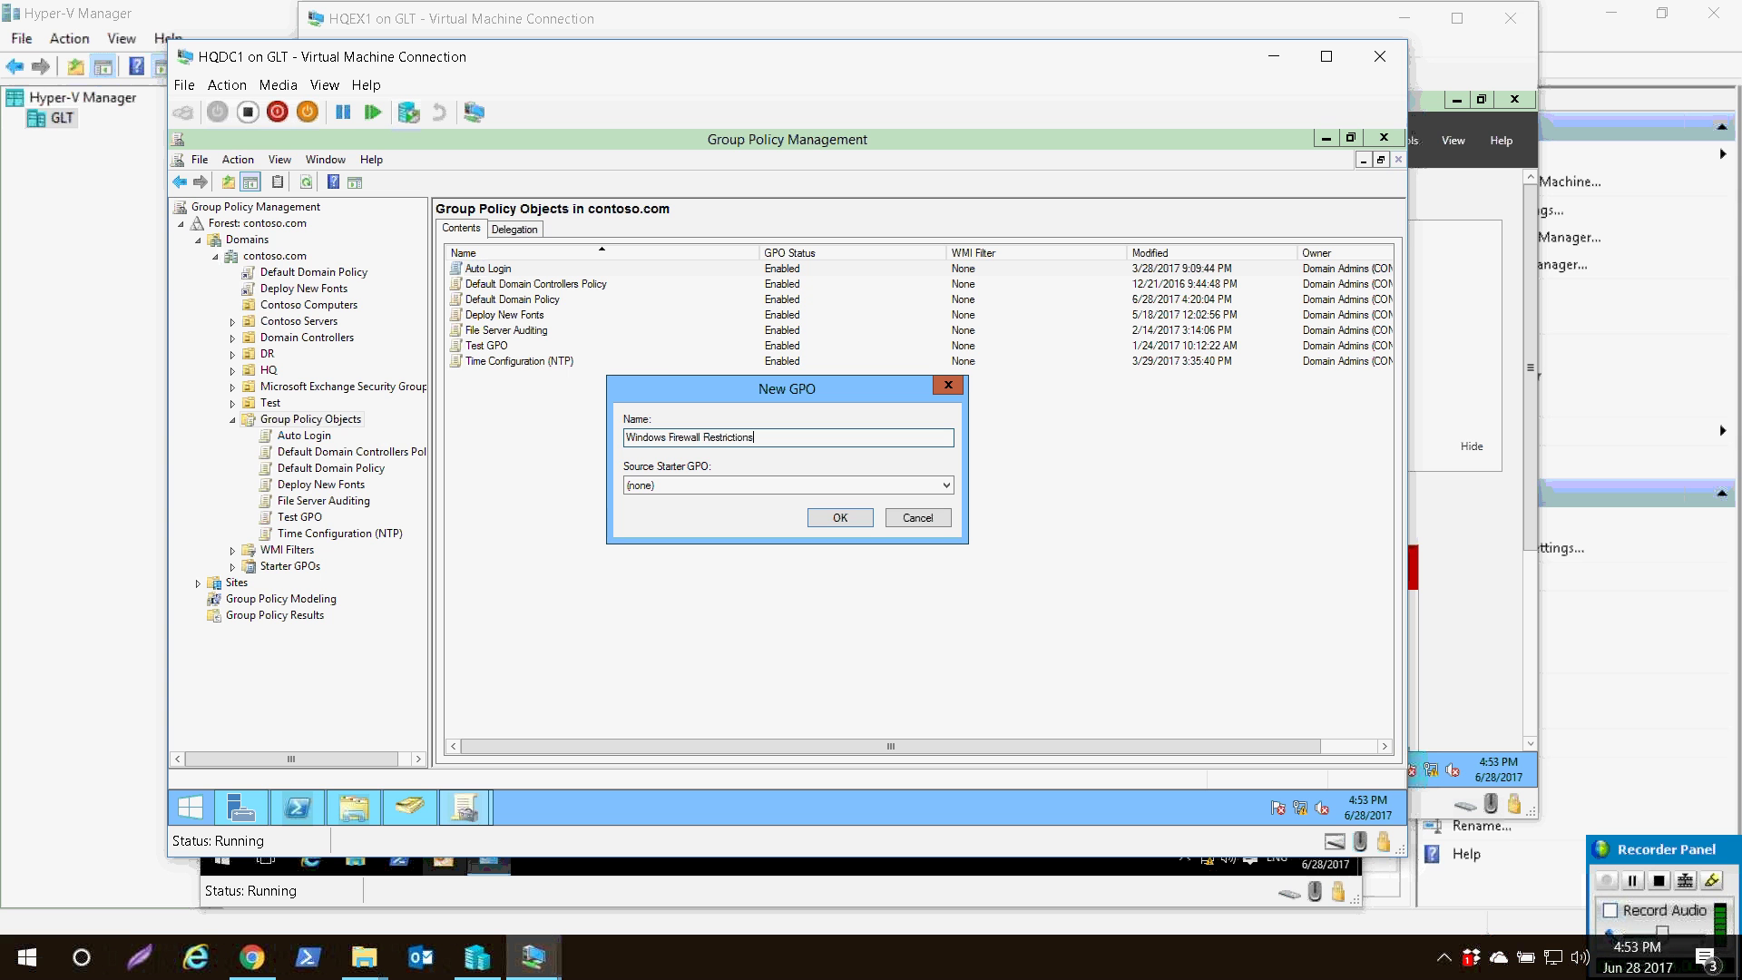
key(Return)
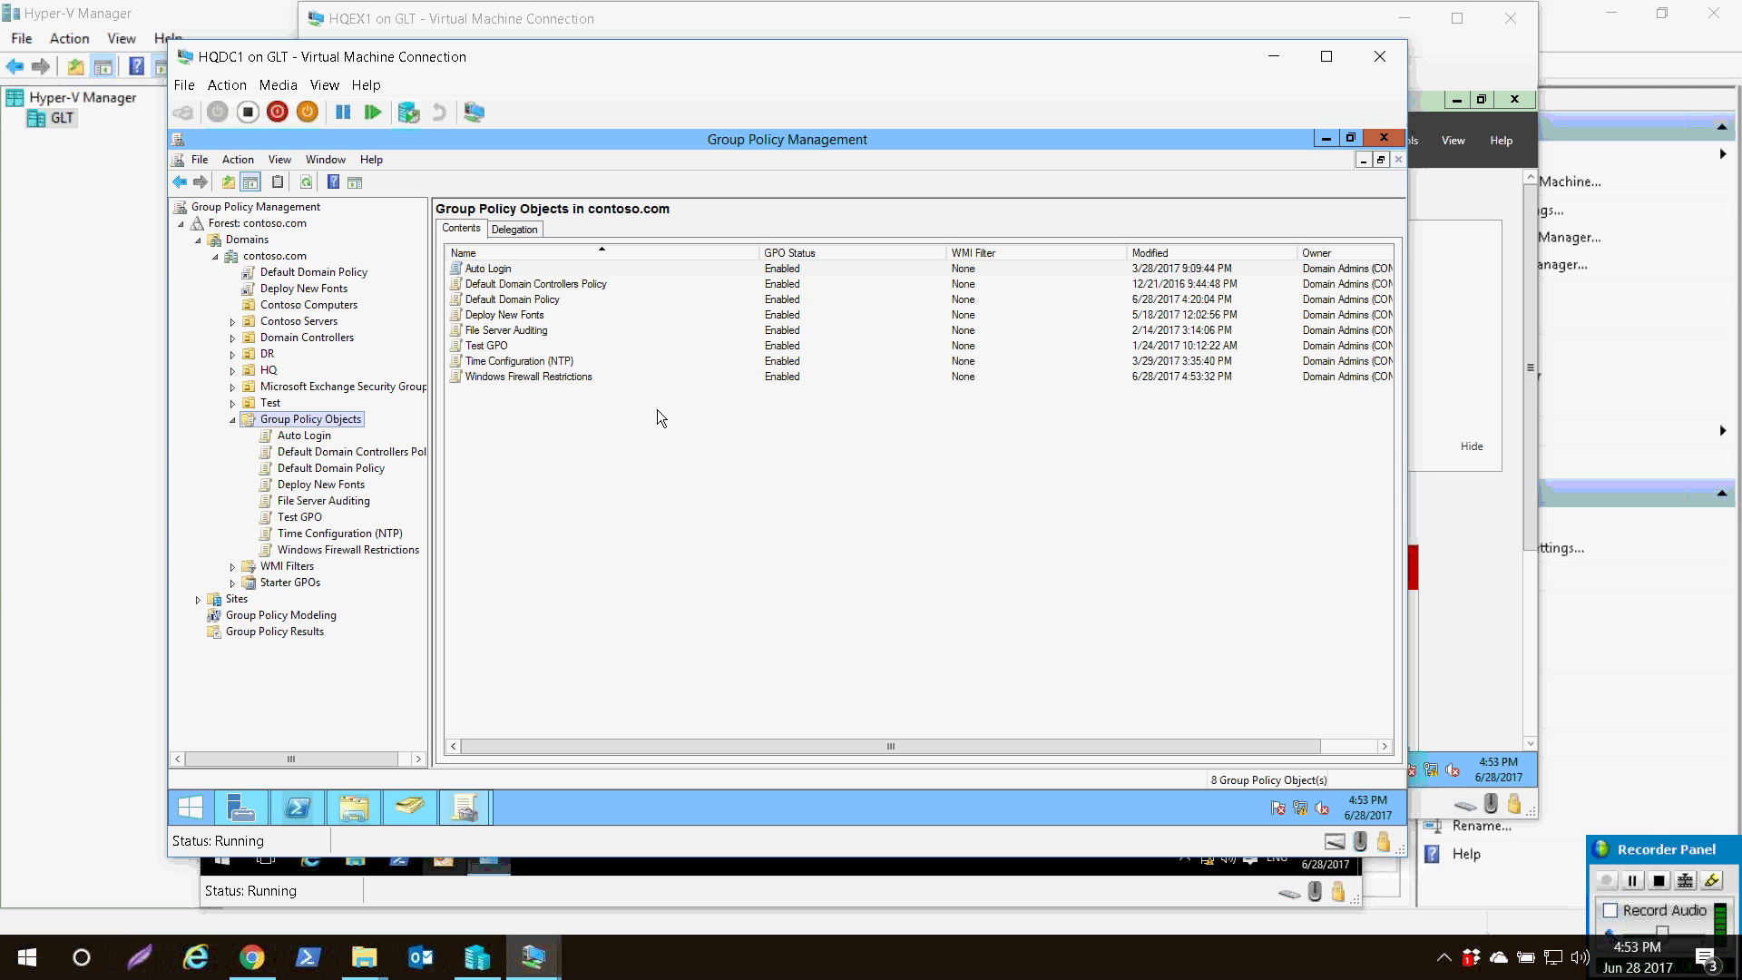
key(w)
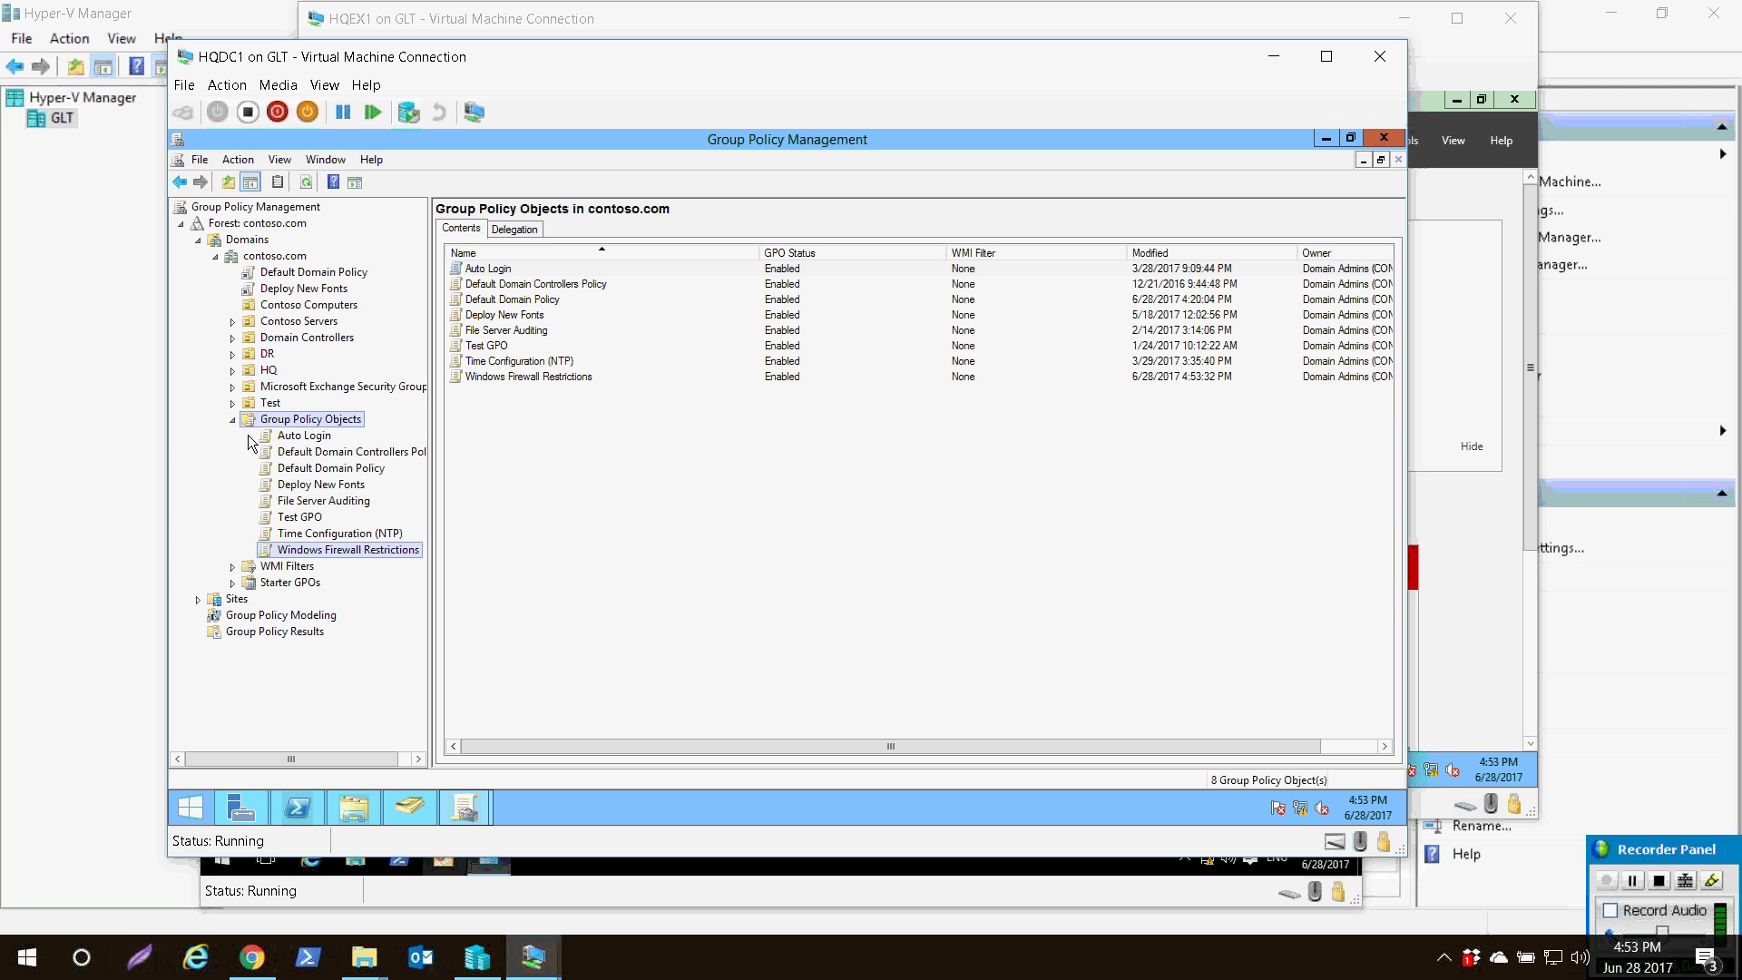
key(shift+F10)
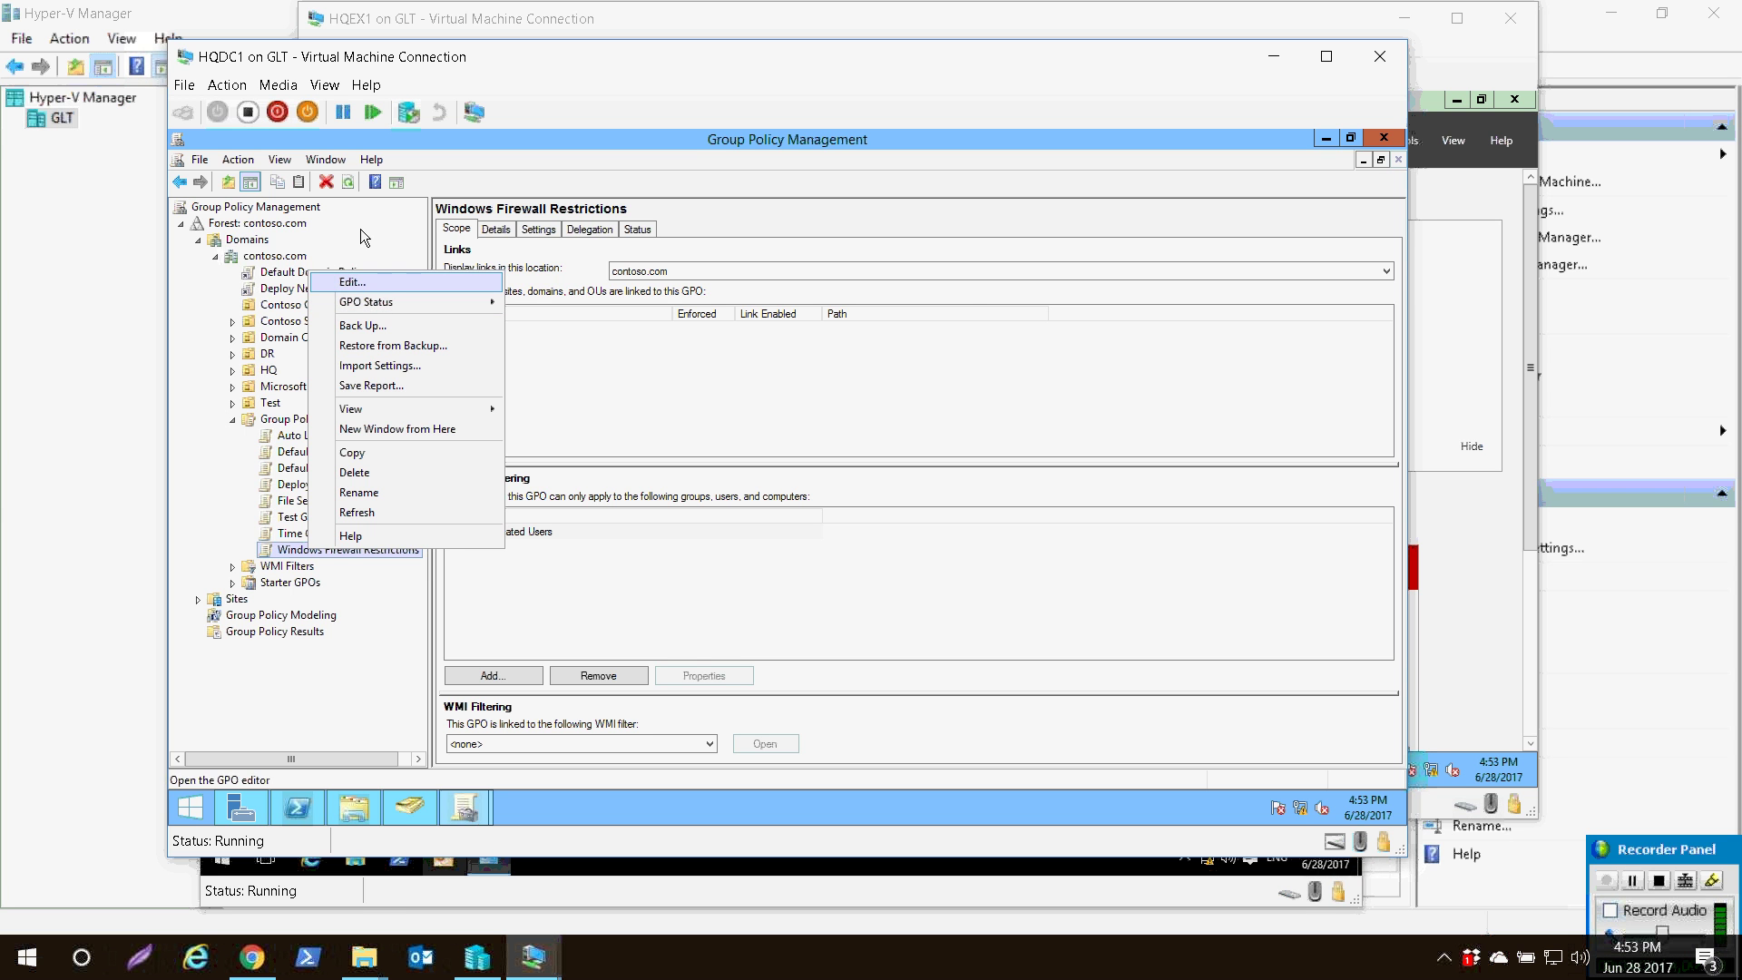
- Edit the GPO and navigate Computer Configuration > Windows Settings > Security Settings to Windows Firewall with Advanced Security
key(Return)
drag(404, 211, 515, 167)
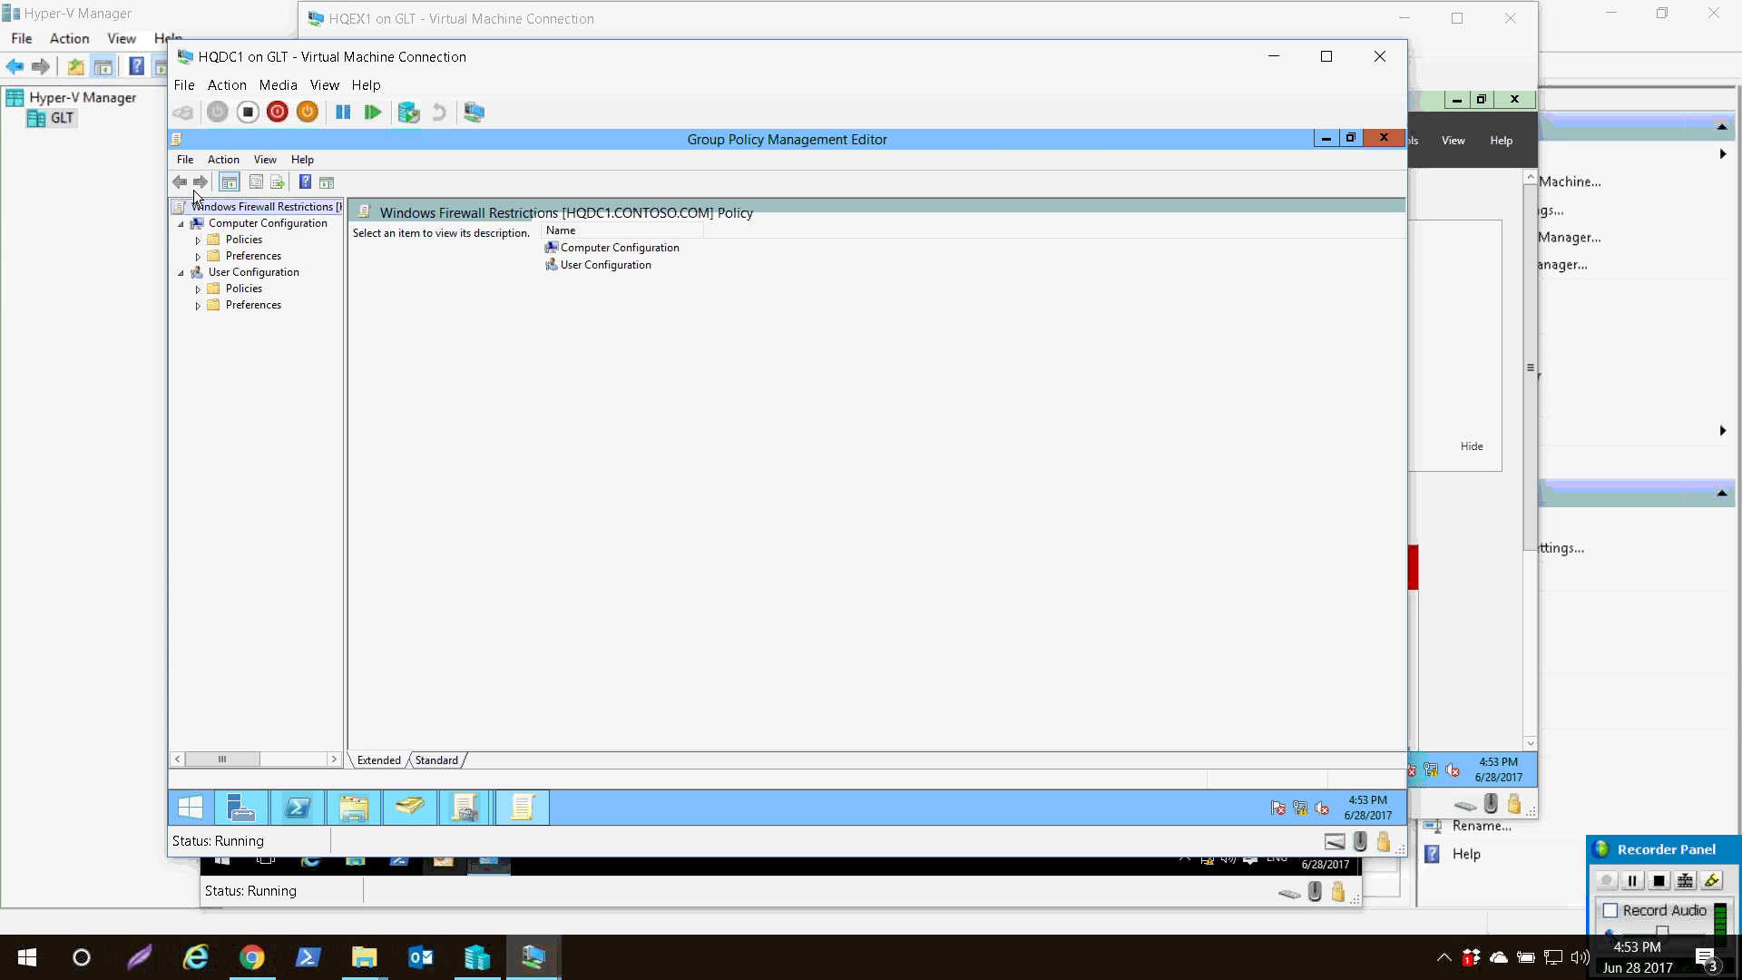
key(Down)
key(Down)
key(Right)
click(259, 274)
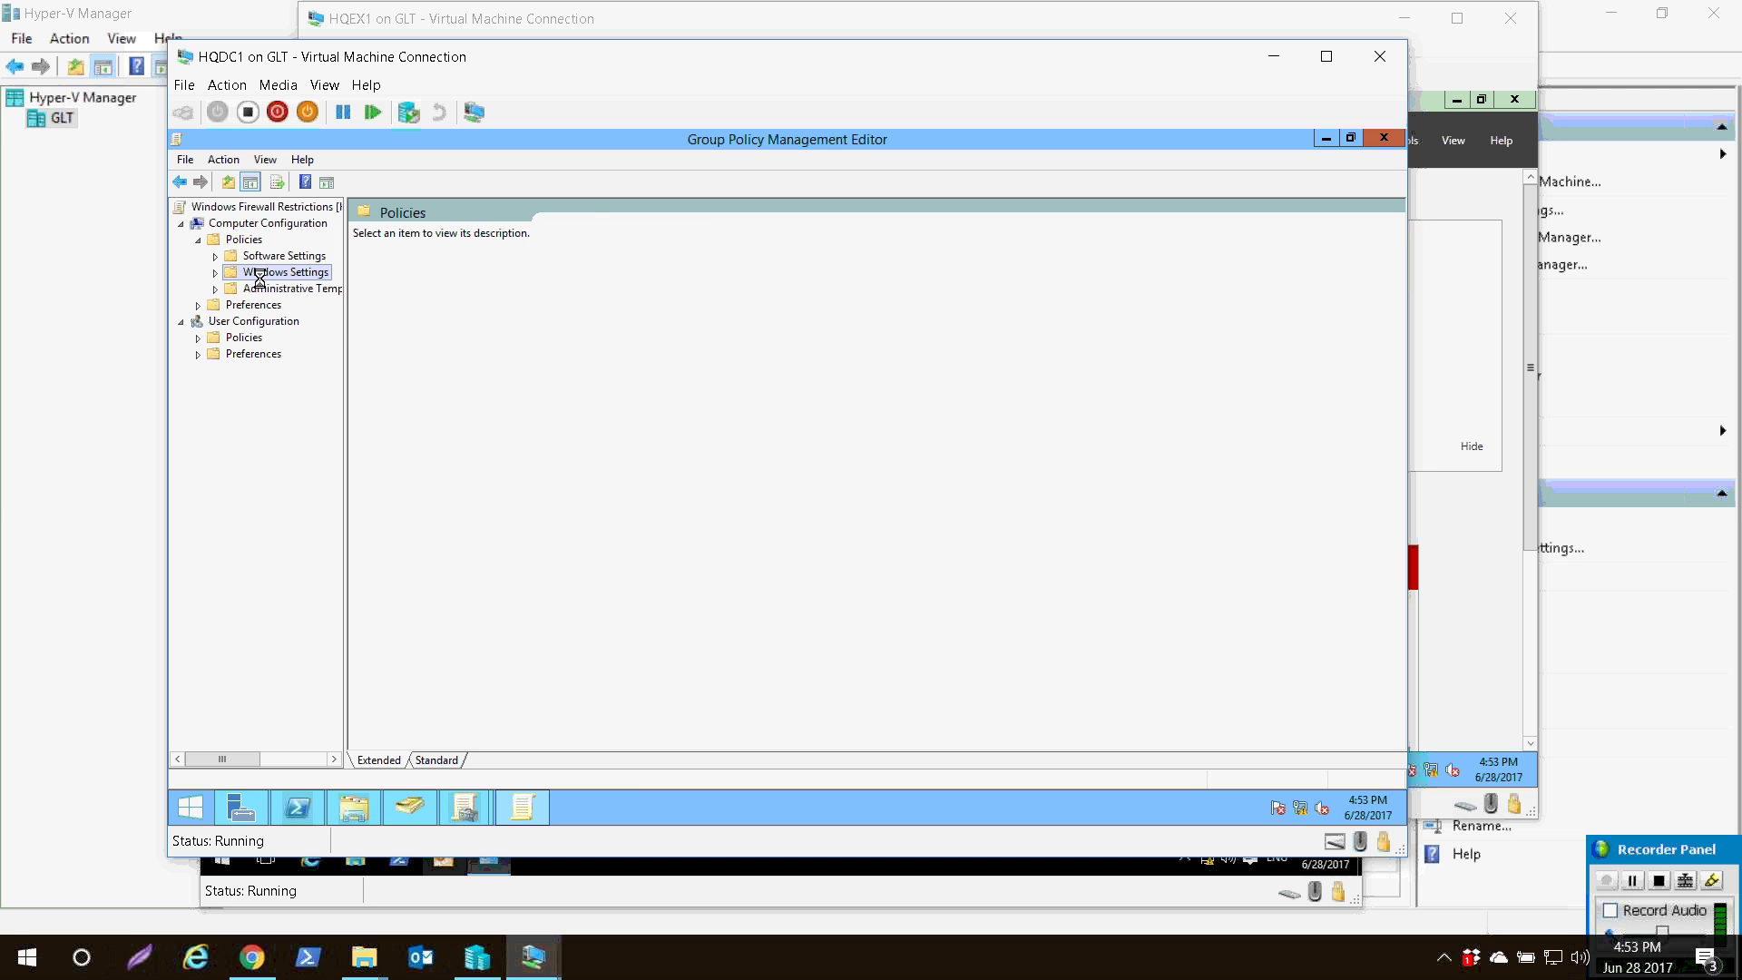
drag(346, 299, 408, 300)
double_click(293, 322)
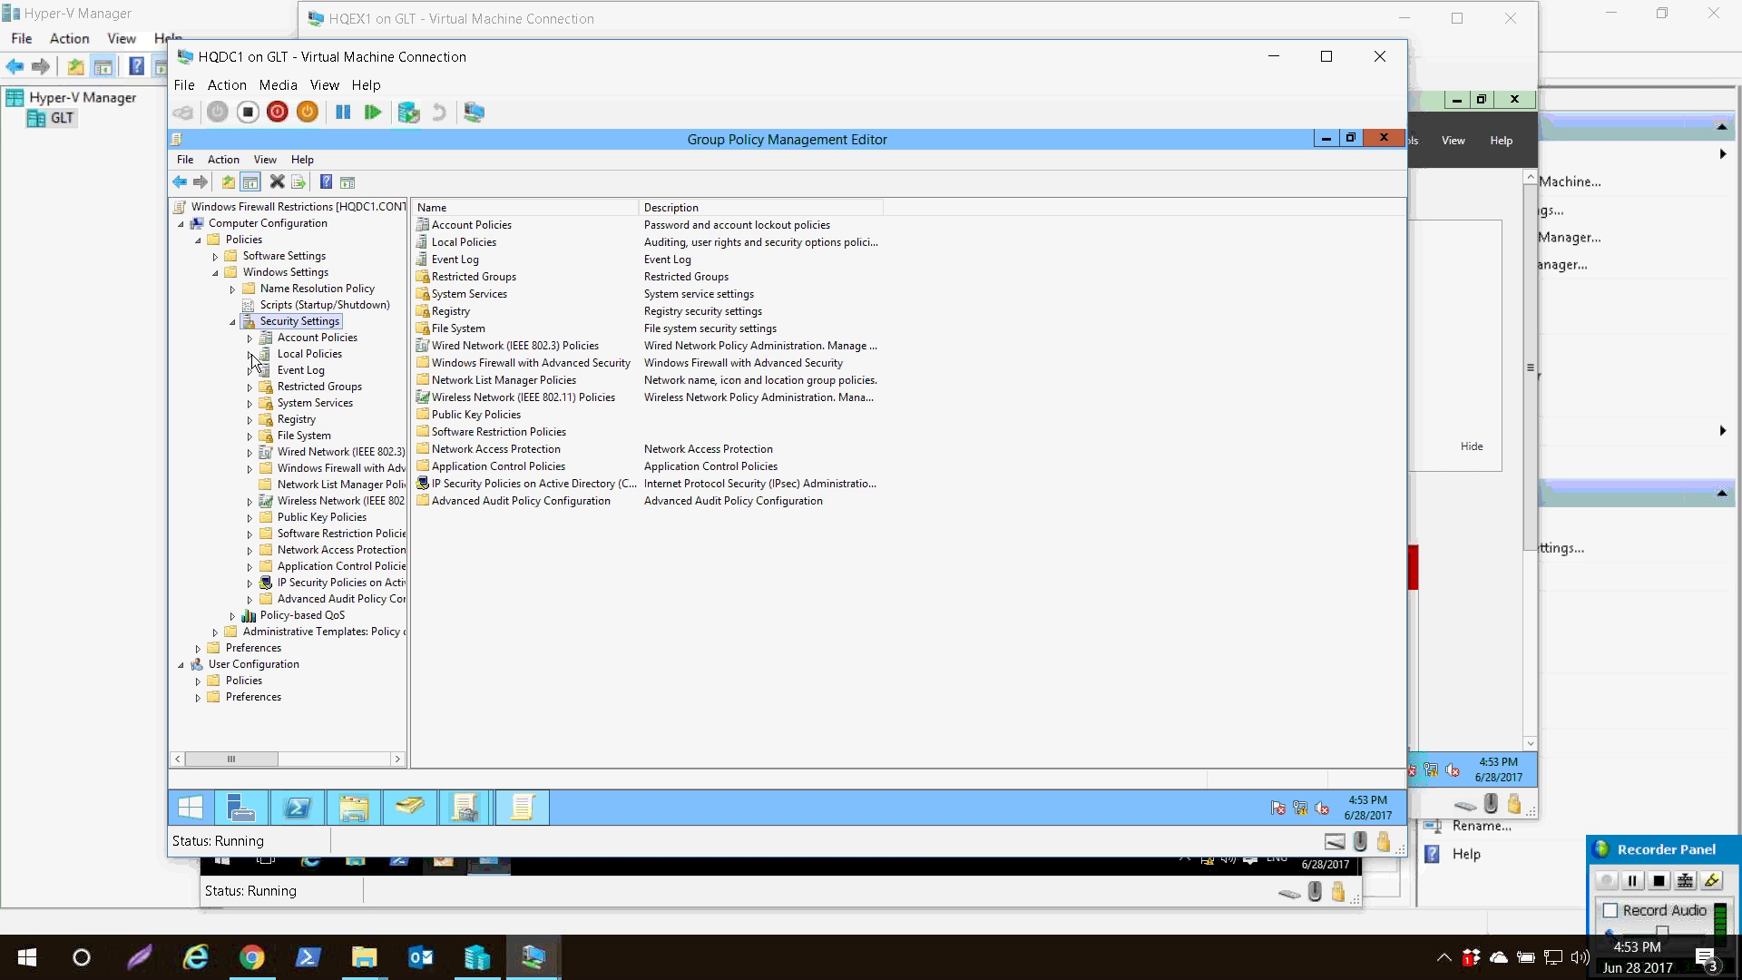
click(308, 469)
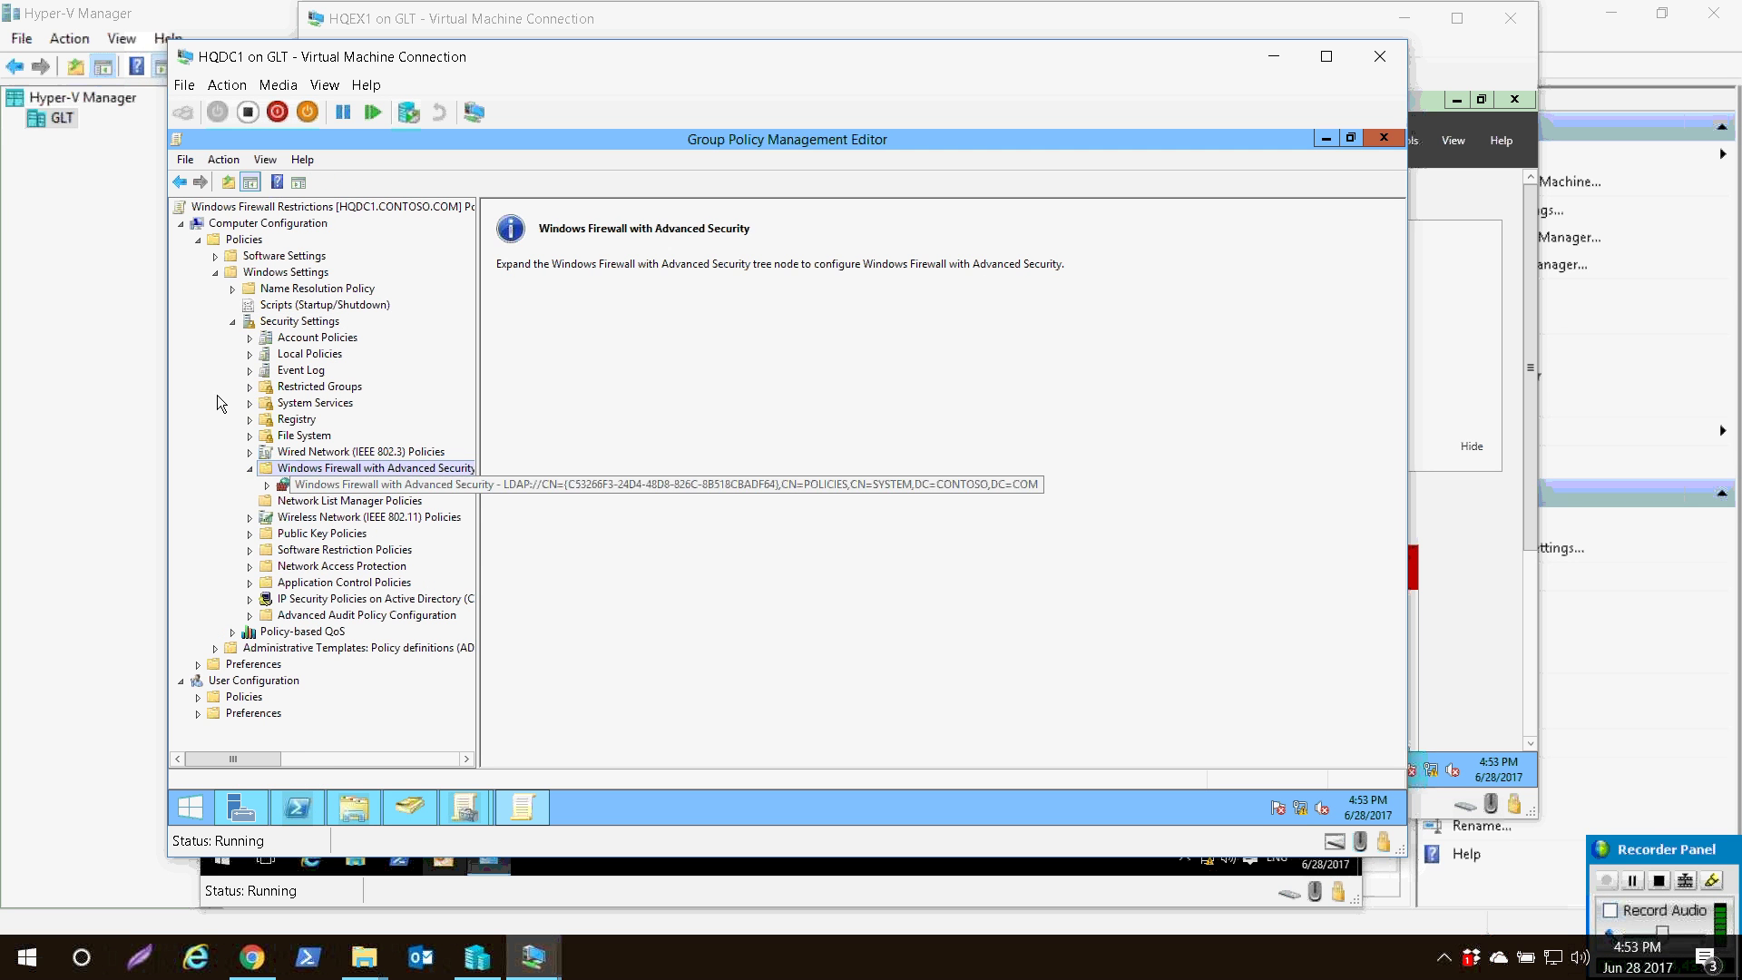
click(267, 485)
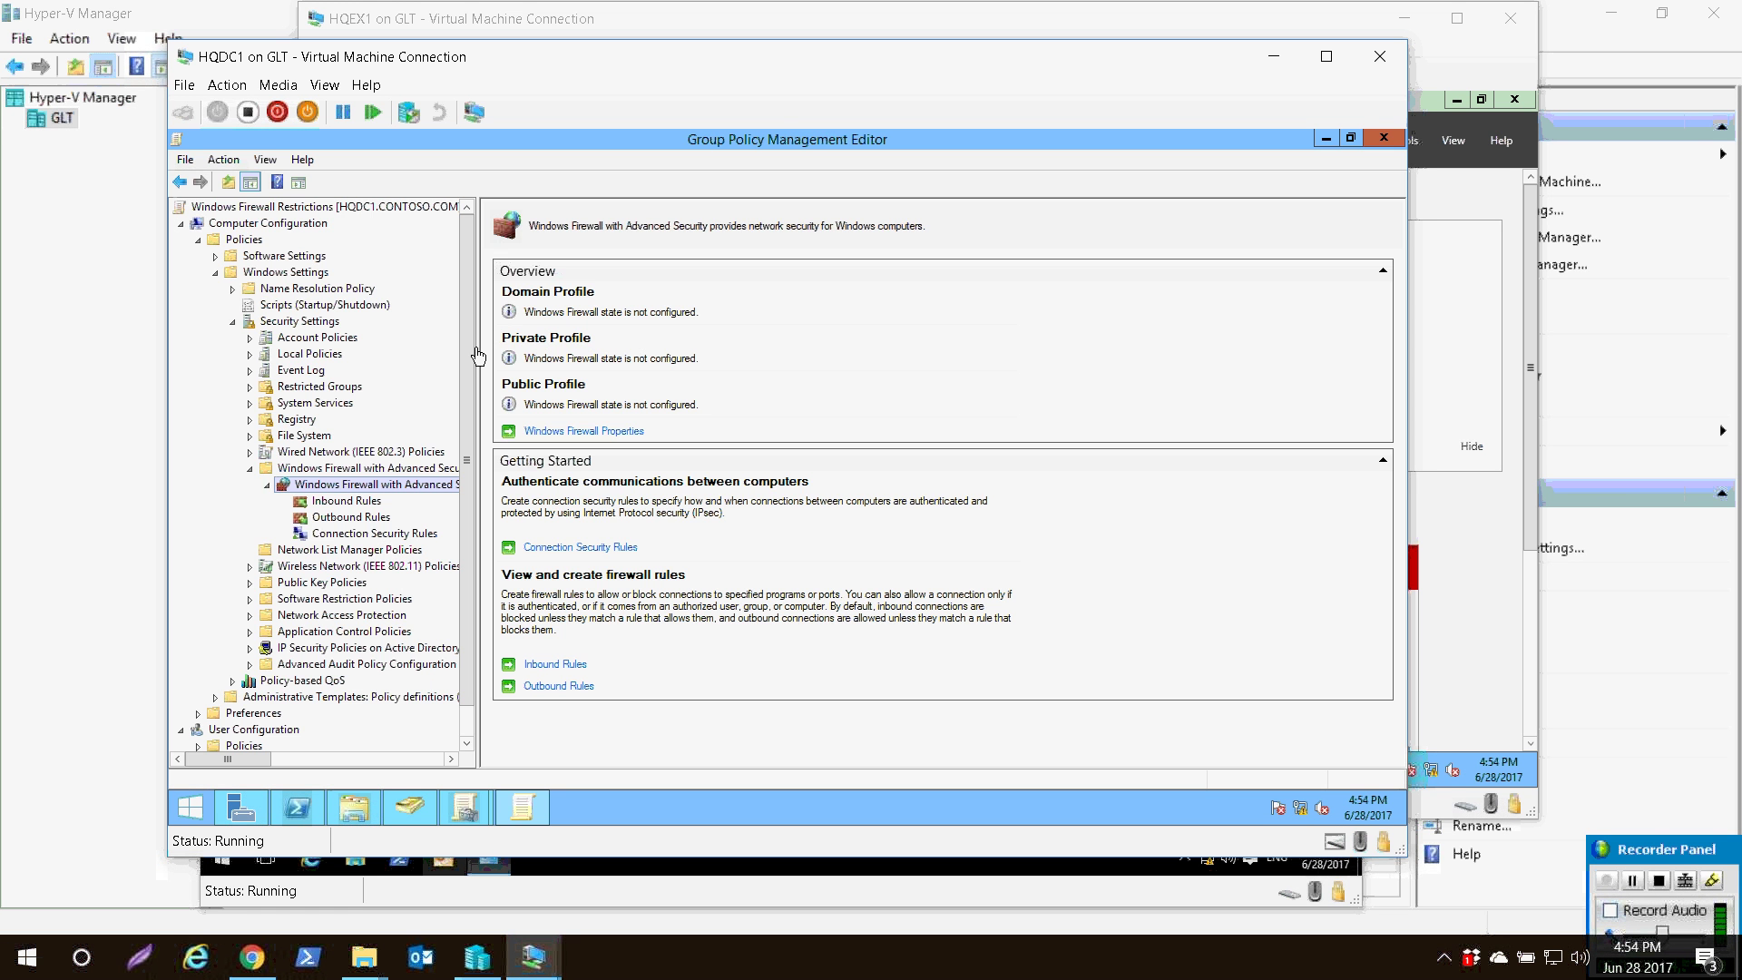
- In the policy's firewall properties, set Firewall state to On (recommended) for Domain, Private and Public profiles
click(595, 432)
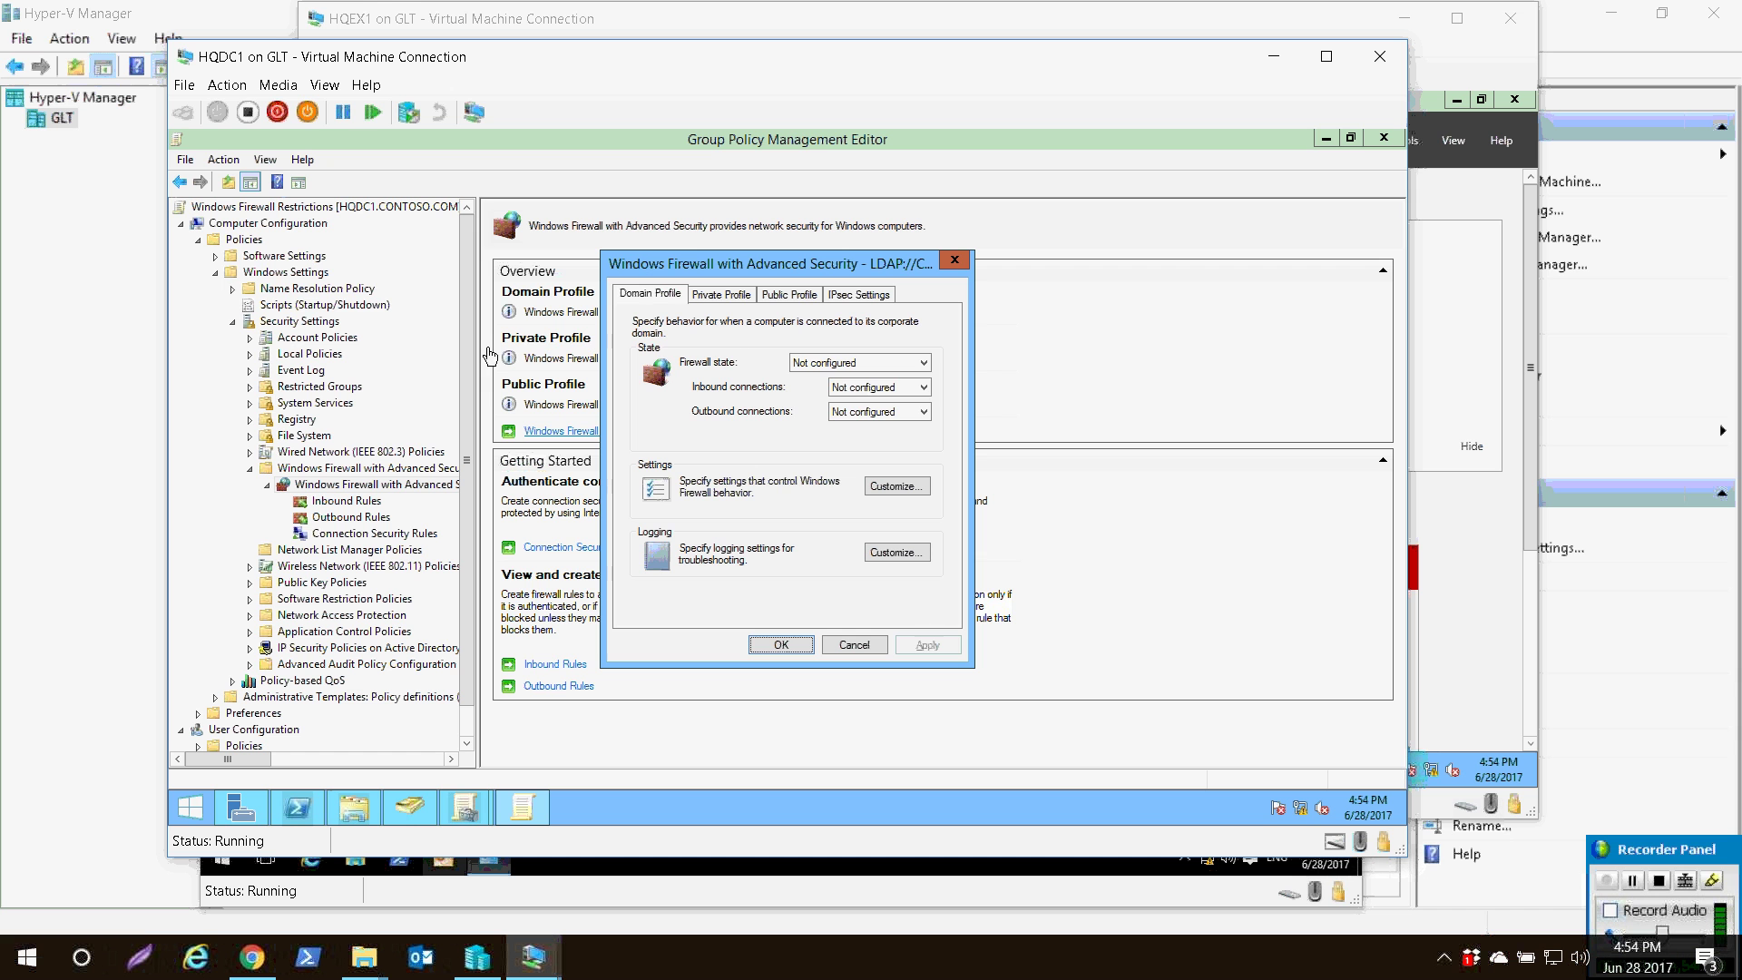
click(817, 364)
click(833, 379)
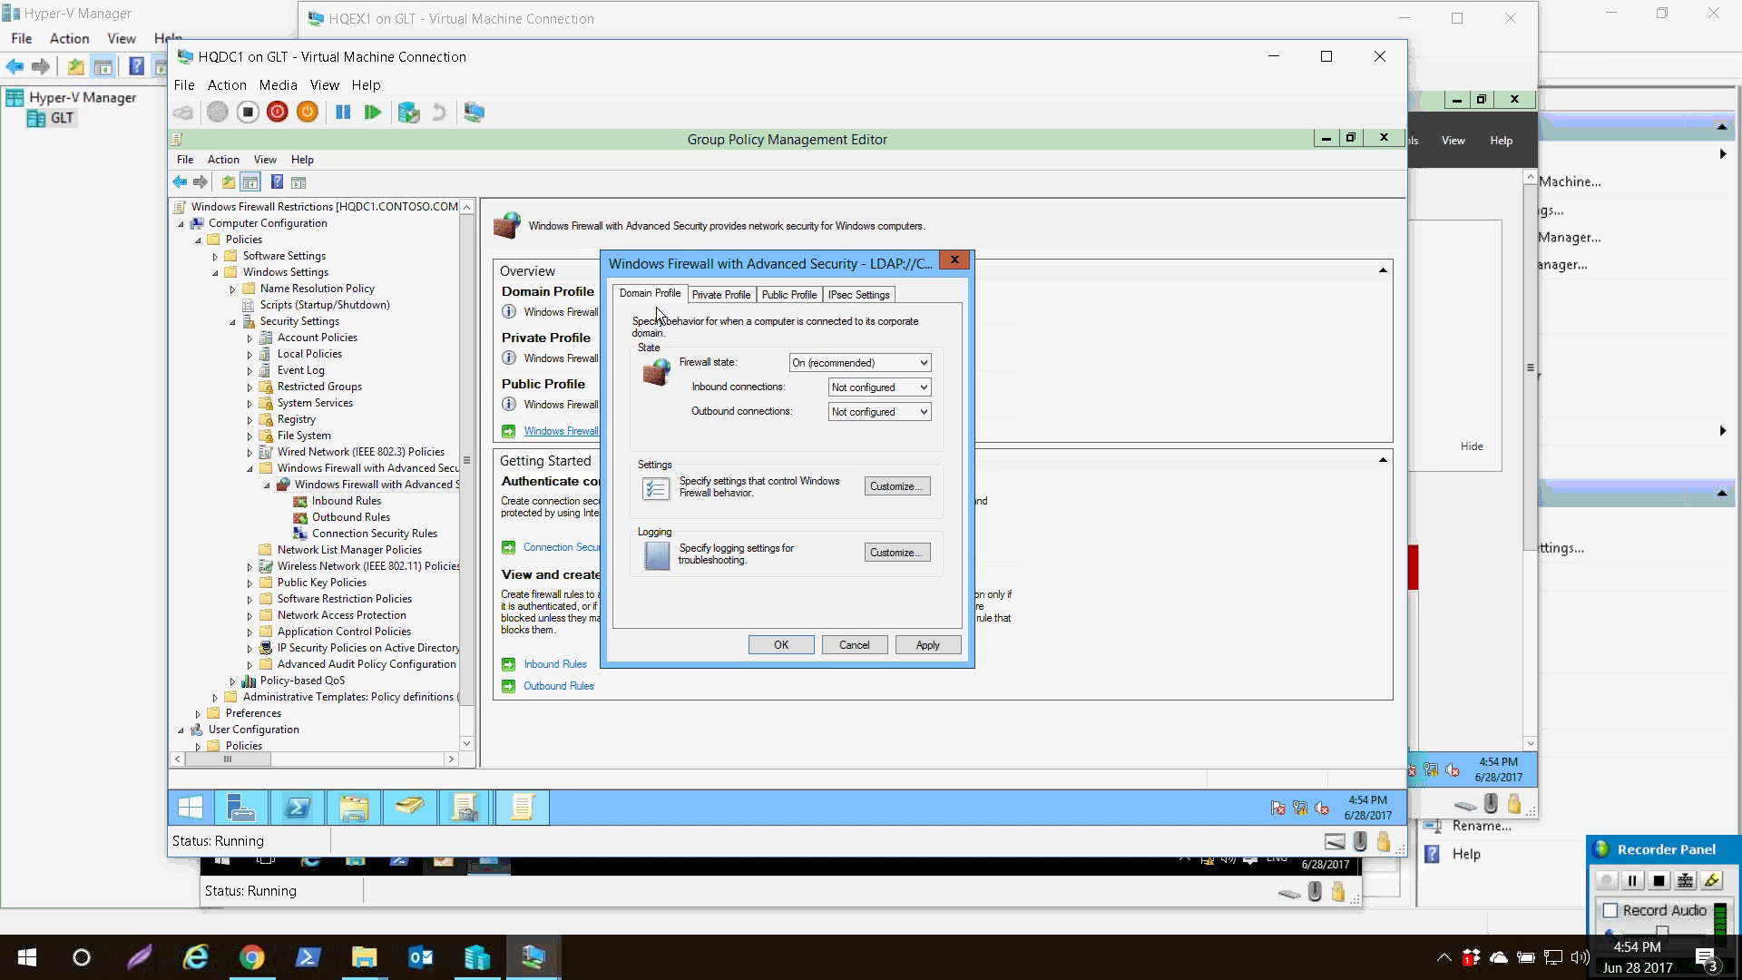
click(696, 297)
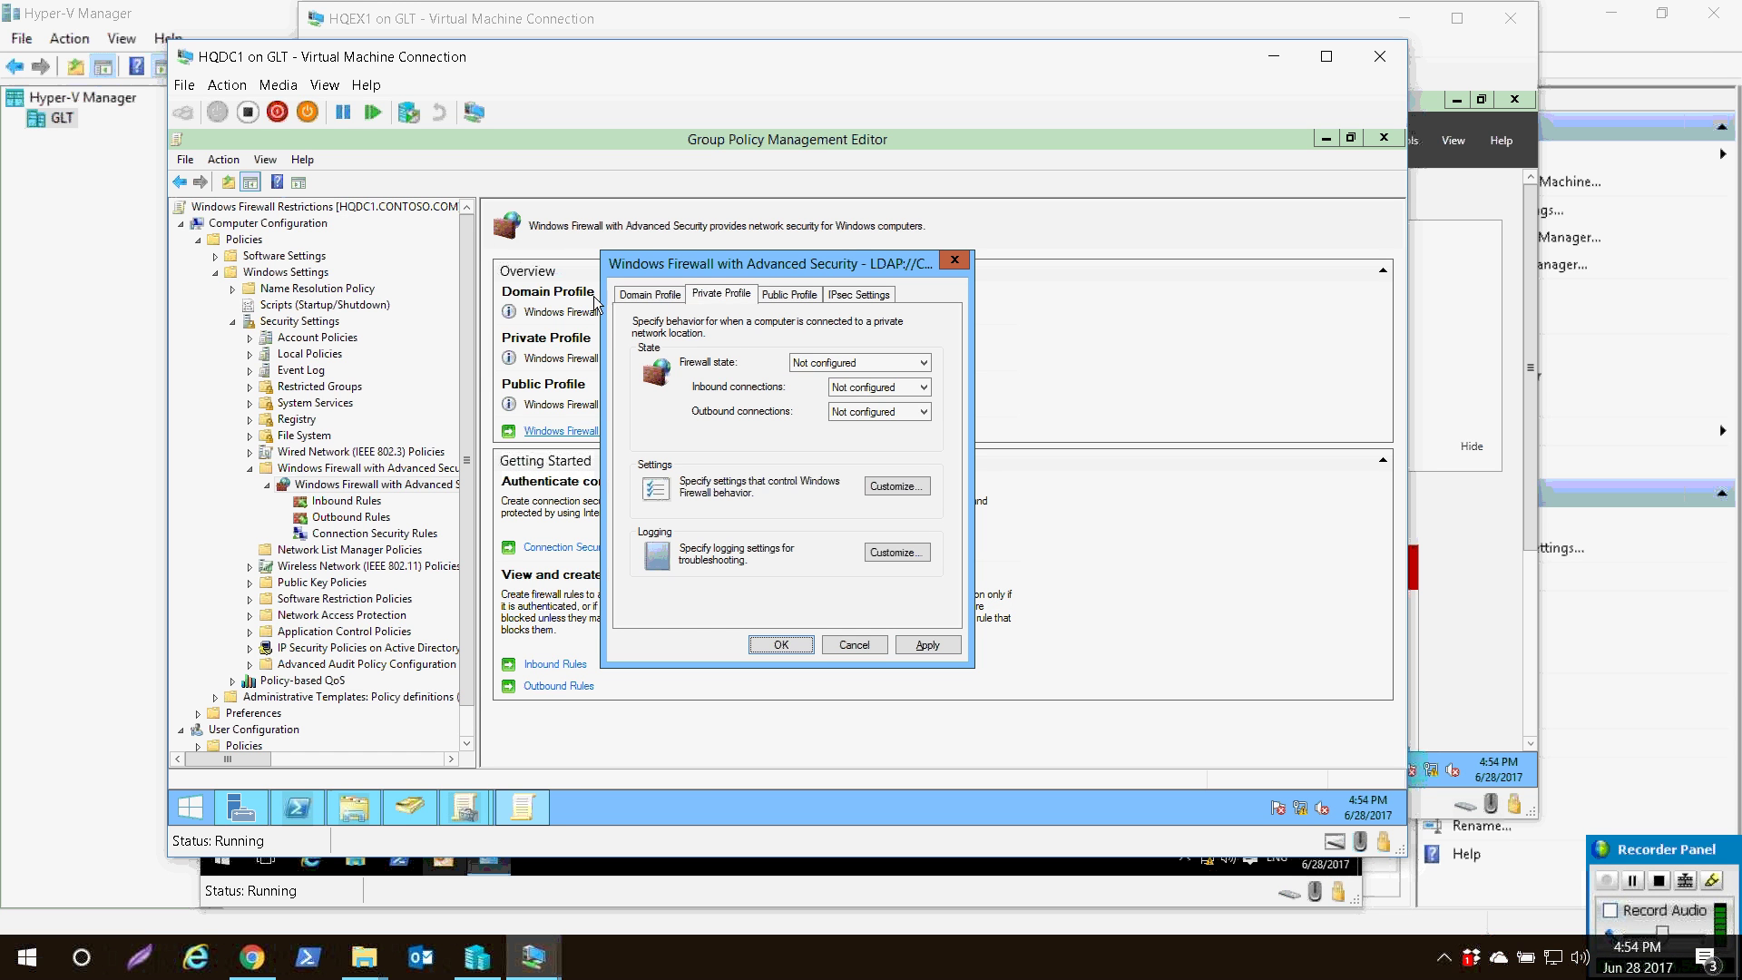
click(817, 363)
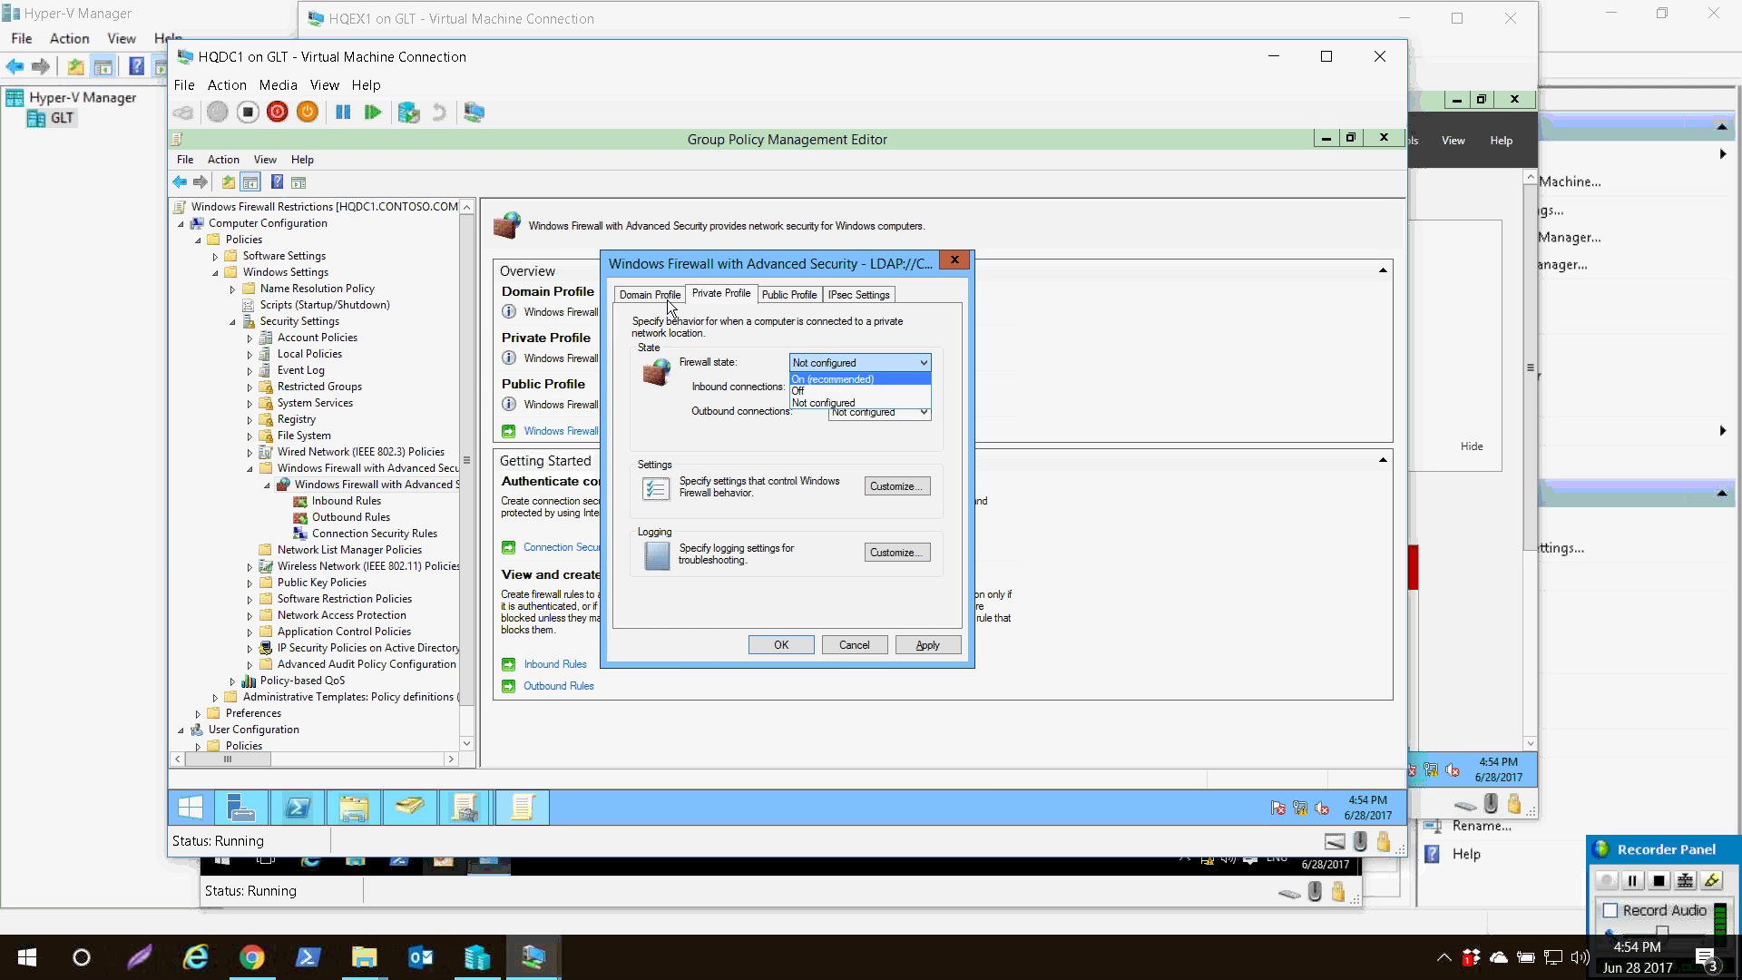
key(Escape)
key(ctrl+Tab)
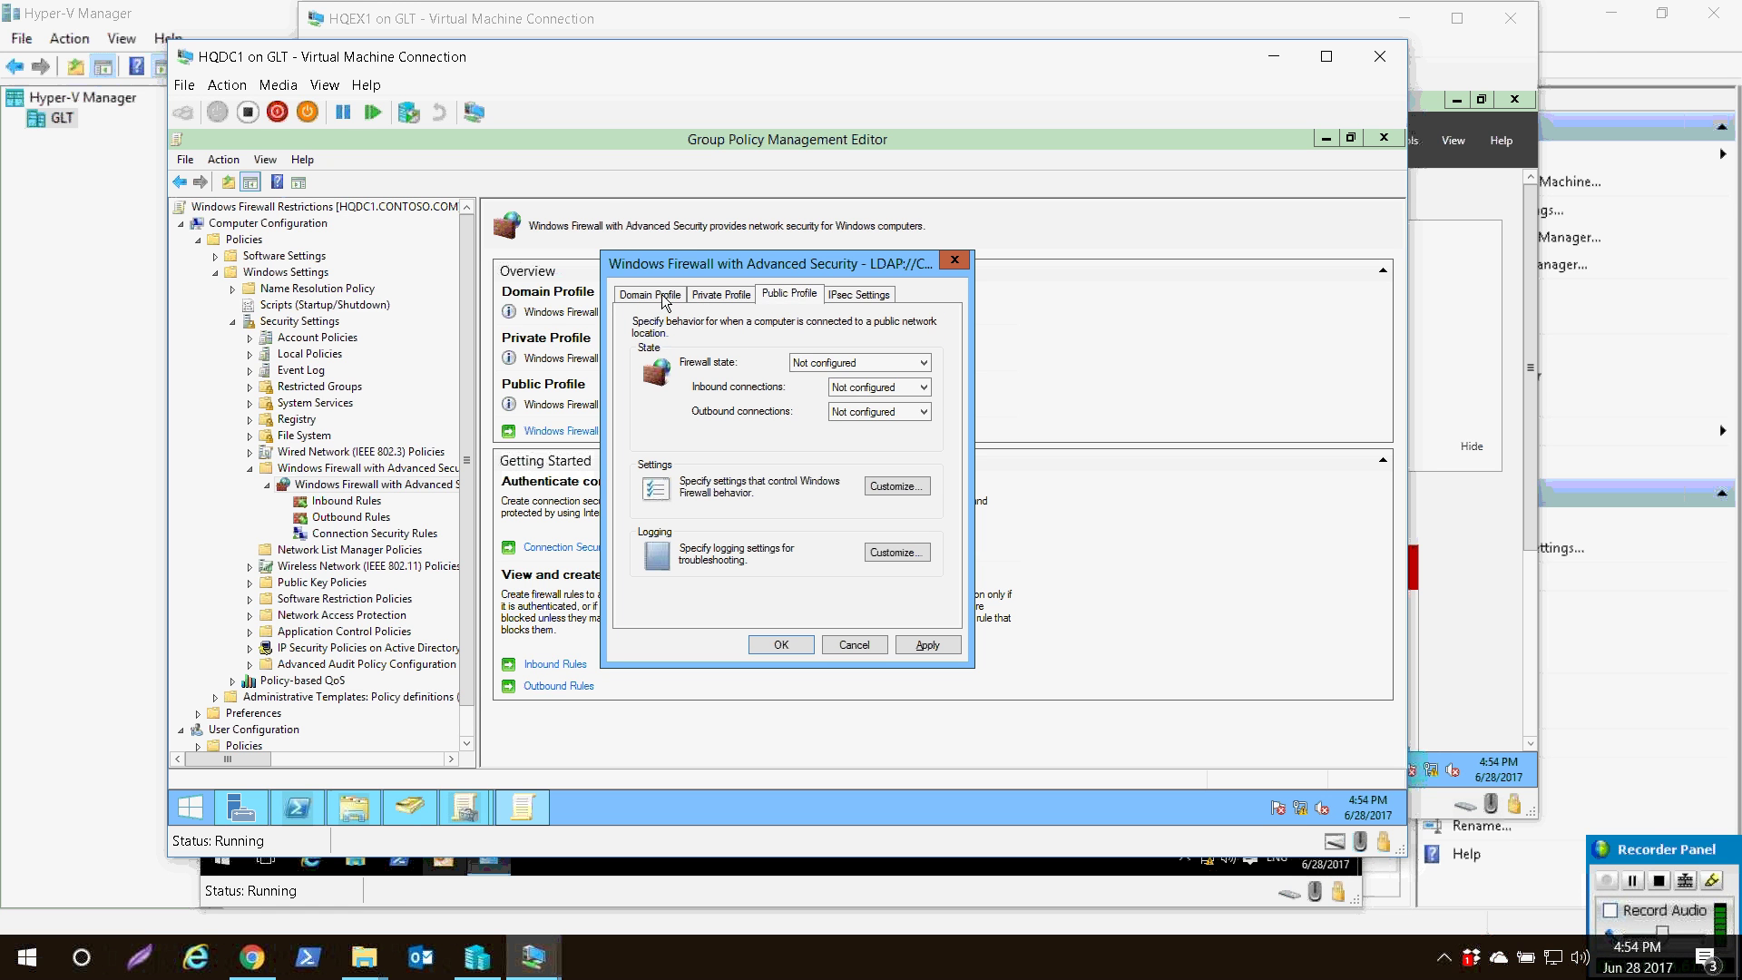
key(alt+Down)
key(Up)
key(Up)
key(Return)
key(ctrl+shift+Tab)
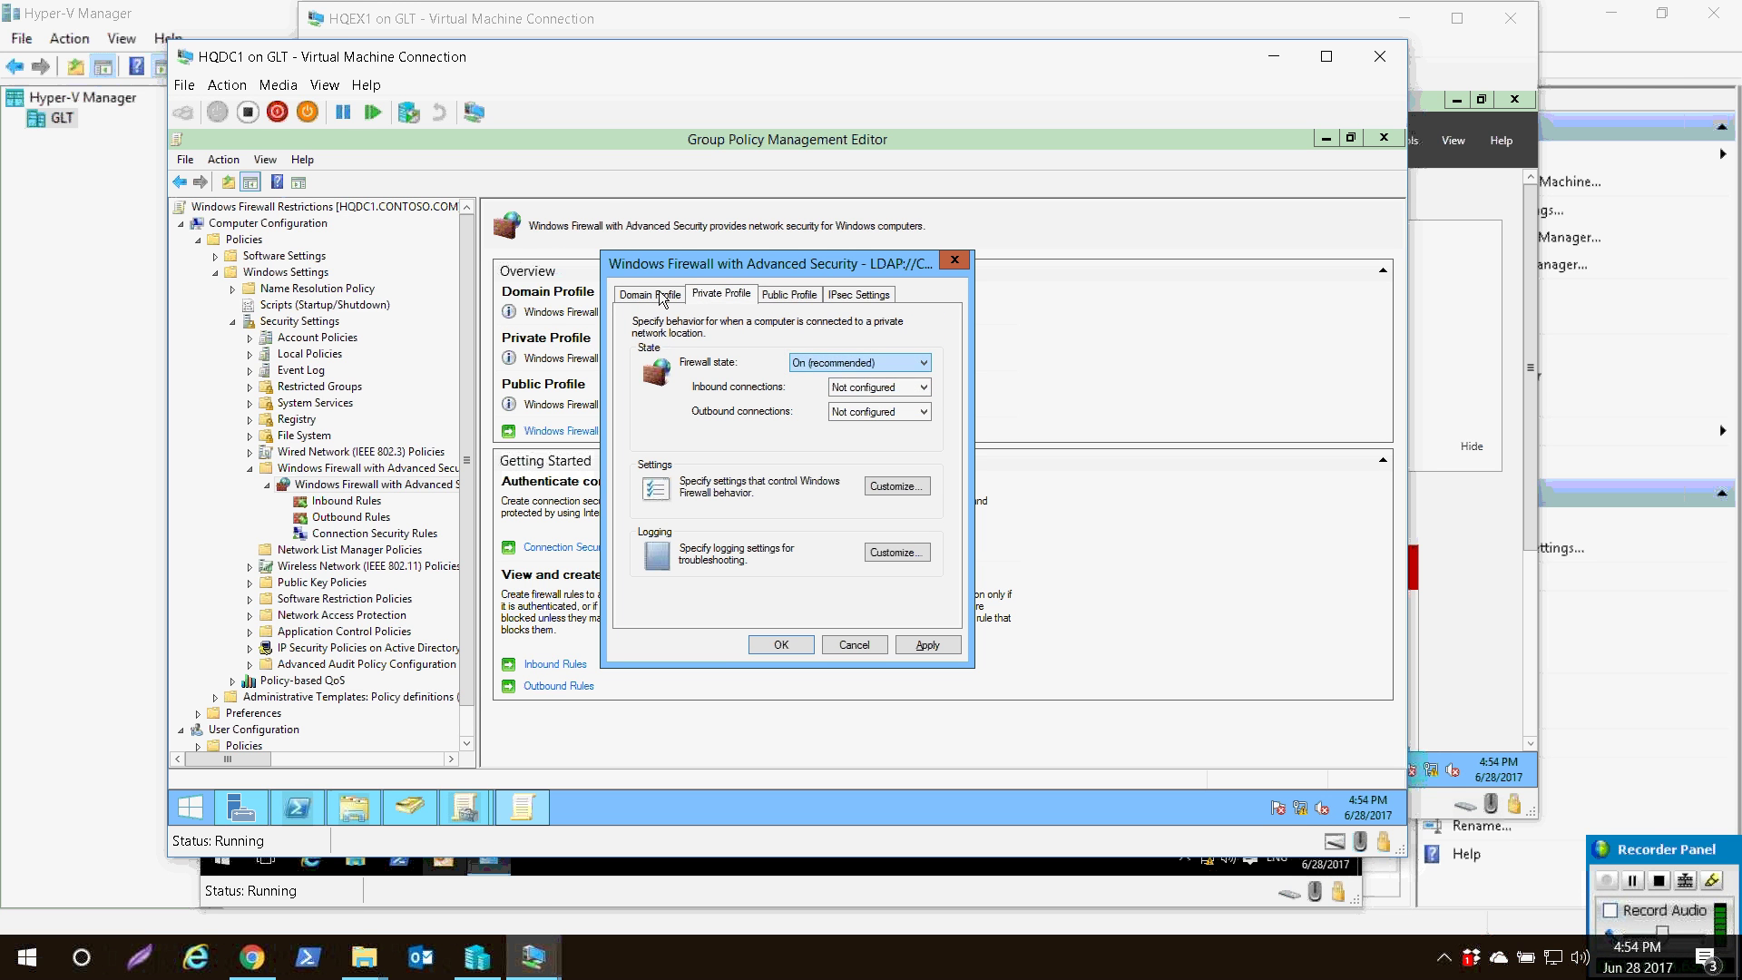
click(661, 295)
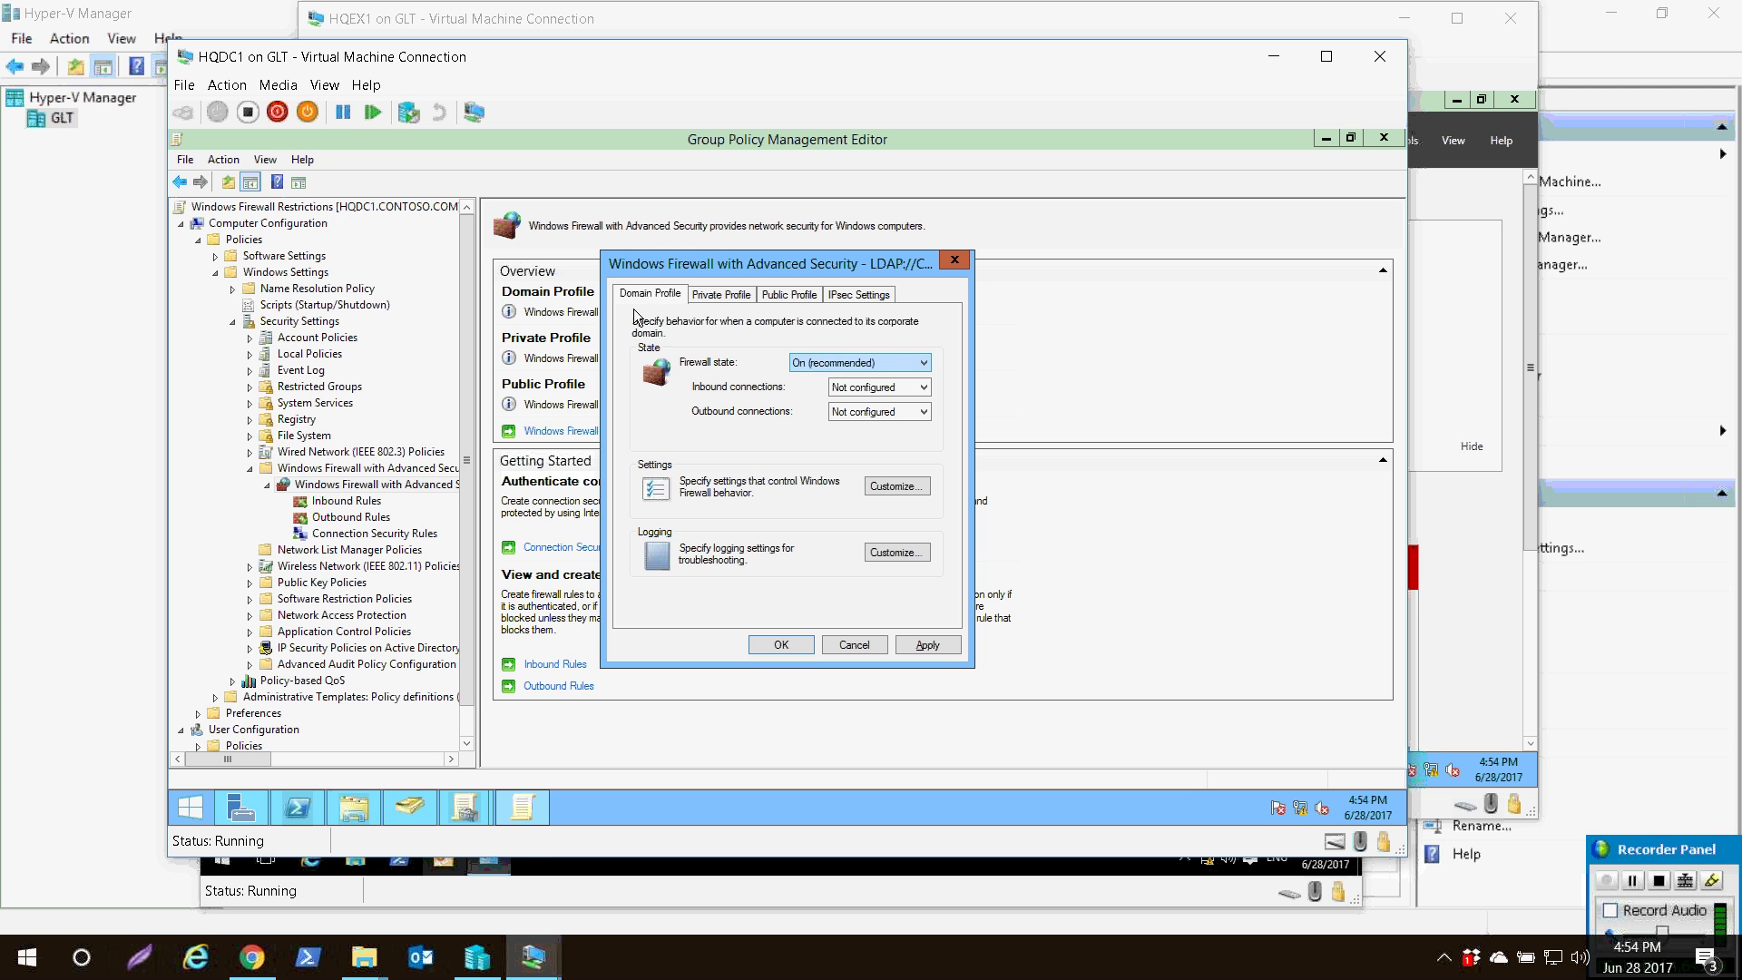
key(Return)
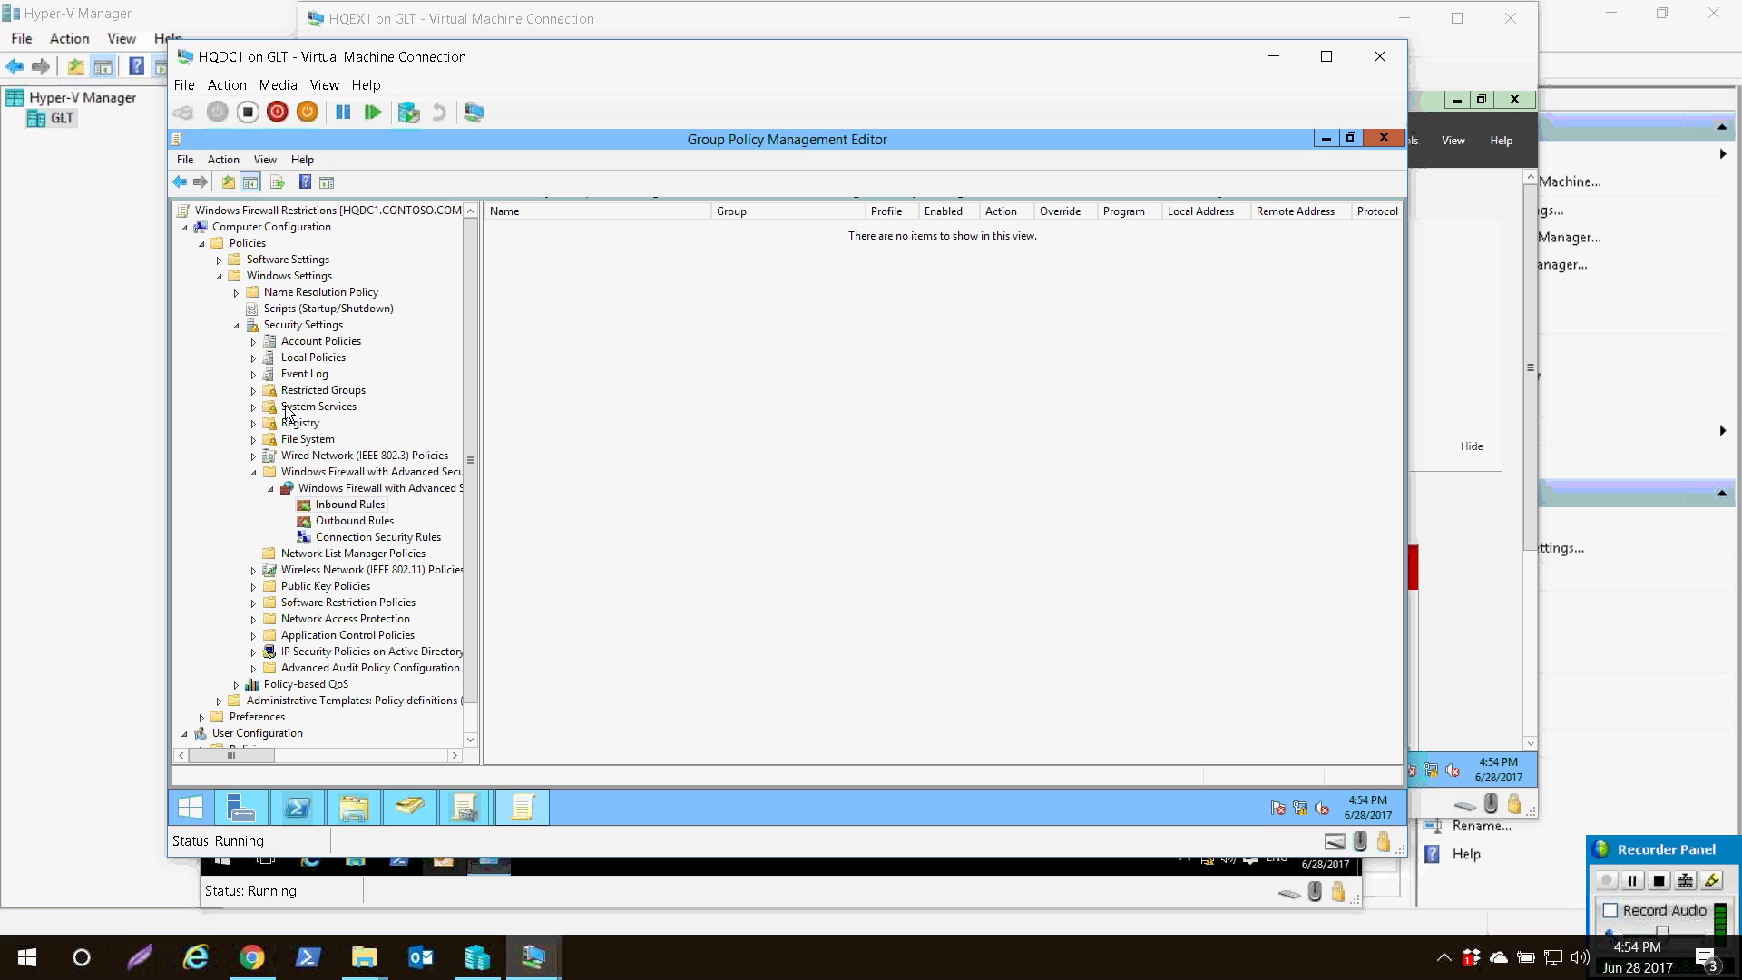
- Start a new inbound rule from the predefined File and Printer Sharing group
right_click(367, 505)
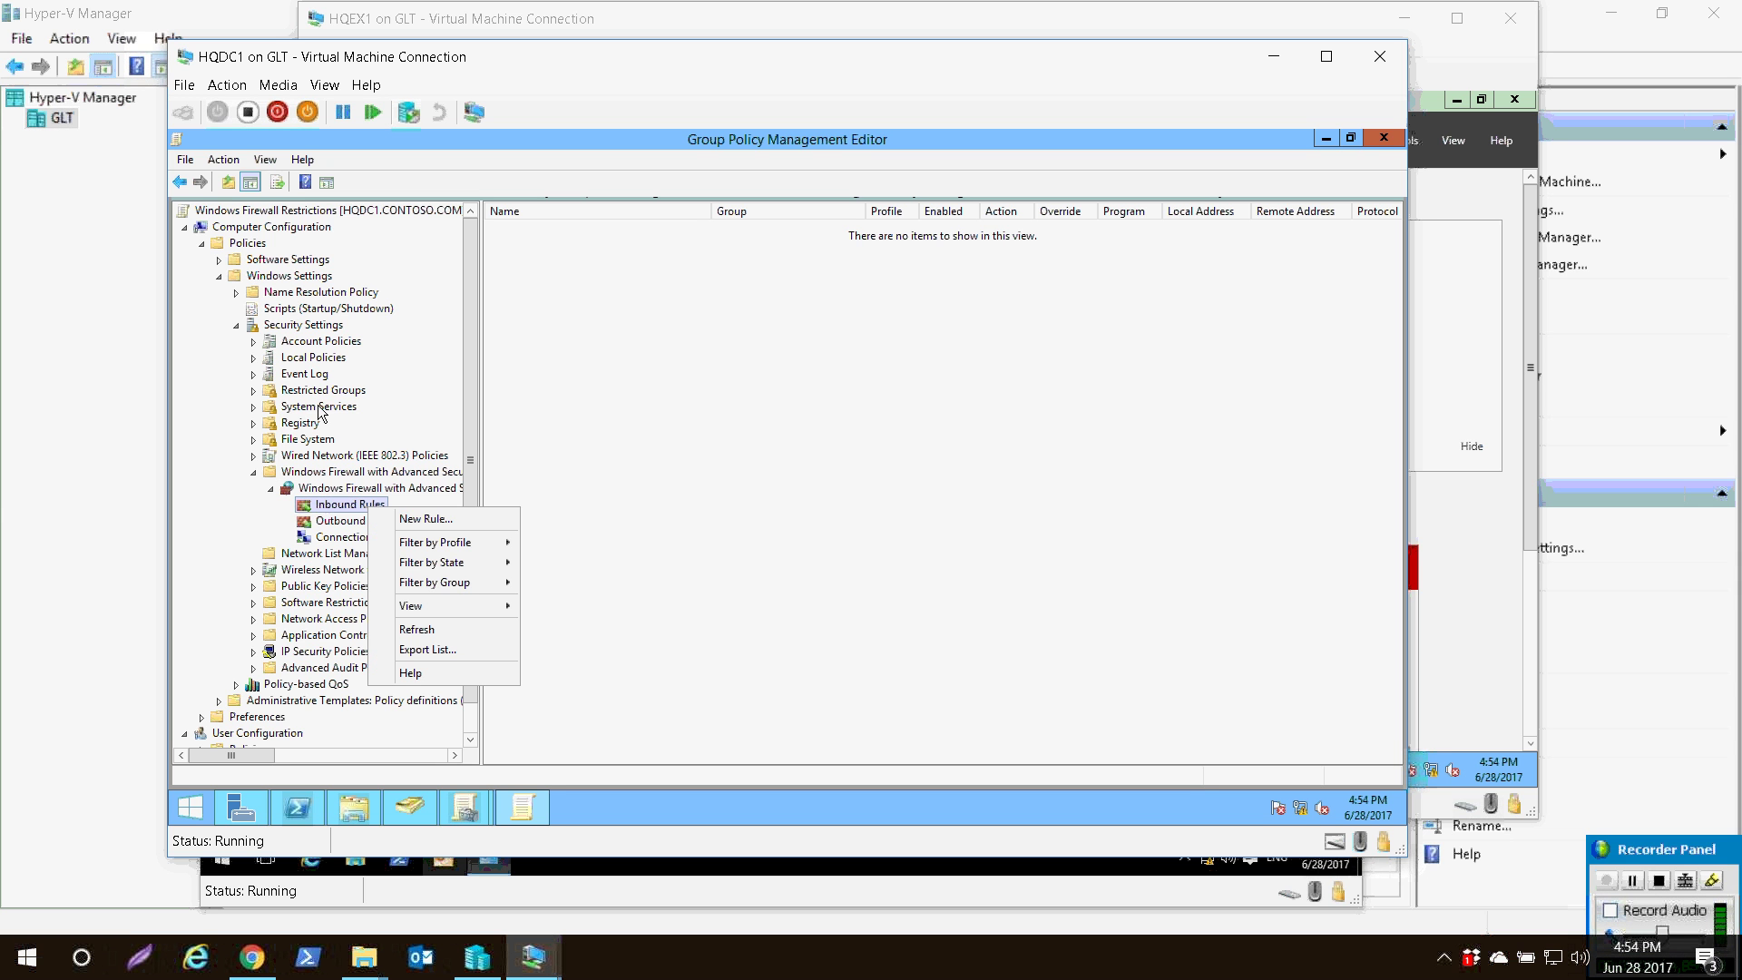
click(426, 518)
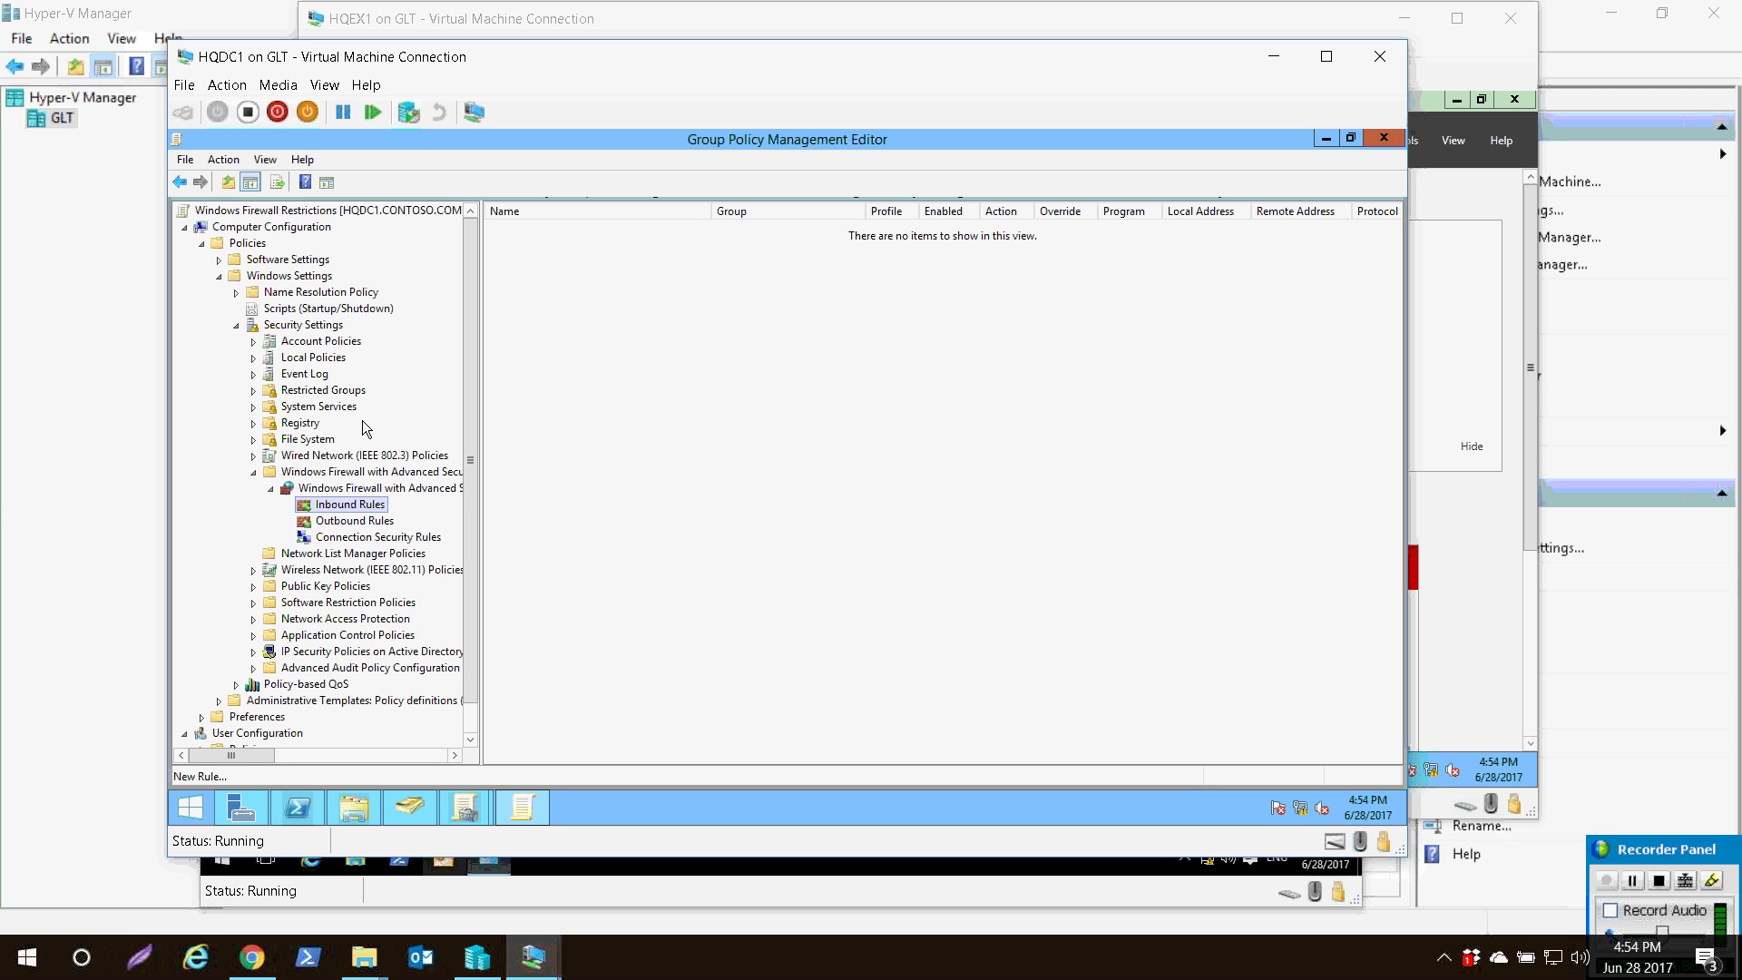
drag(506, 195, 651, 174)
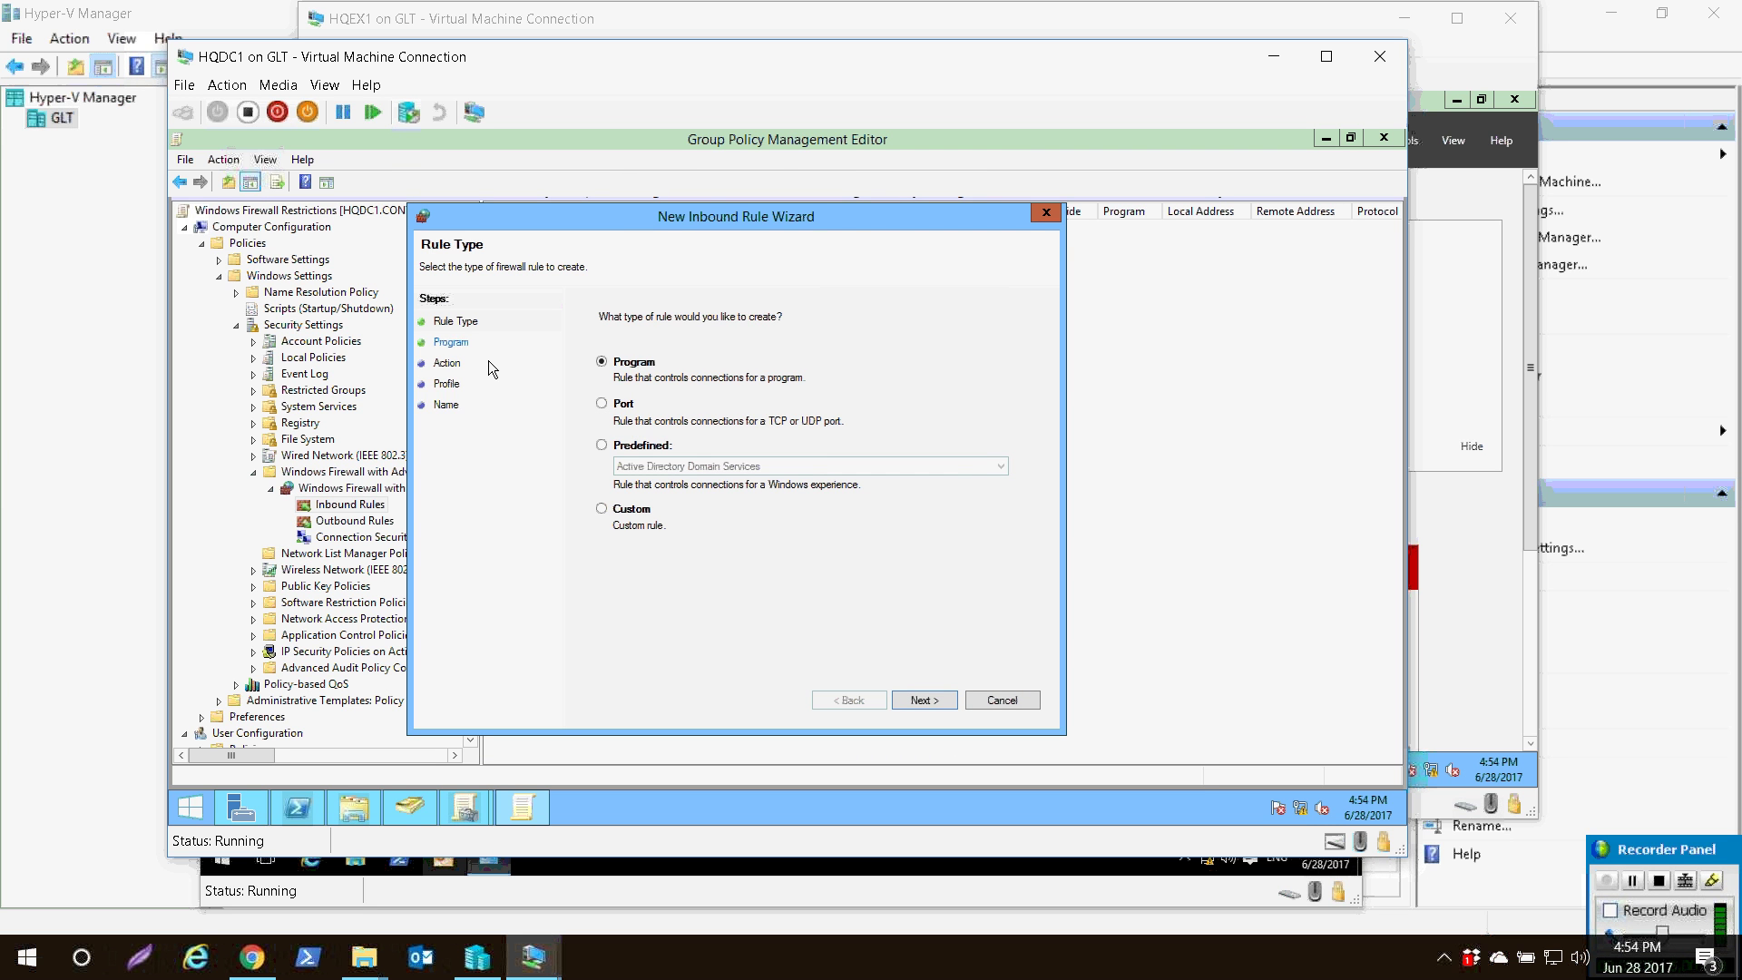
click(601, 444)
click(677, 466)
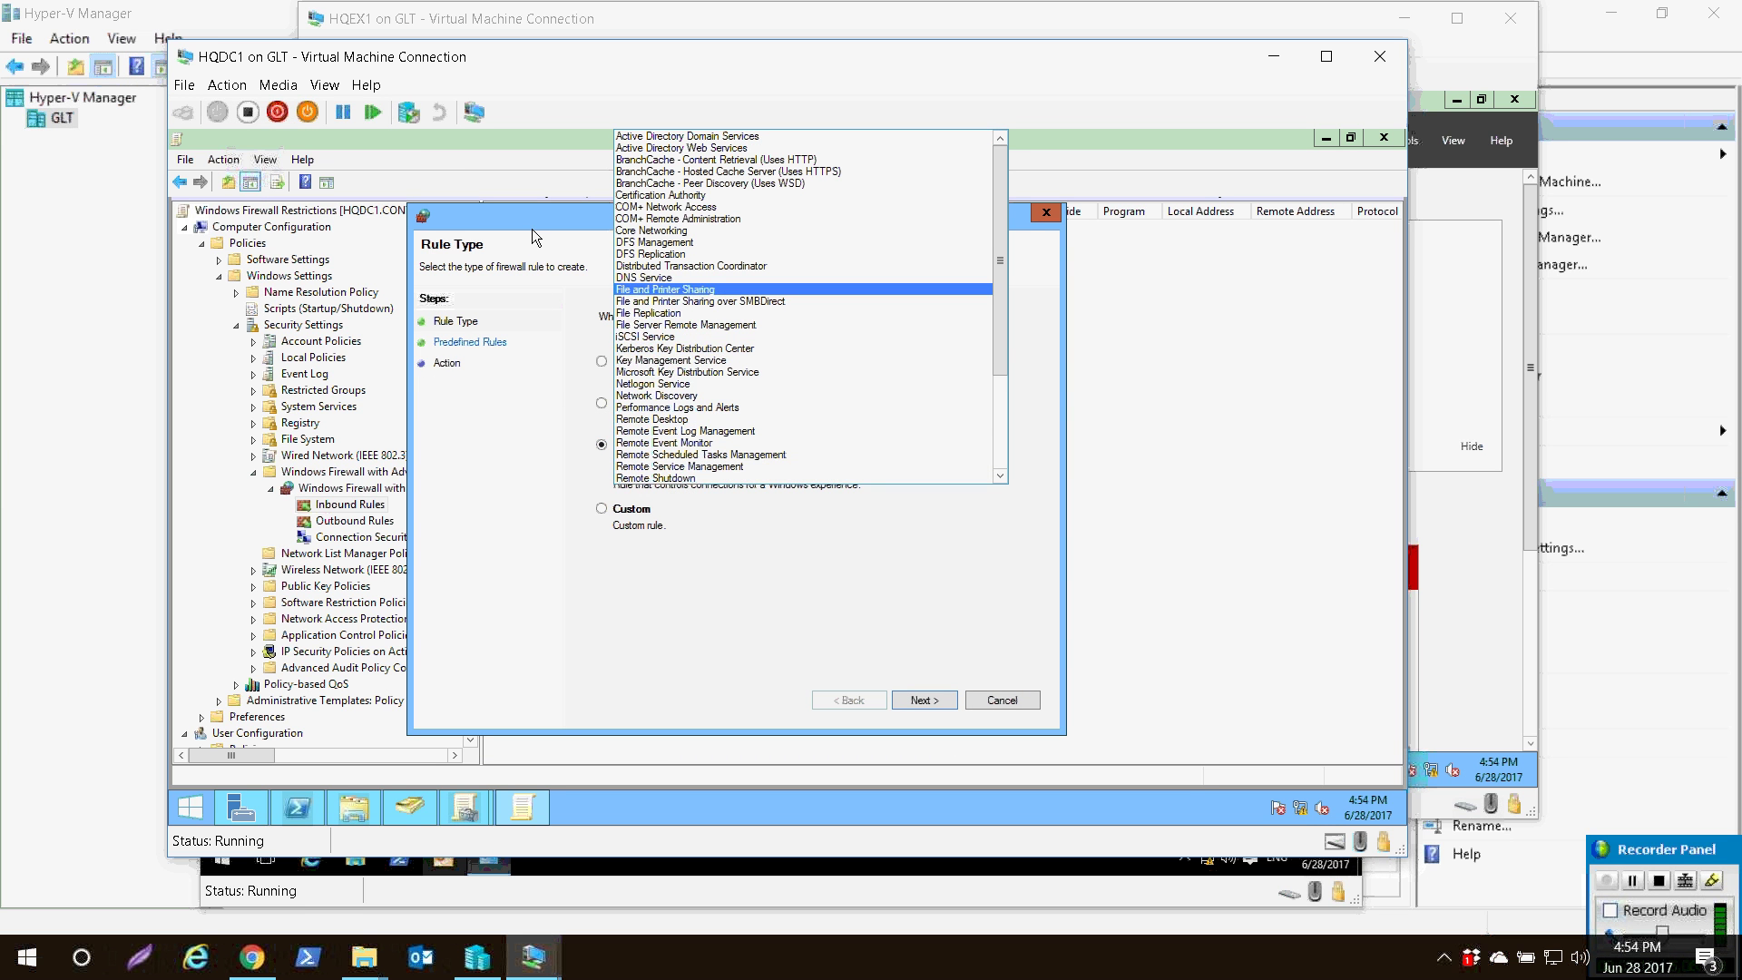
click(665, 289)
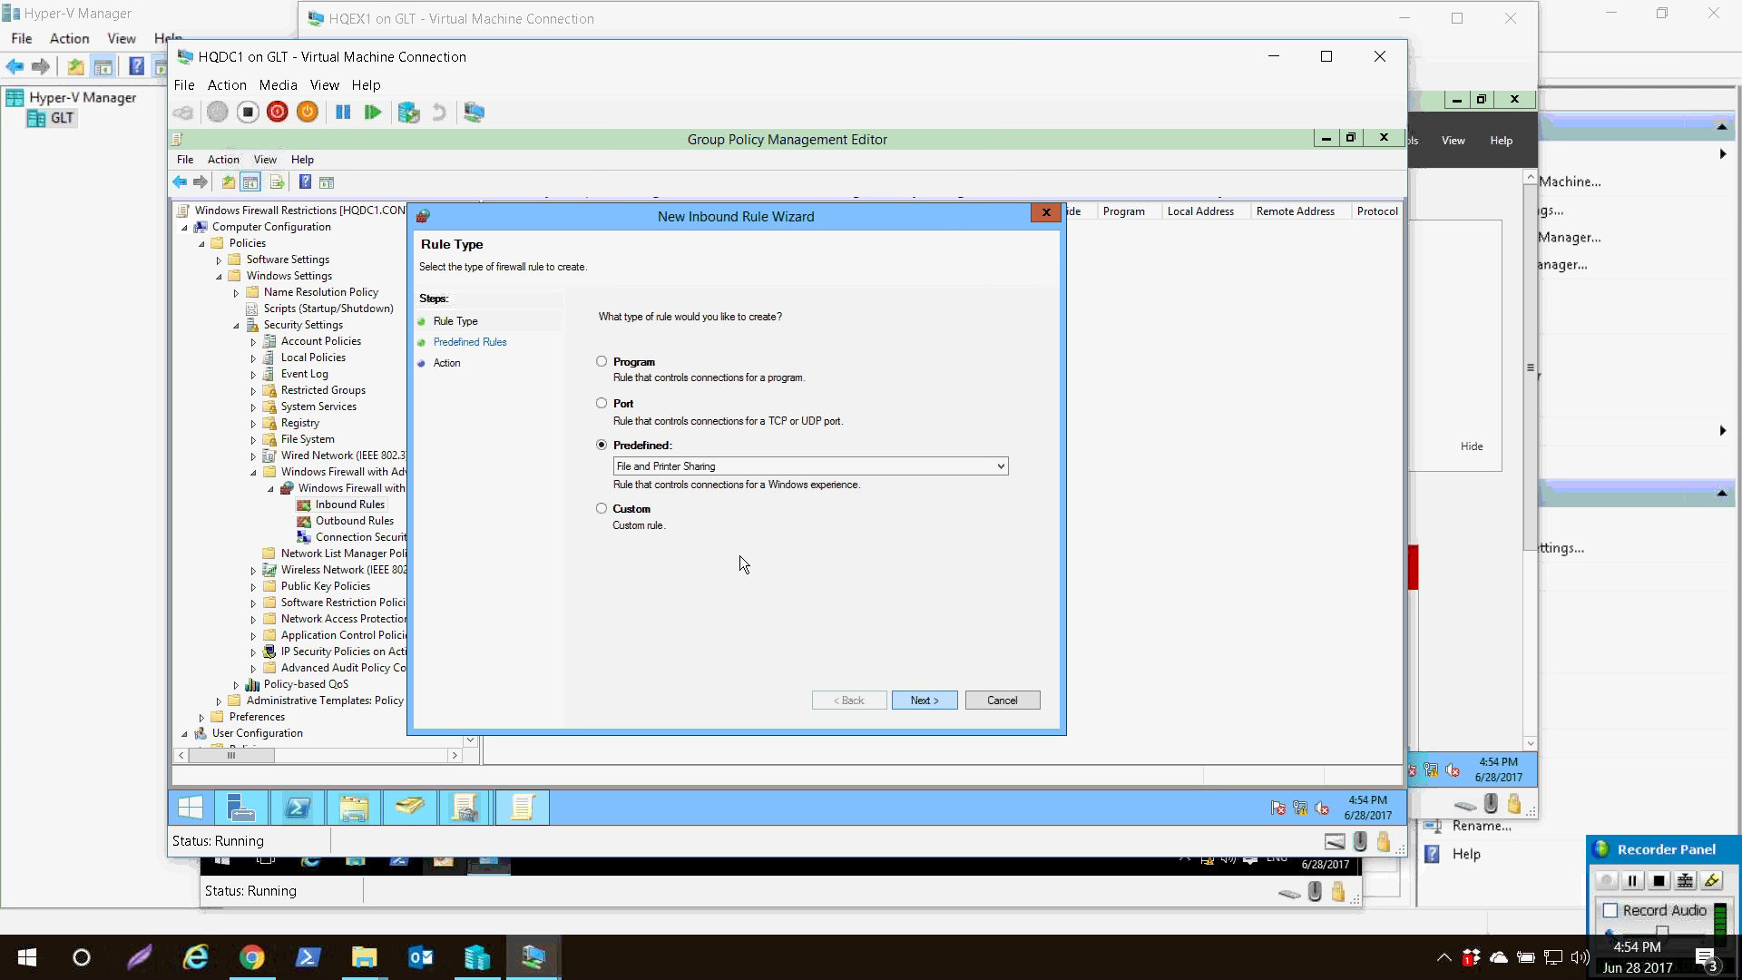
key(Return)
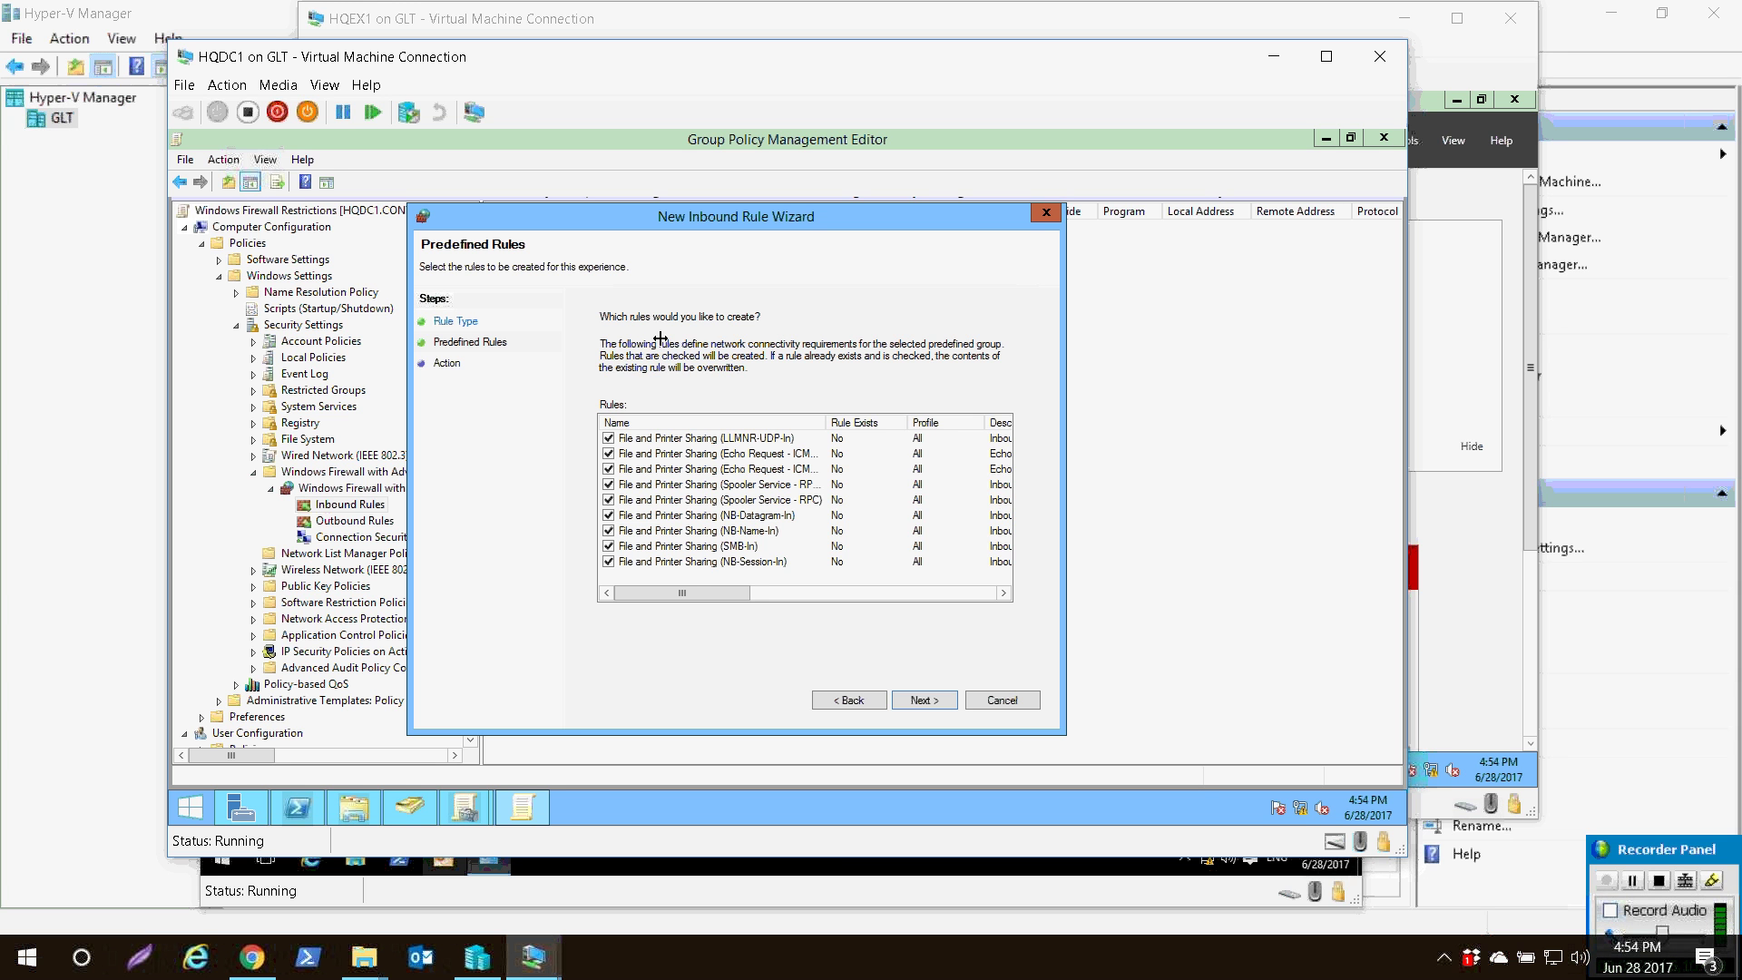
- Widen the wizard's columns to review the nine predefined File and Printer Sharing rules
drag(825, 422, 894, 422)
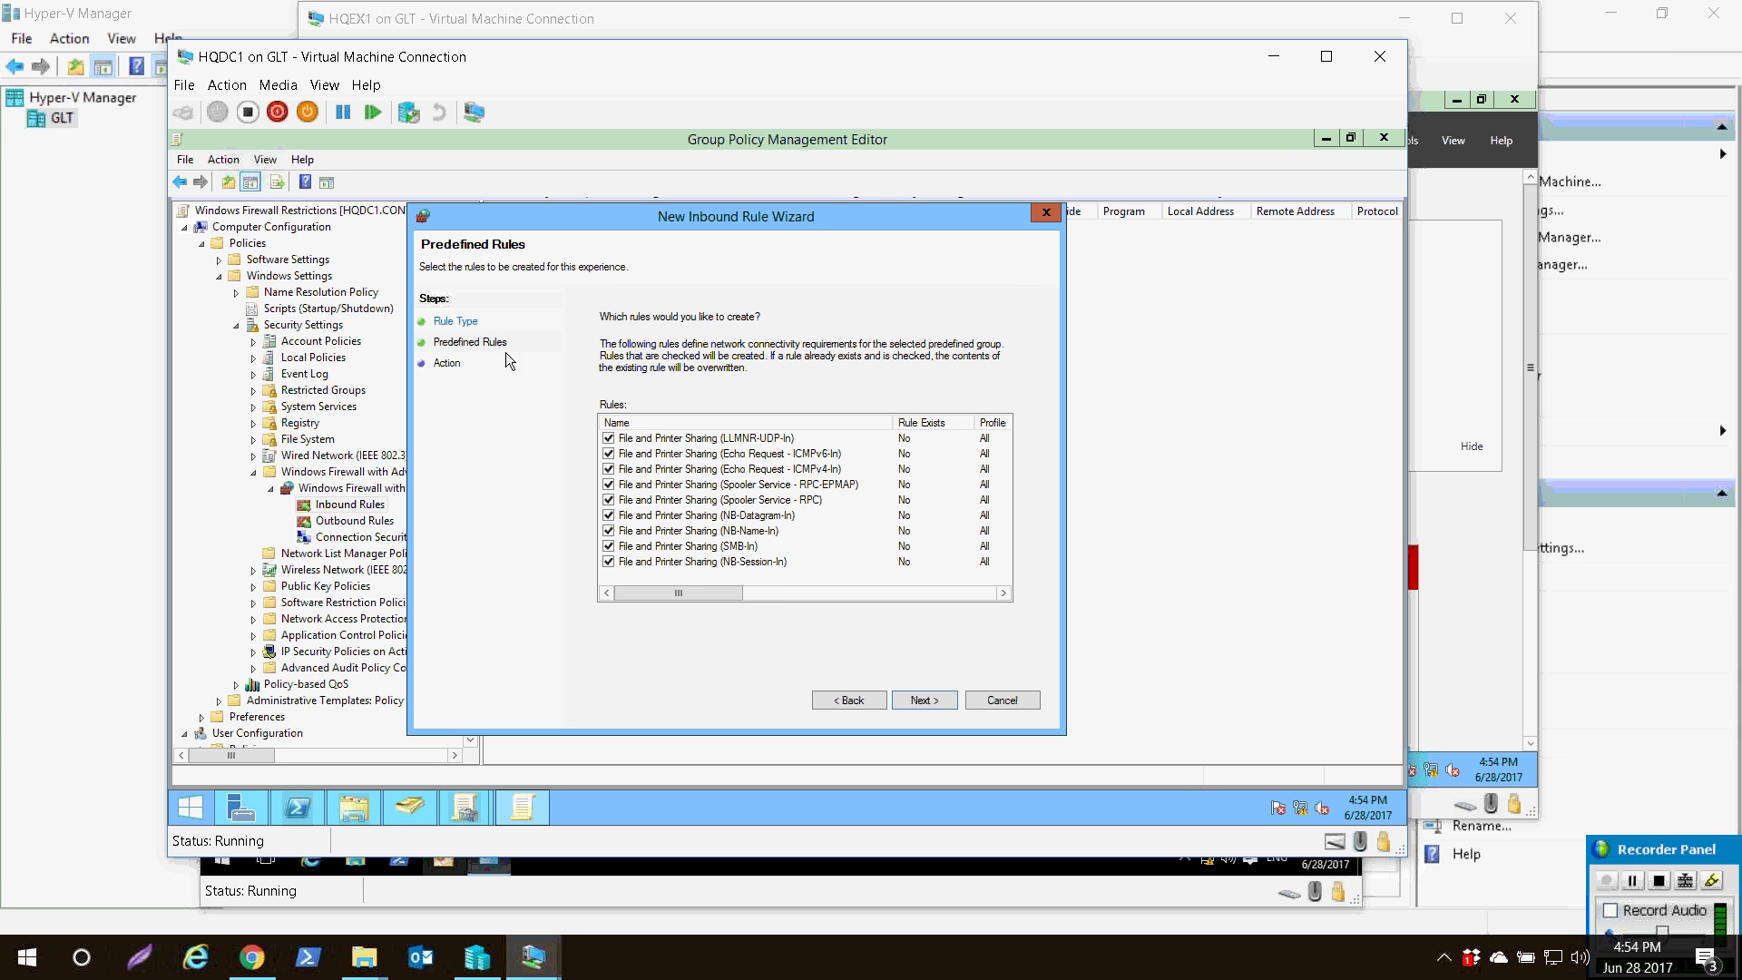
scroll(619, 413, right, 5)
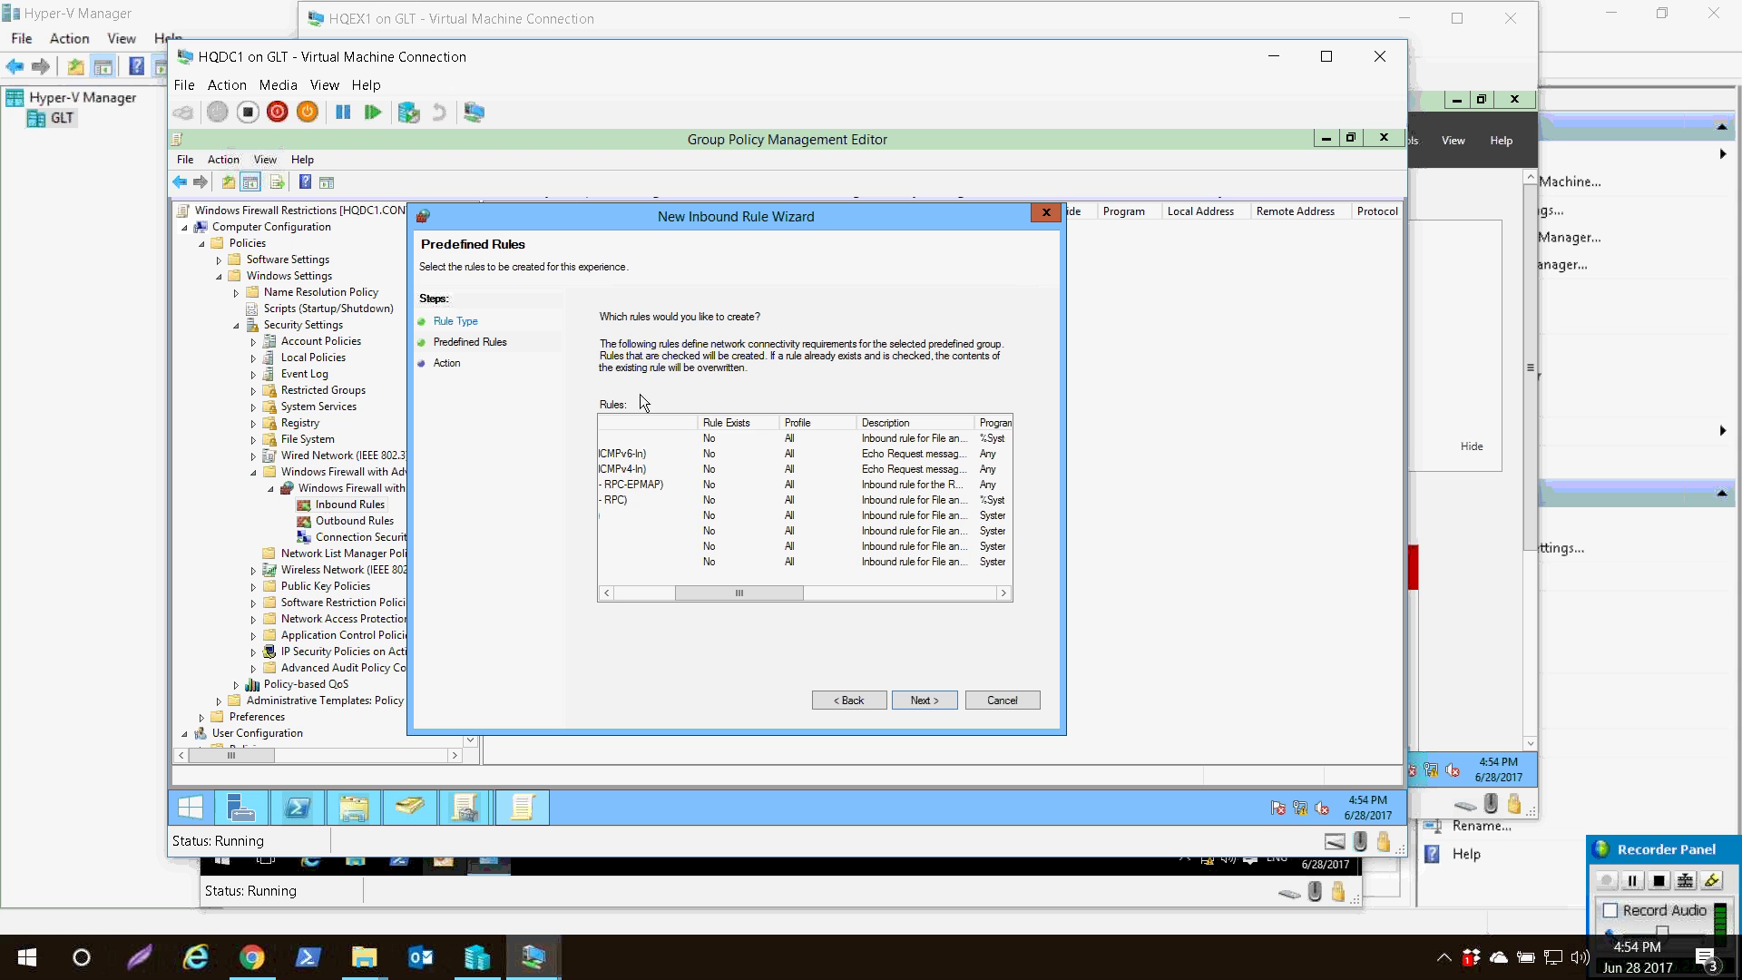
scroll(618, 472, right, 3)
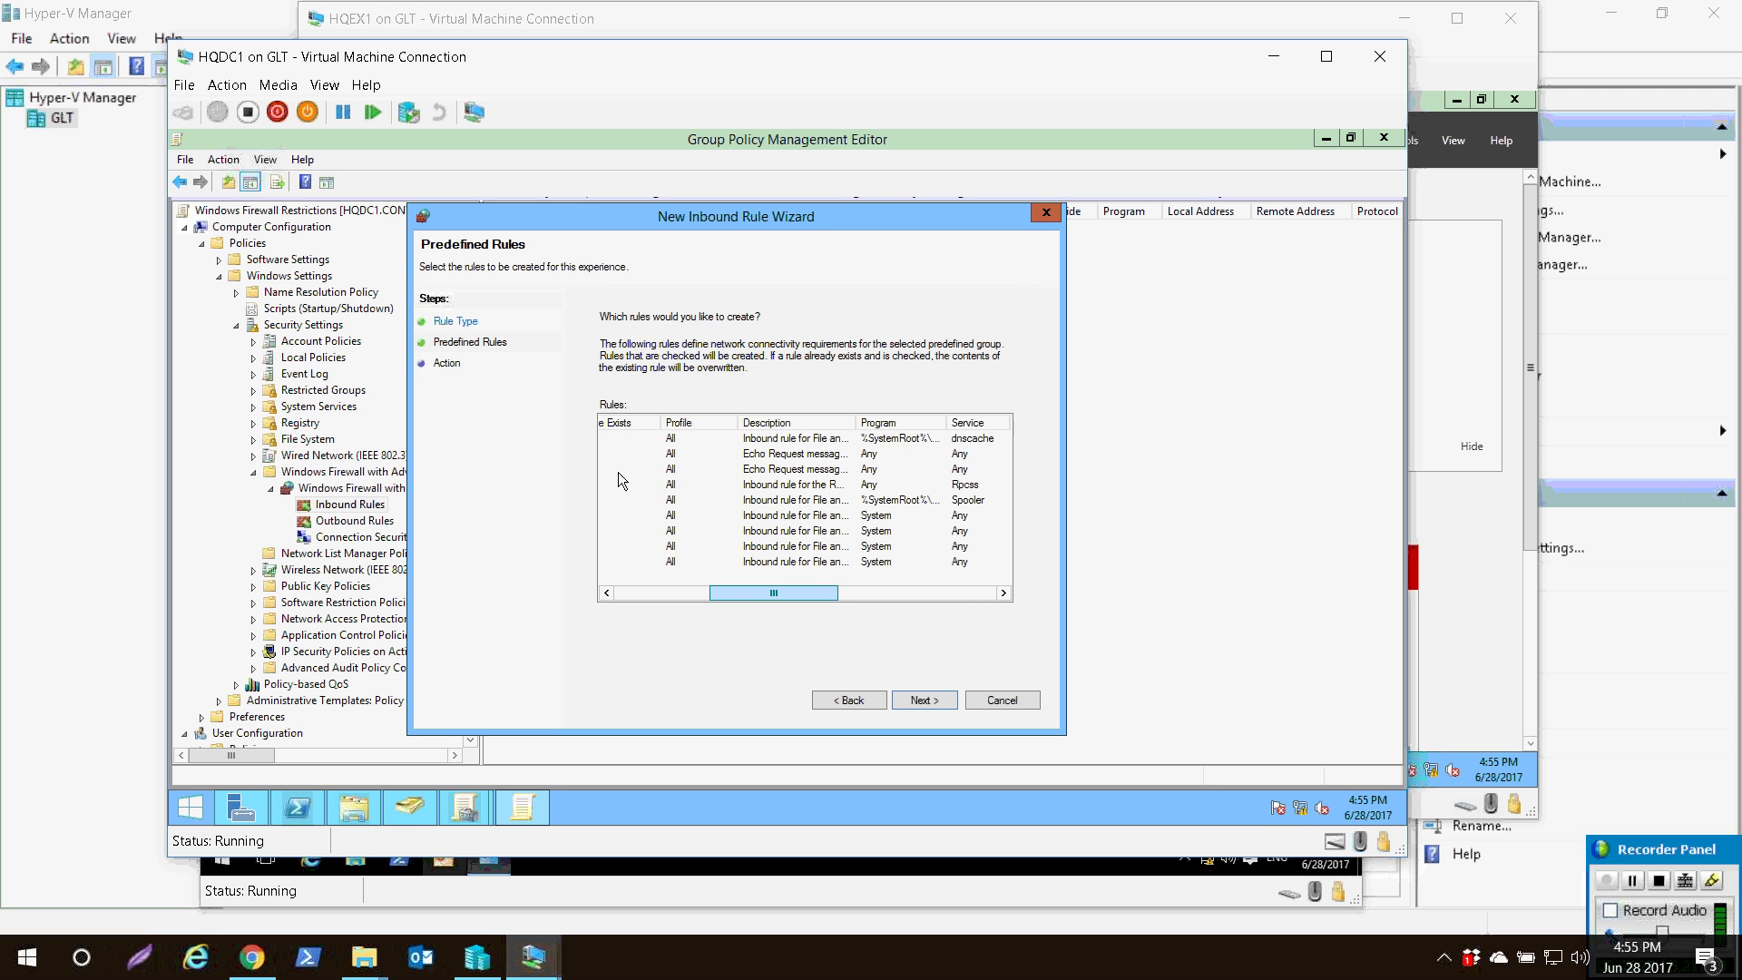
drag(835, 423, 858, 423)
scroll(623, 476, right, 3)
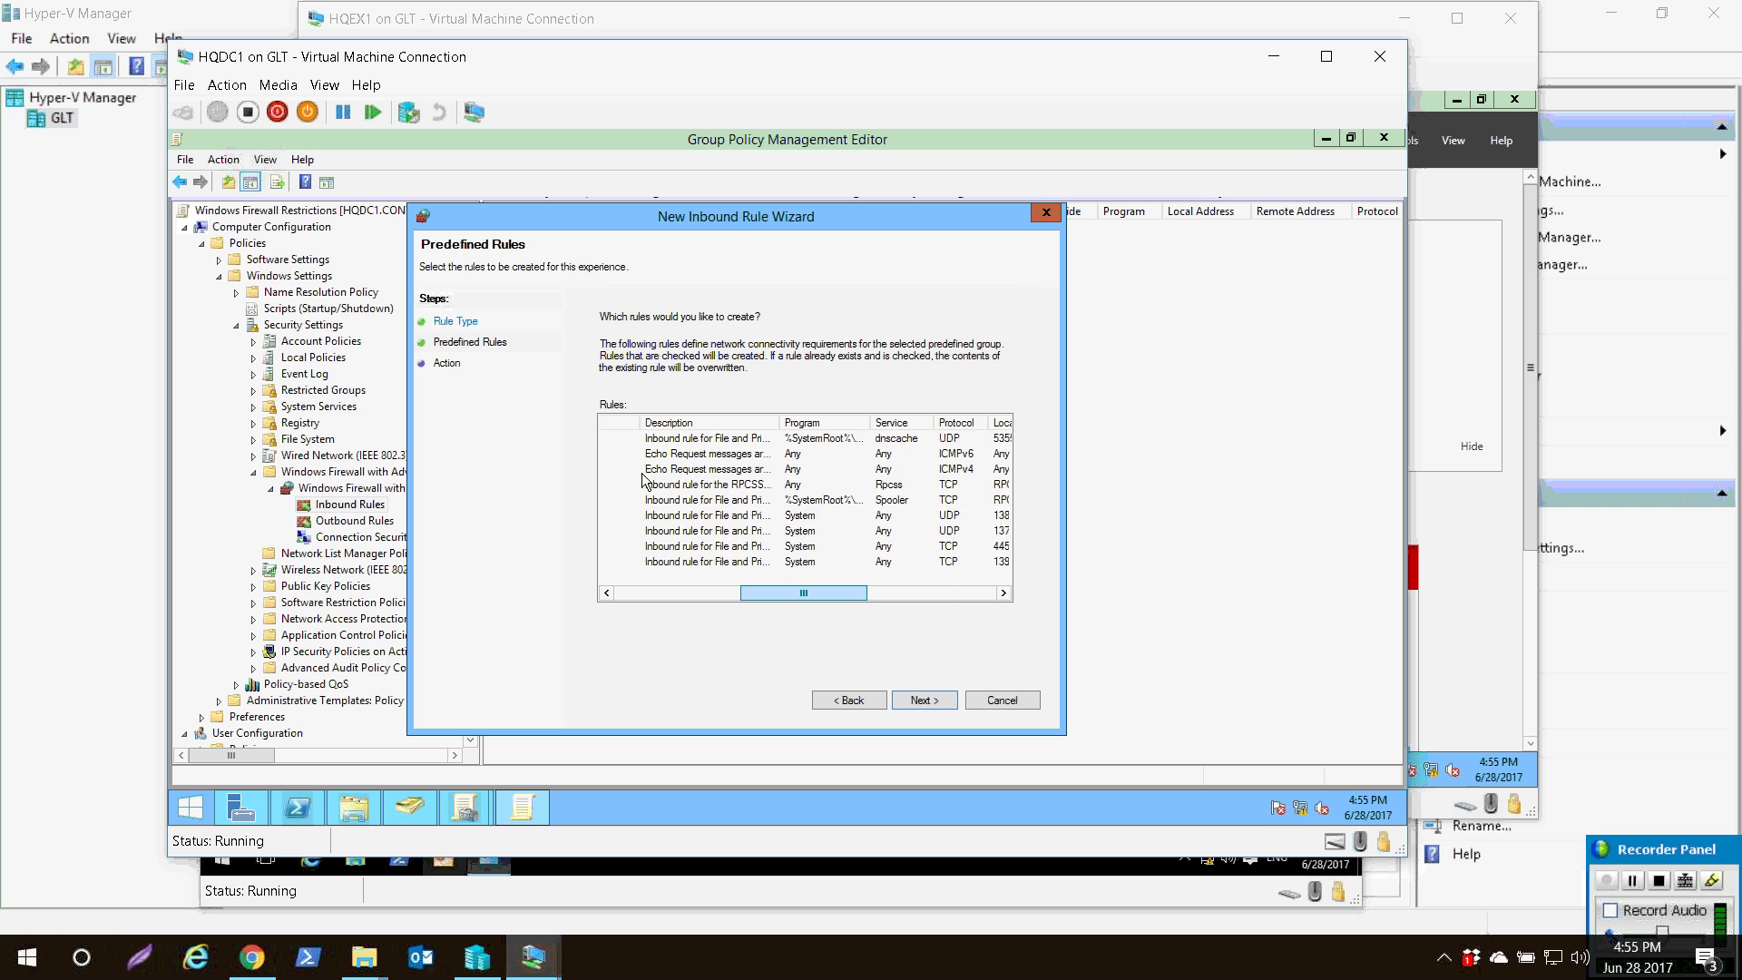
drag(814, 423, 915, 423)
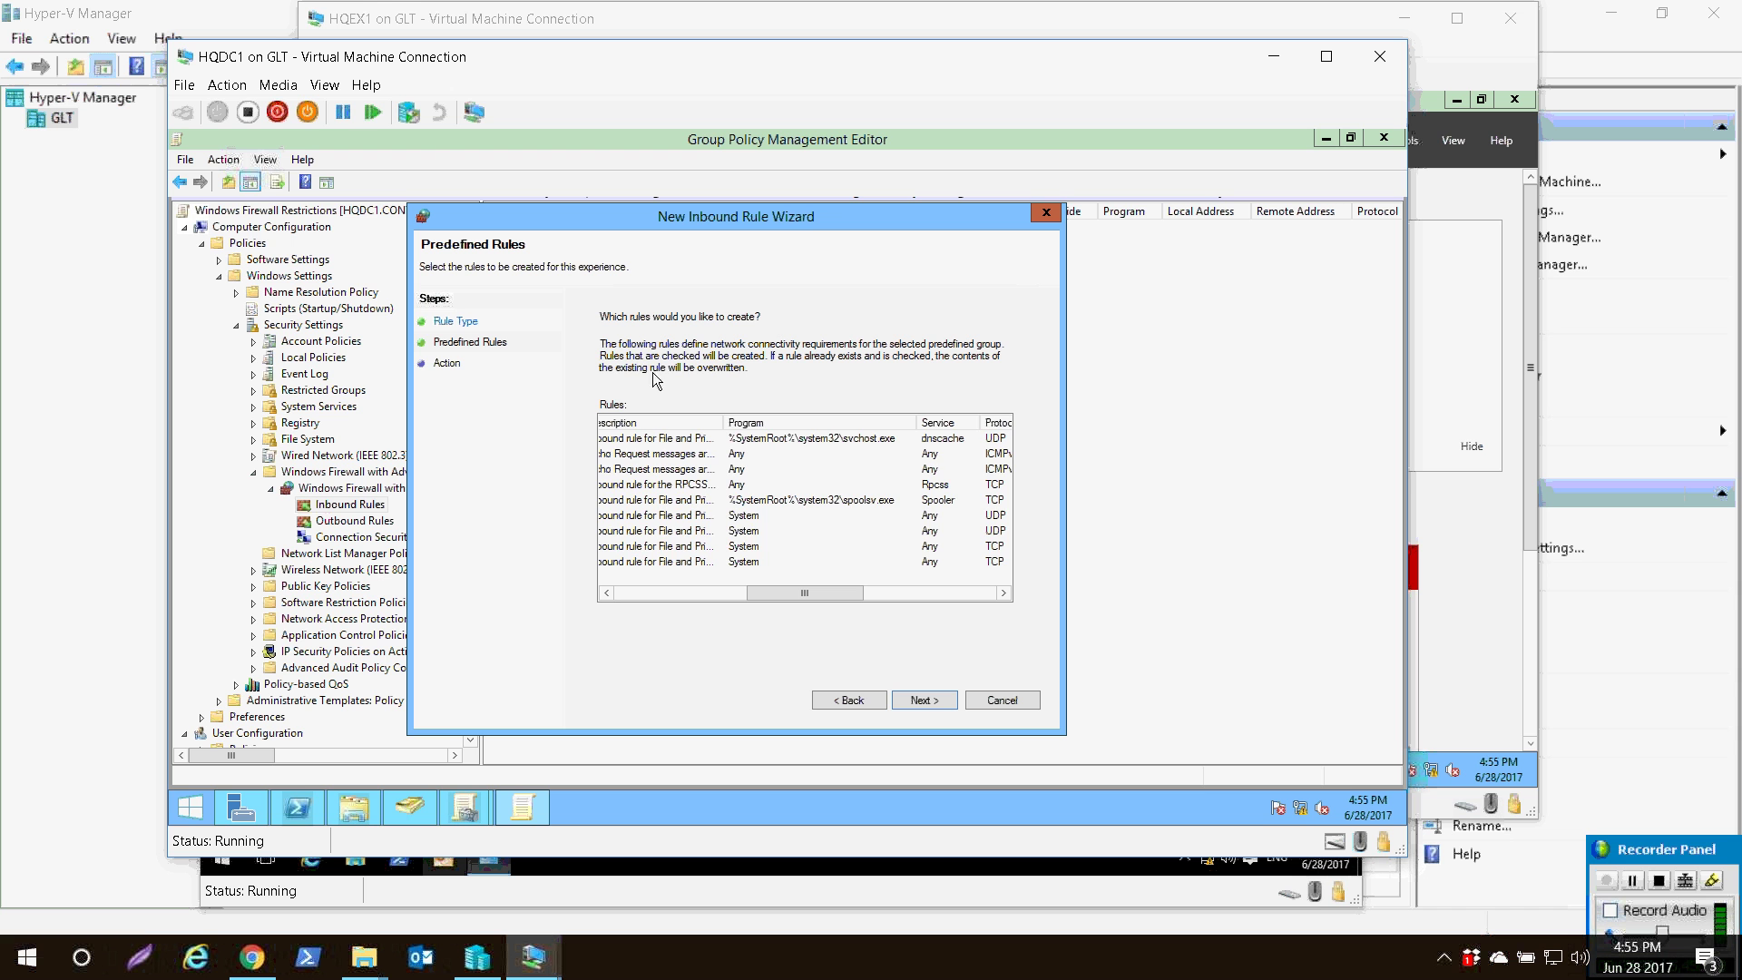
drag(805, 592, 860, 593)
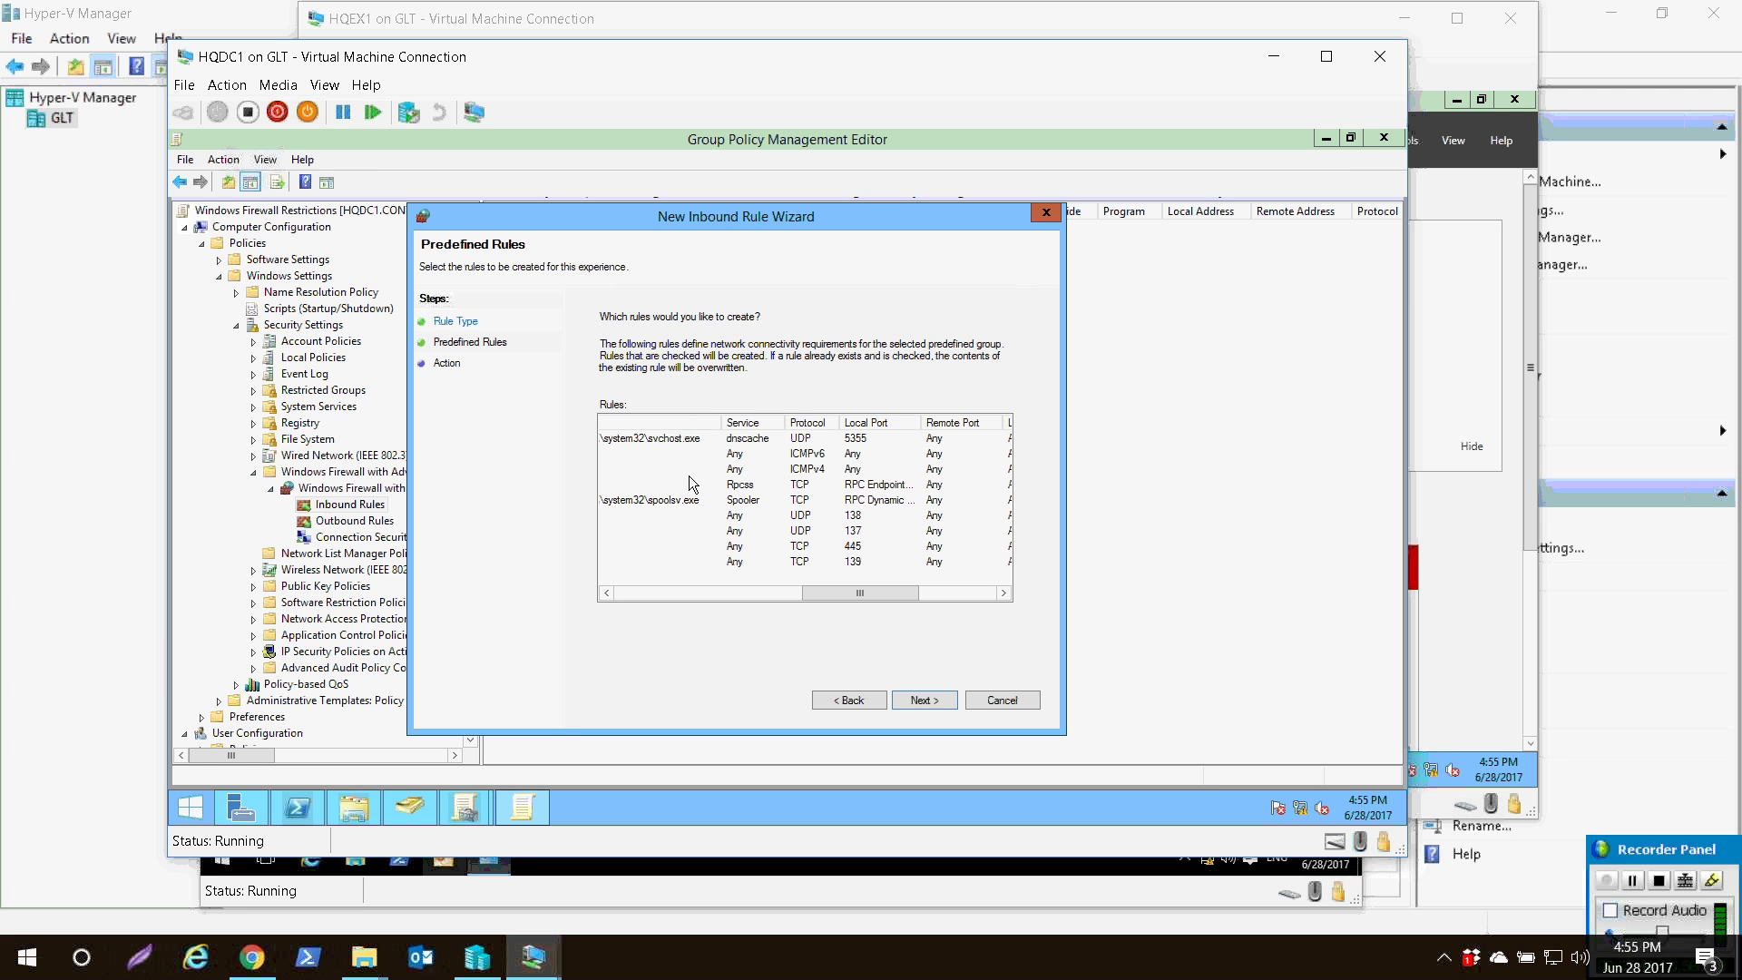
drag(860, 593, 937, 593)
drag(760, 494, 679, 536)
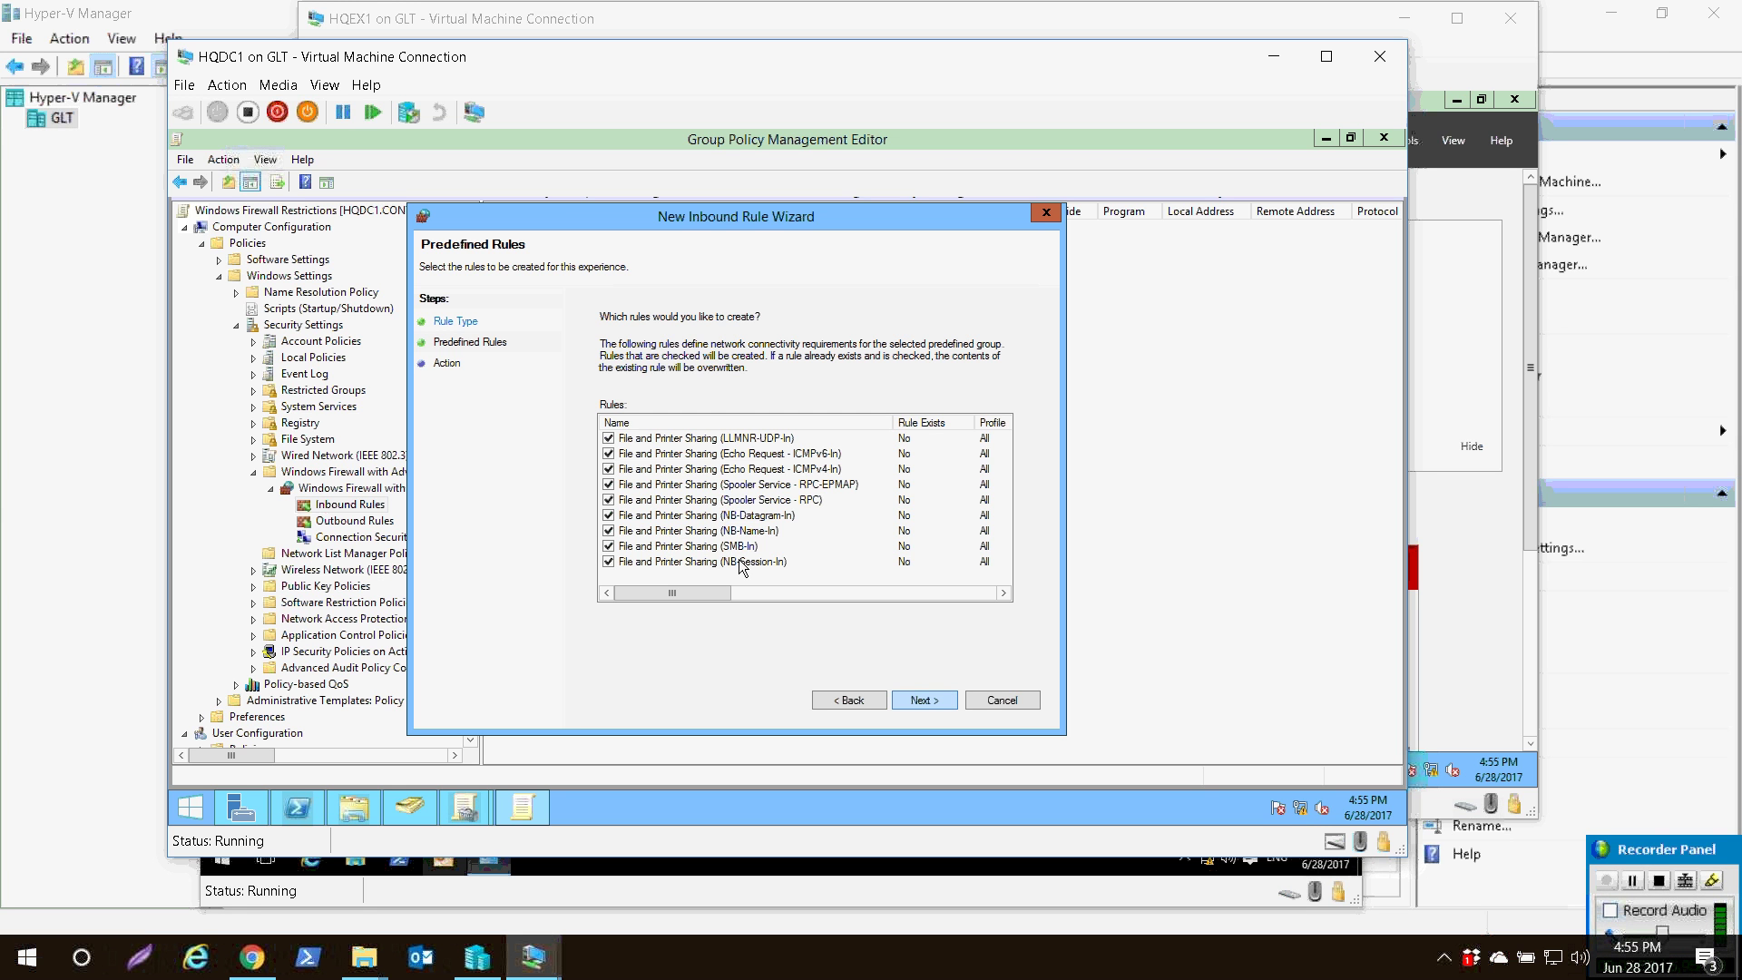
- Choose Block the connection, finish the wizard, and review the nine new blocking rules
key(Return)
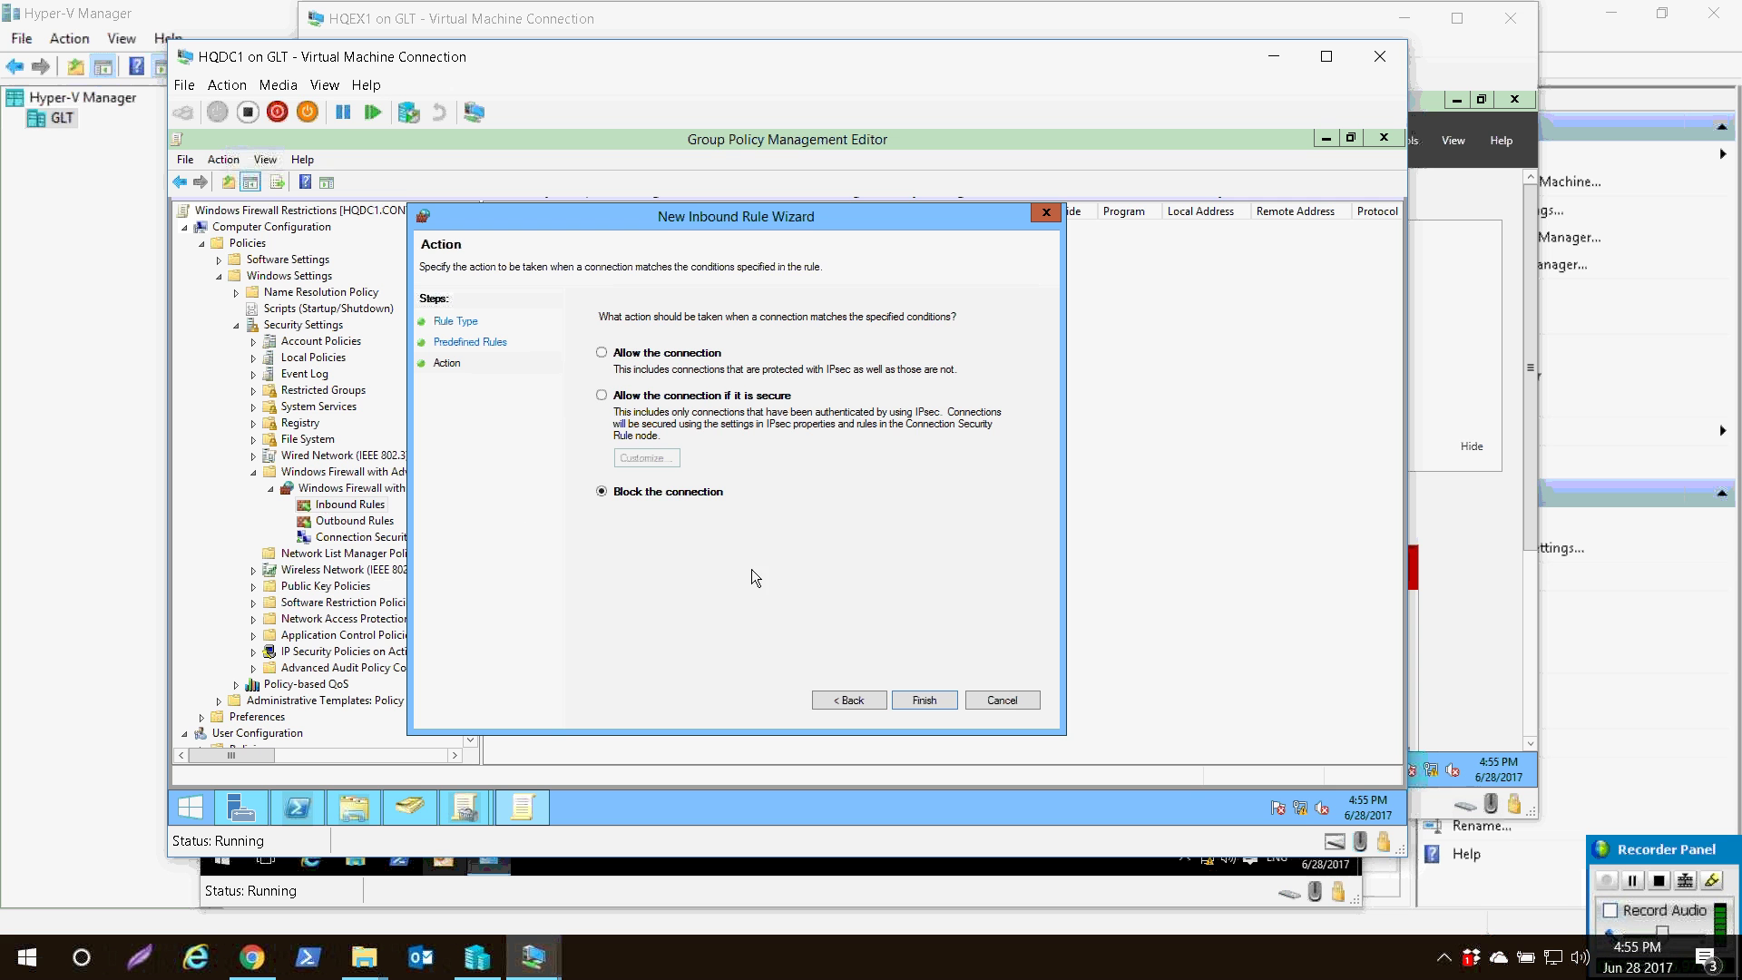
key(Return)
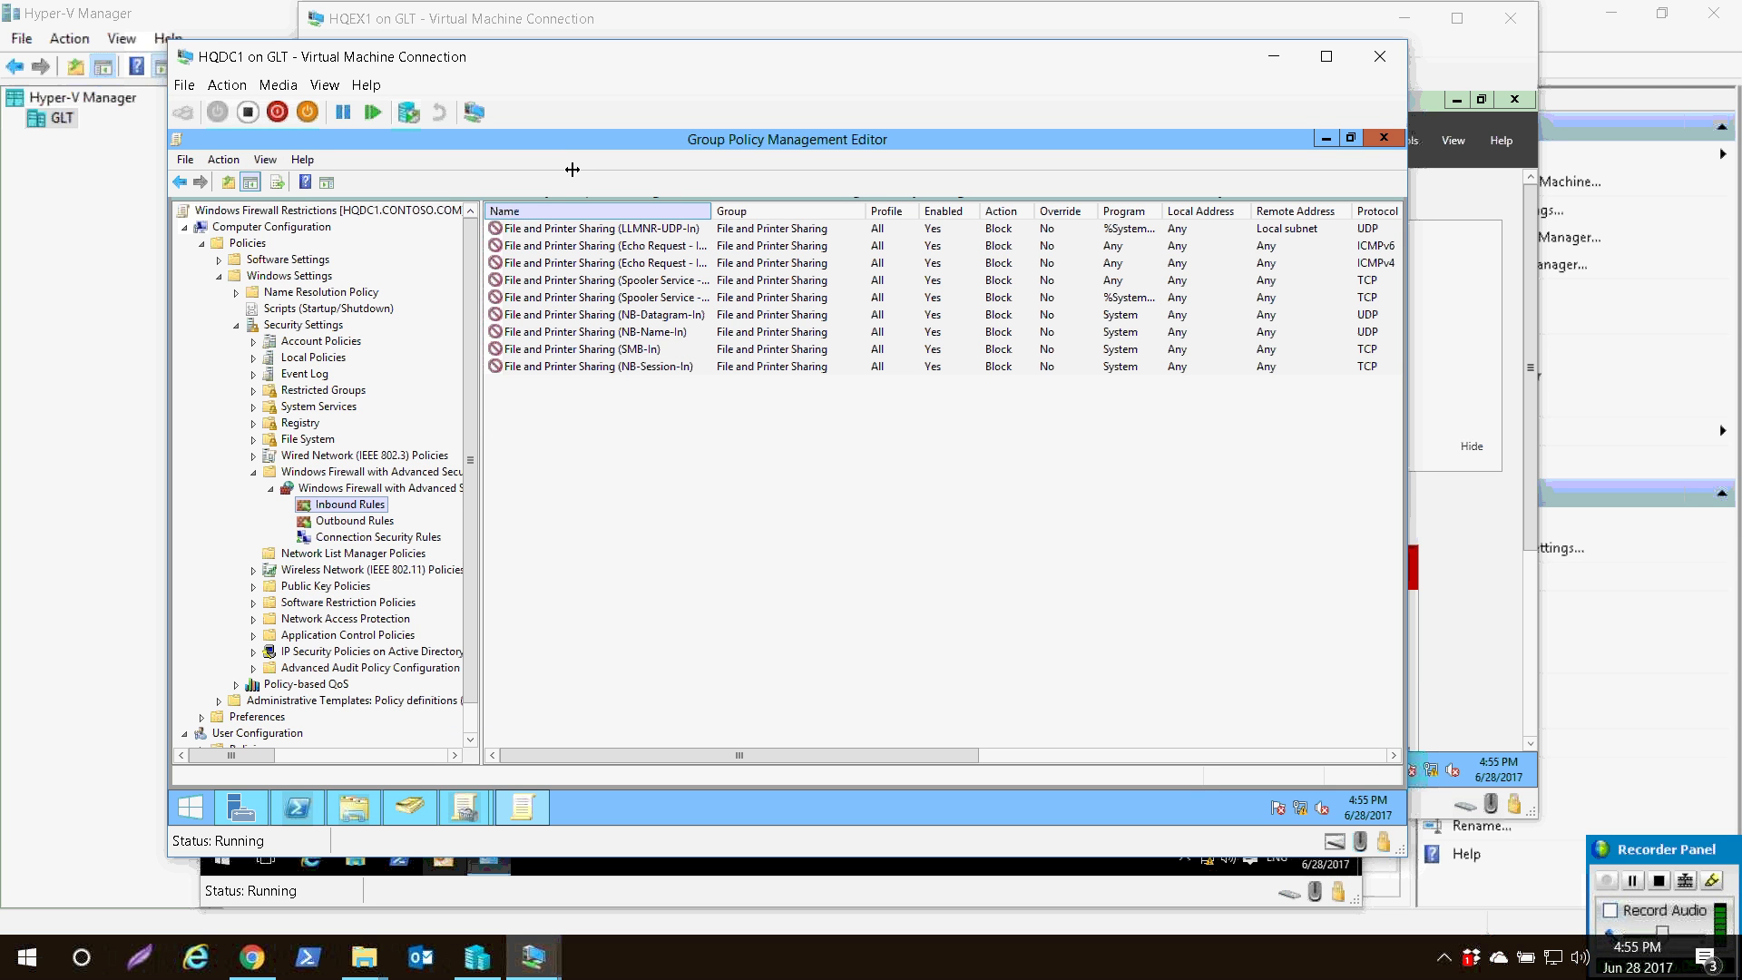
key(ctrl+a)
key(ctrl+KP_Add)
click(522, 379)
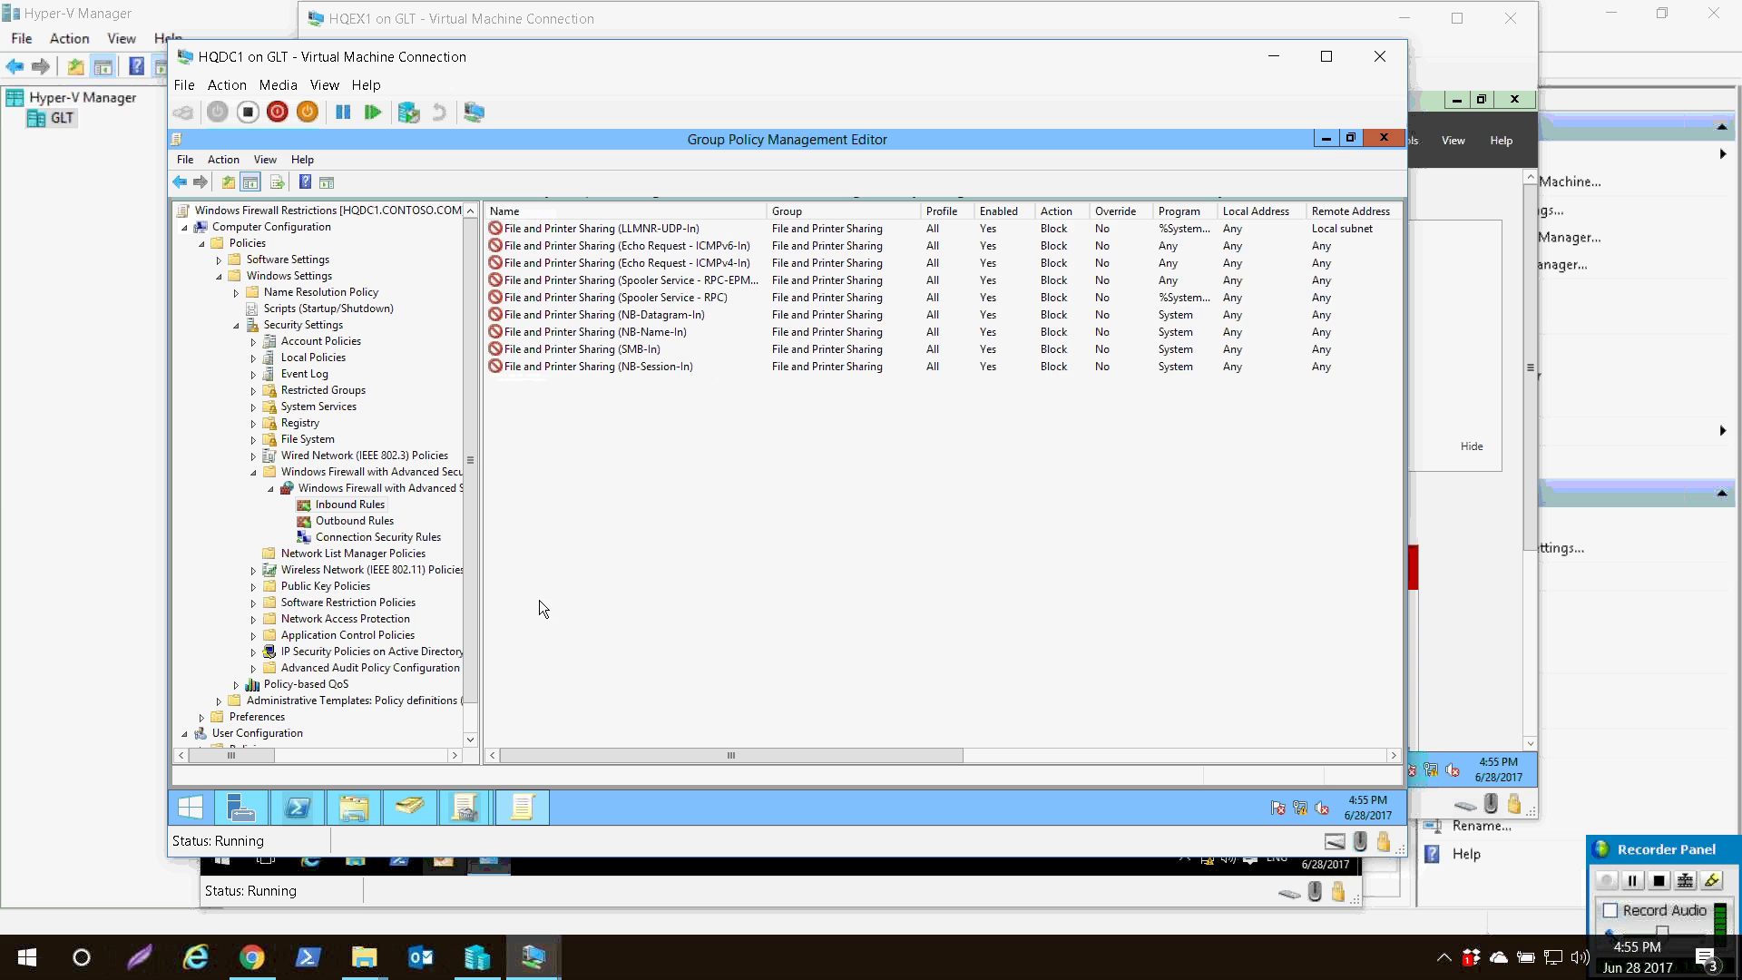
scroll(538, 601, right, 10)
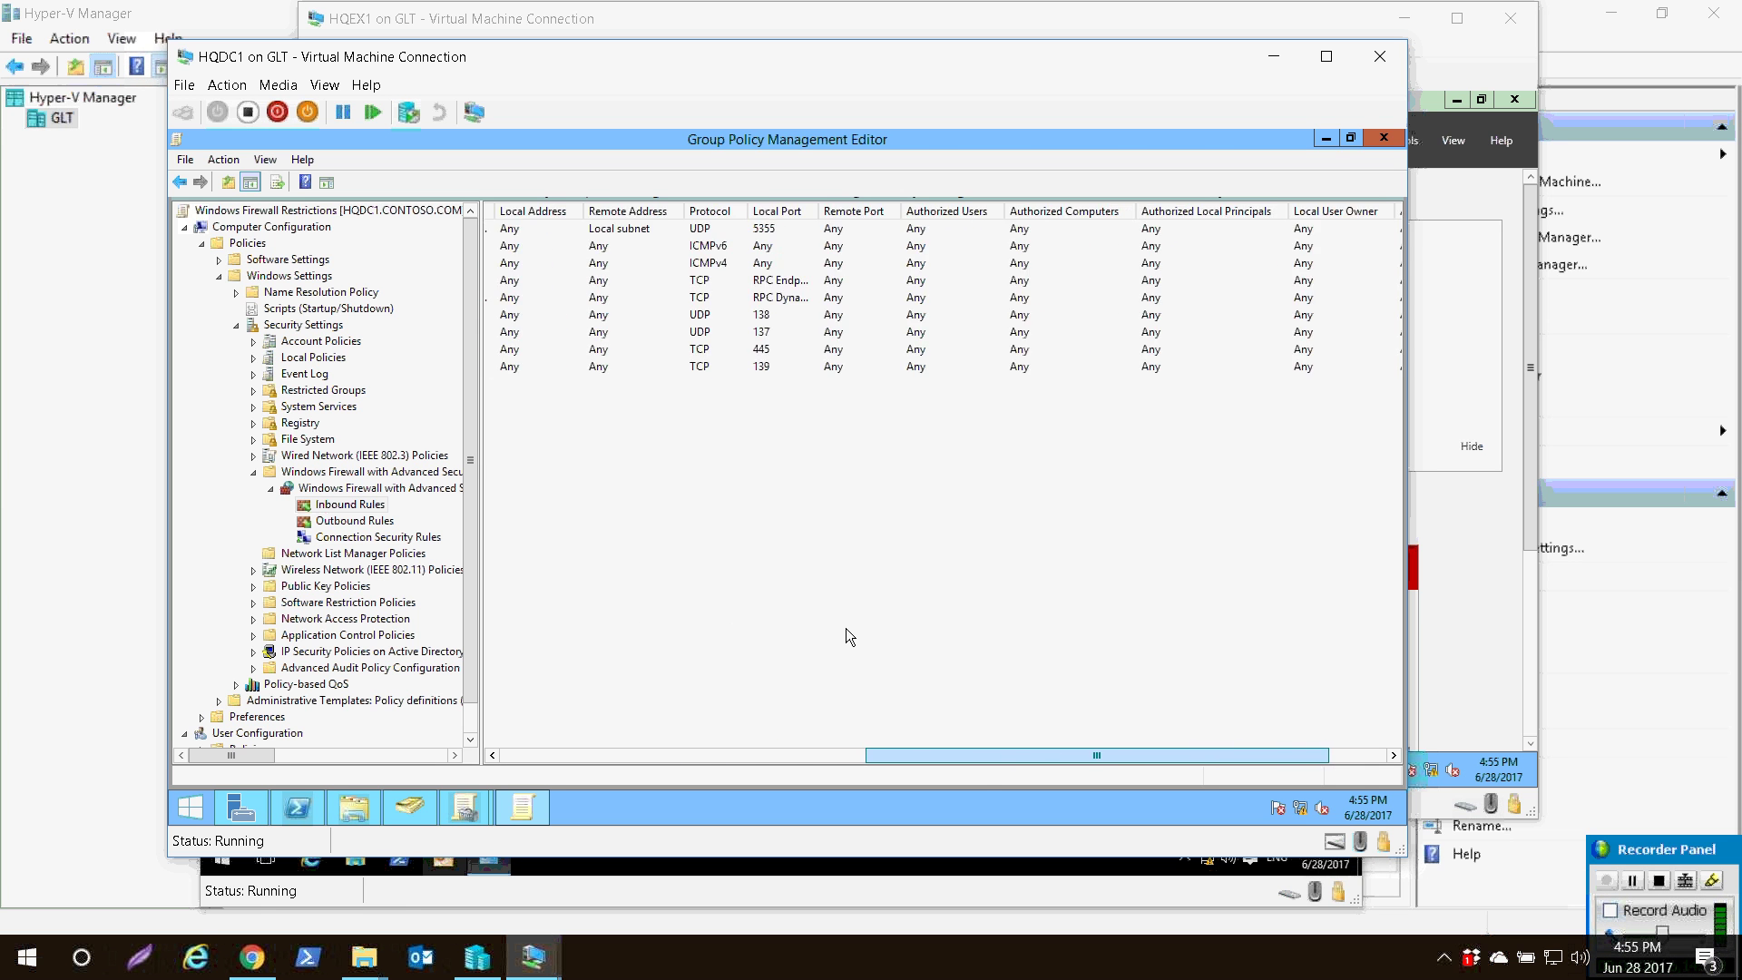
scroll(846, 635, right, 3)
scroll(935, 631, left, 8)
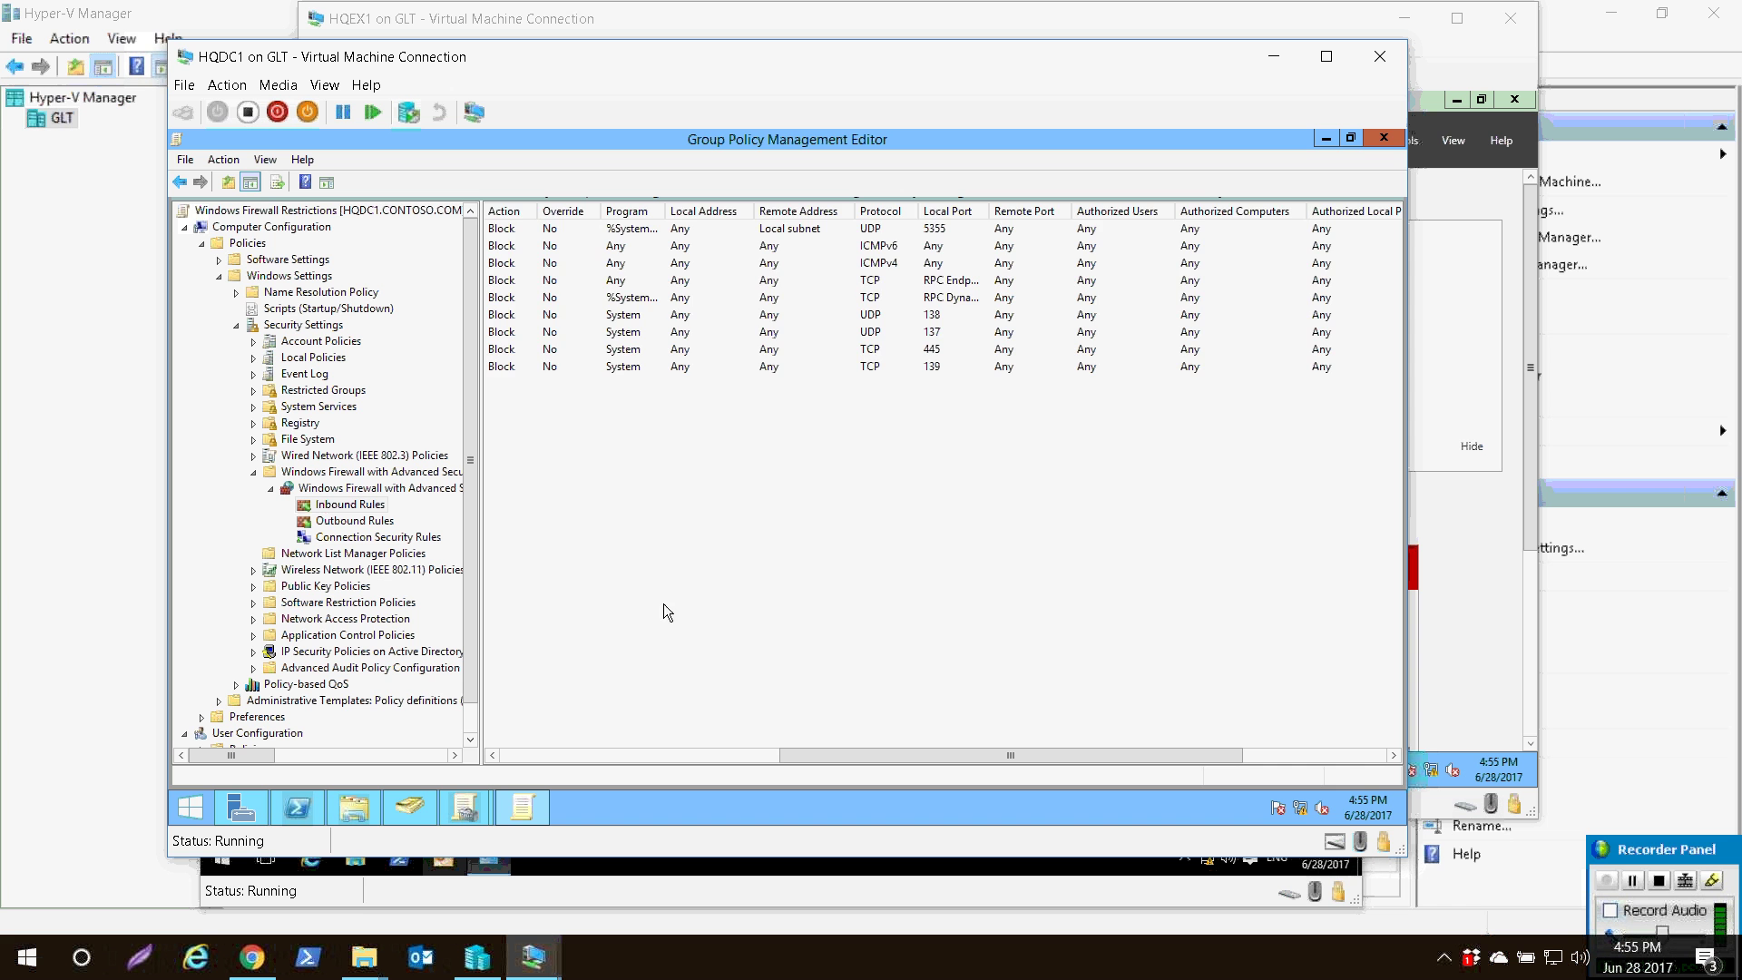
scroll(658, 608, left, 6)
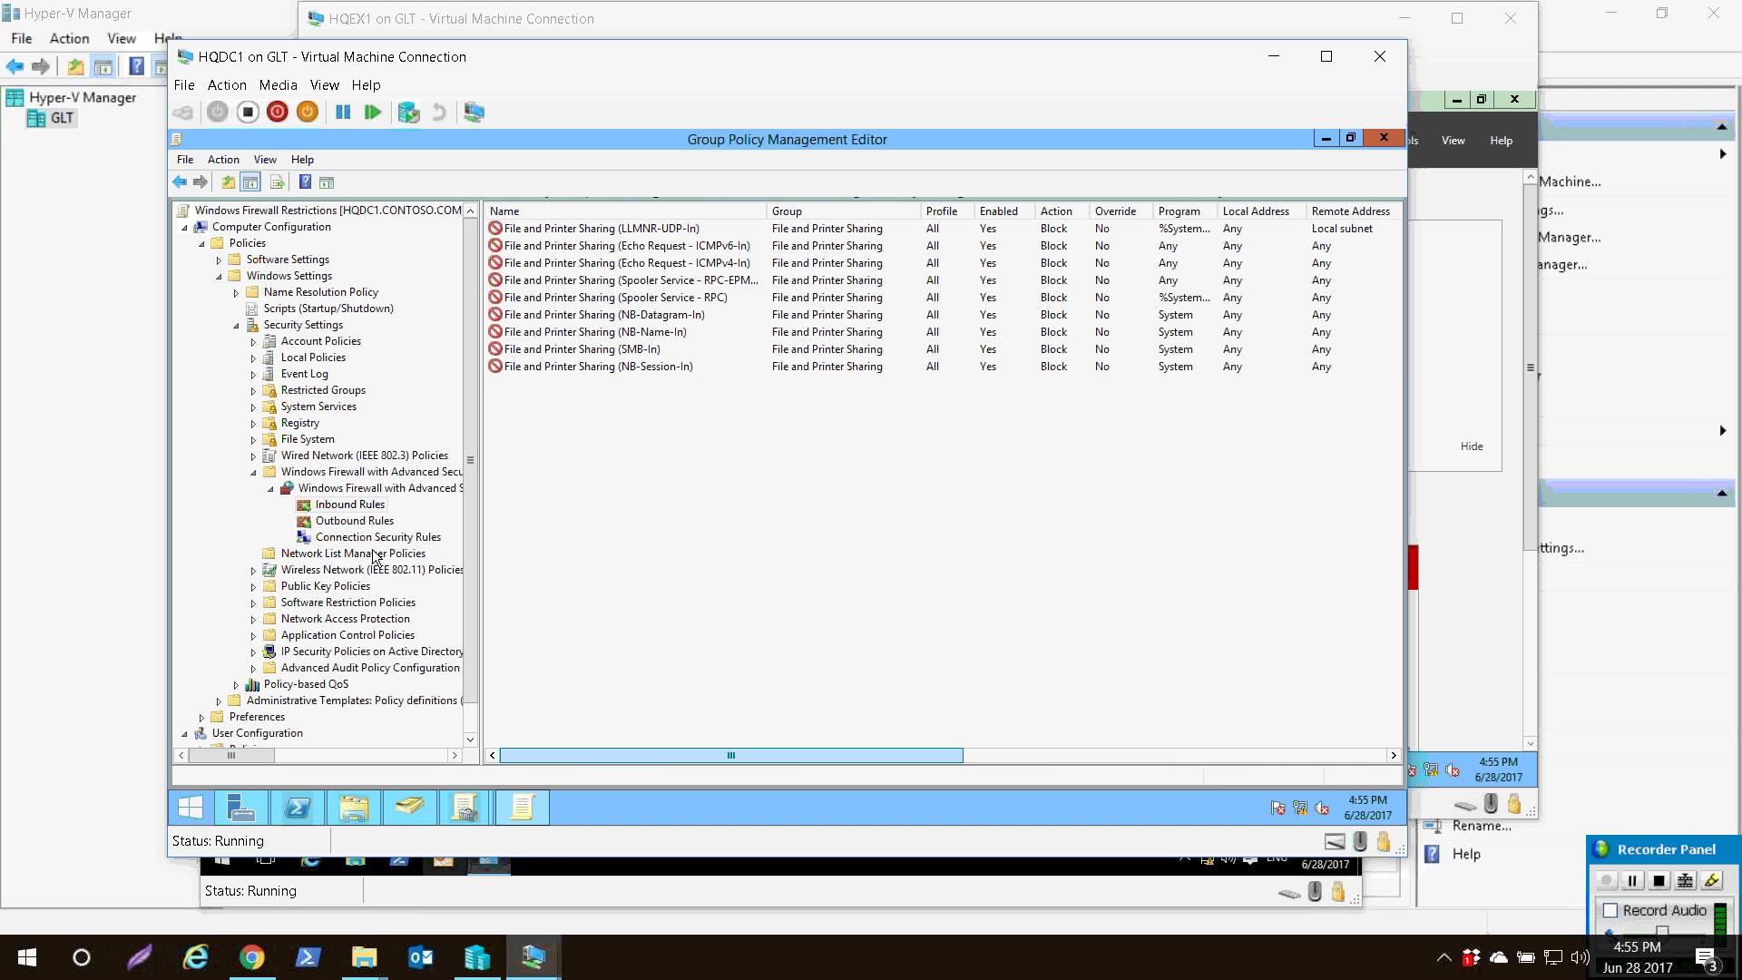
key(shift+F10)
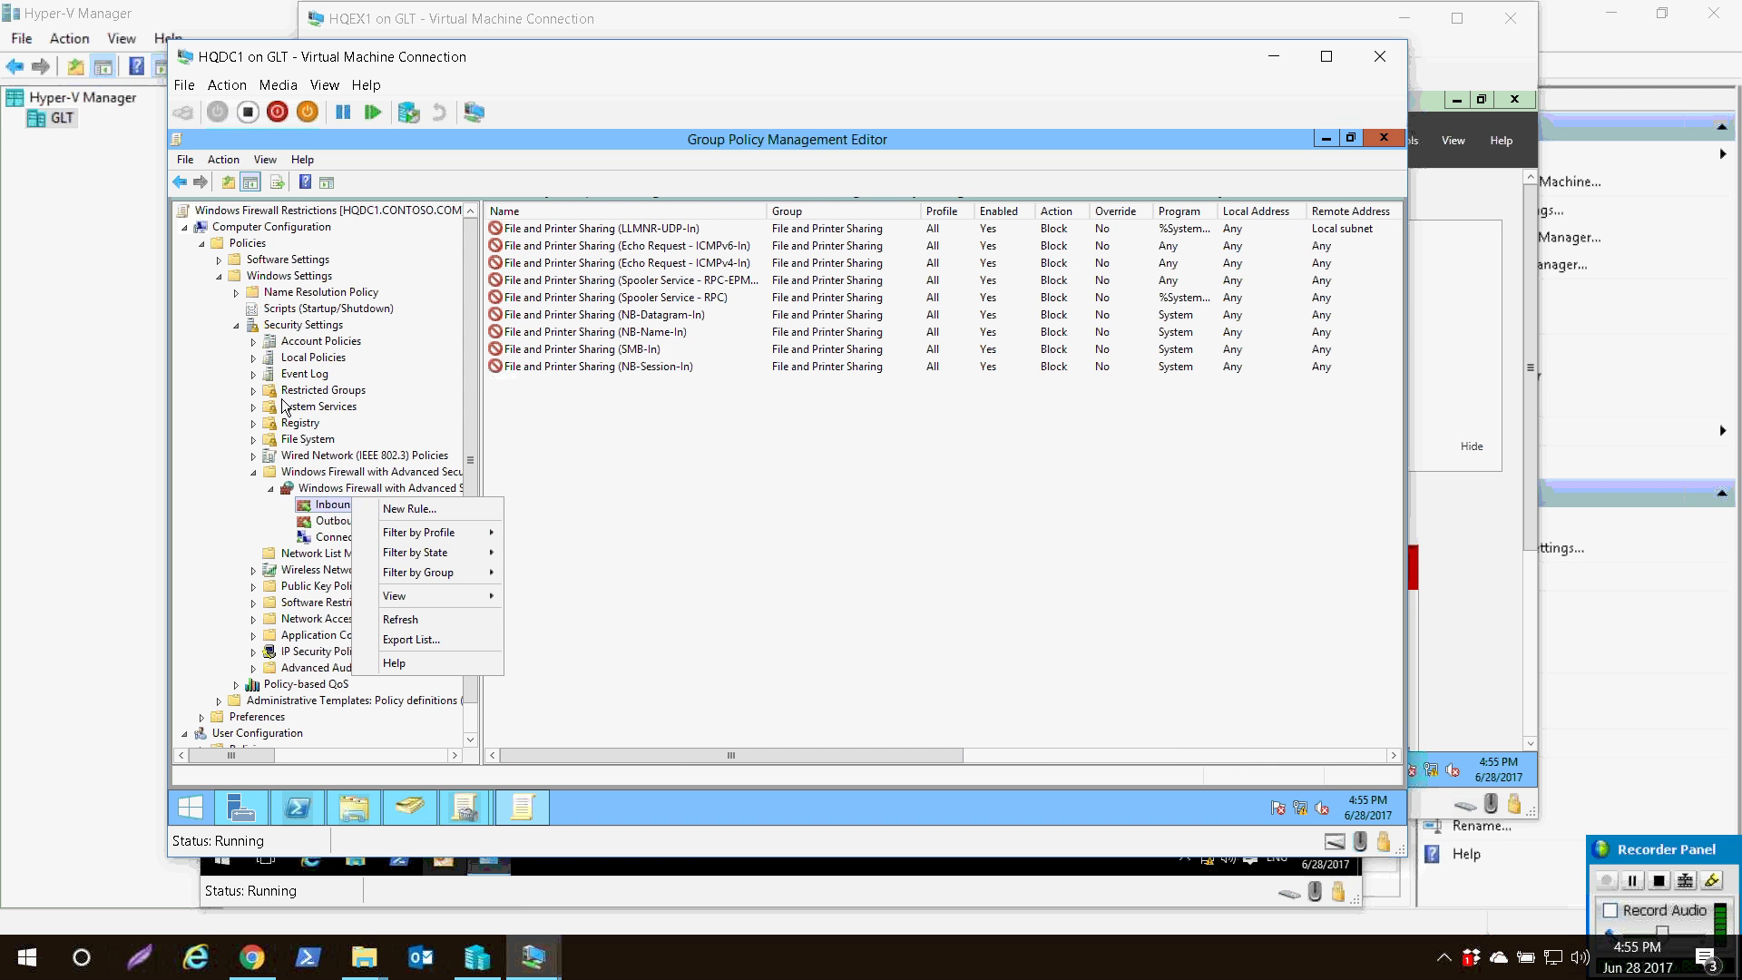
- Start a new predefined inbound rule for the File and Printer Sharing over SMBDirect group
key(Down)
key(Return)
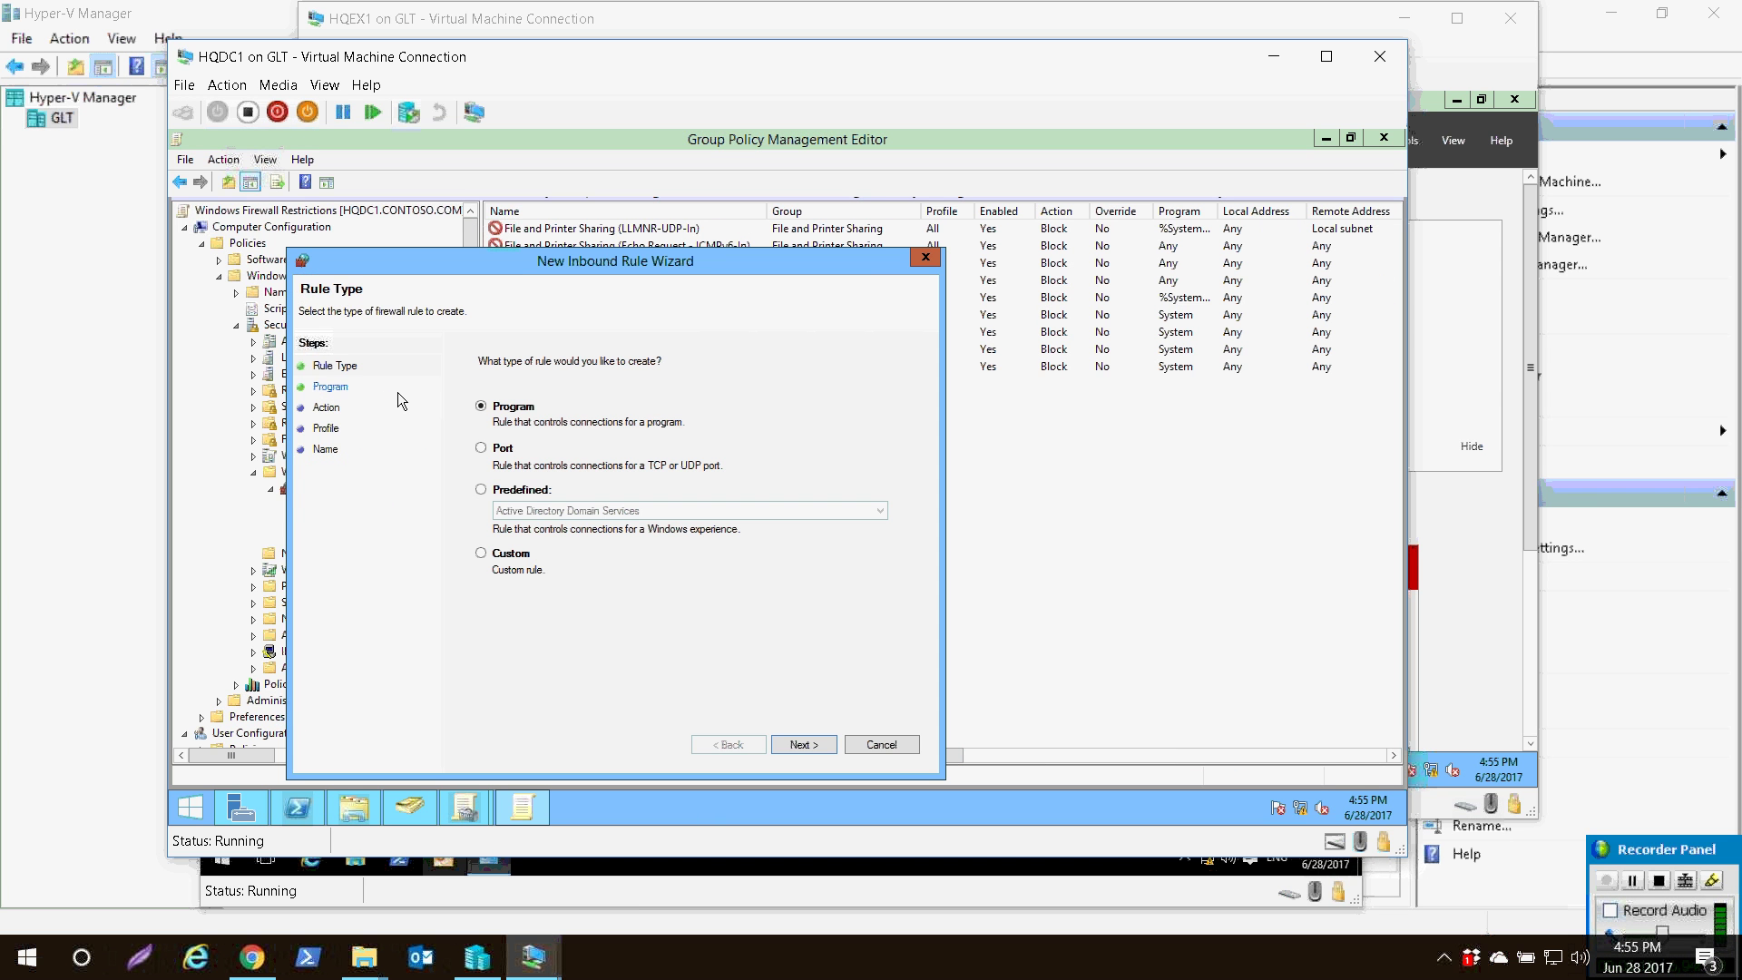
key(Down)
key(Down)
drag(470, 260, 623, 221)
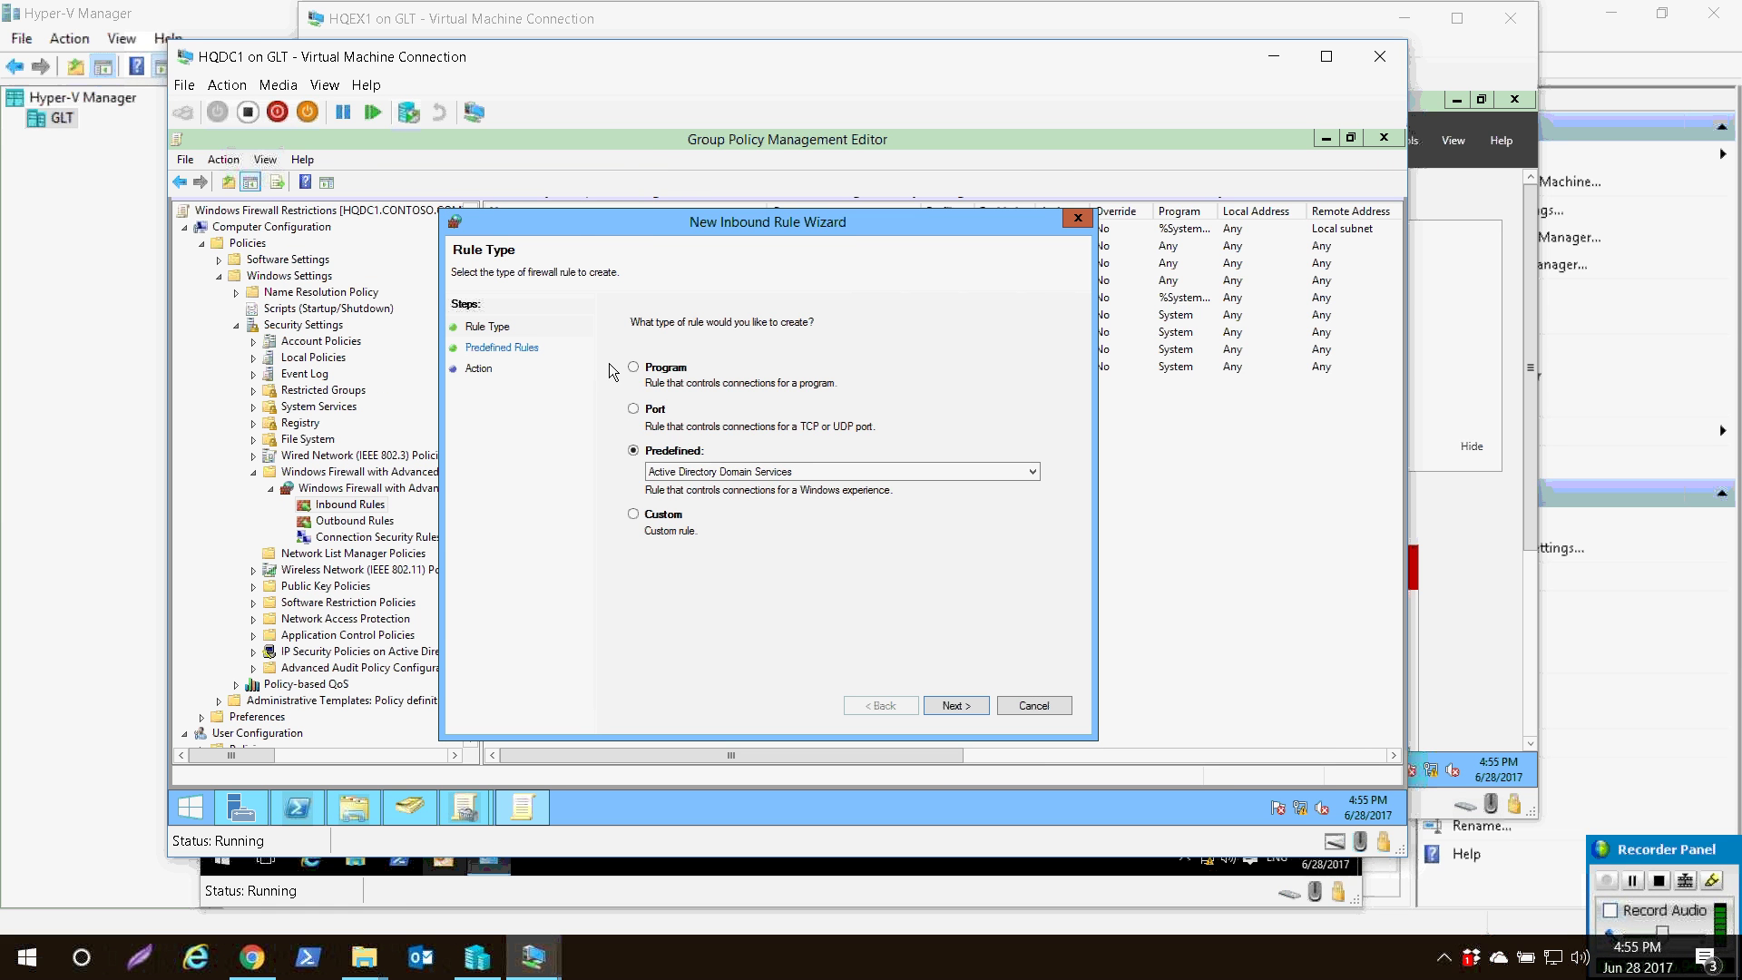
key(alt+Down)
key(Page_Down)
key(Up)
key(Up)
key(Up)
key(Up)
key(Up)
key(Up)
key(Up)
key(Up)
key(Up)
key(Up)
key(Up)
key(Up)
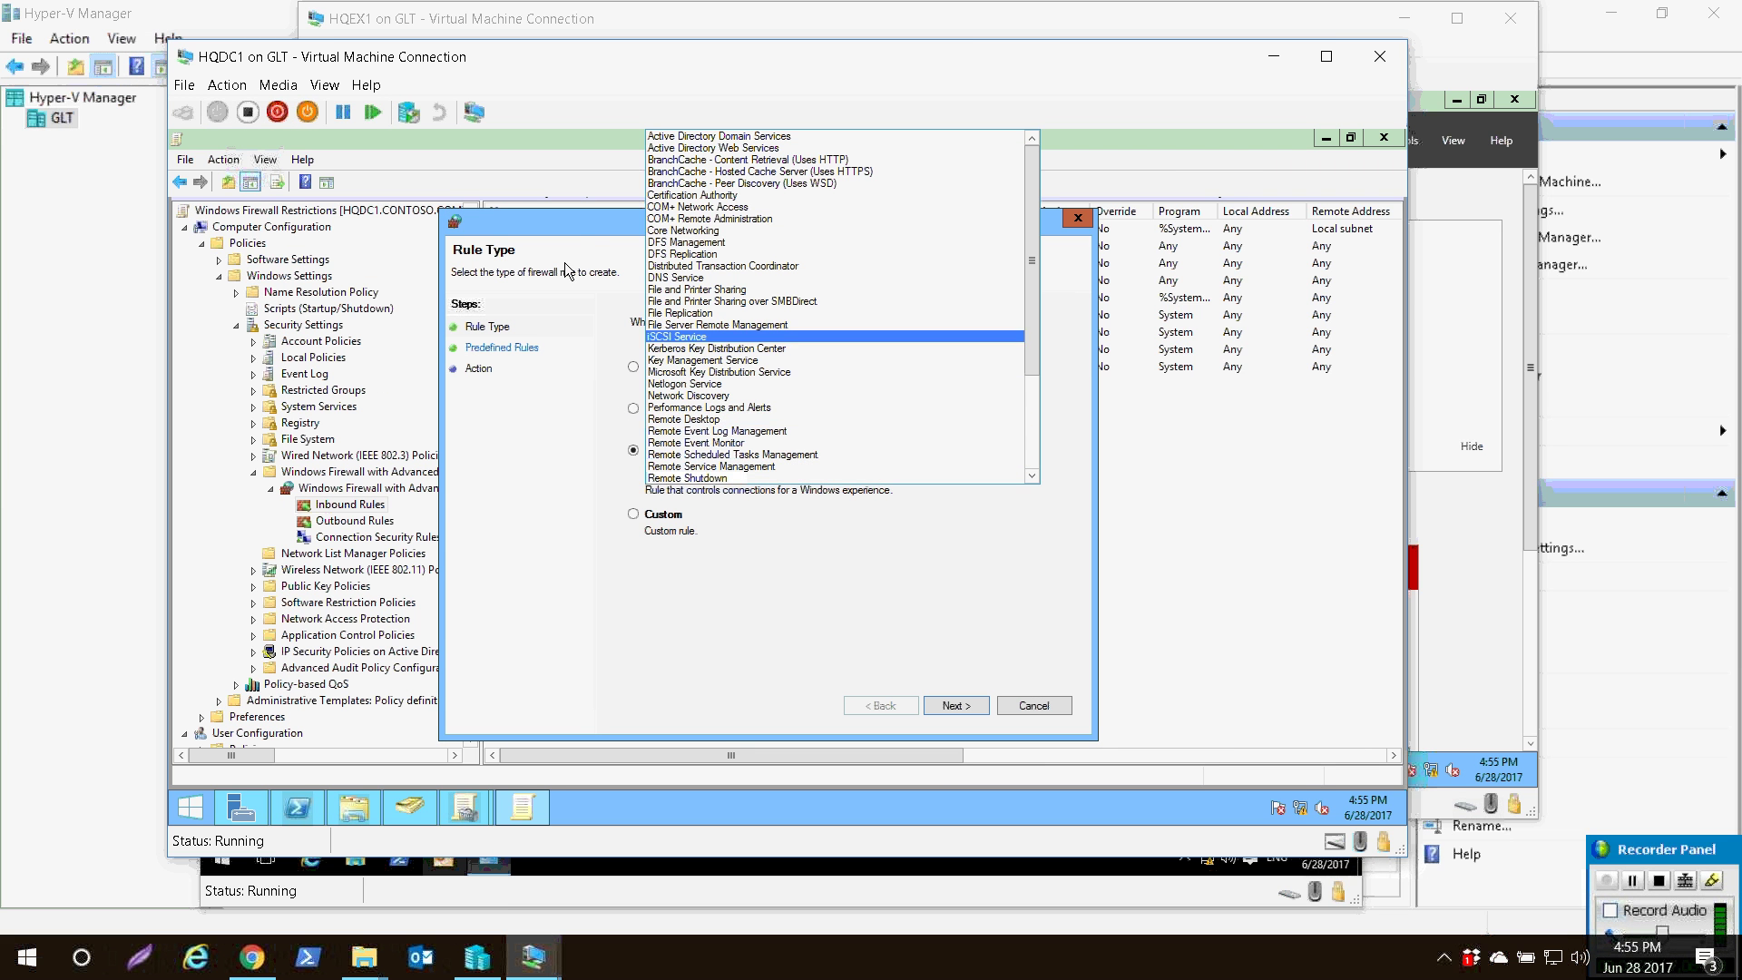
key(Up)
key(Up)
key(Up)
key(Return)
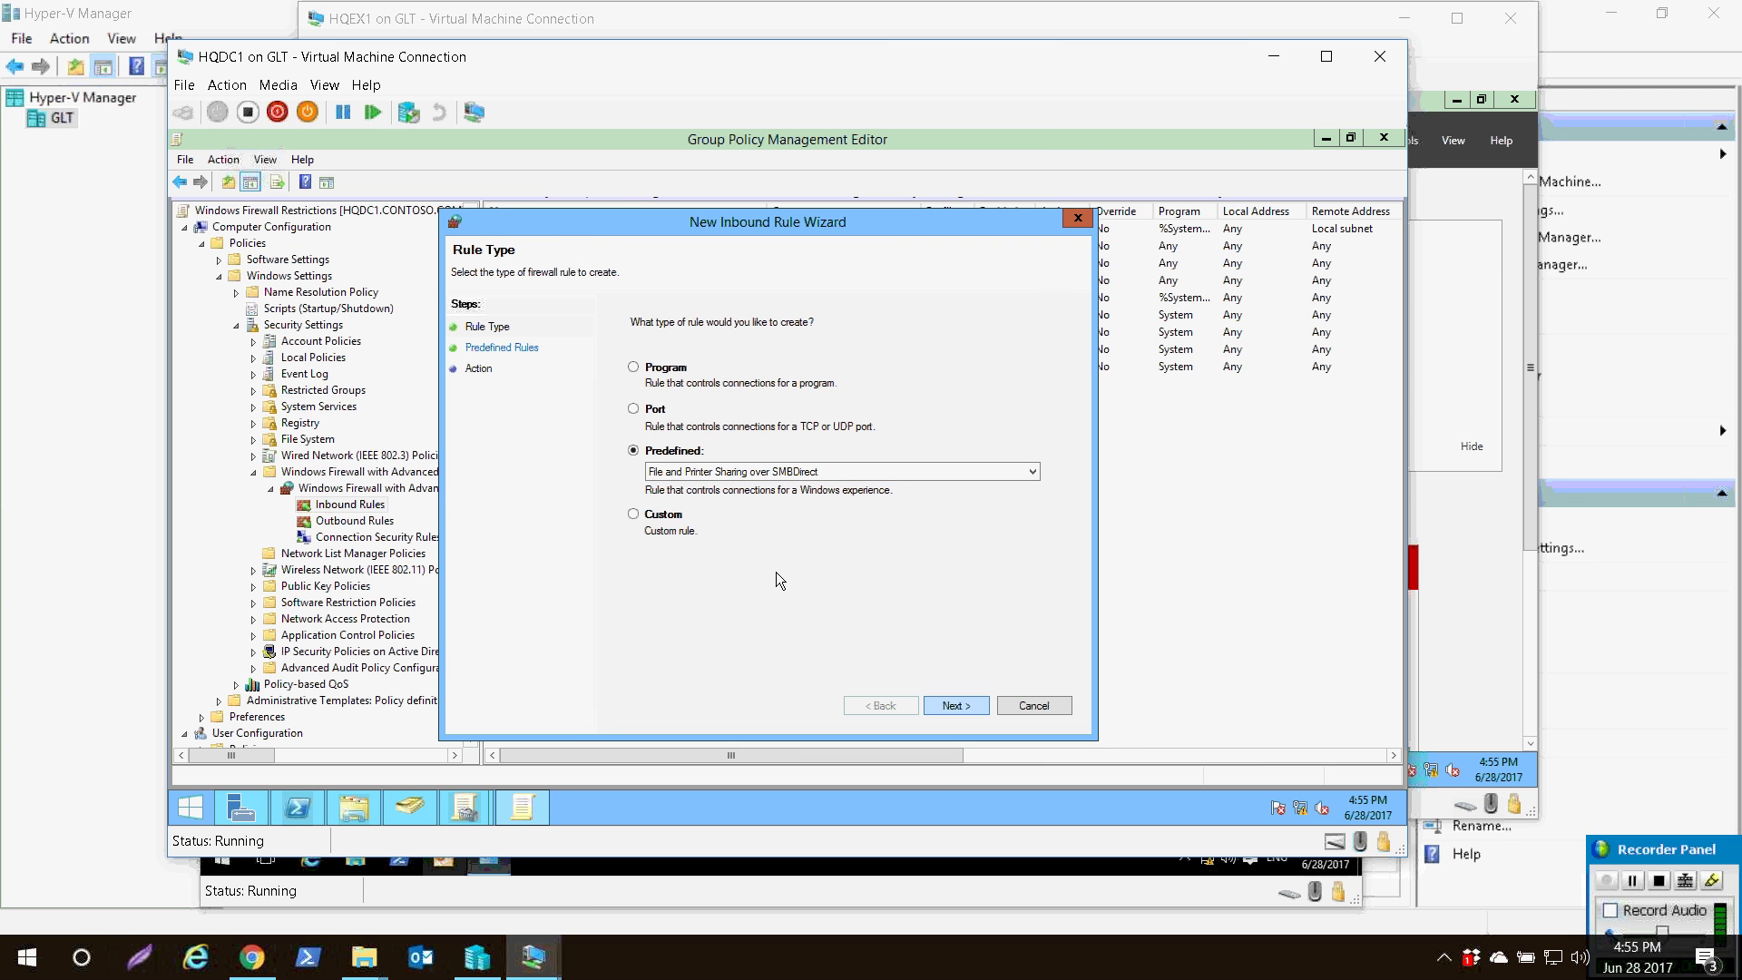
- Review the SMBDirect (iWARP-In) predefined rule and finish it as a Block the connection rule
key(Return)
key(Return)
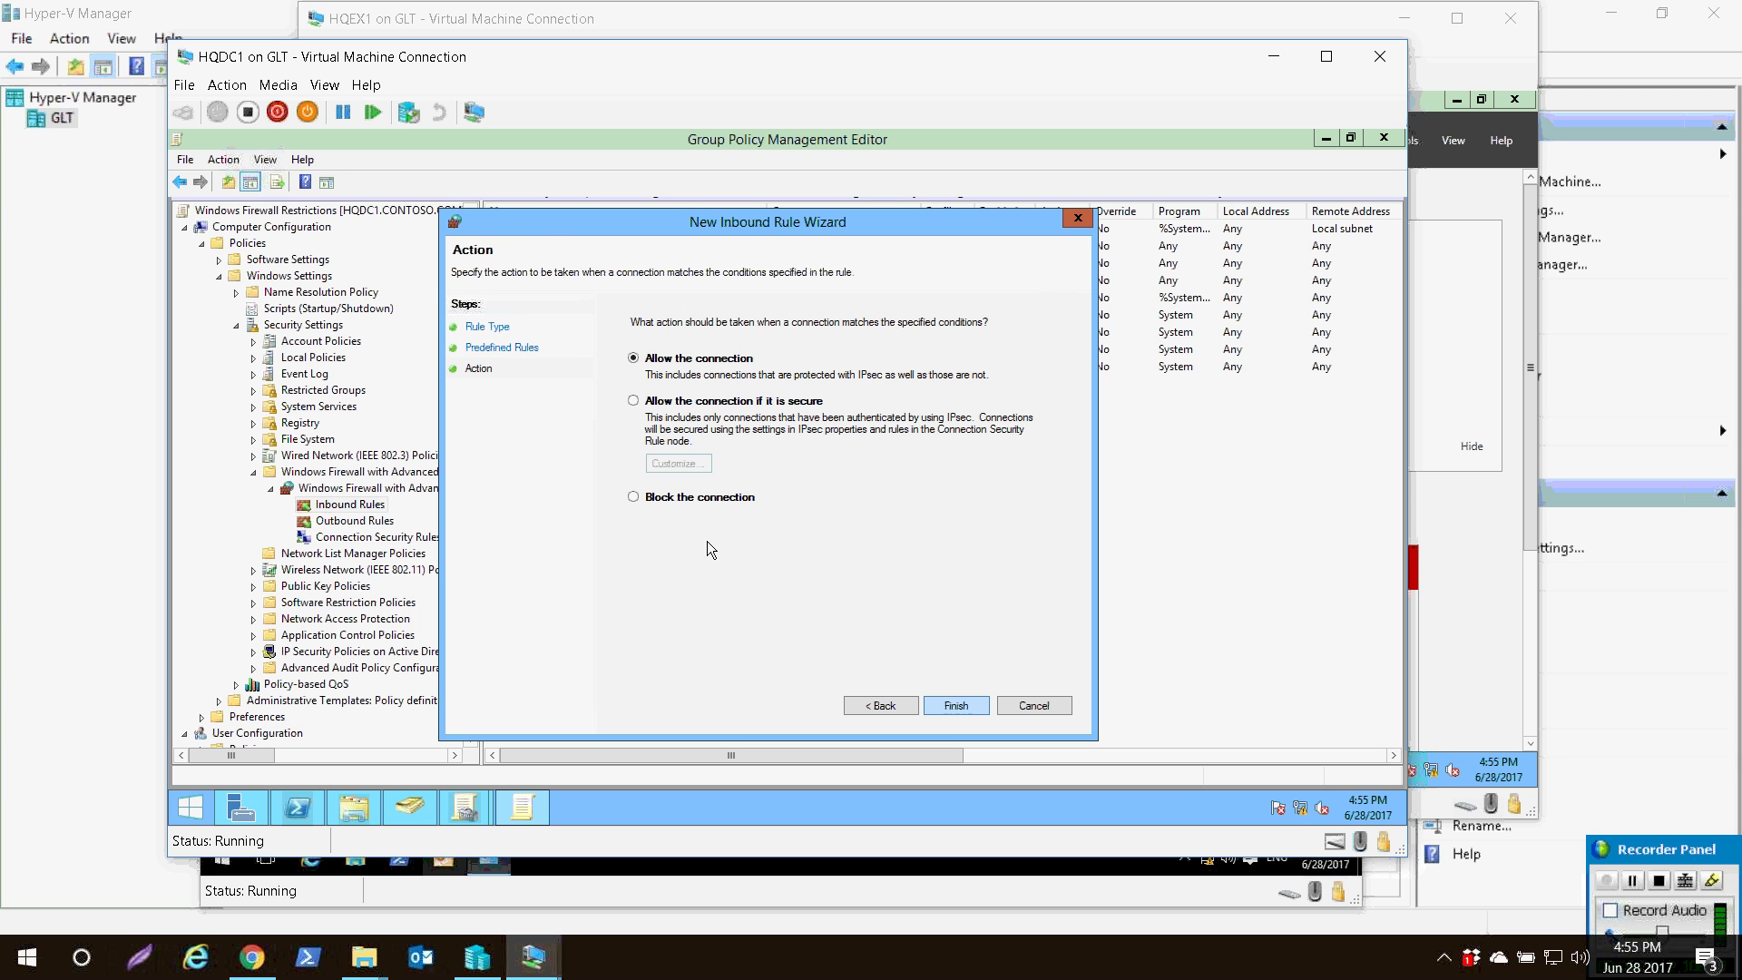
key(alt+b)
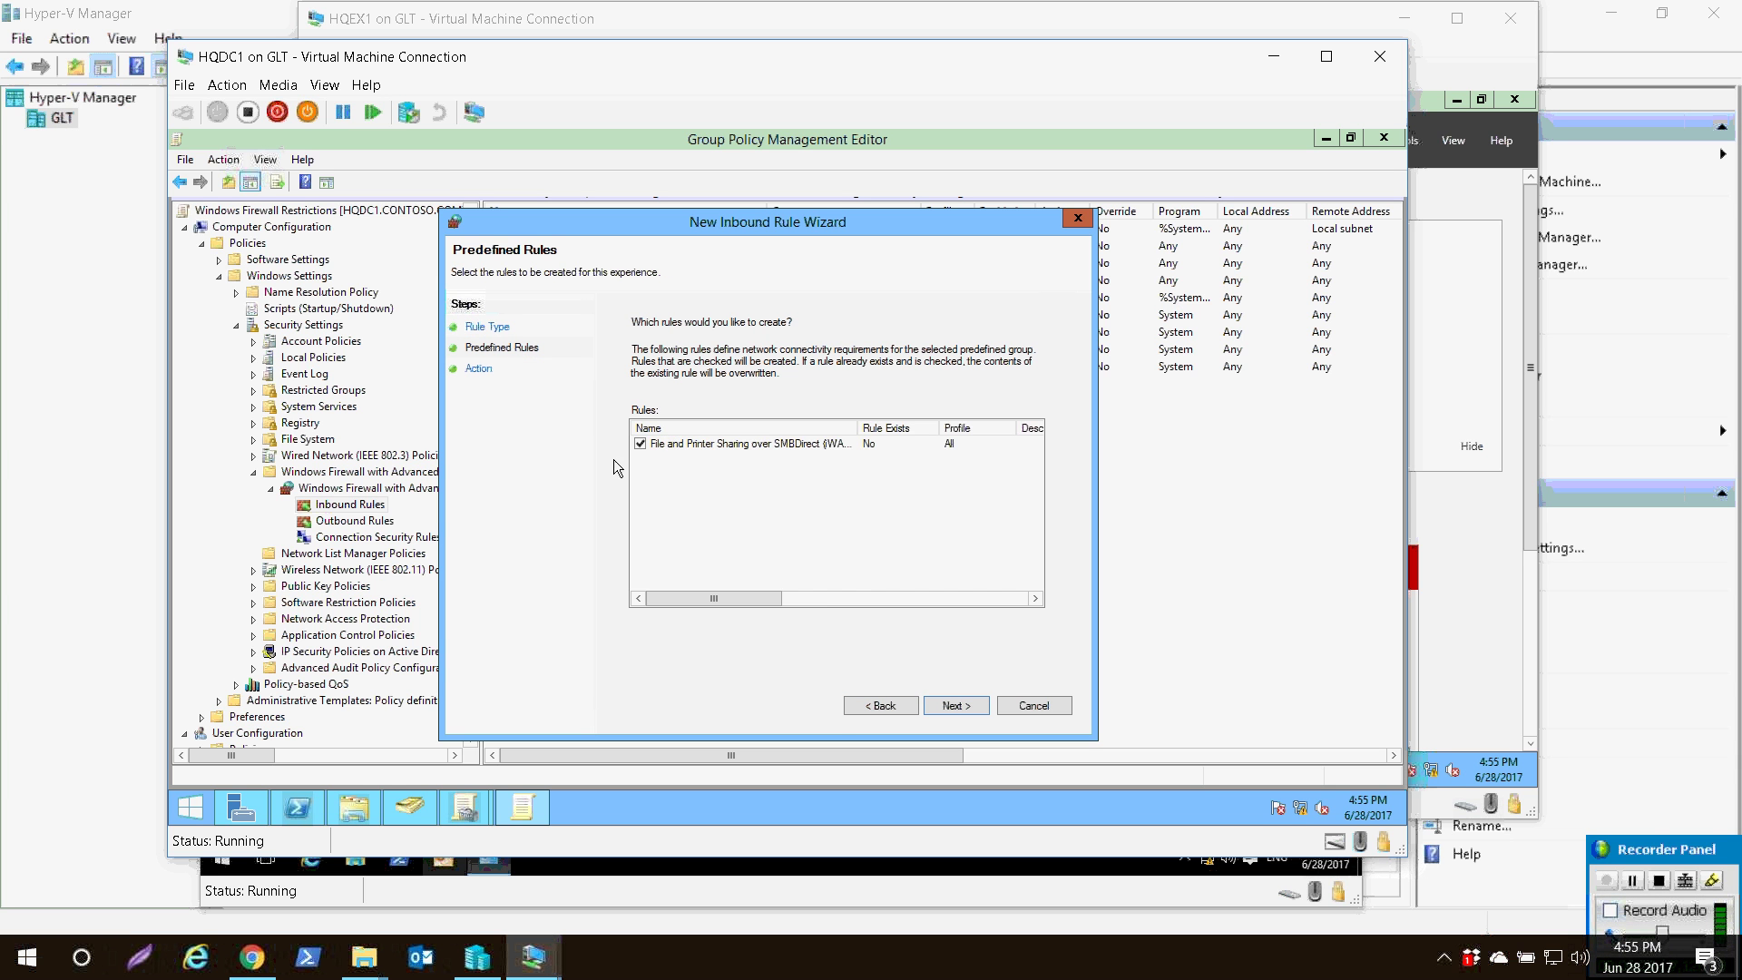
scroll(633, 485, right, 5)
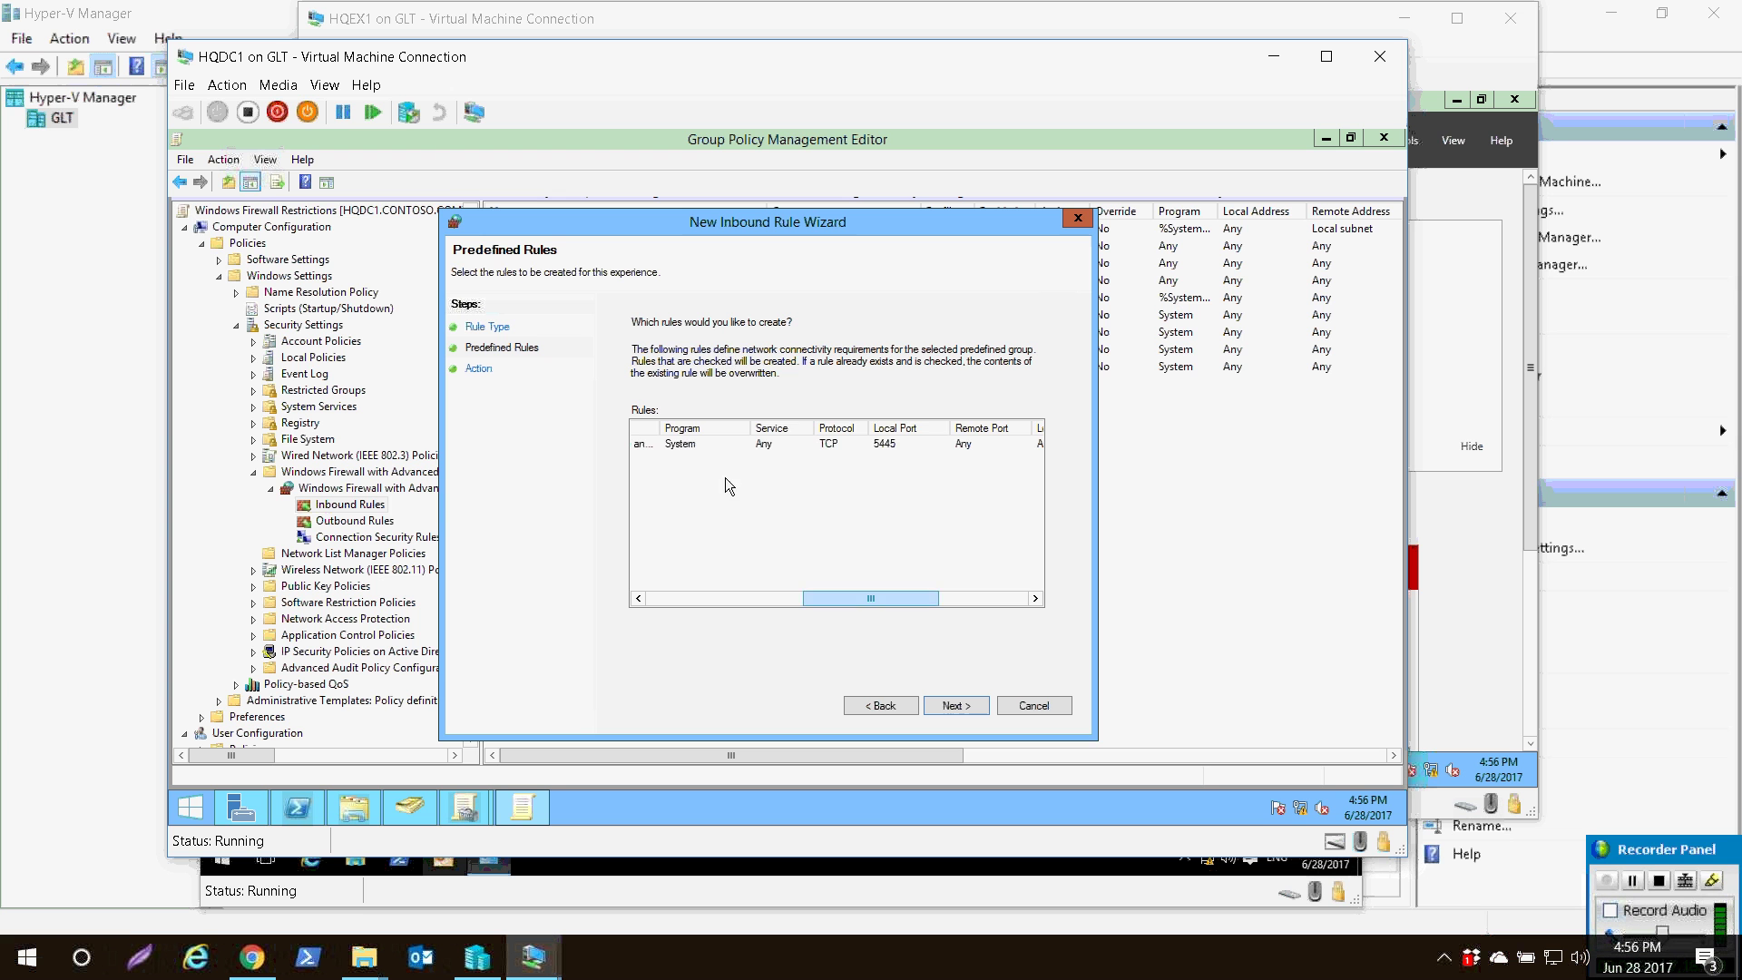
scroll(726, 477, right, 2)
scroll(798, 486, left, 7)
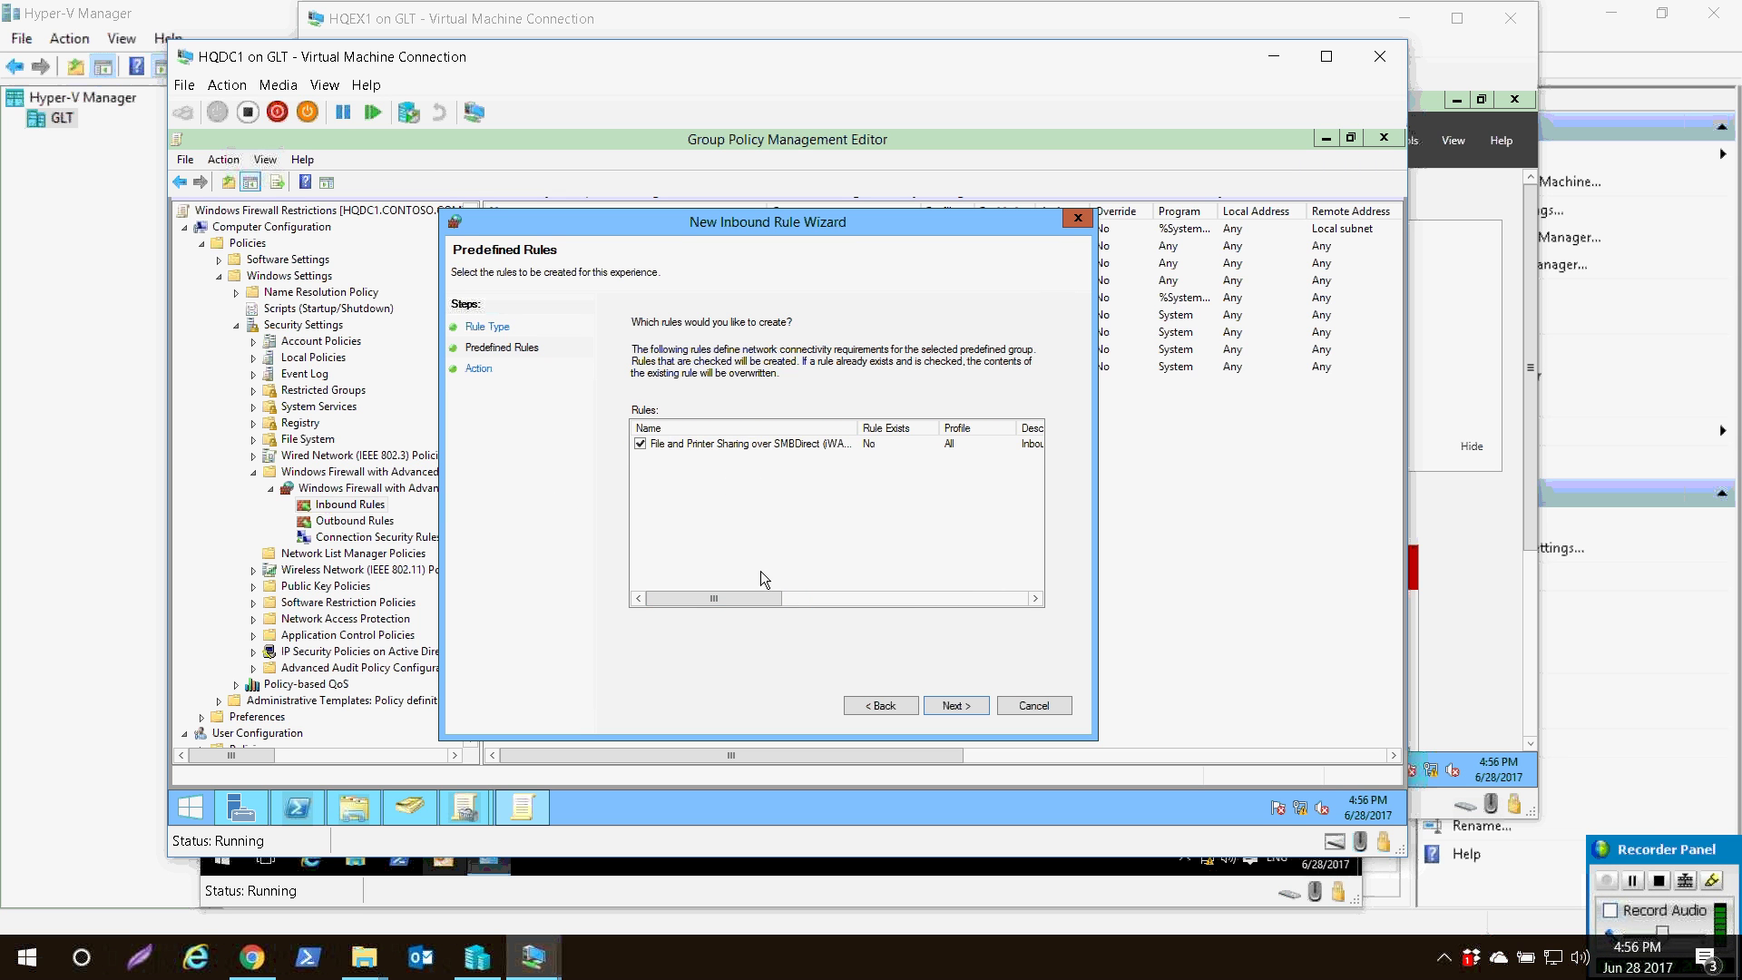
key(Return)
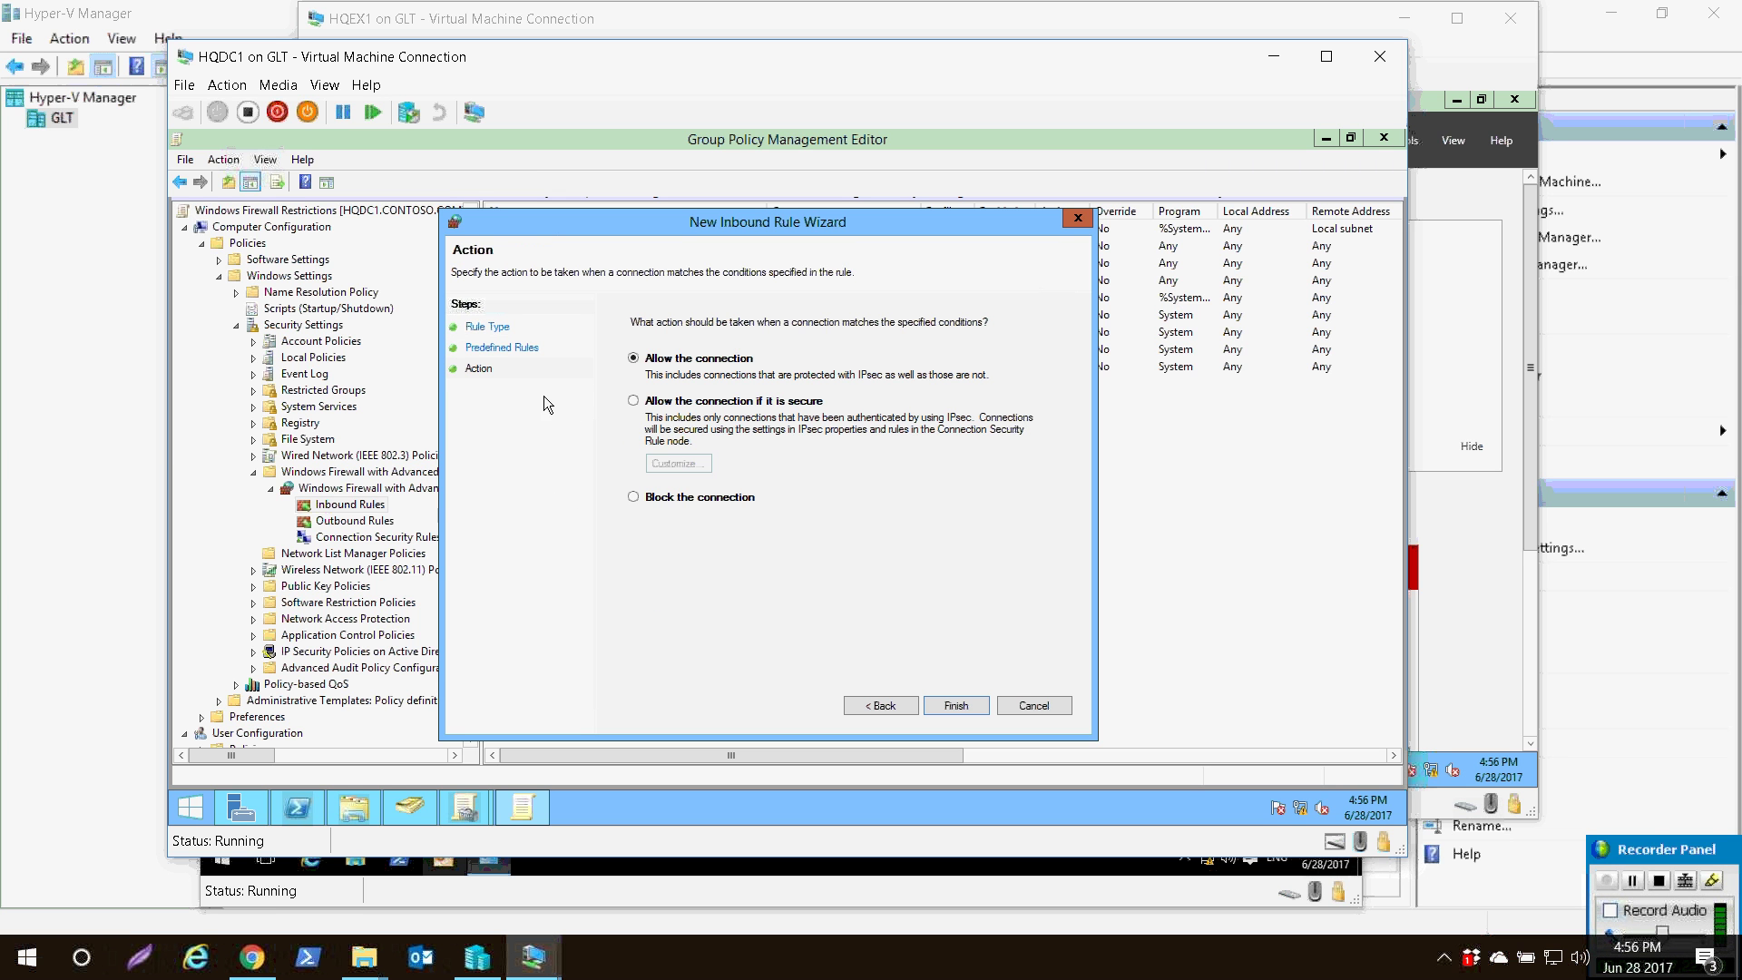
key(Return)
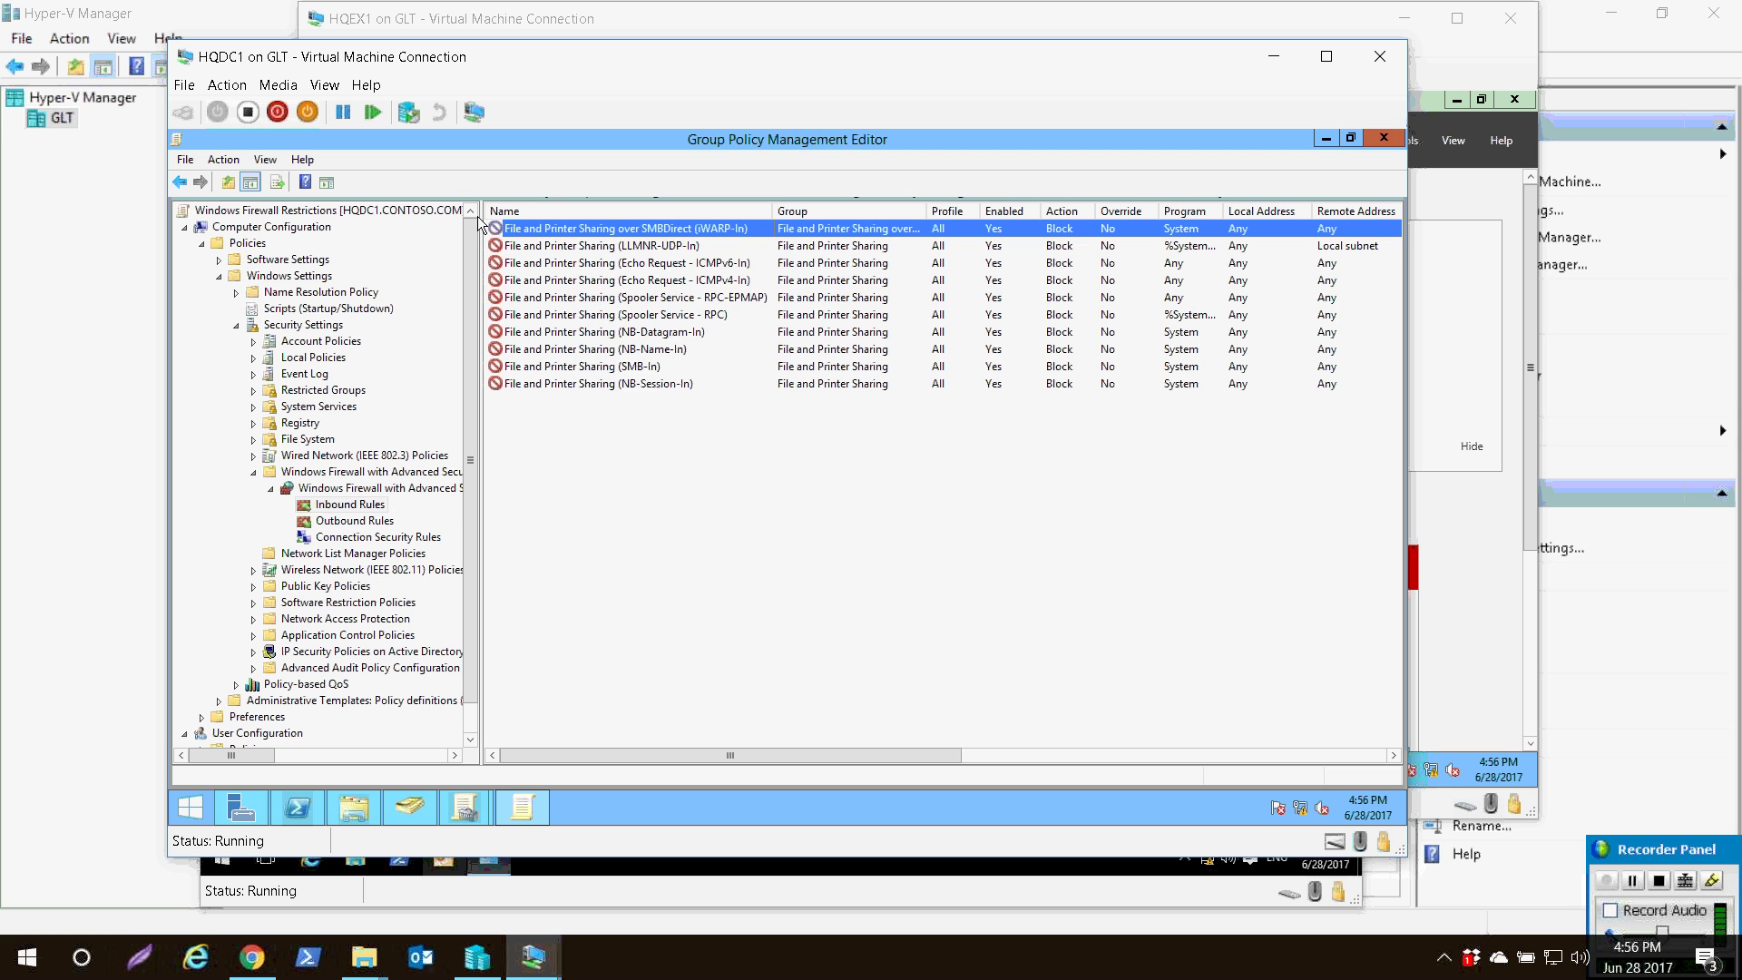
- Inspect the Echo Request ICMPv6-In rule's scope and close it unchanged
double_click(562, 262)
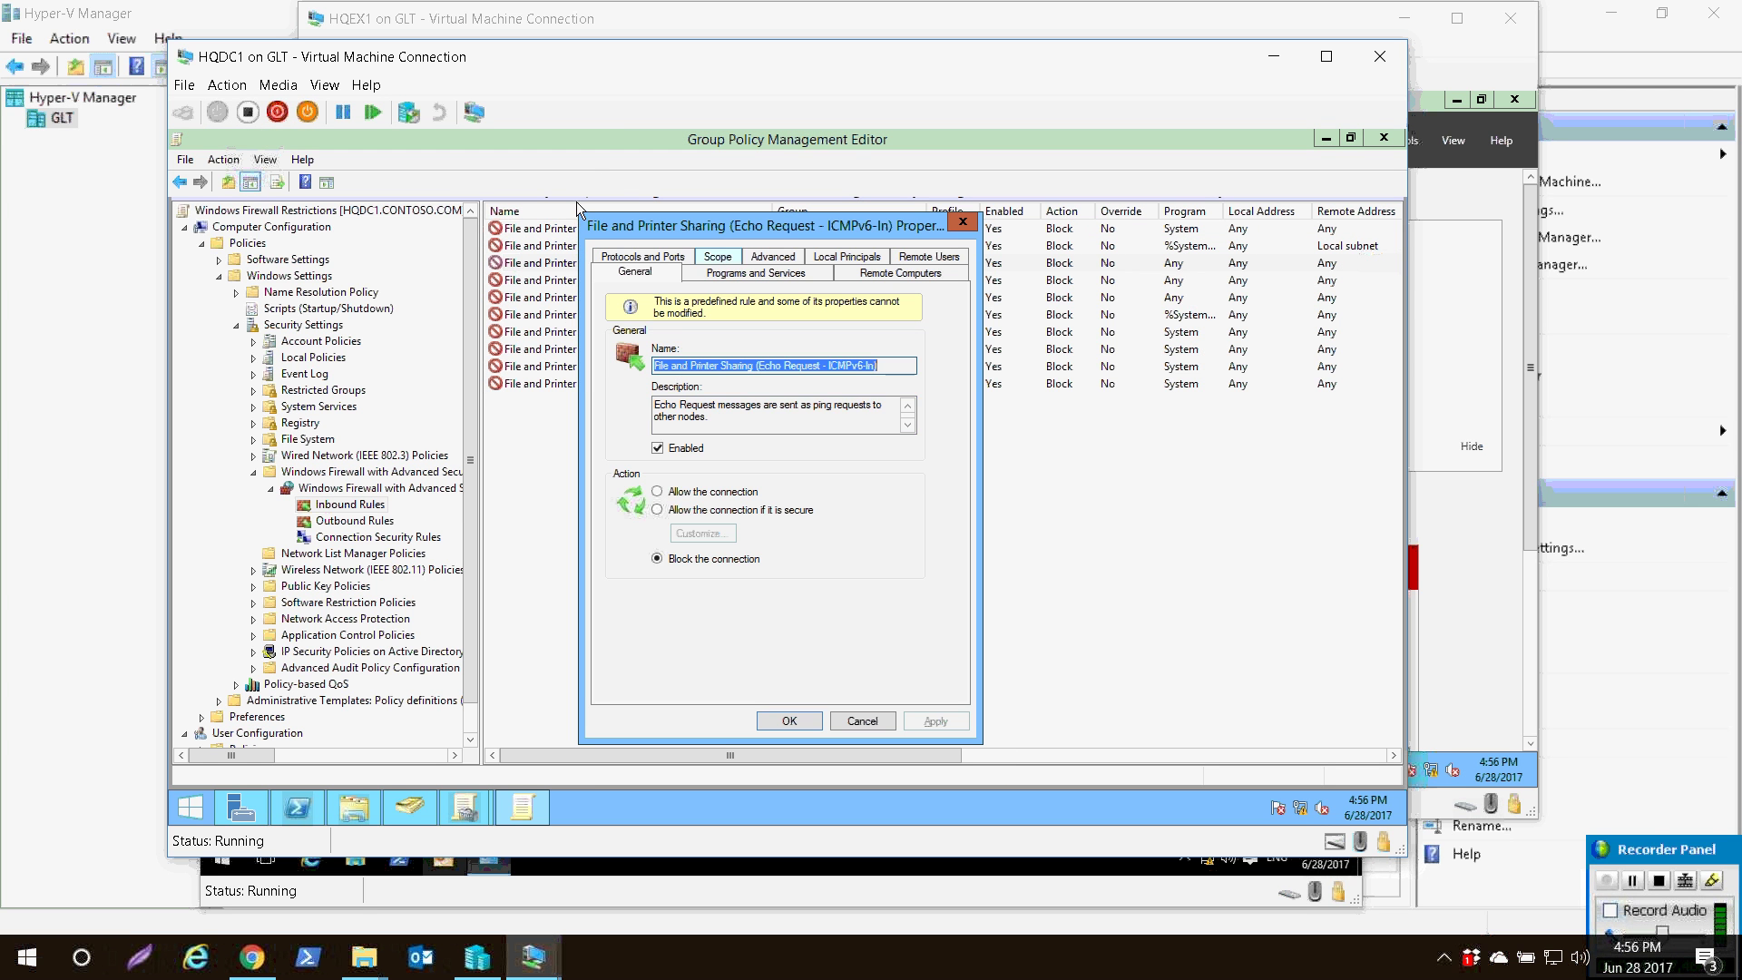
click(717, 257)
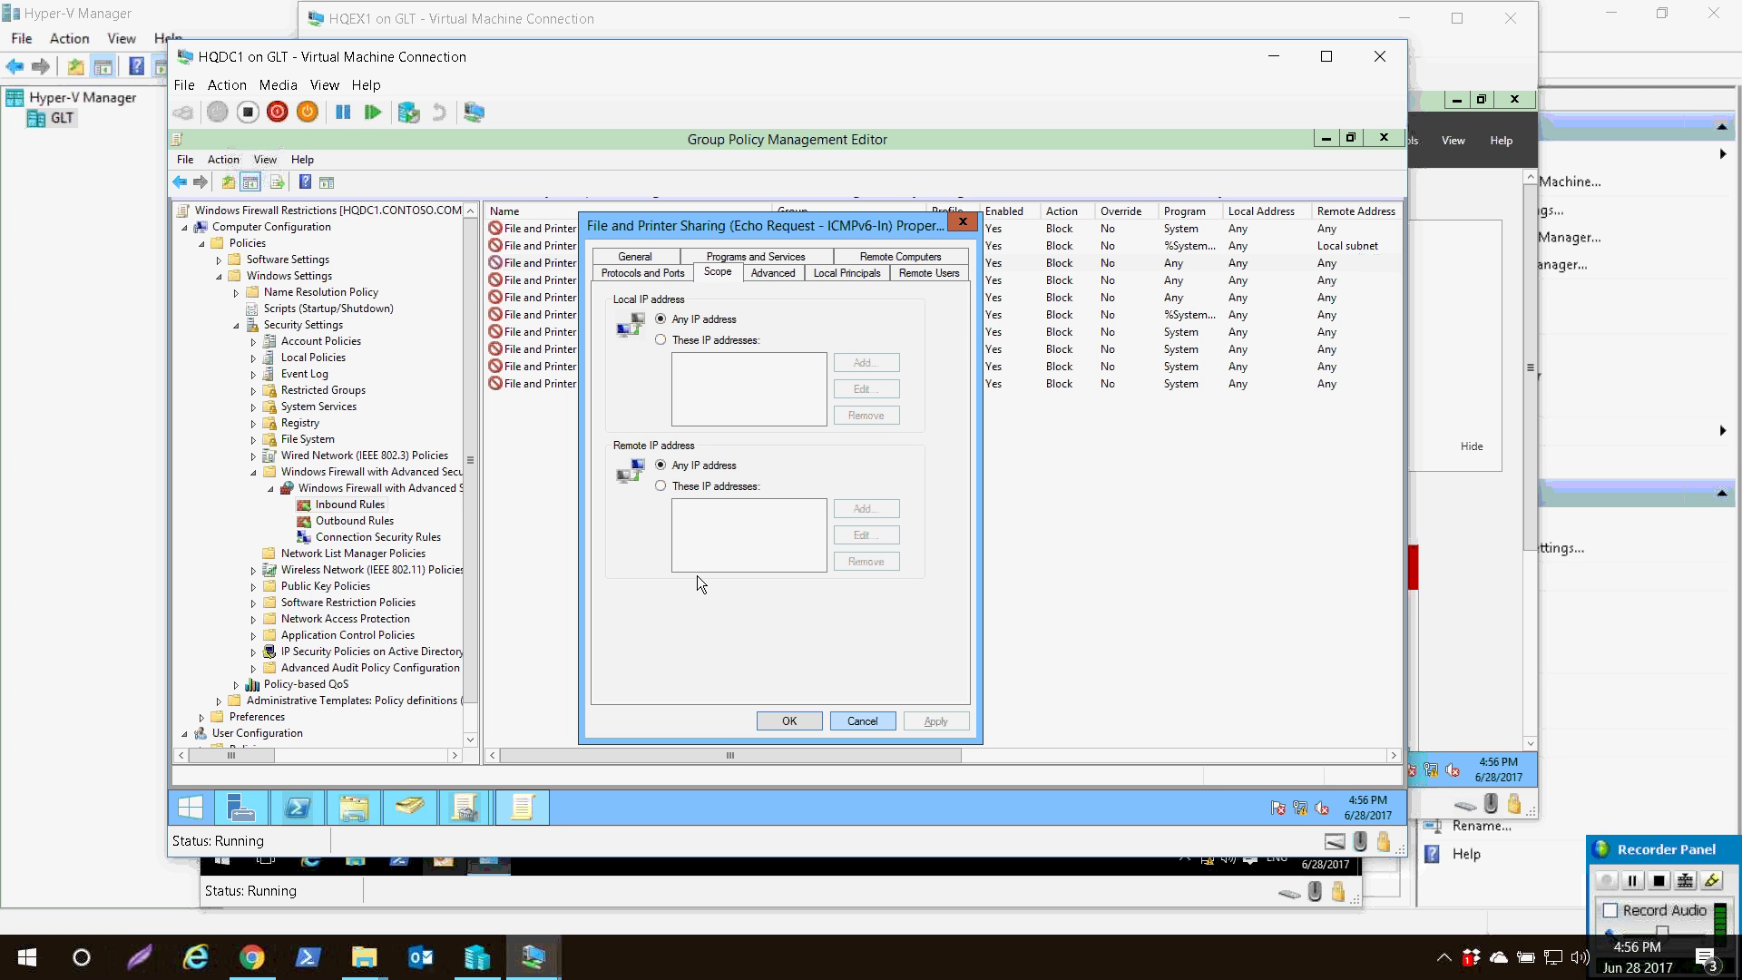
key(Escape)
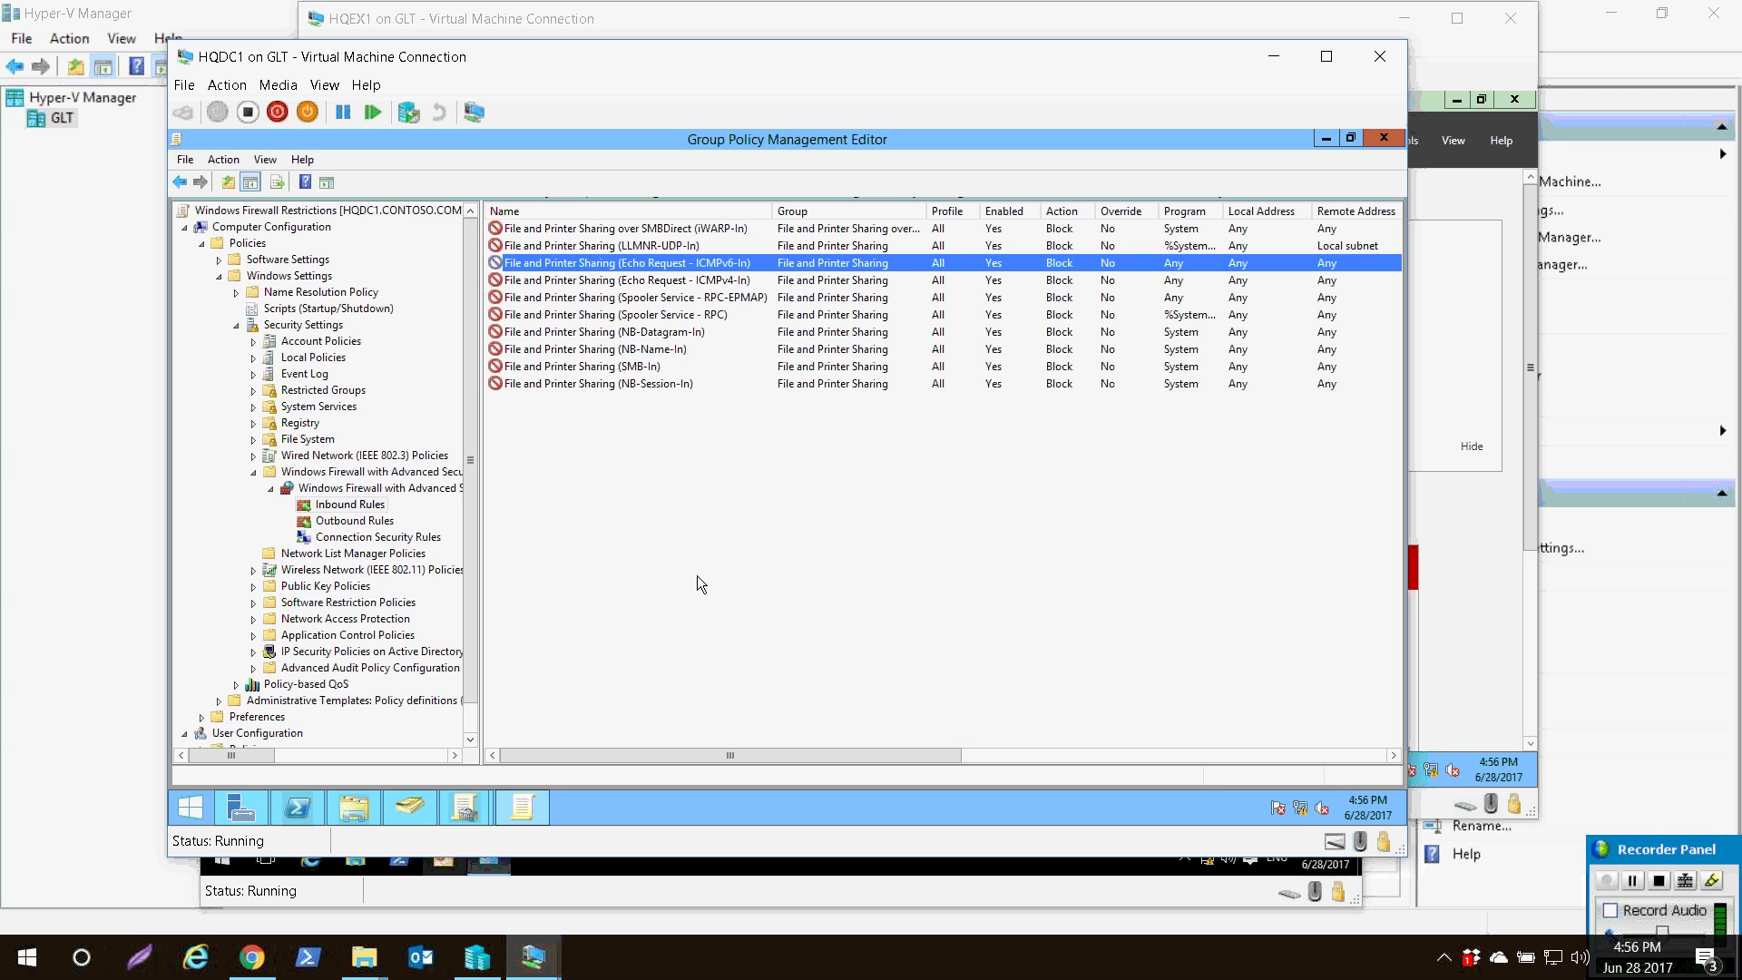
- Restrict the SMBDirect iWARP-In rule's remote IP addresses to range 192.168.10.21–192.168.10.22
double_click(497, 229)
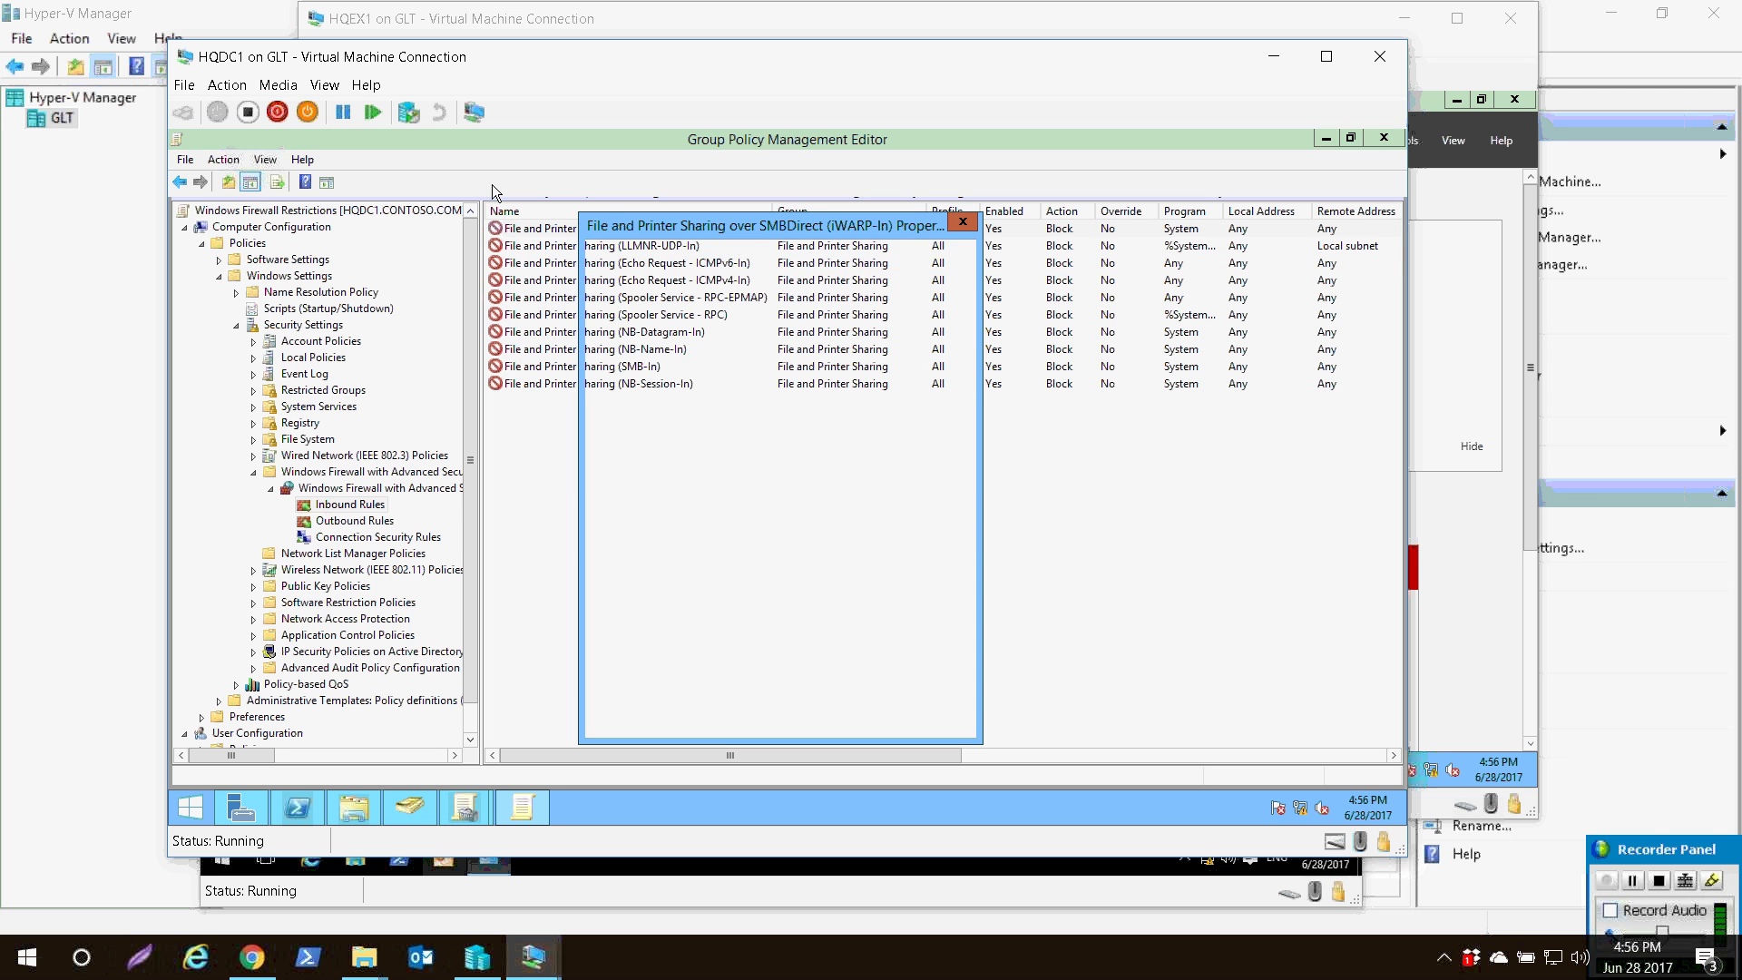
click(718, 256)
click(678, 487)
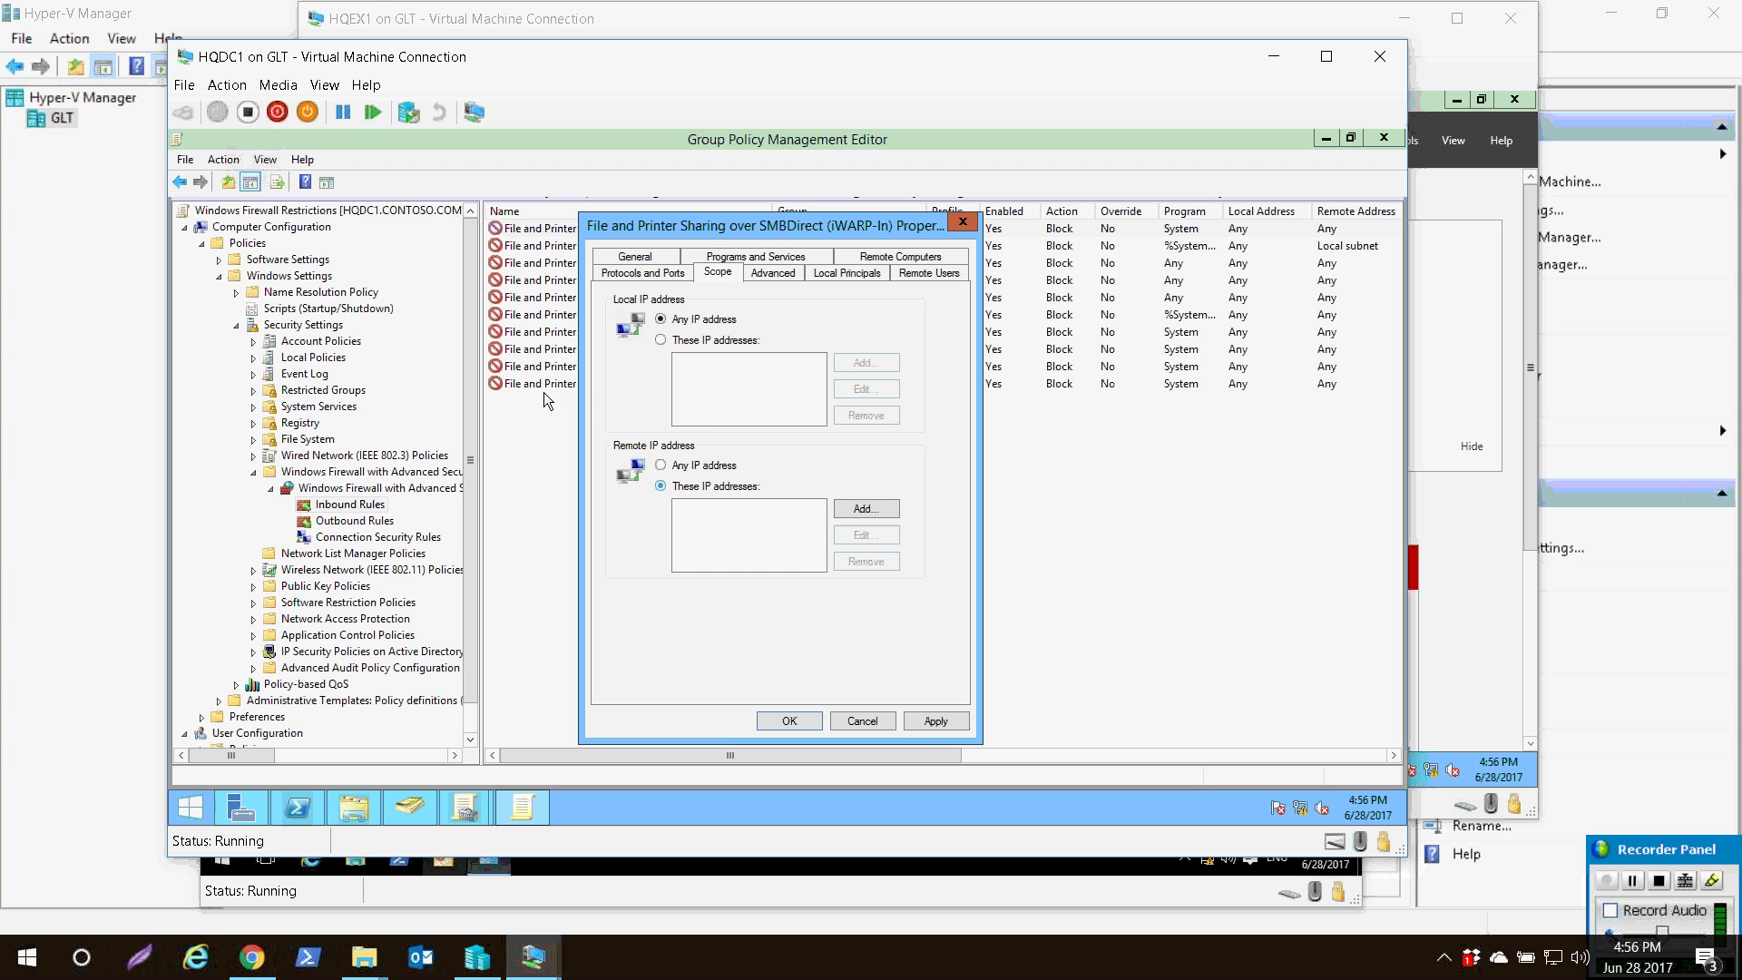
click(865, 509)
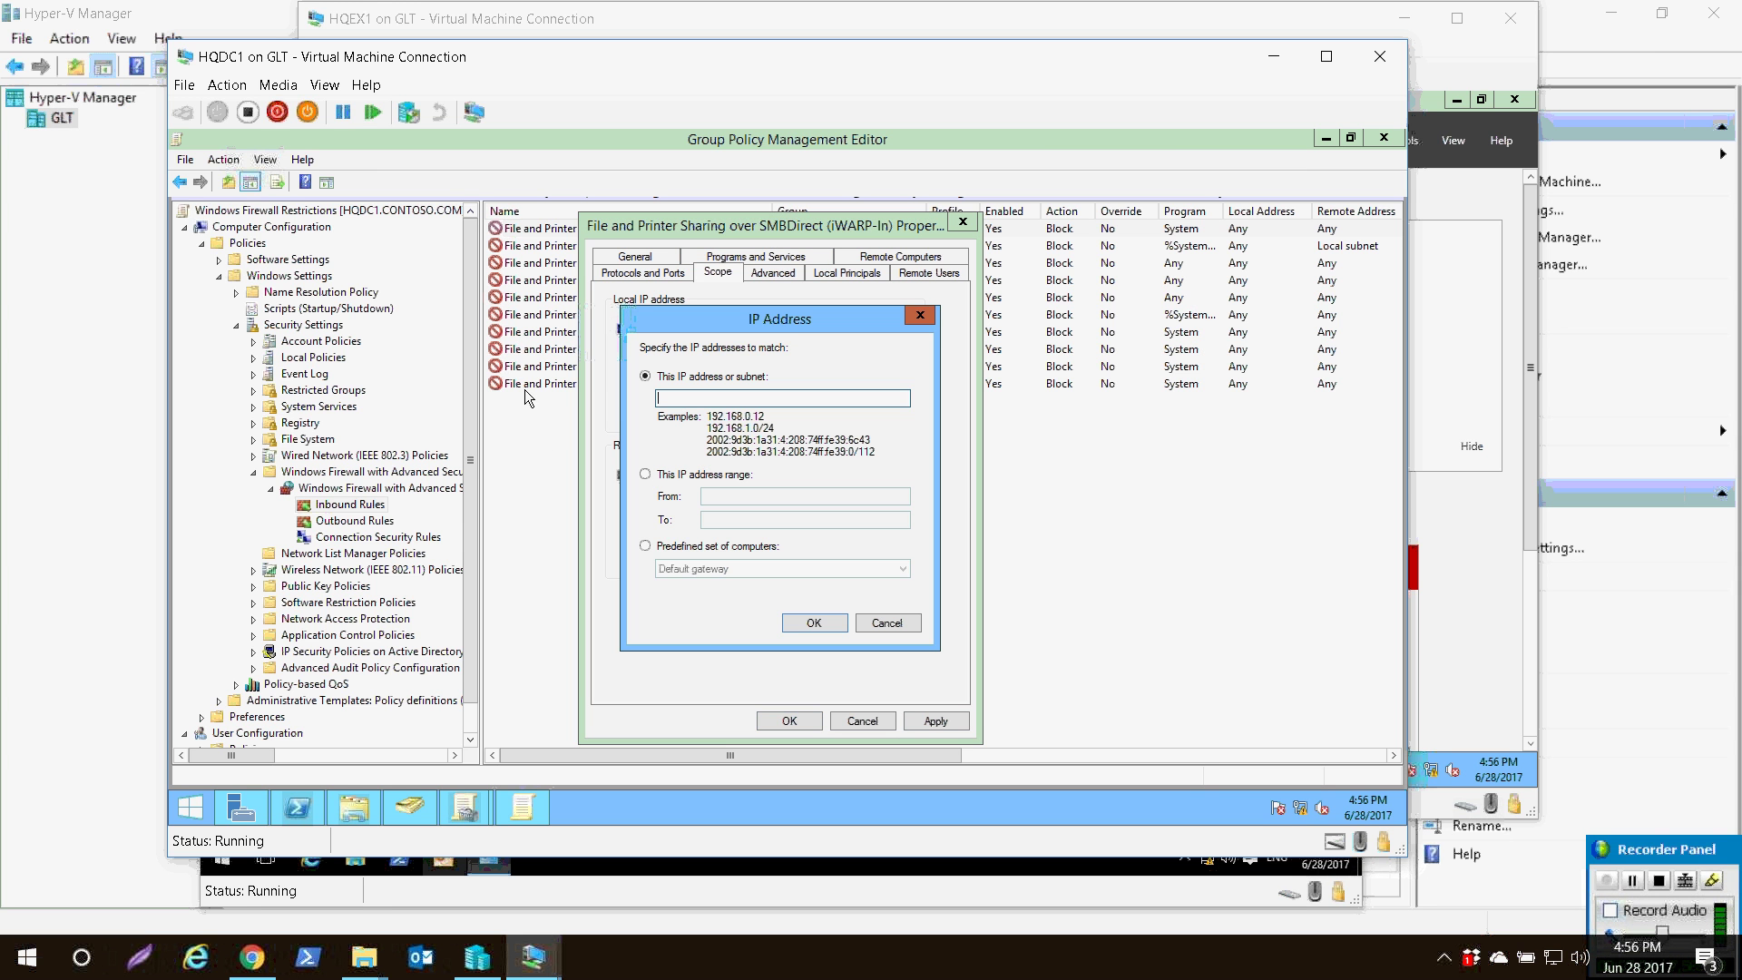
click(656, 473)
text(192.168.10.21)
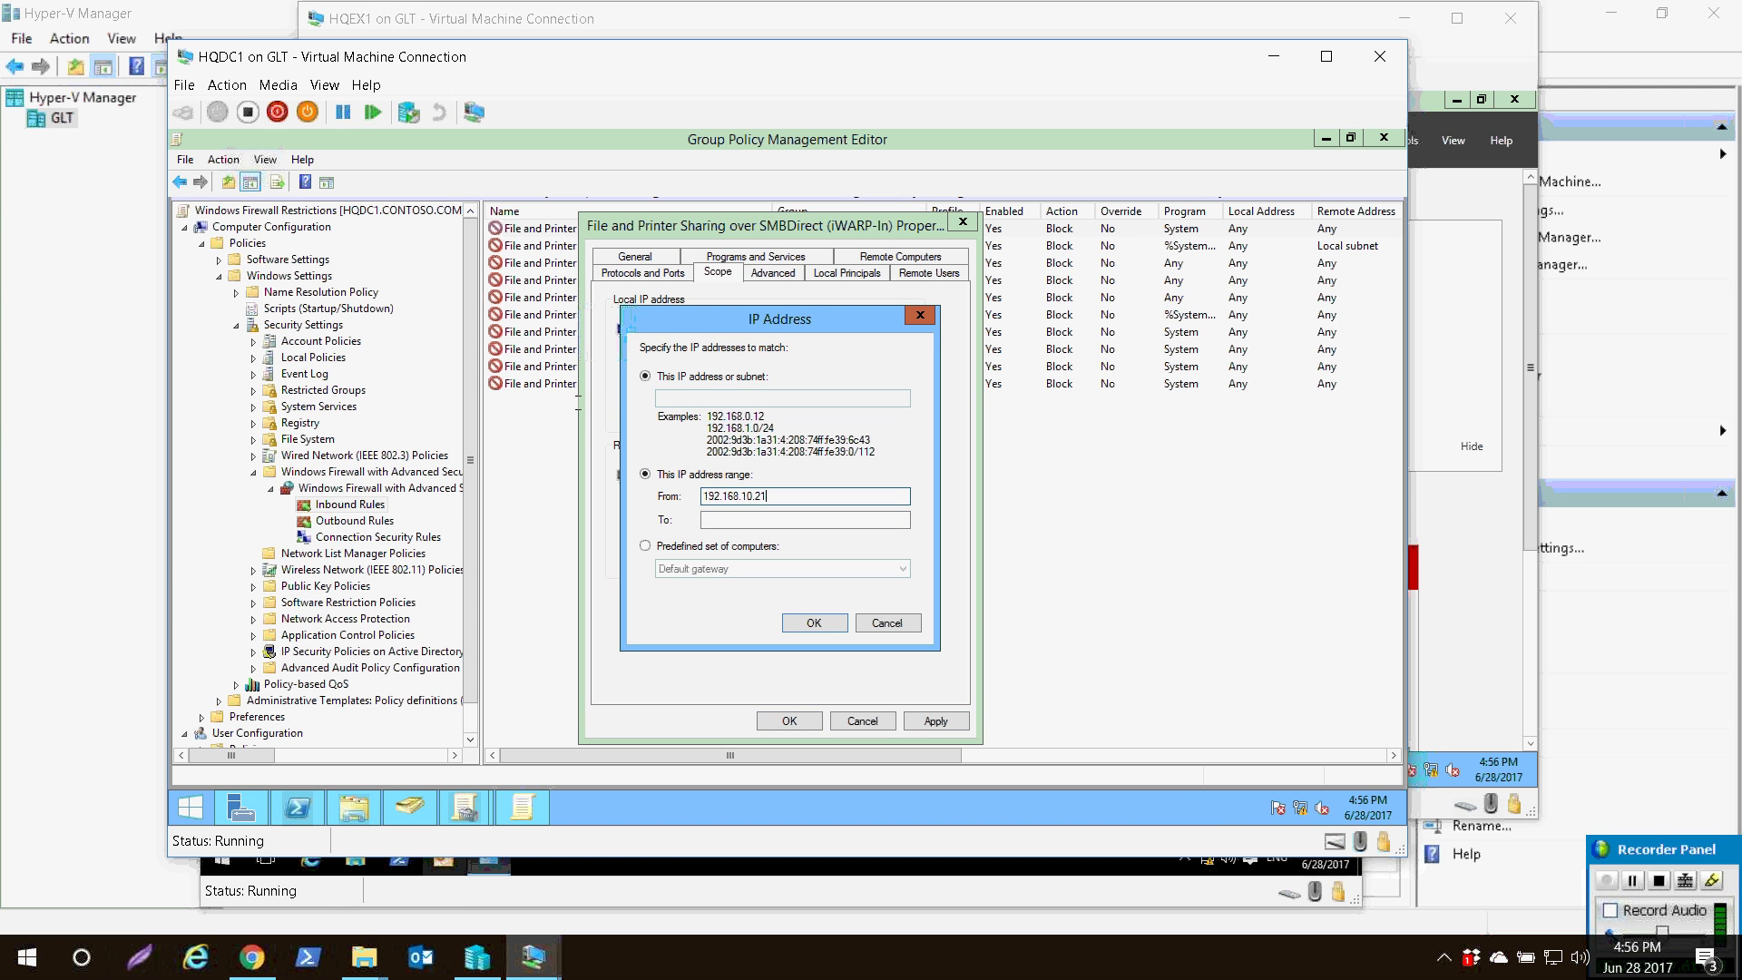
key(Tab)
text(192.168.10.21)
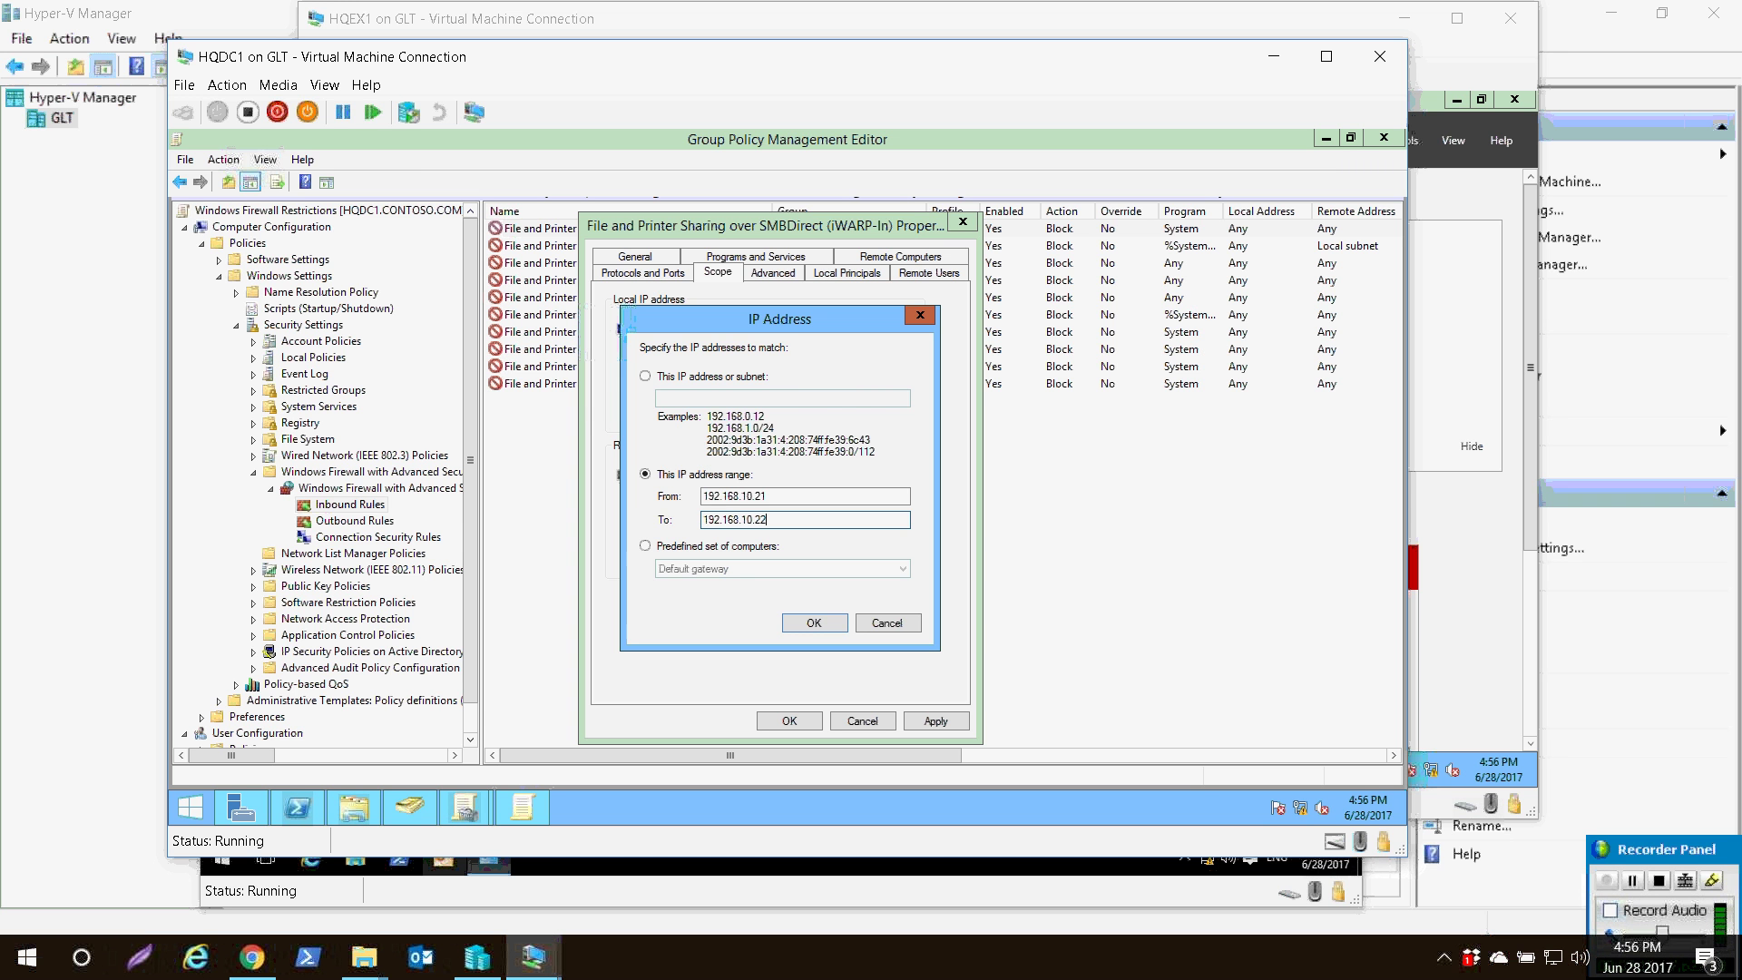
key(Return)
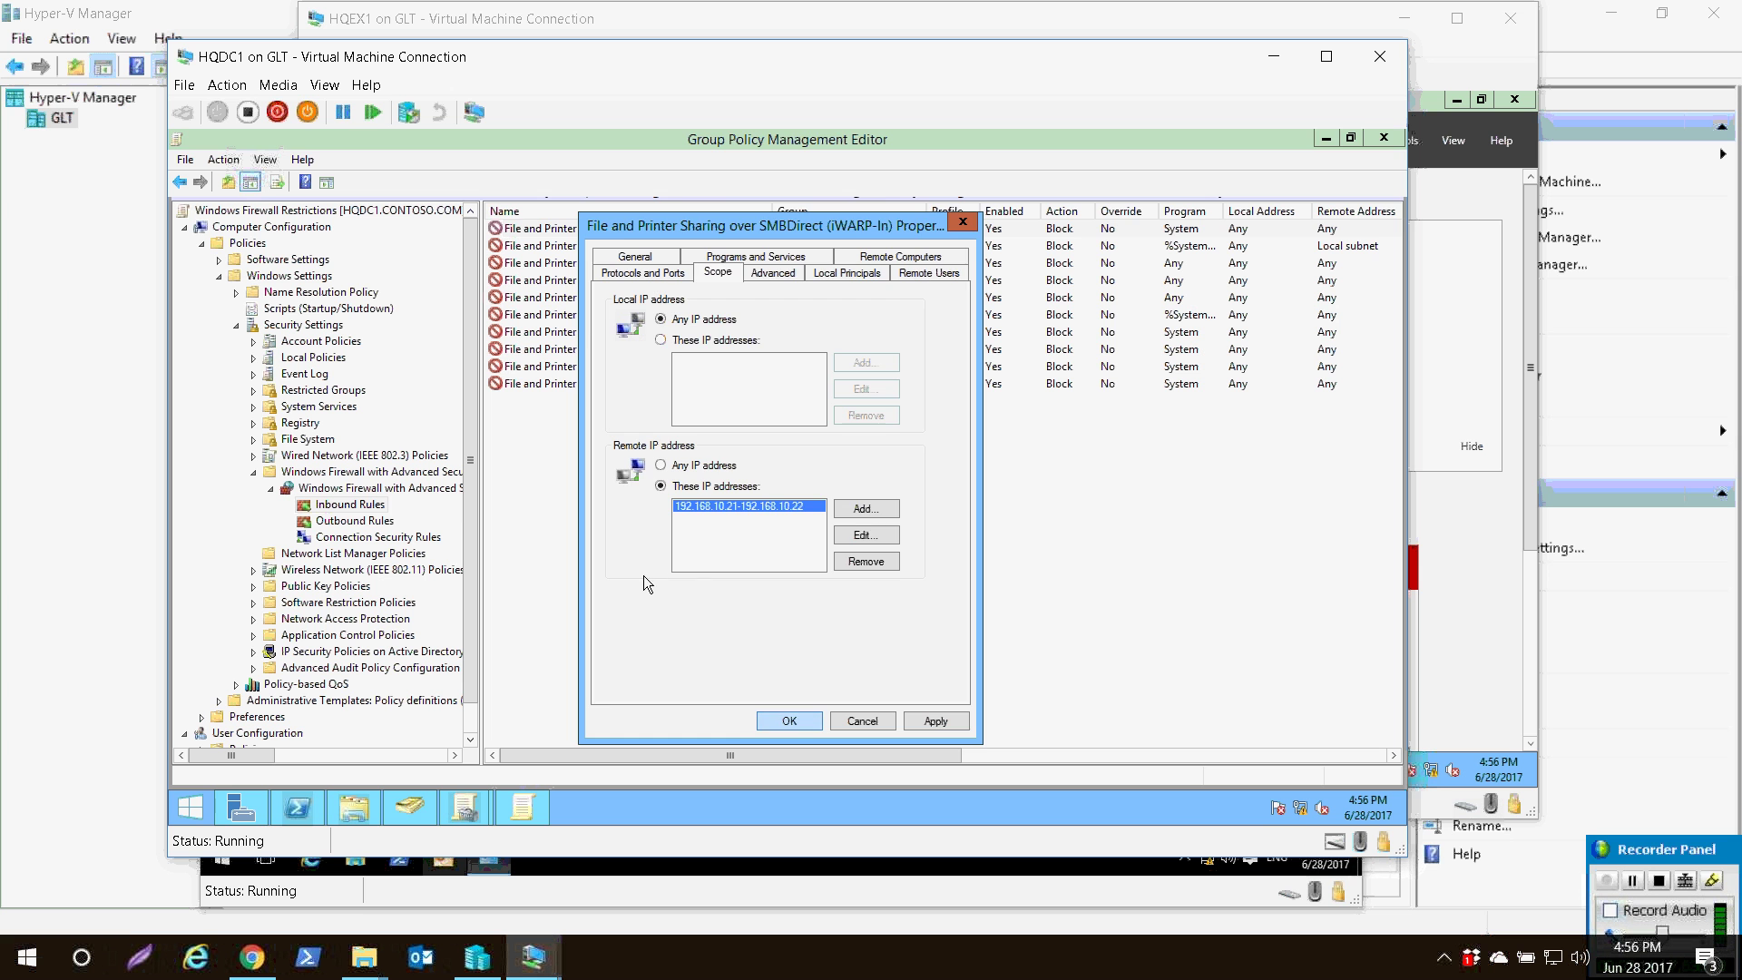
click(790, 720)
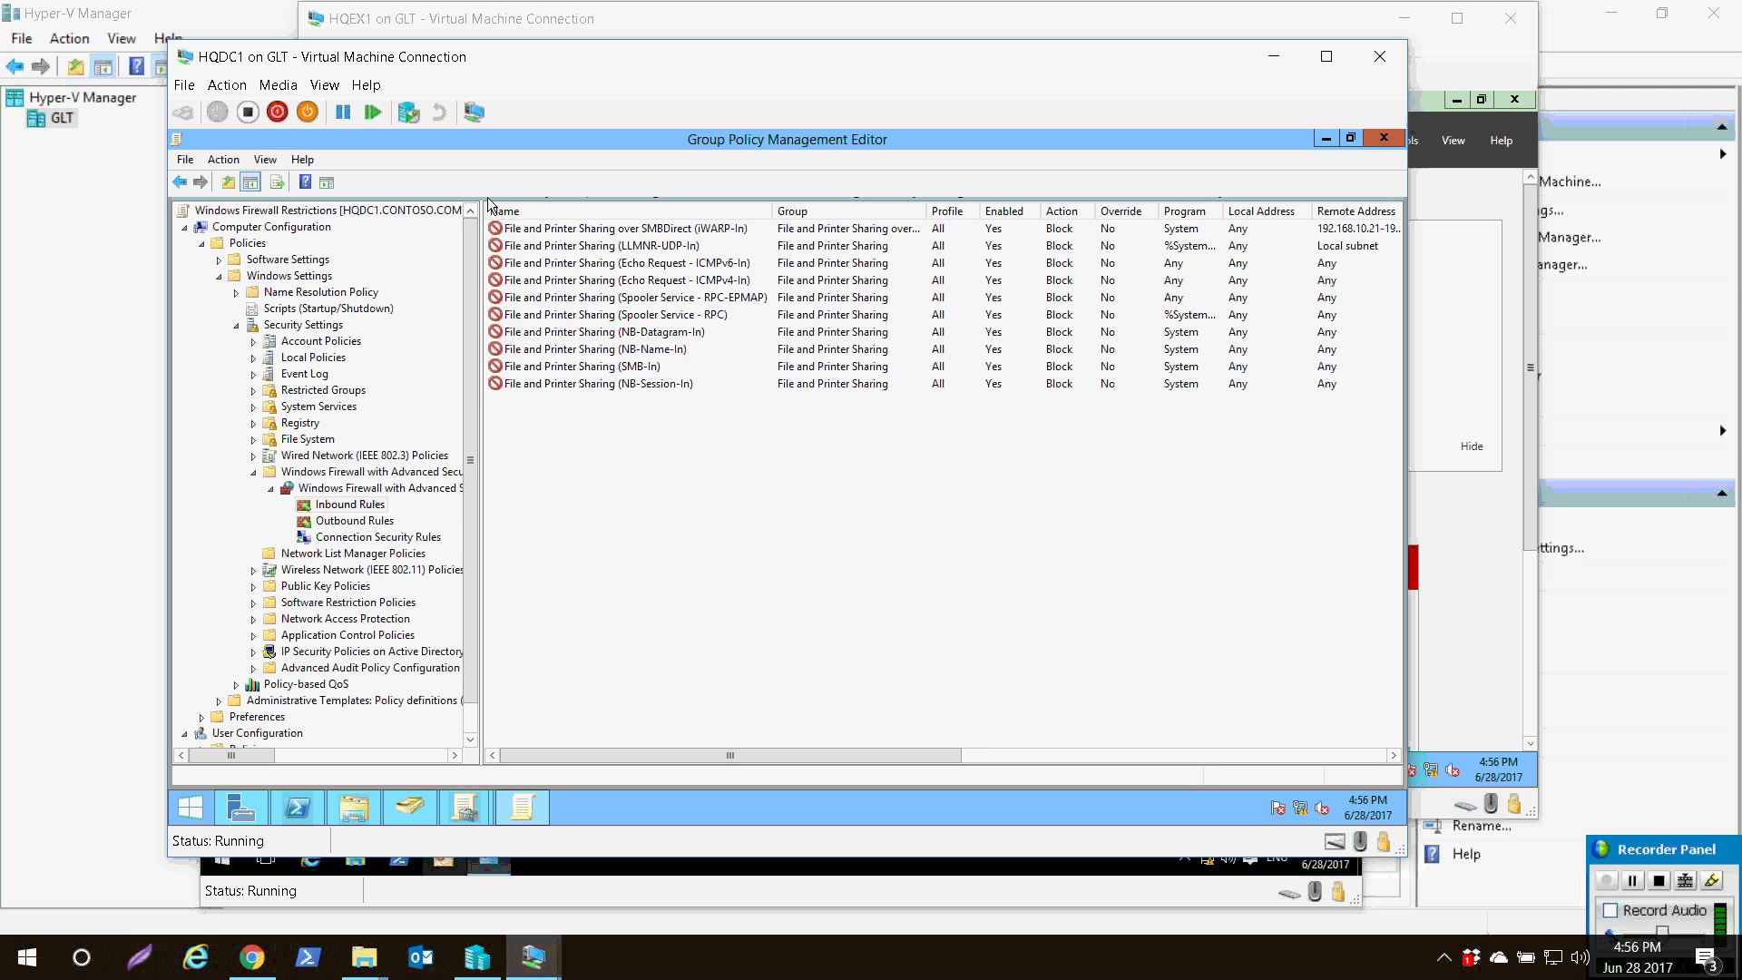
- Scope the LLMNR-UDP-In rule to remote range 192.168.10.21–192.168.10.22, removing Local subnet
double_click(569, 244)
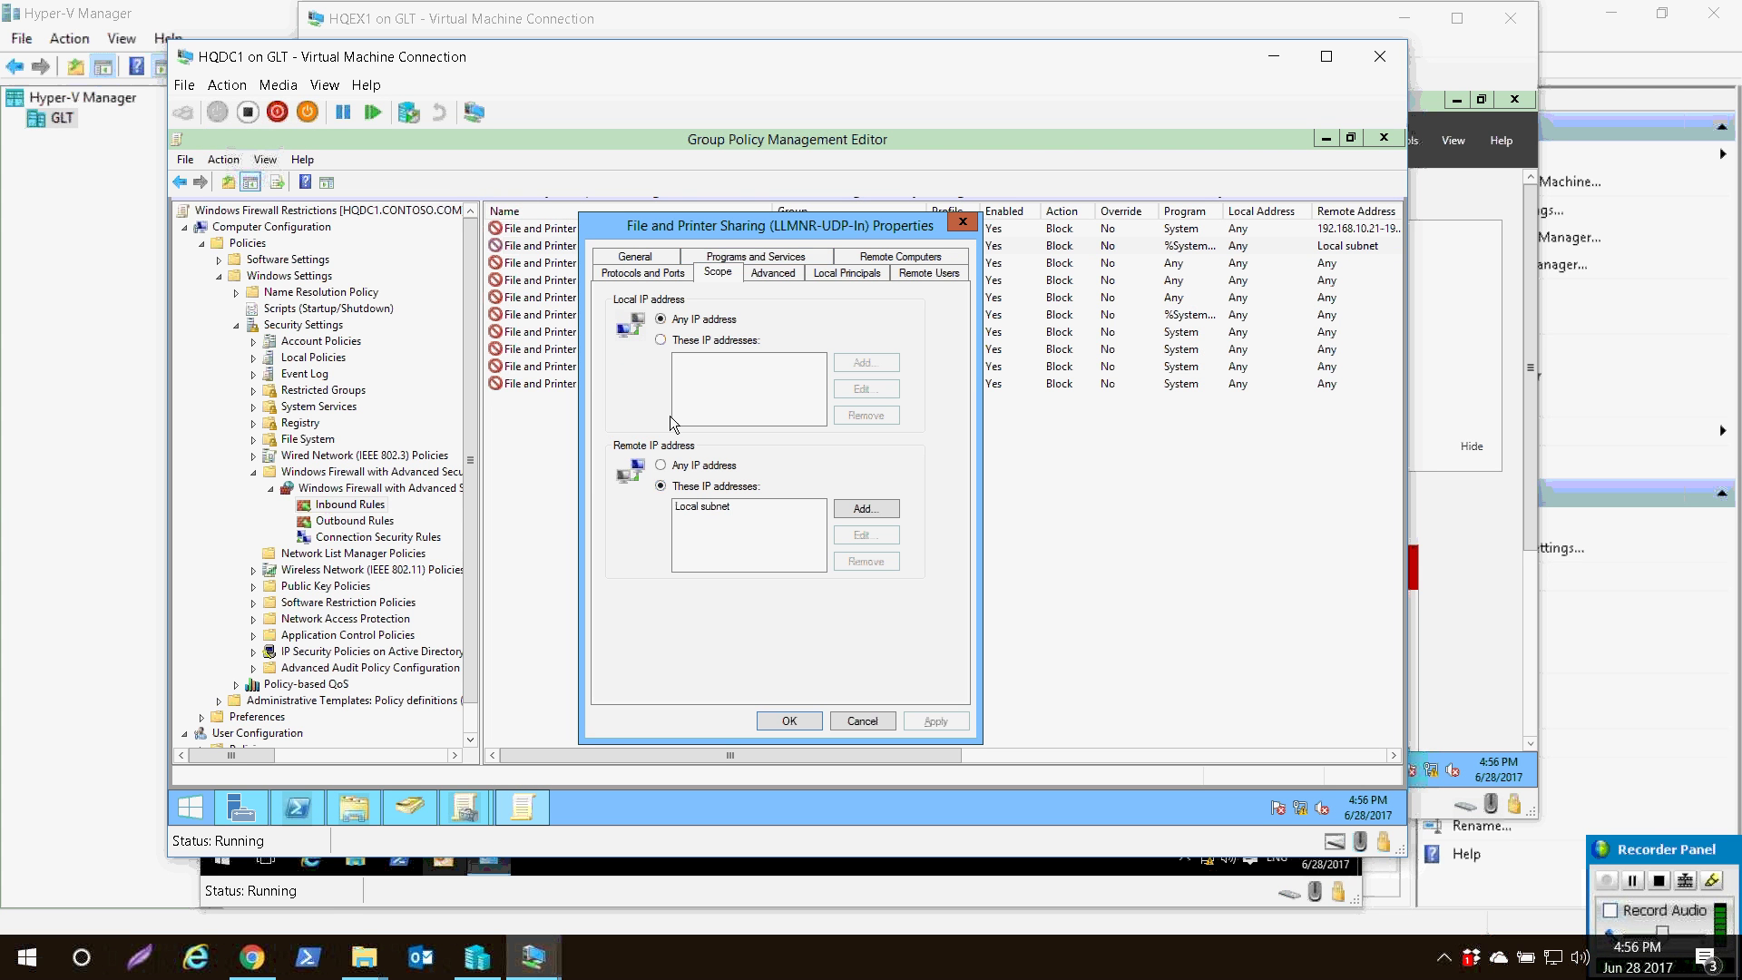
click(853, 508)
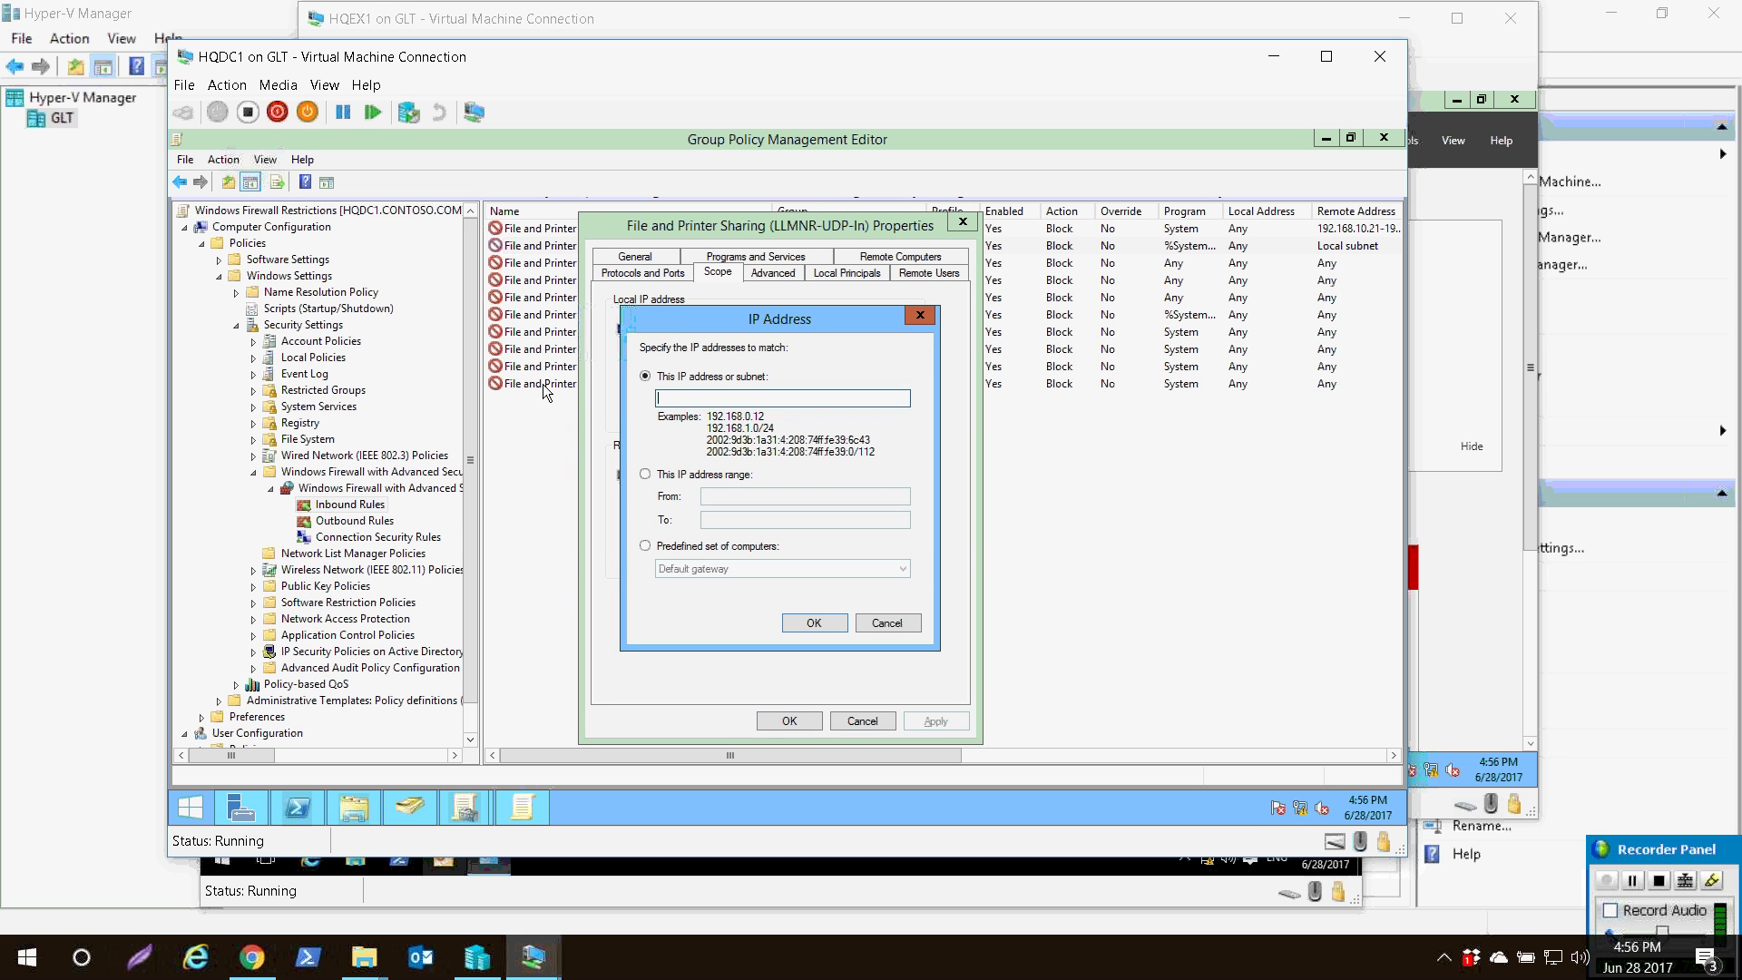
click(703, 474)
click(755, 496)
text(192.168.10.21)
key(Tab)
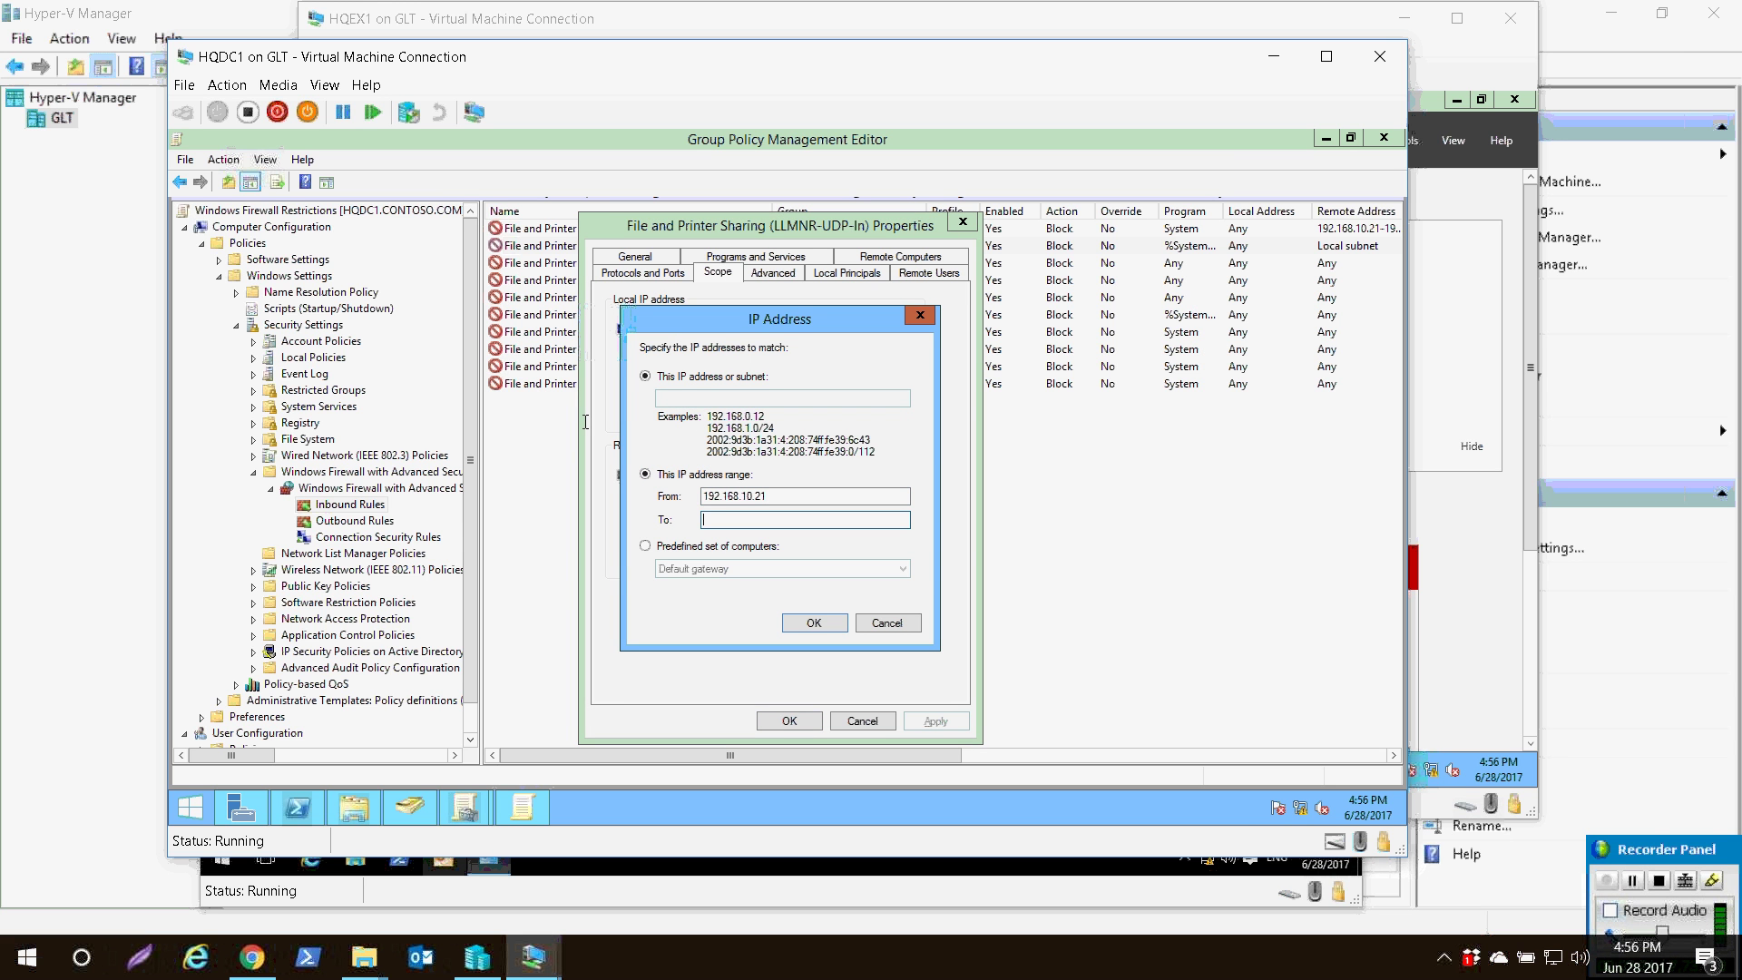
text(192.168.10.21)
click(820, 623)
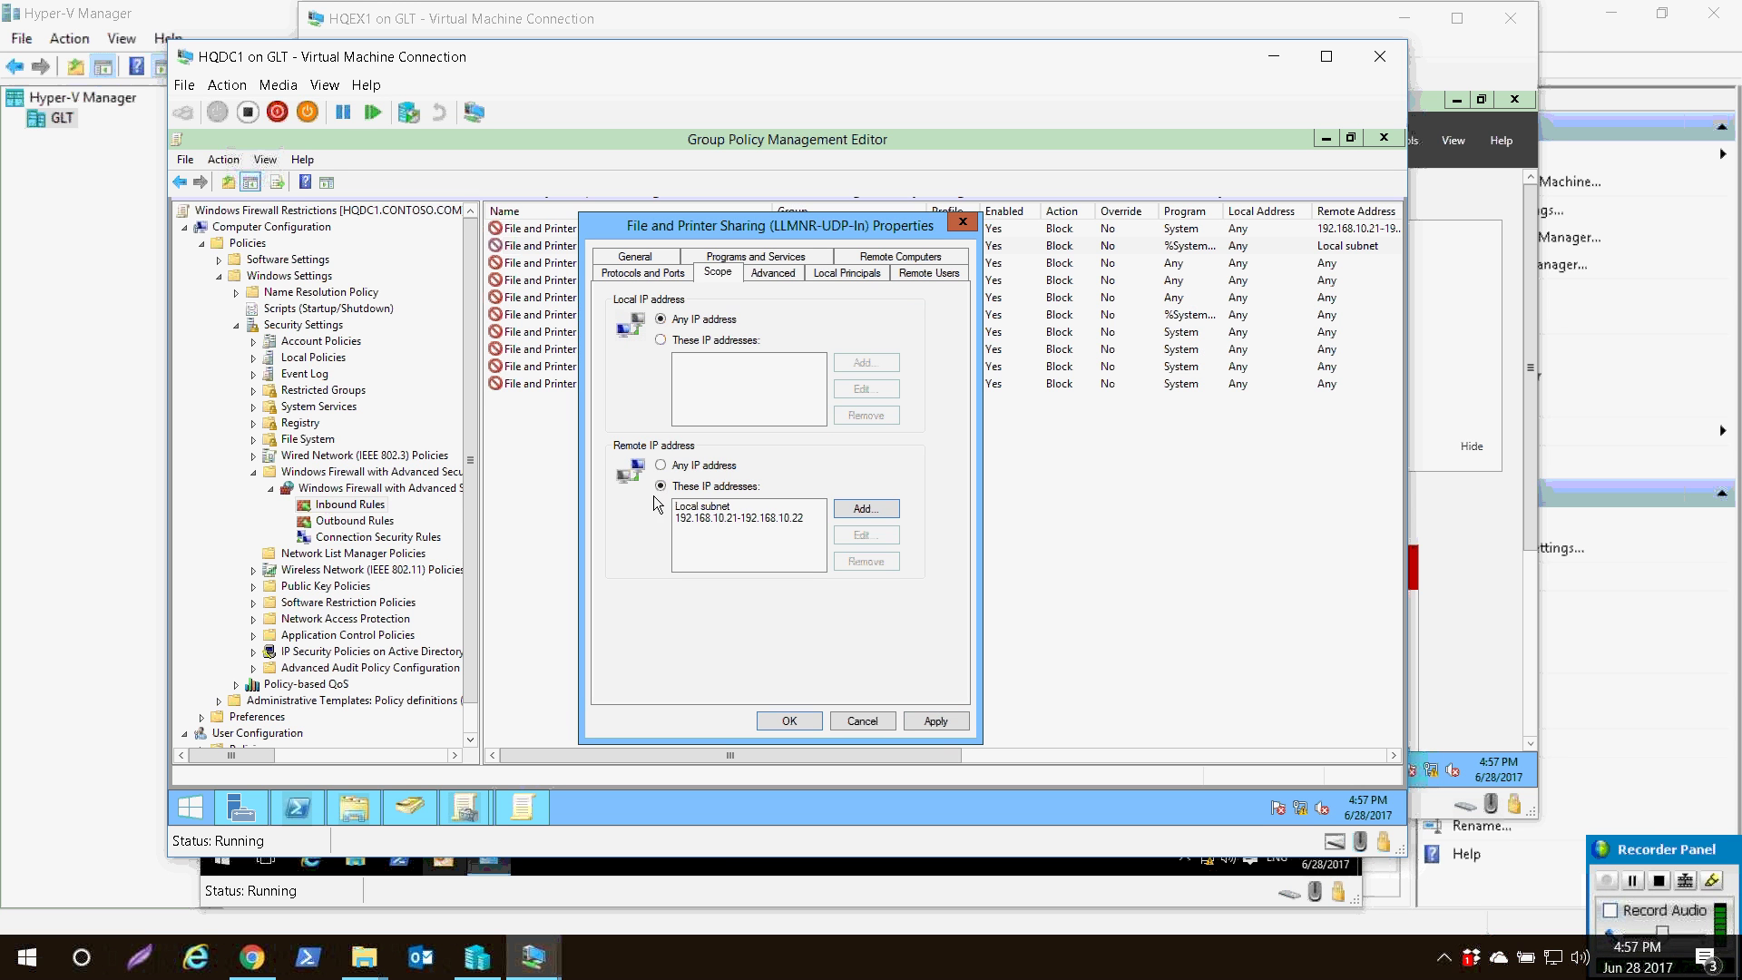
click(703, 506)
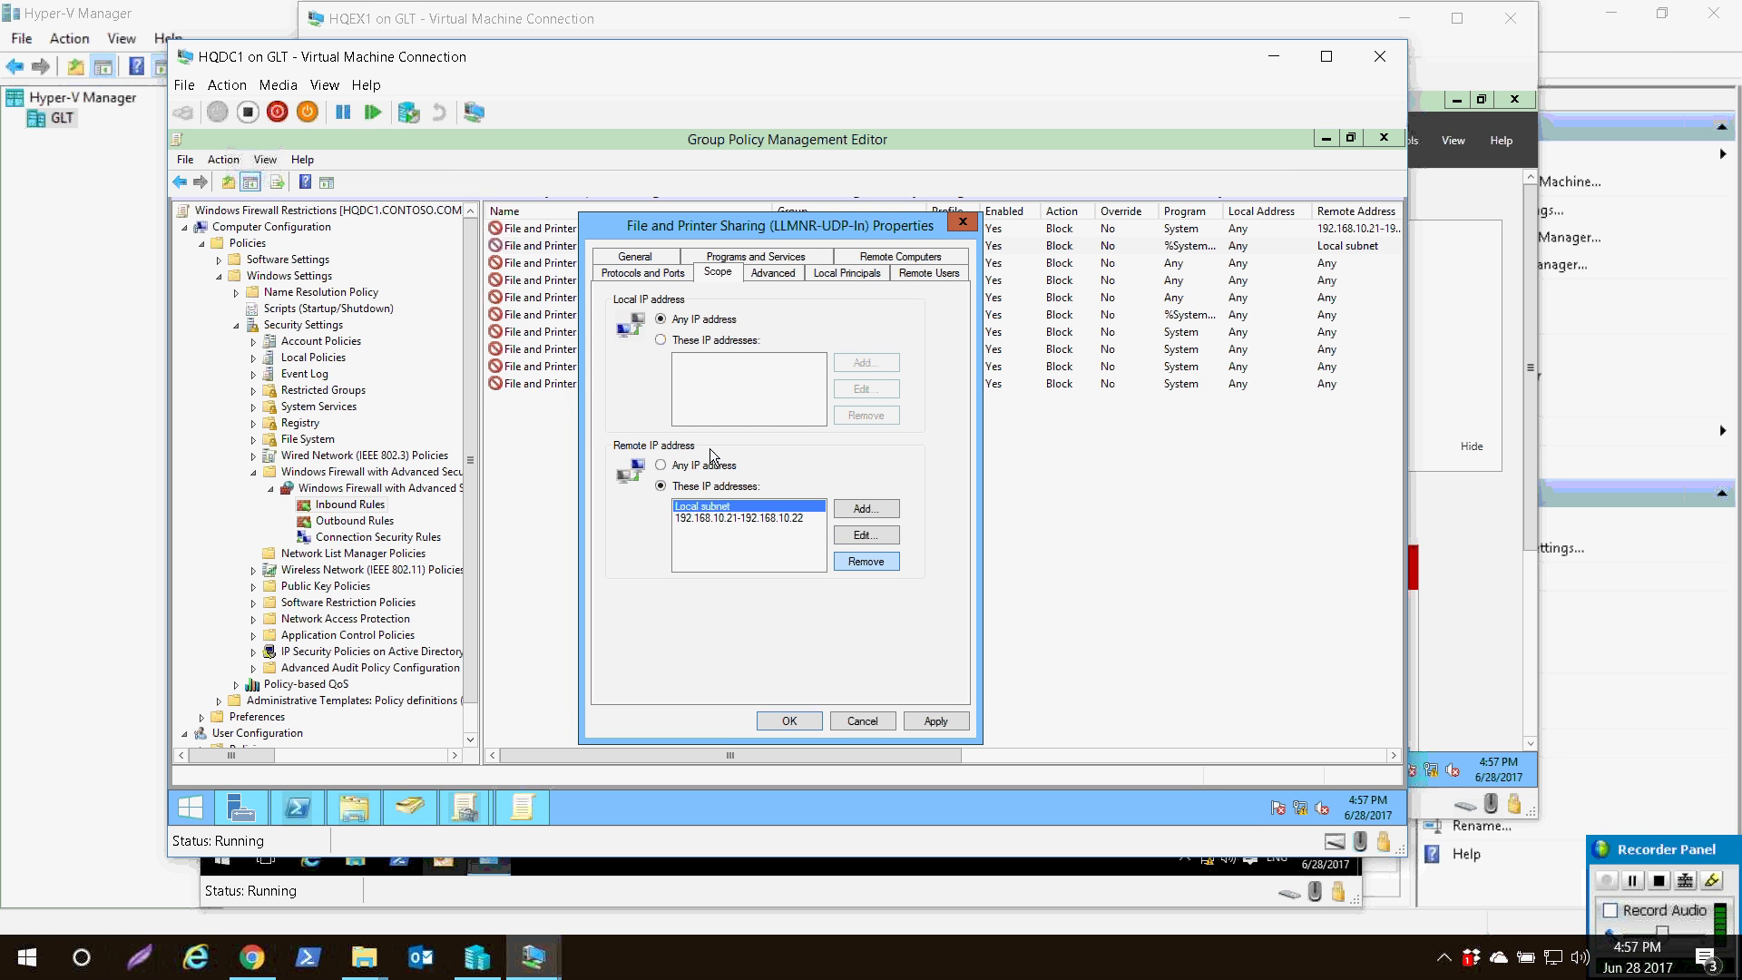
click(866, 561)
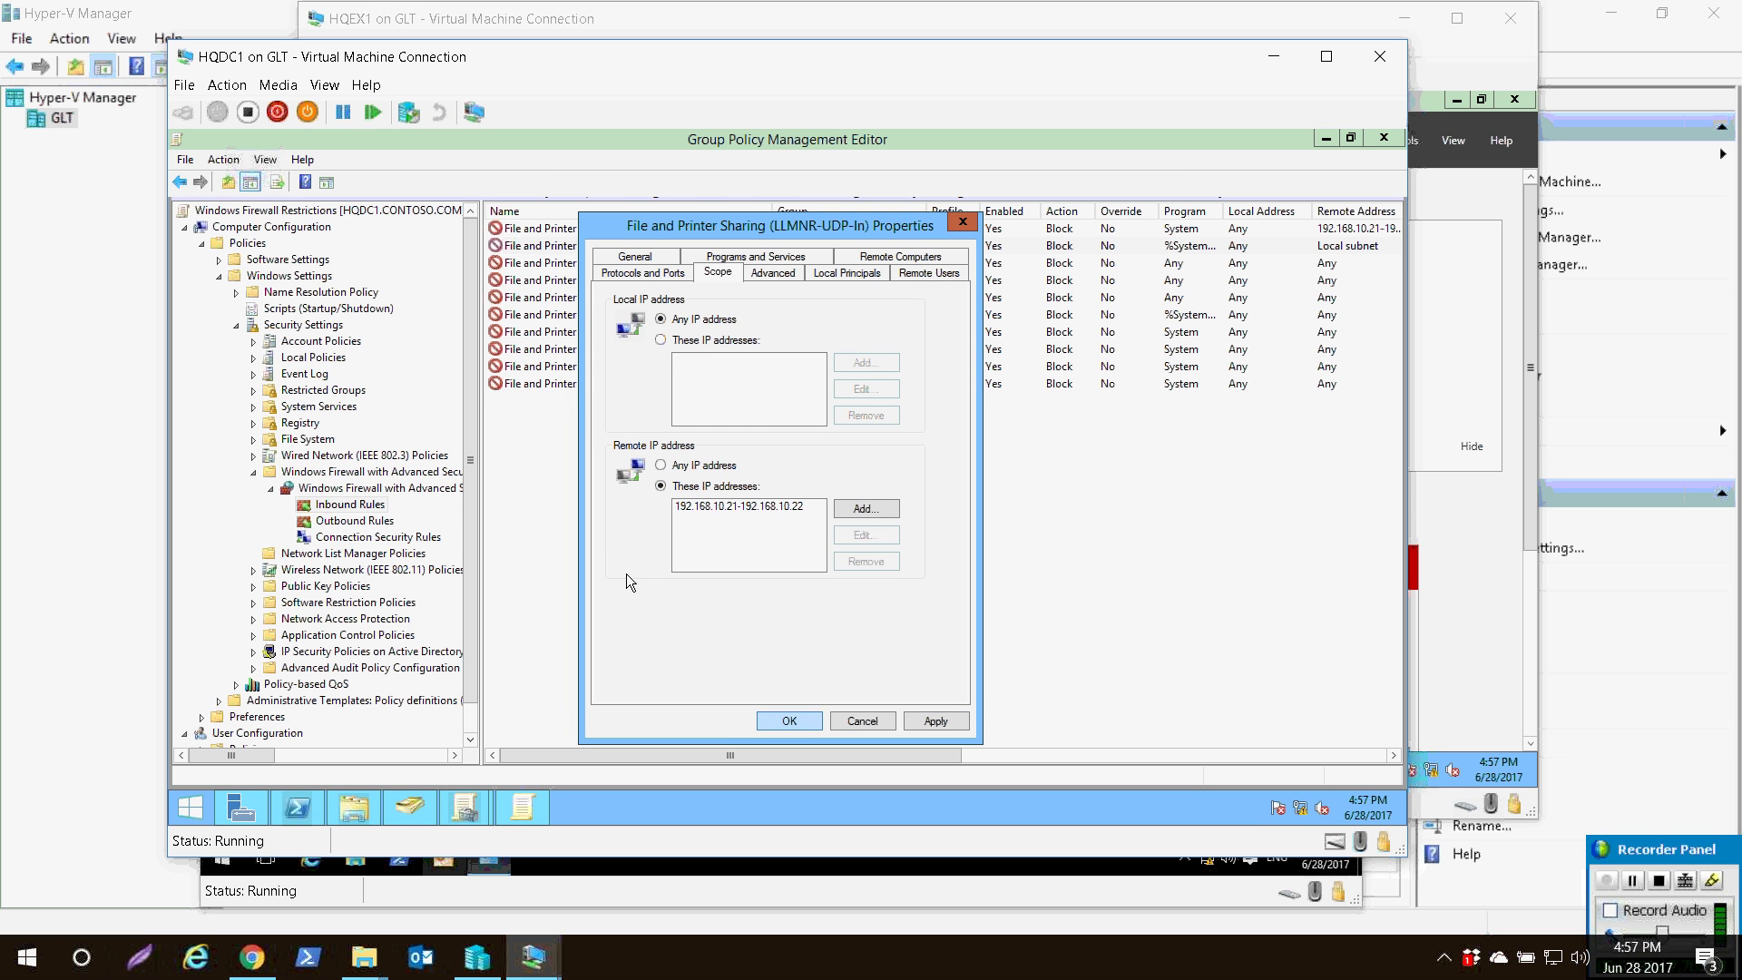
key(Return)
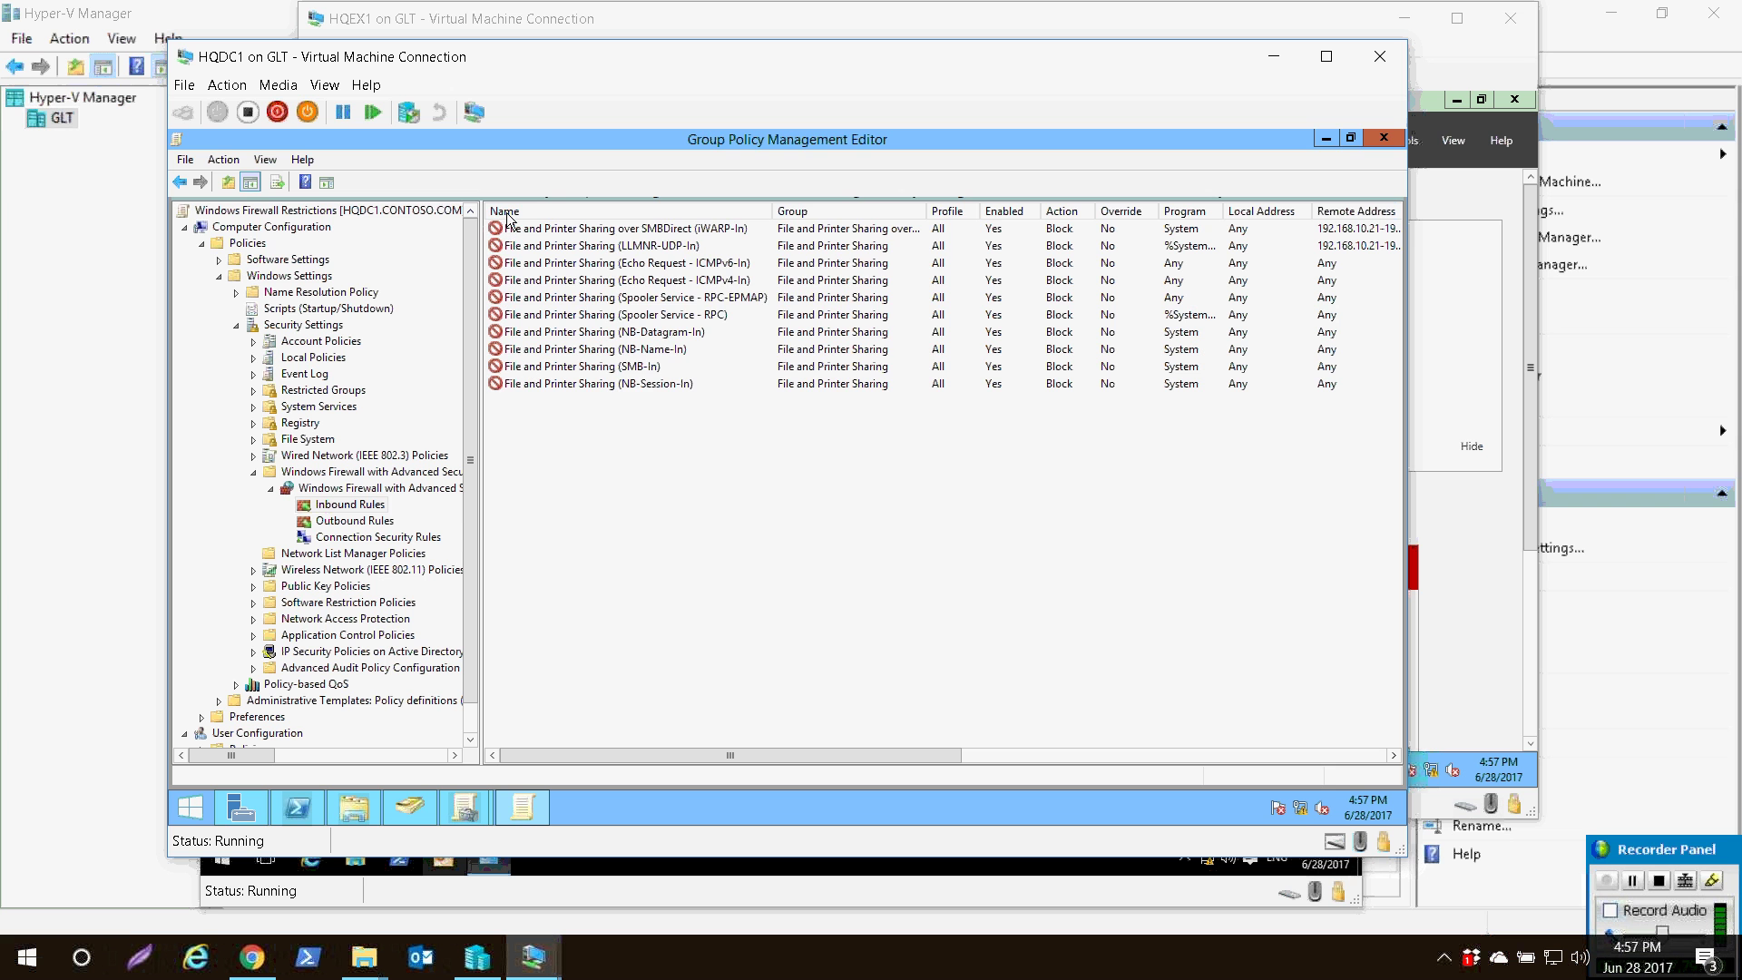
- Limit the Echo Request ICMPv6-In rule's remote addresses to 192.168.10.21–192.168.10.22
key(Down)
key(Return)
key(ctrl+Tab)
key(ctrl+Tab)
key(ctrl+Tab)
key(ctrl+Tab)
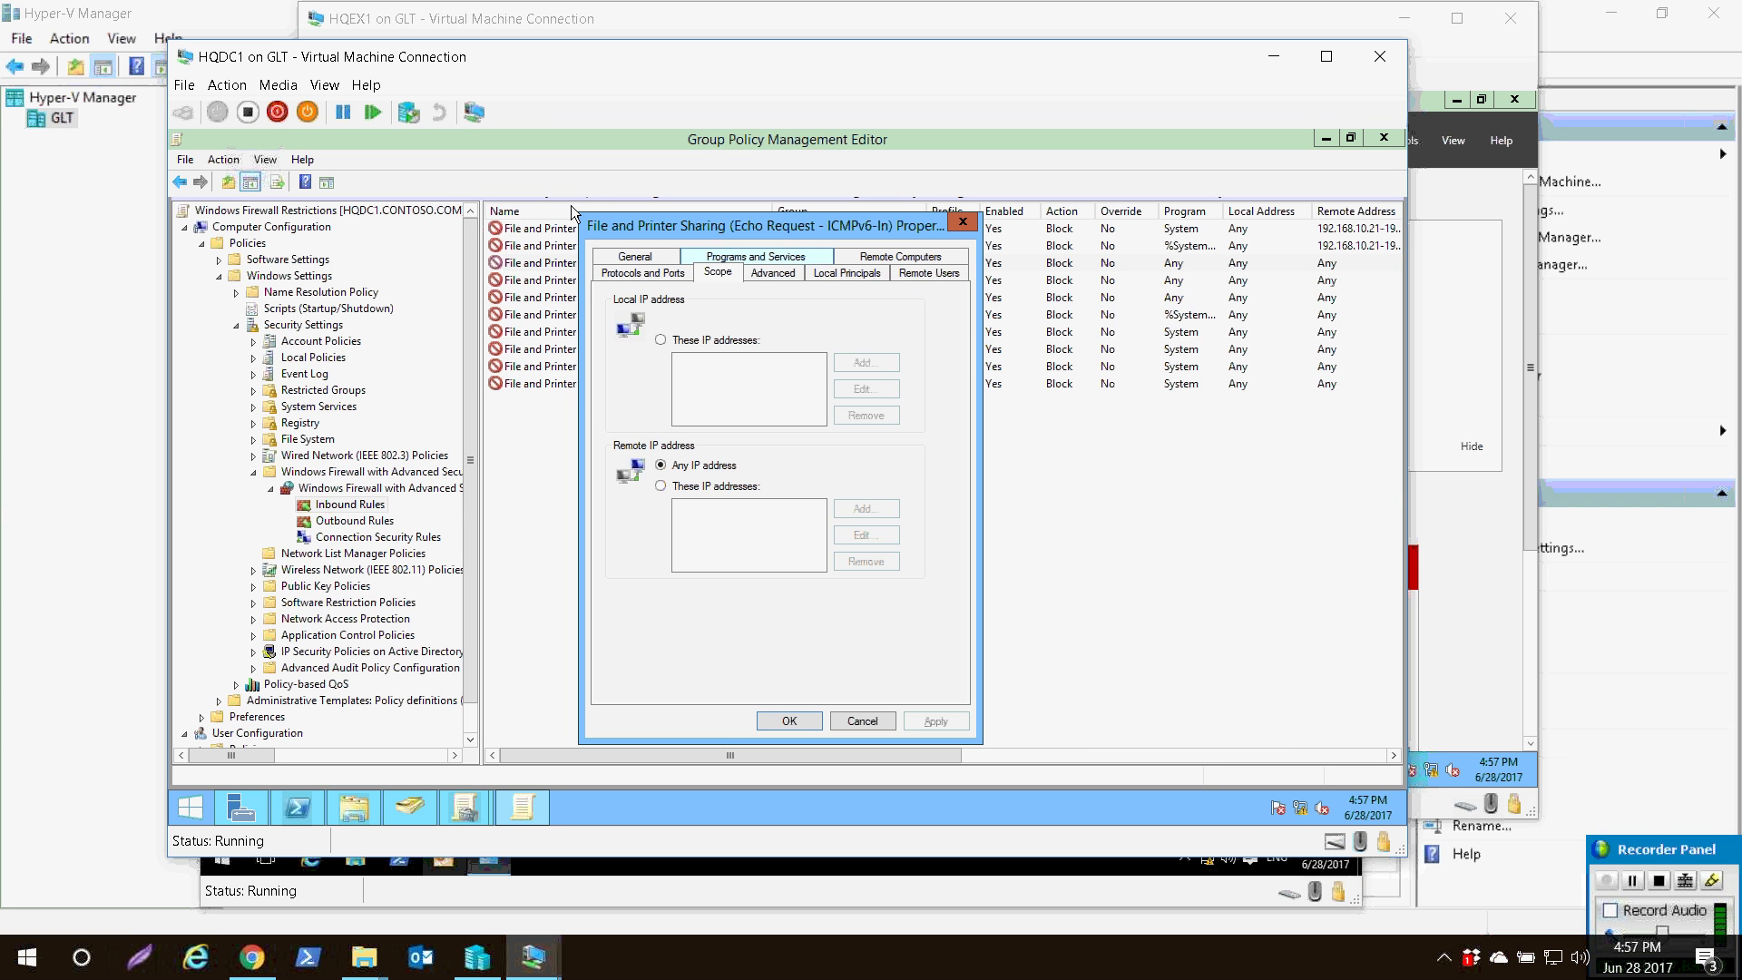
key(Tab)
key(Tab)
key(Down)
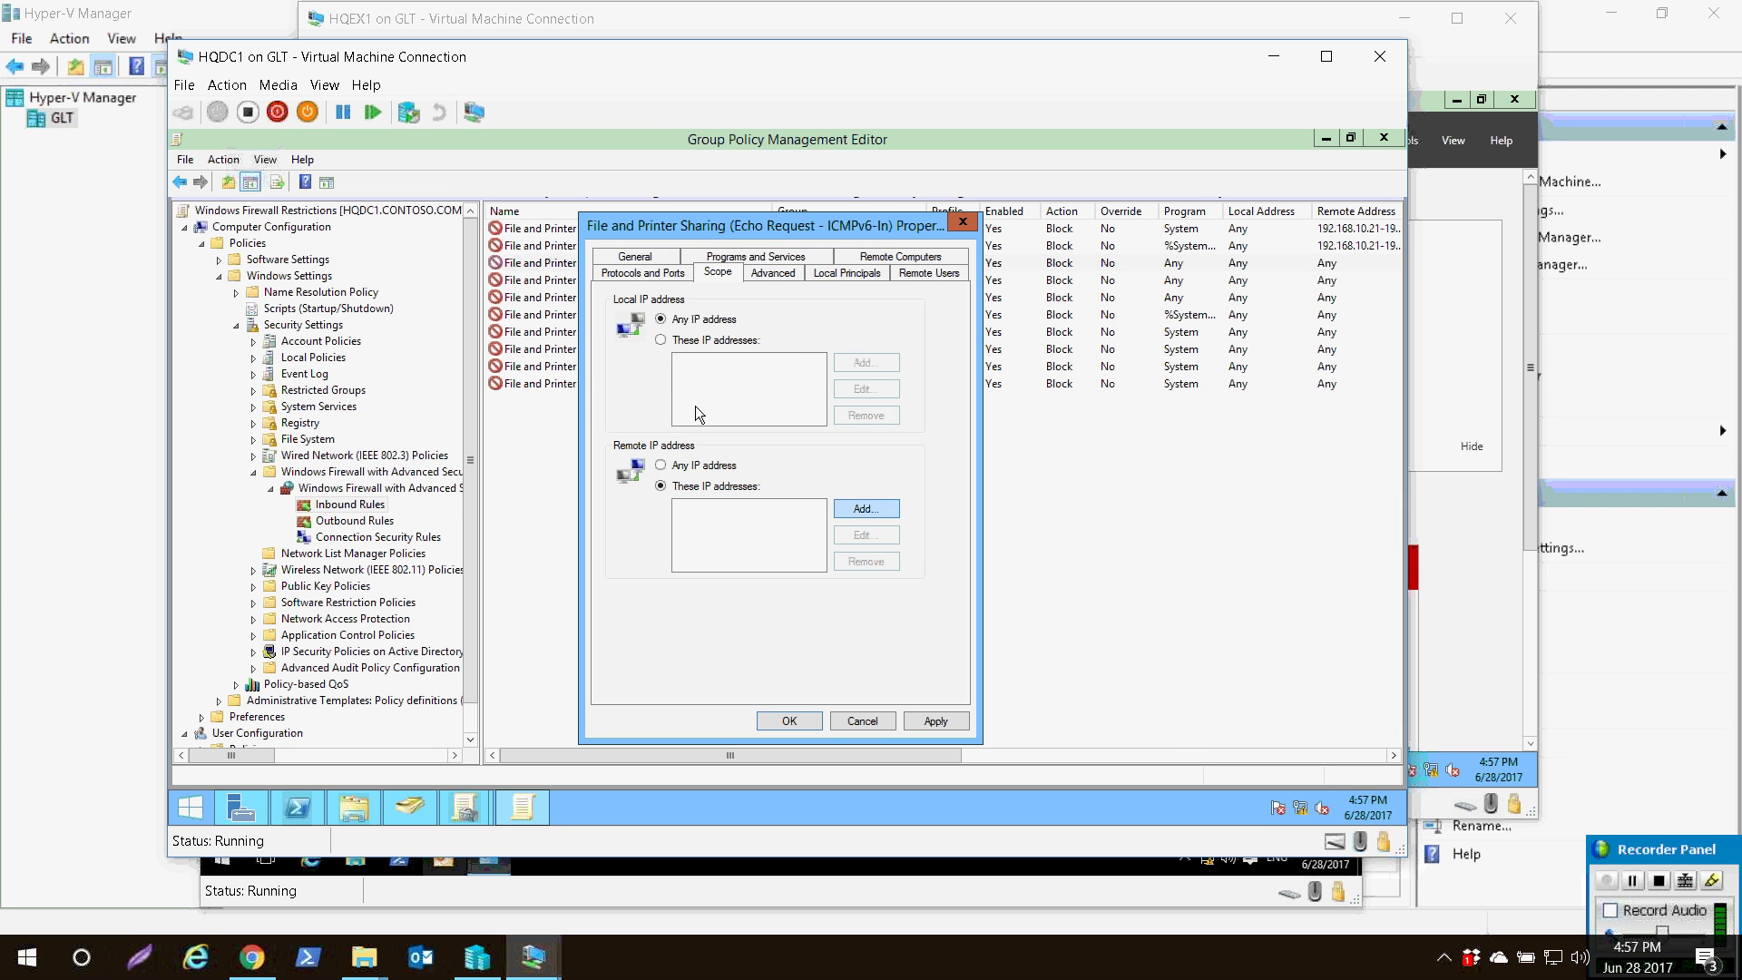
key(Tab)
key(Return)
key(shift+Tab)
key(Down)
key(Tab)
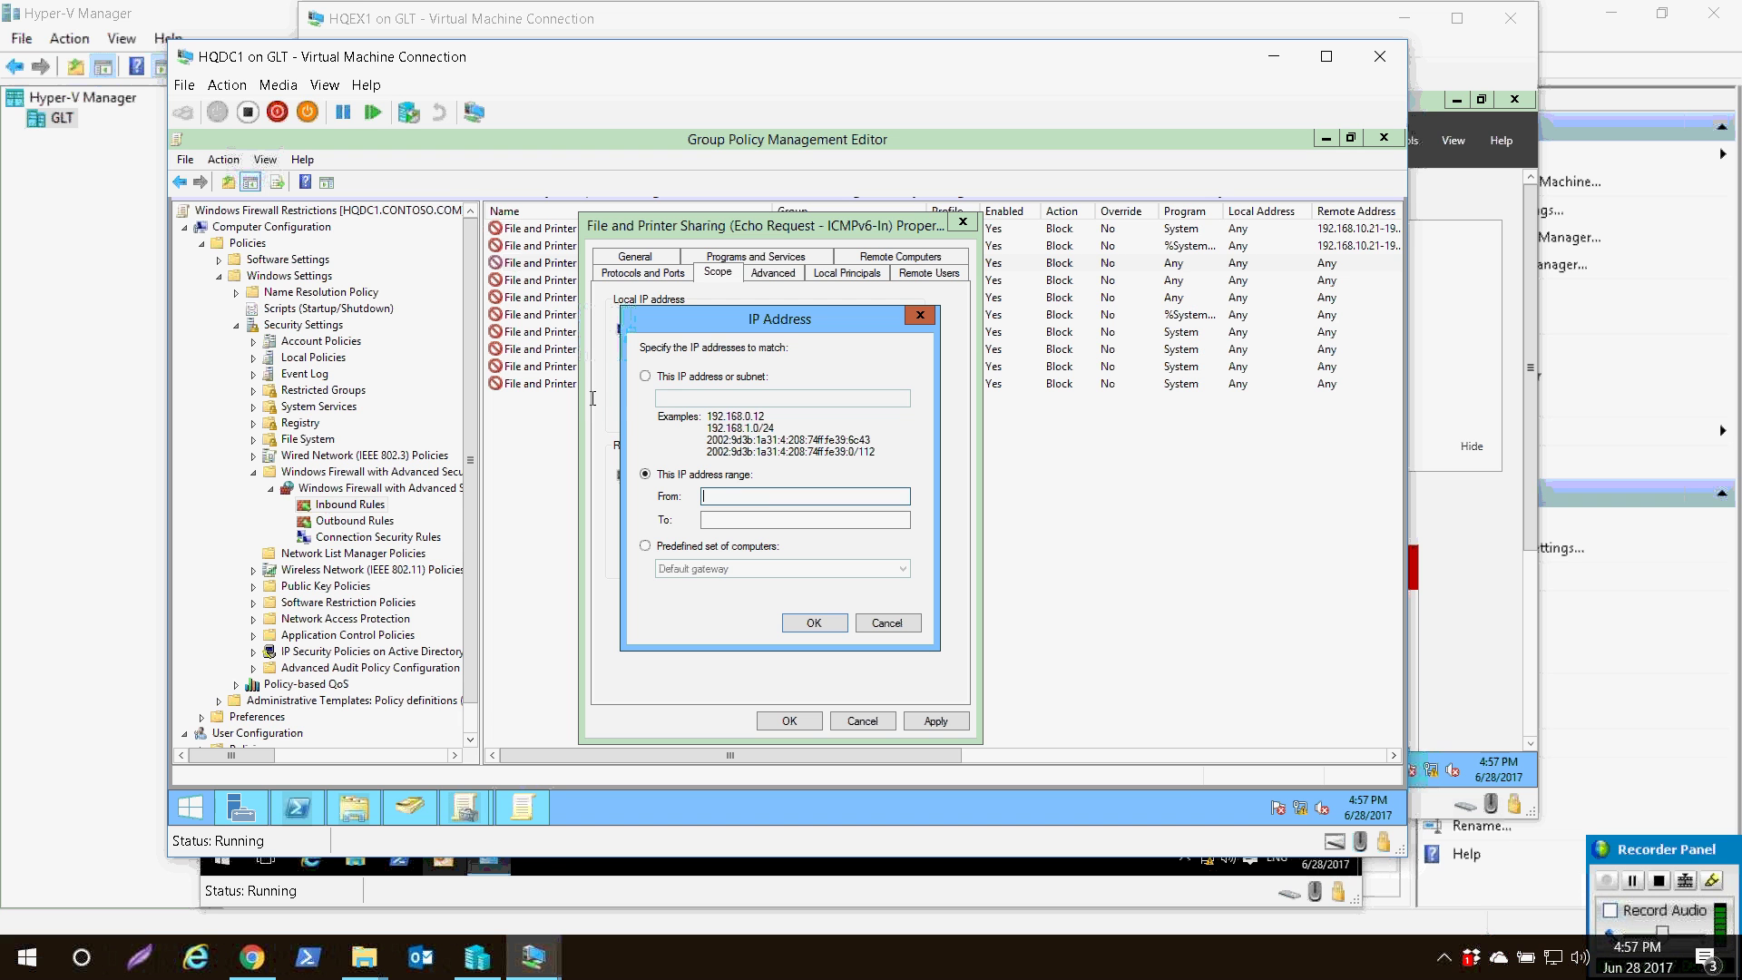
text(192.168.10.21)
key(Tab)
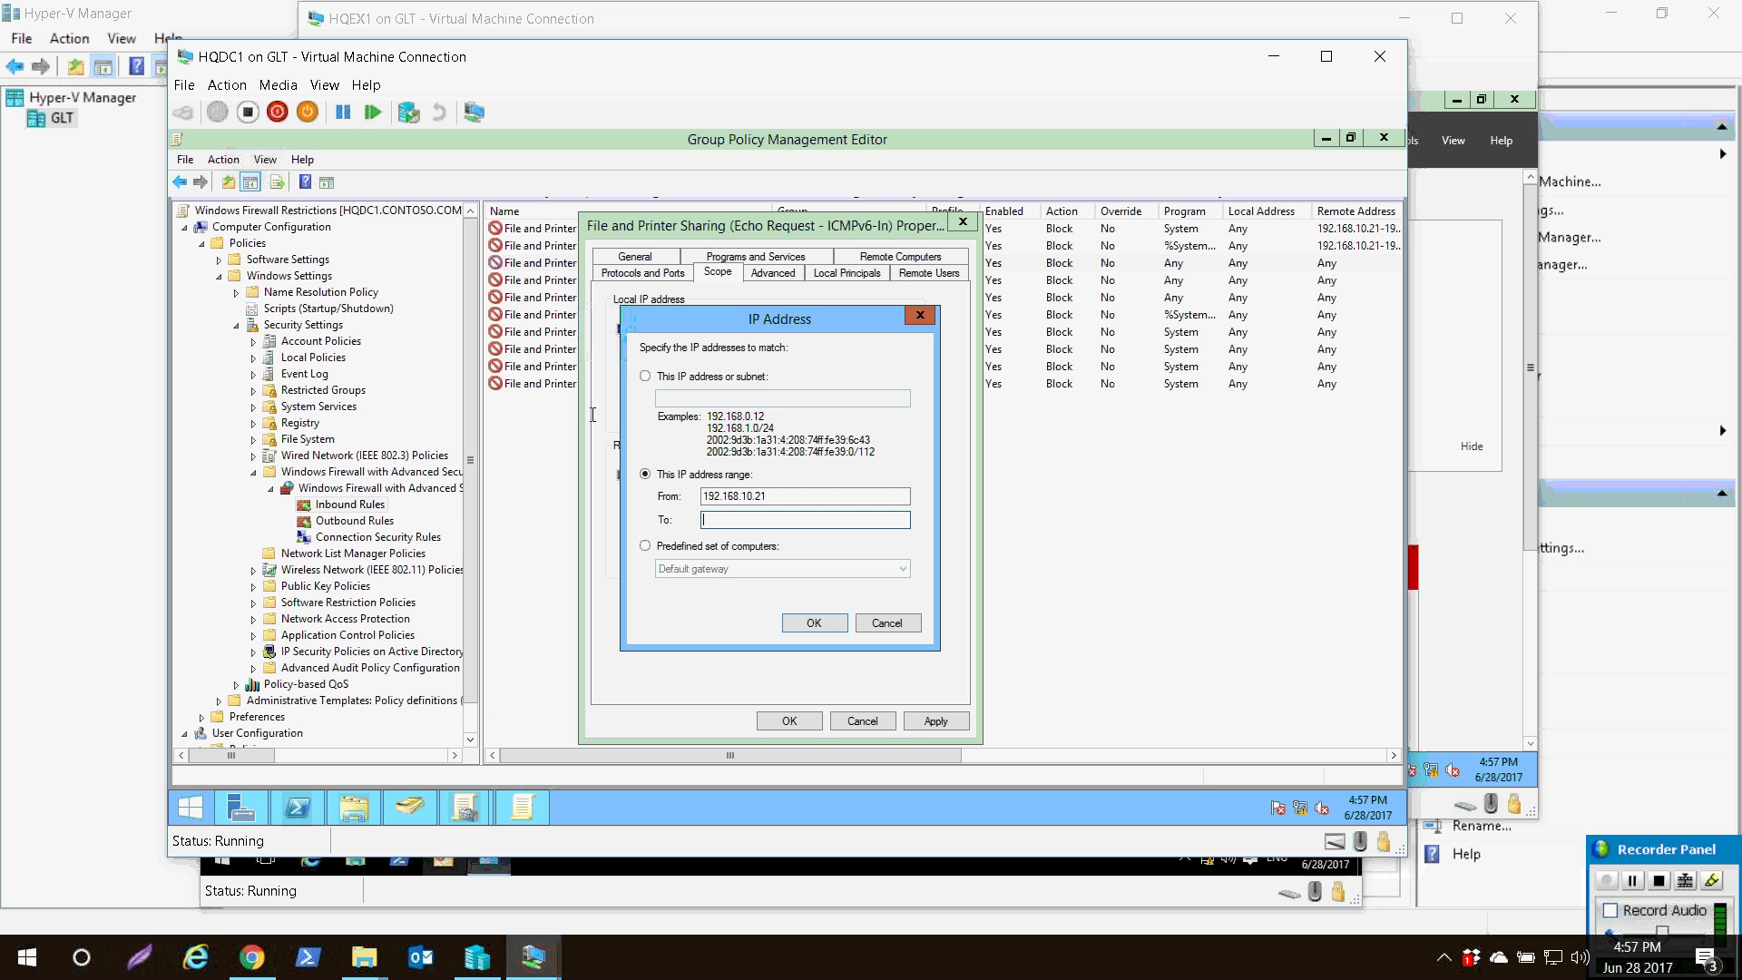
text(192.168.10.22)
key(Return)
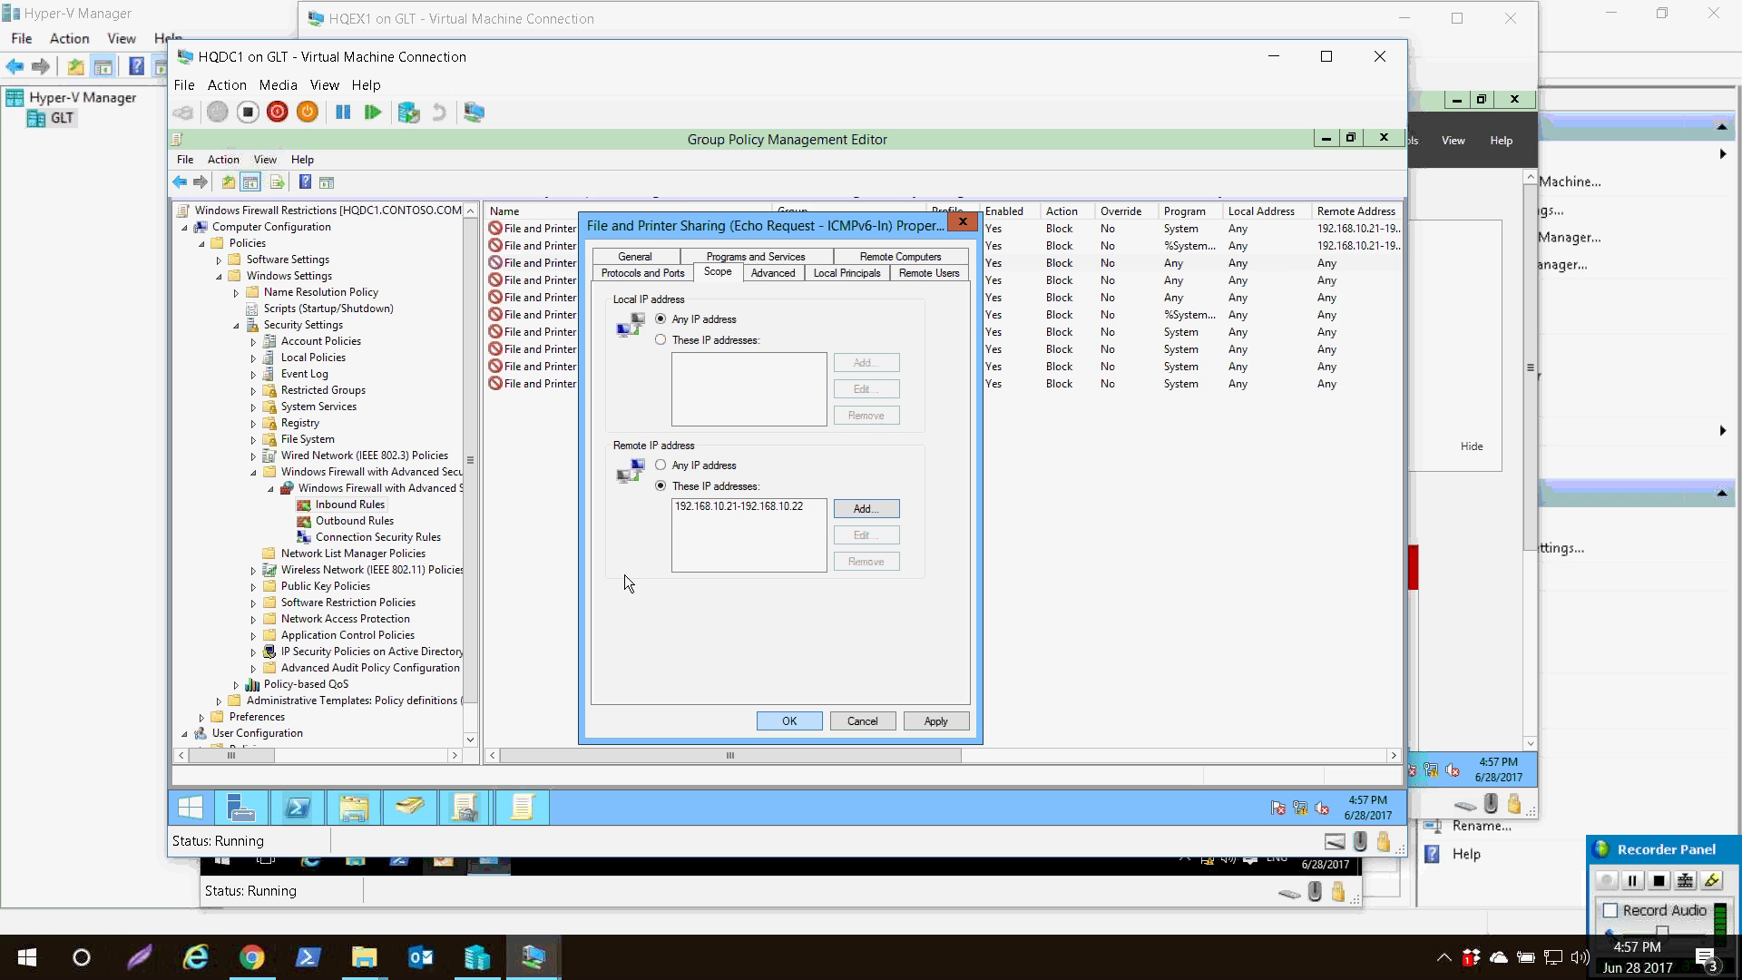
key(Return)
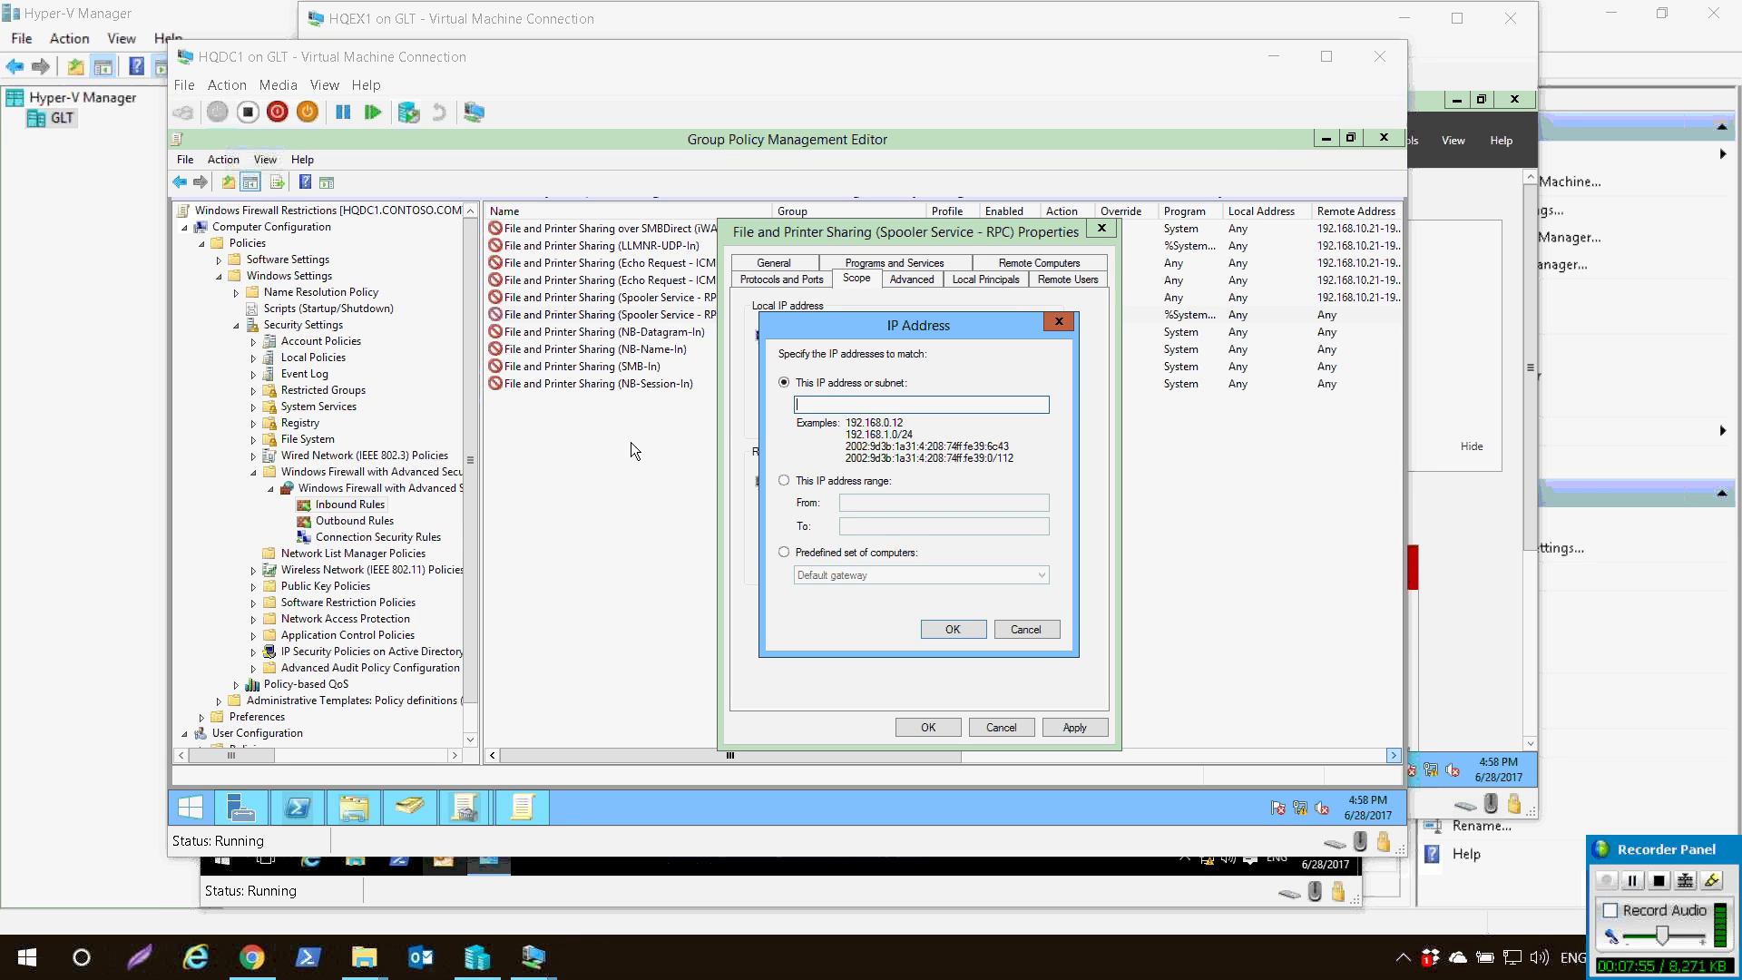
- Scope the Spooler Service (RPC) rule's remote addresses to range 192.168.10.21–192.168.10.22
click(630, 443)
click(784, 551)
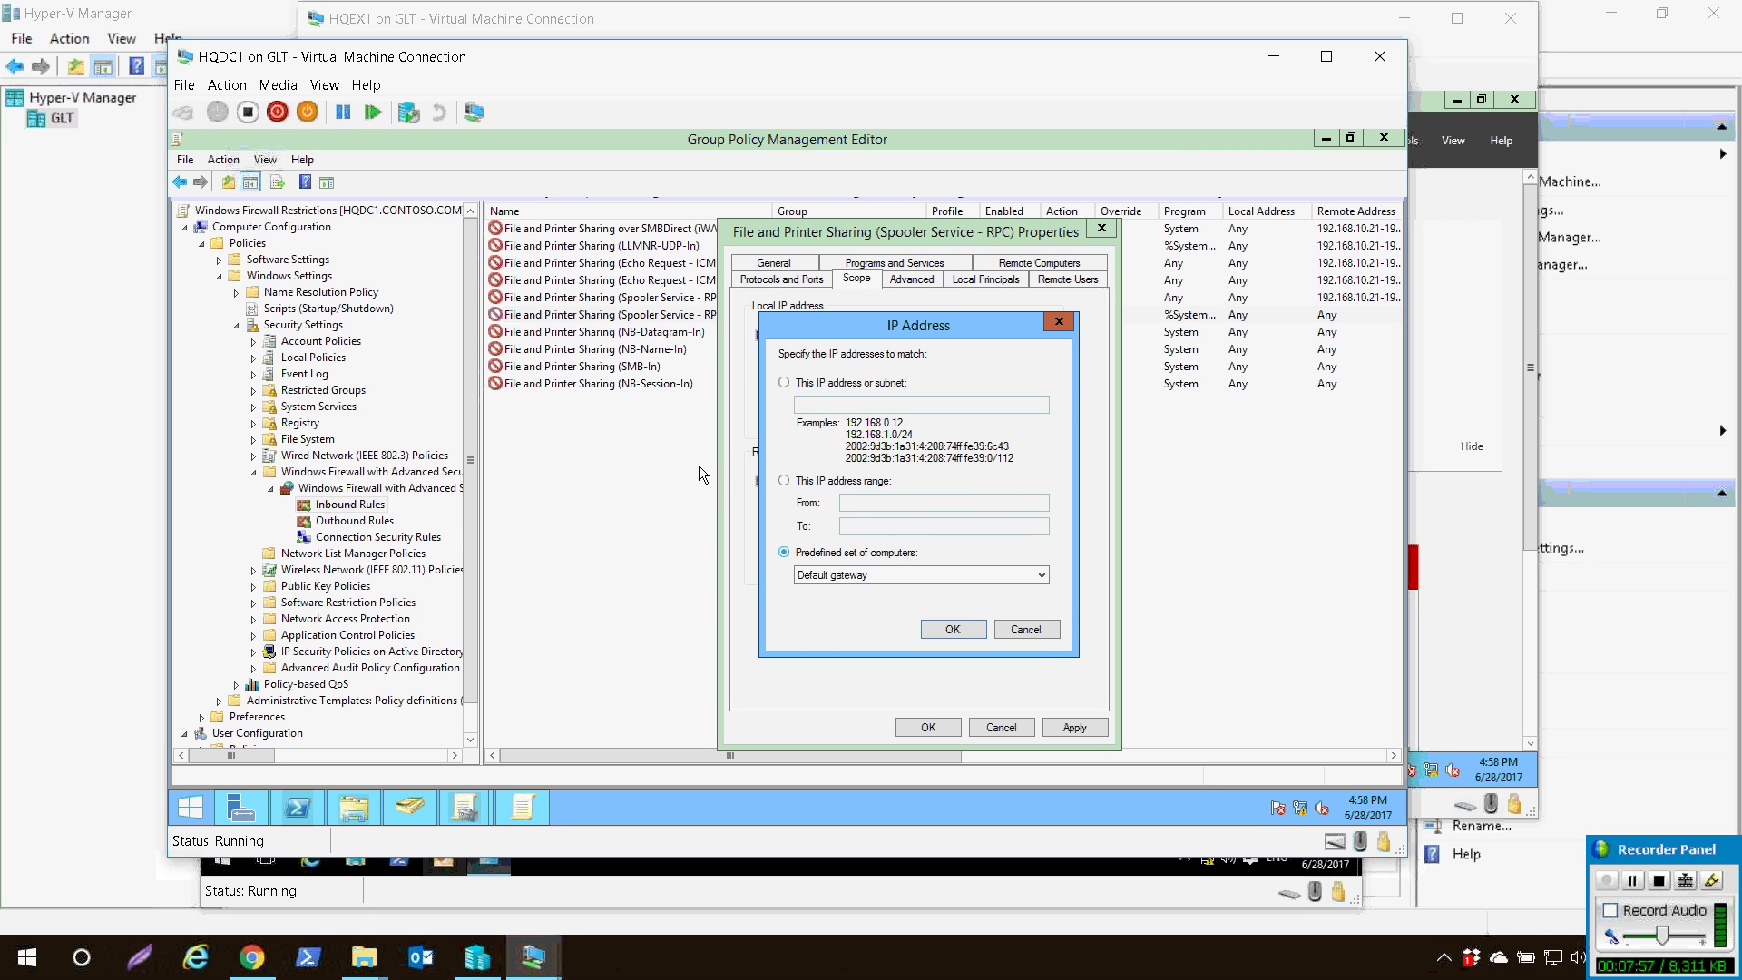
click(900, 576)
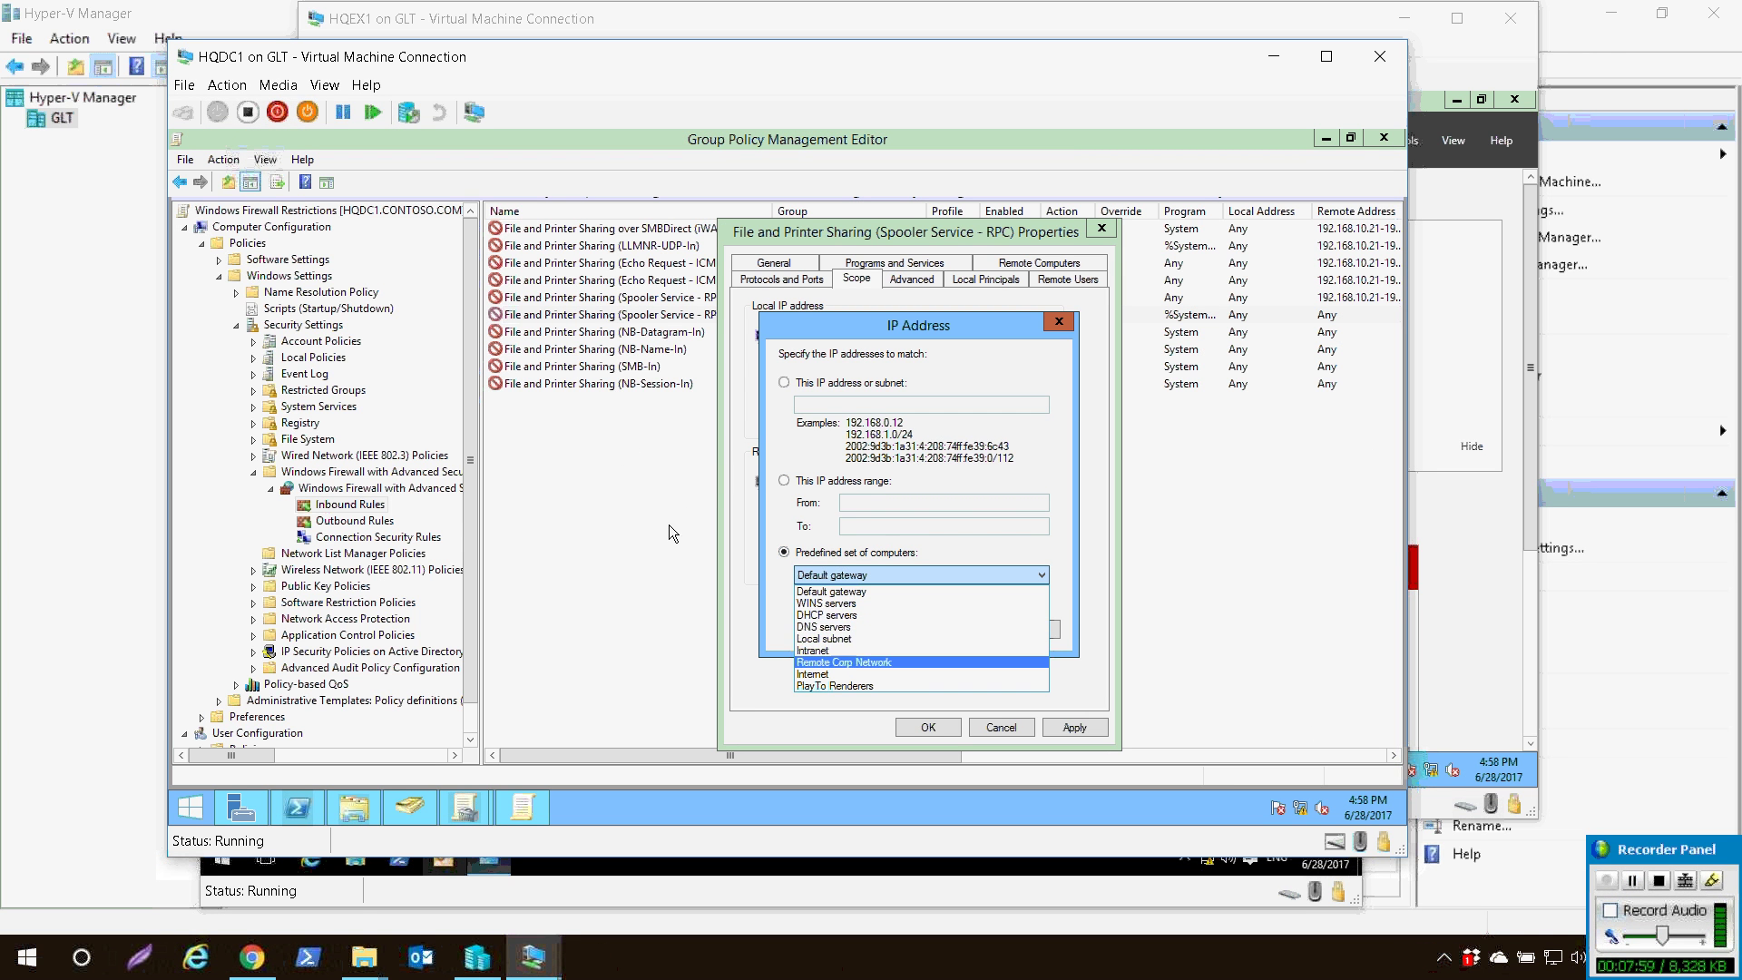
click(830, 638)
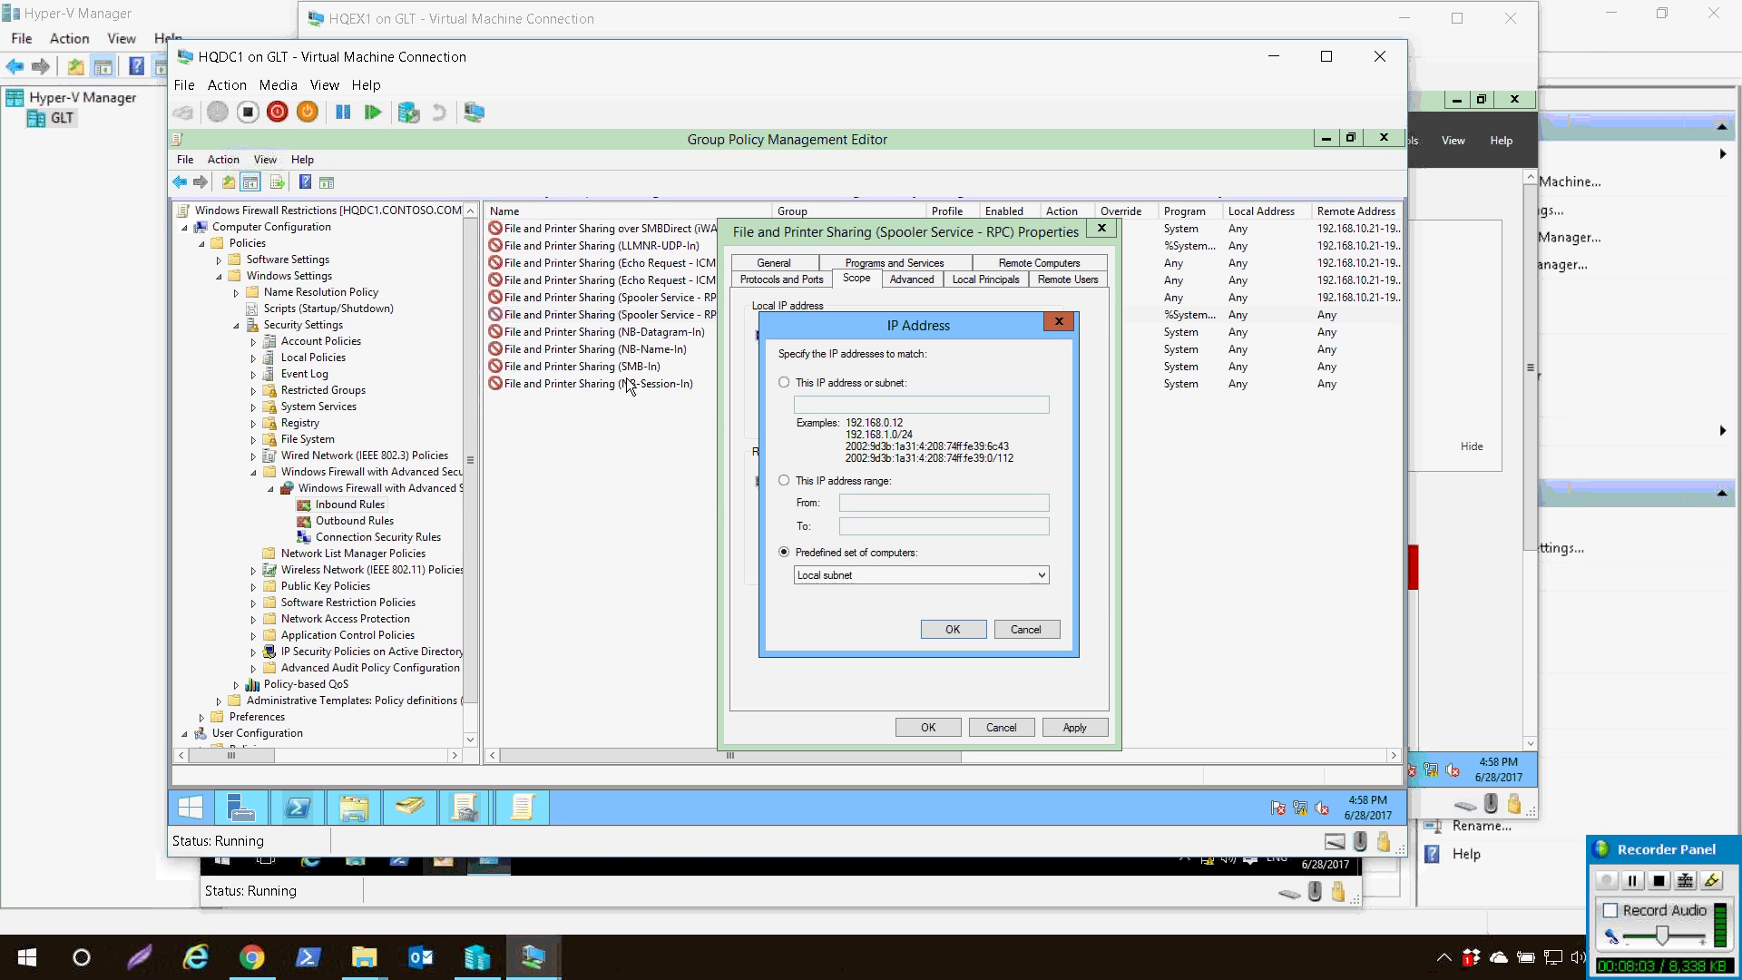
click(784, 480)
key(Tab)
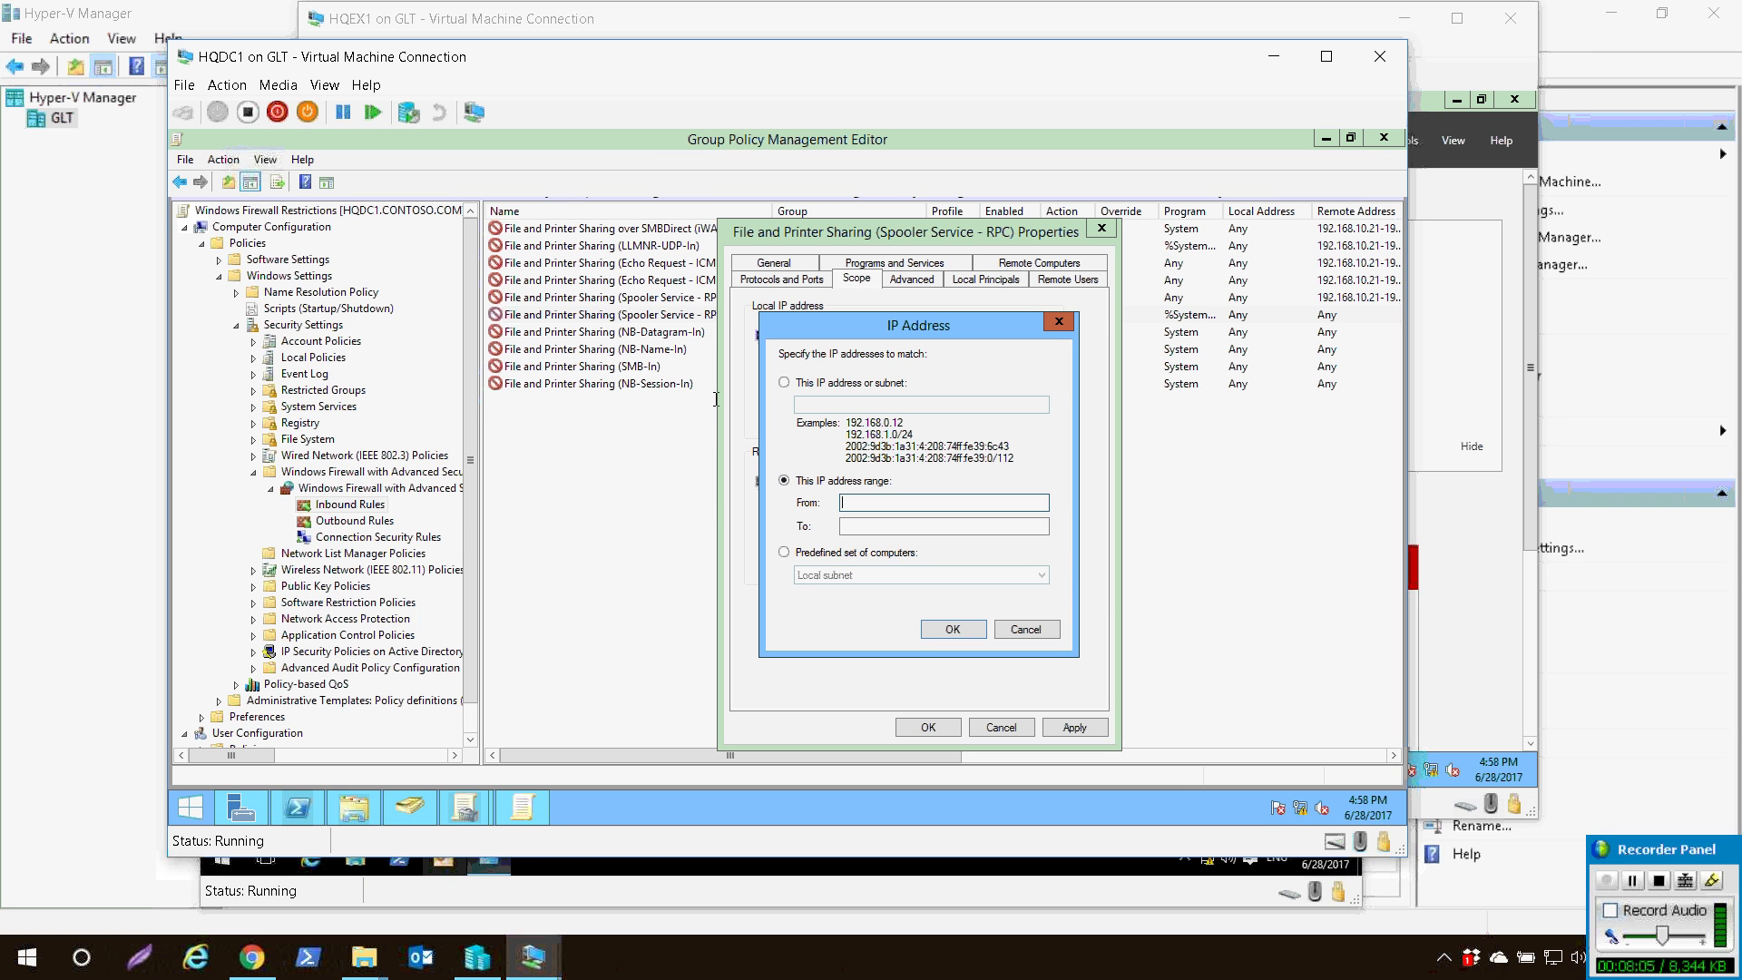
text(192.168.10.21)
key(Tab)
text(192.168.10.21)
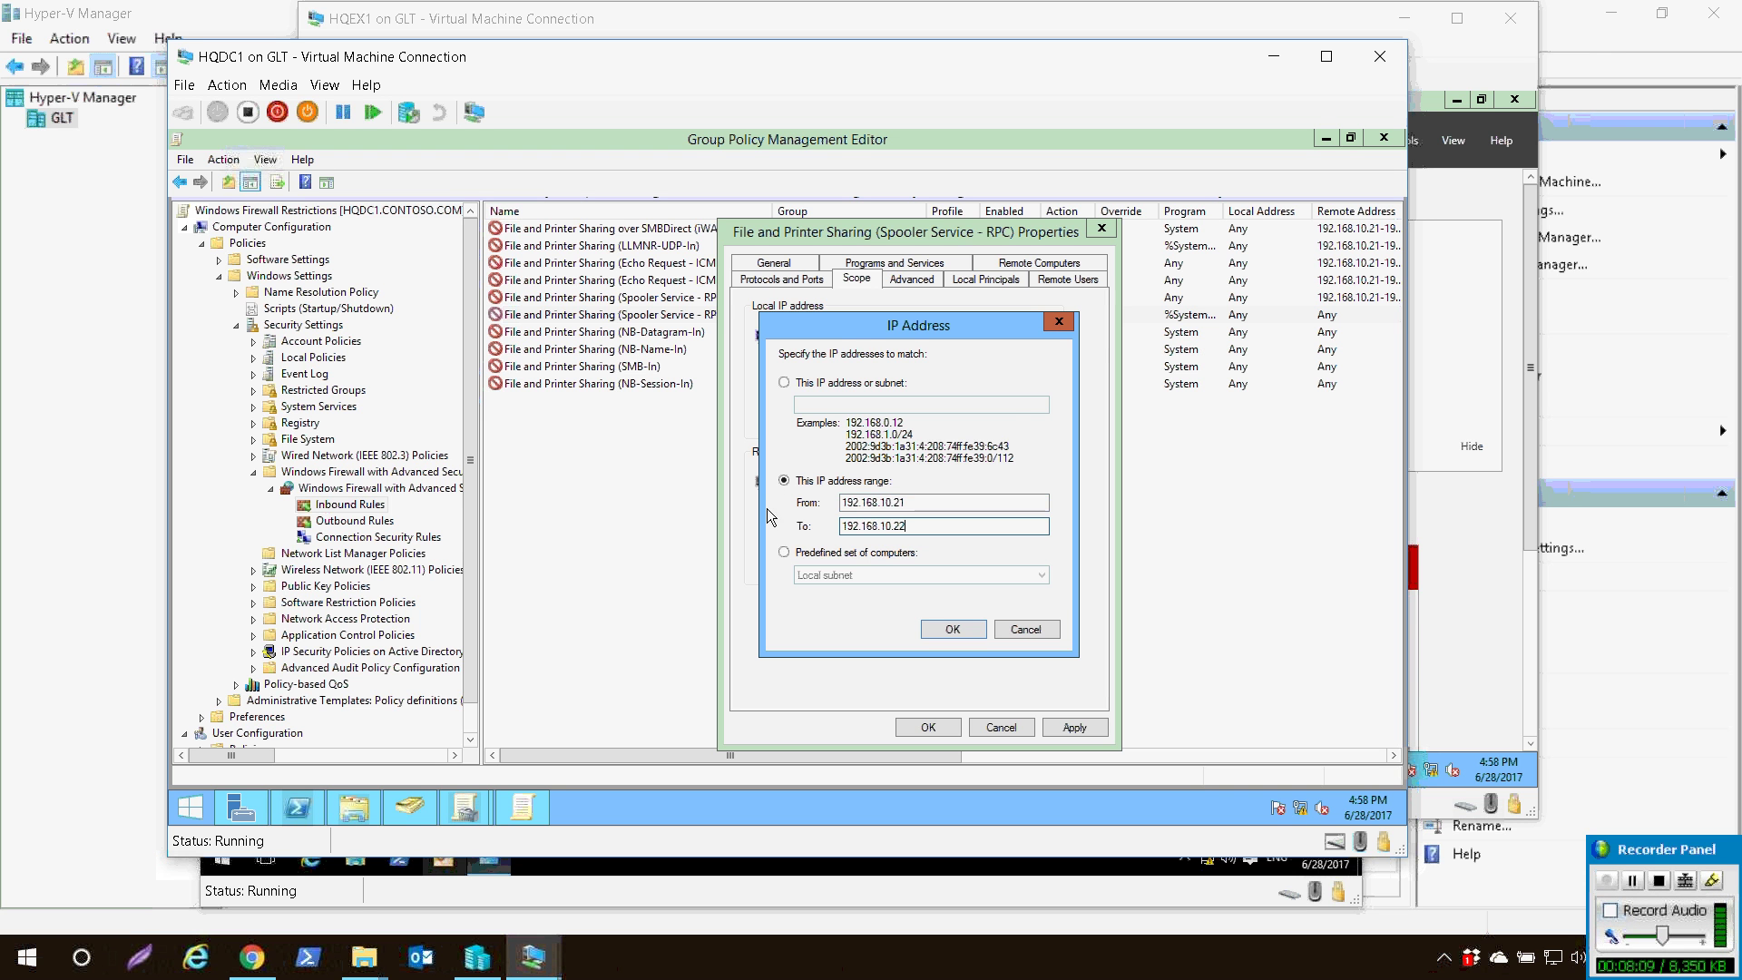
key(Return)
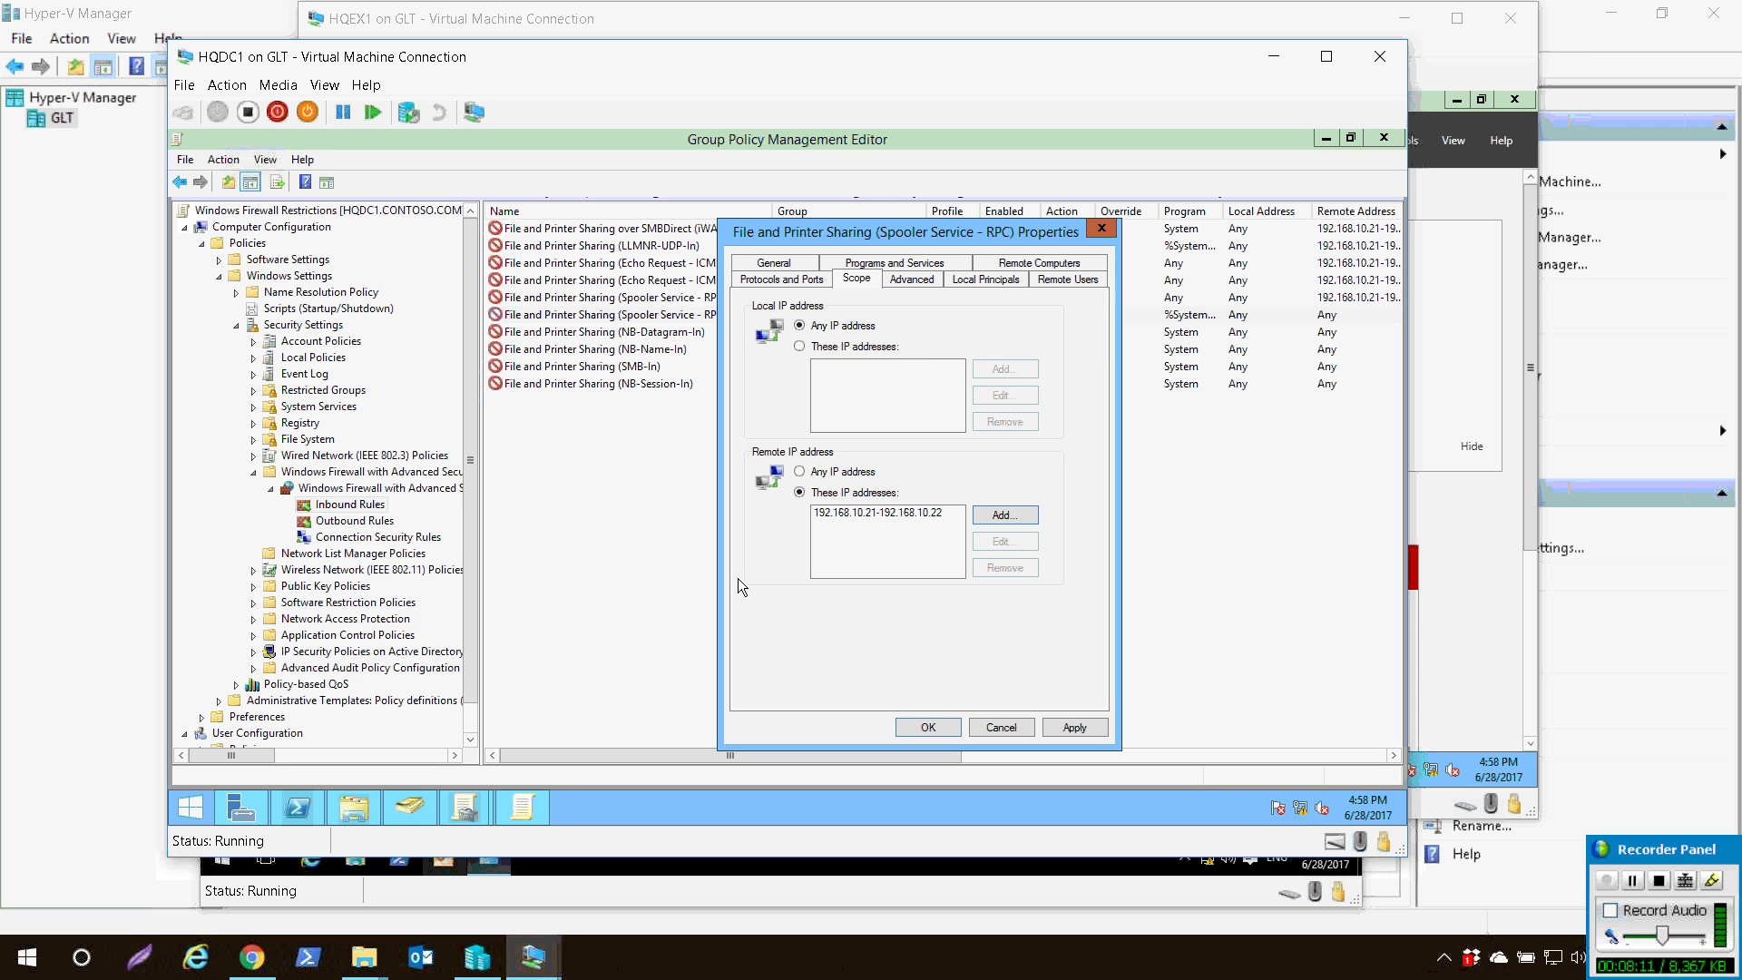
key(Return)
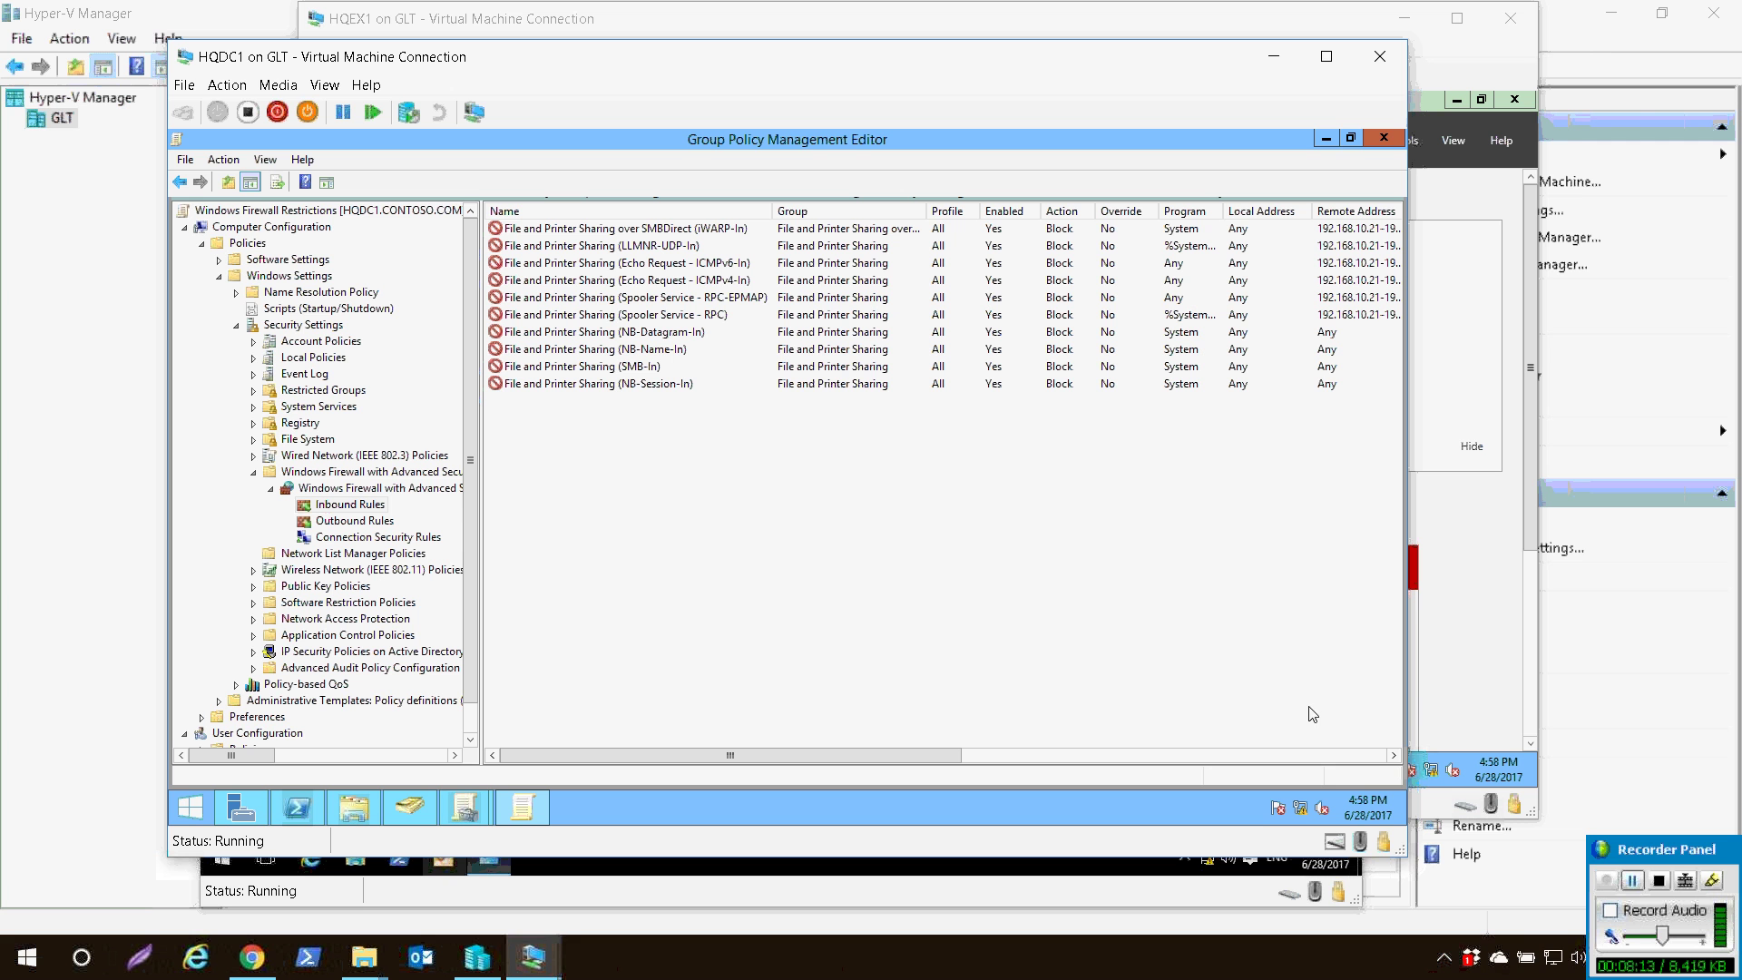
- Check that the NB-Session-In rule's scope already uses 192.168.10.21–192.168.10.22, leaving it unchanged
click(1632, 880)
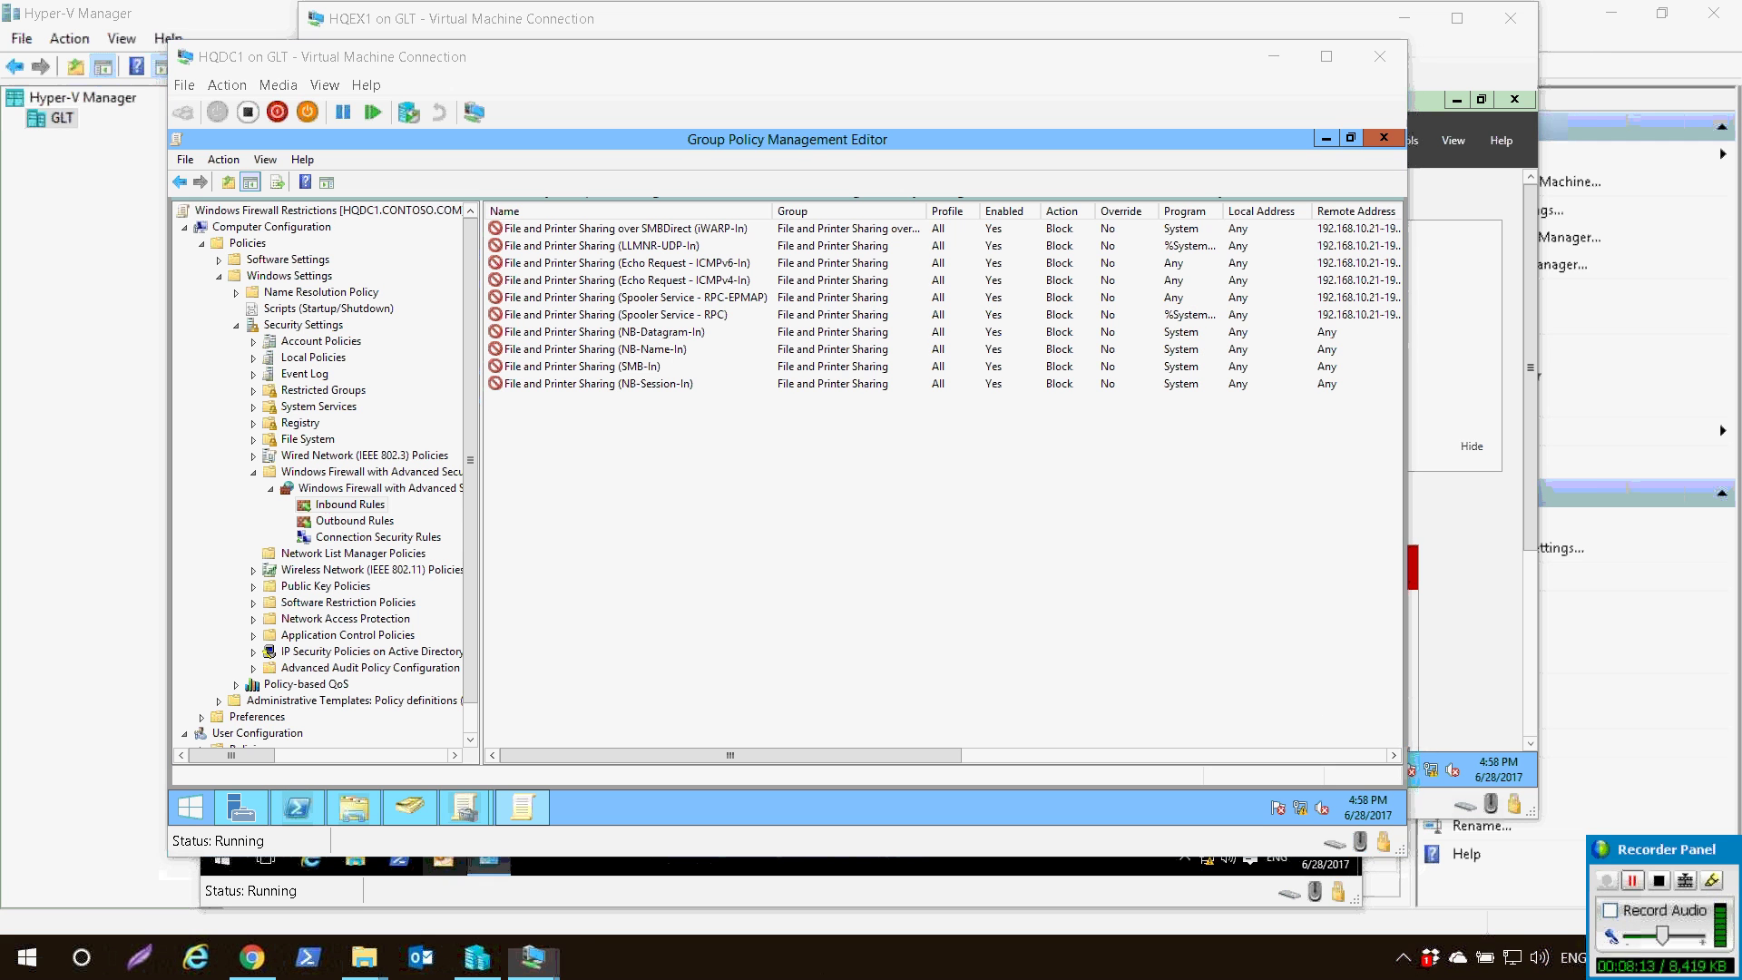
click(483, 320)
key(Return)
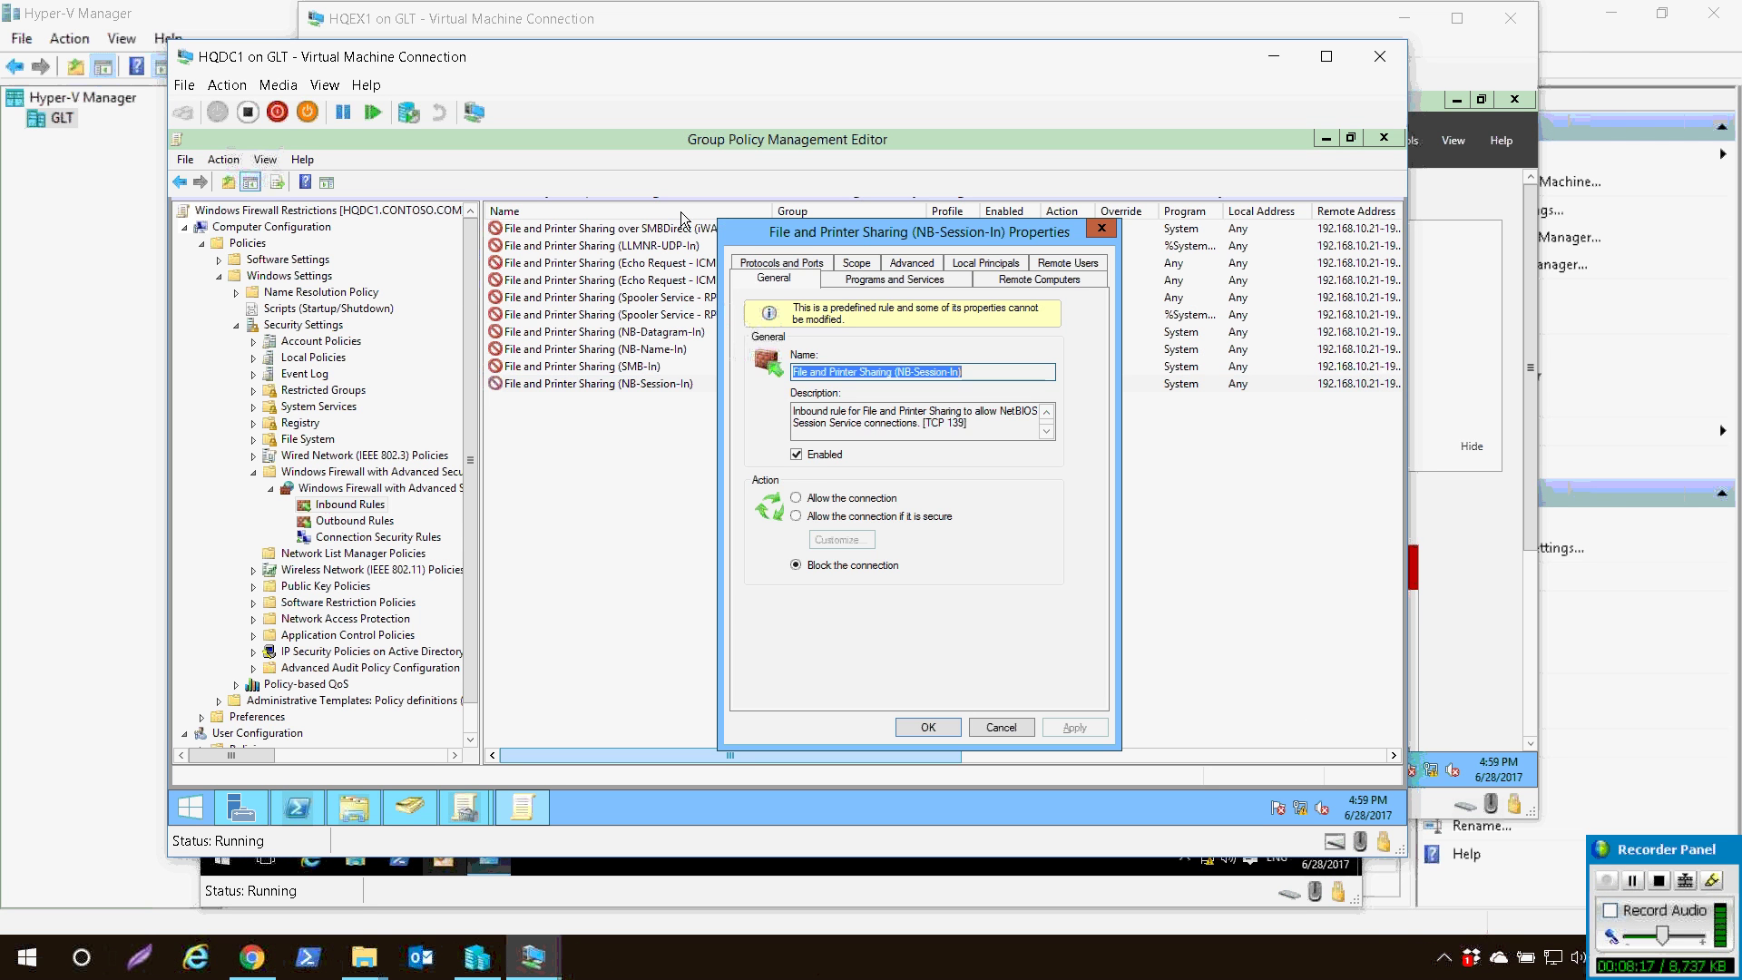
click(856, 262)
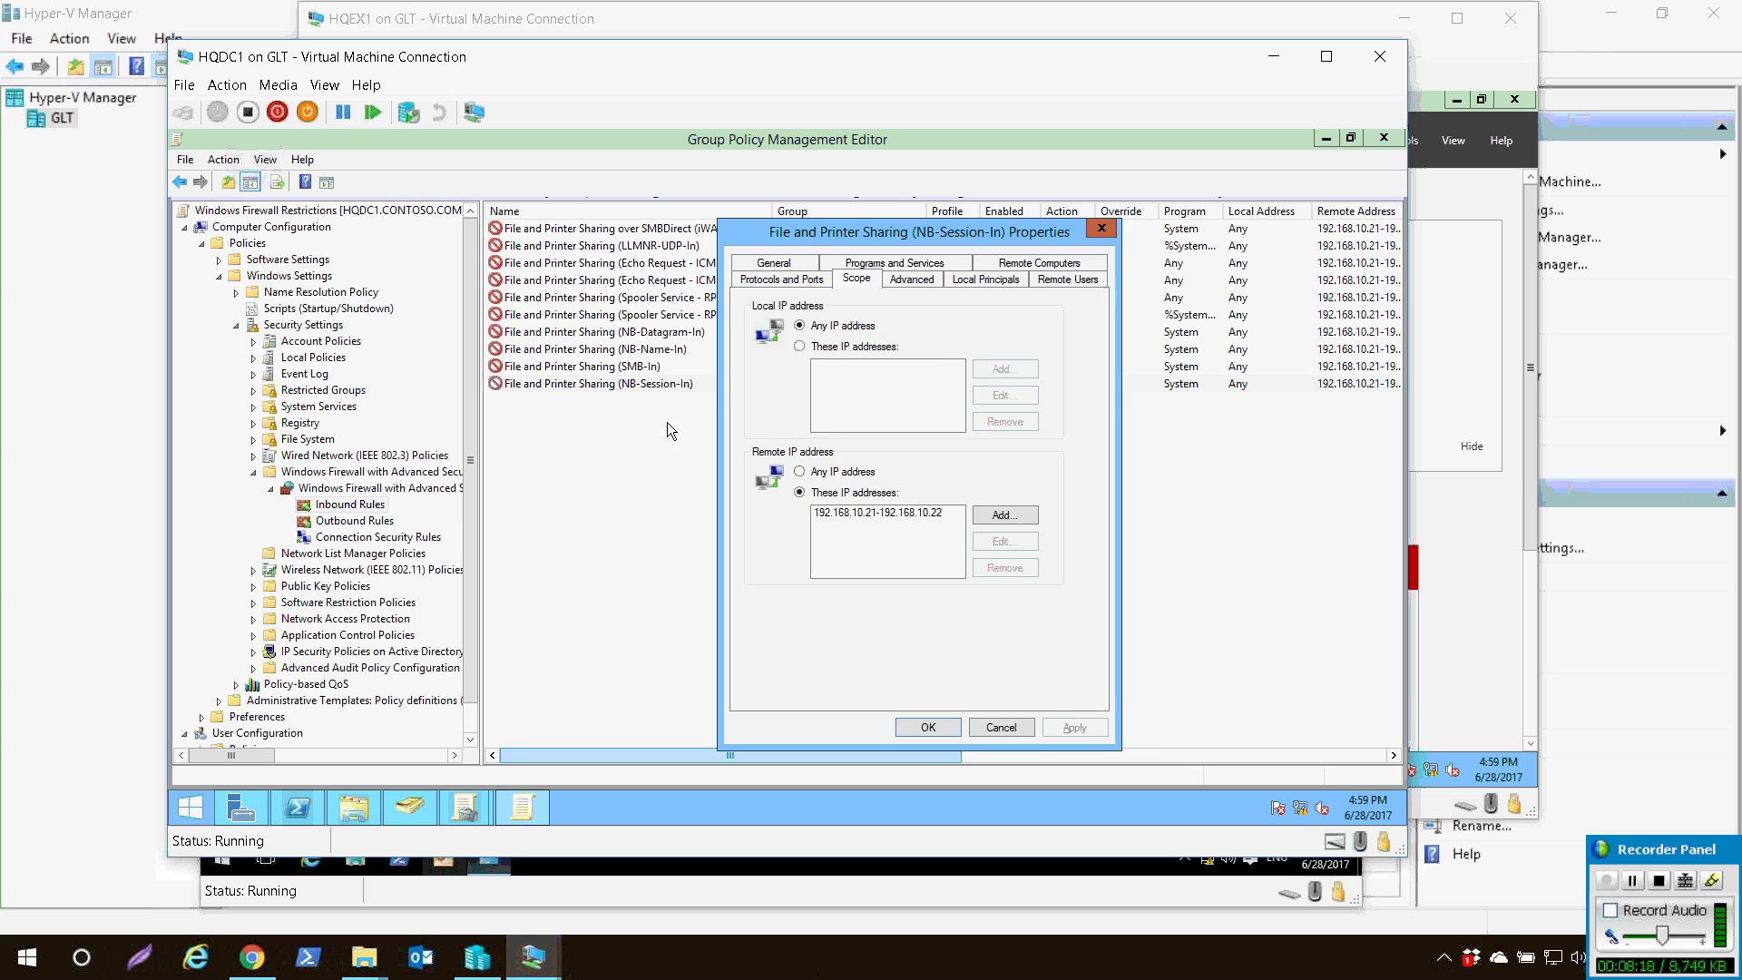
key(Return)
click(659, 470)
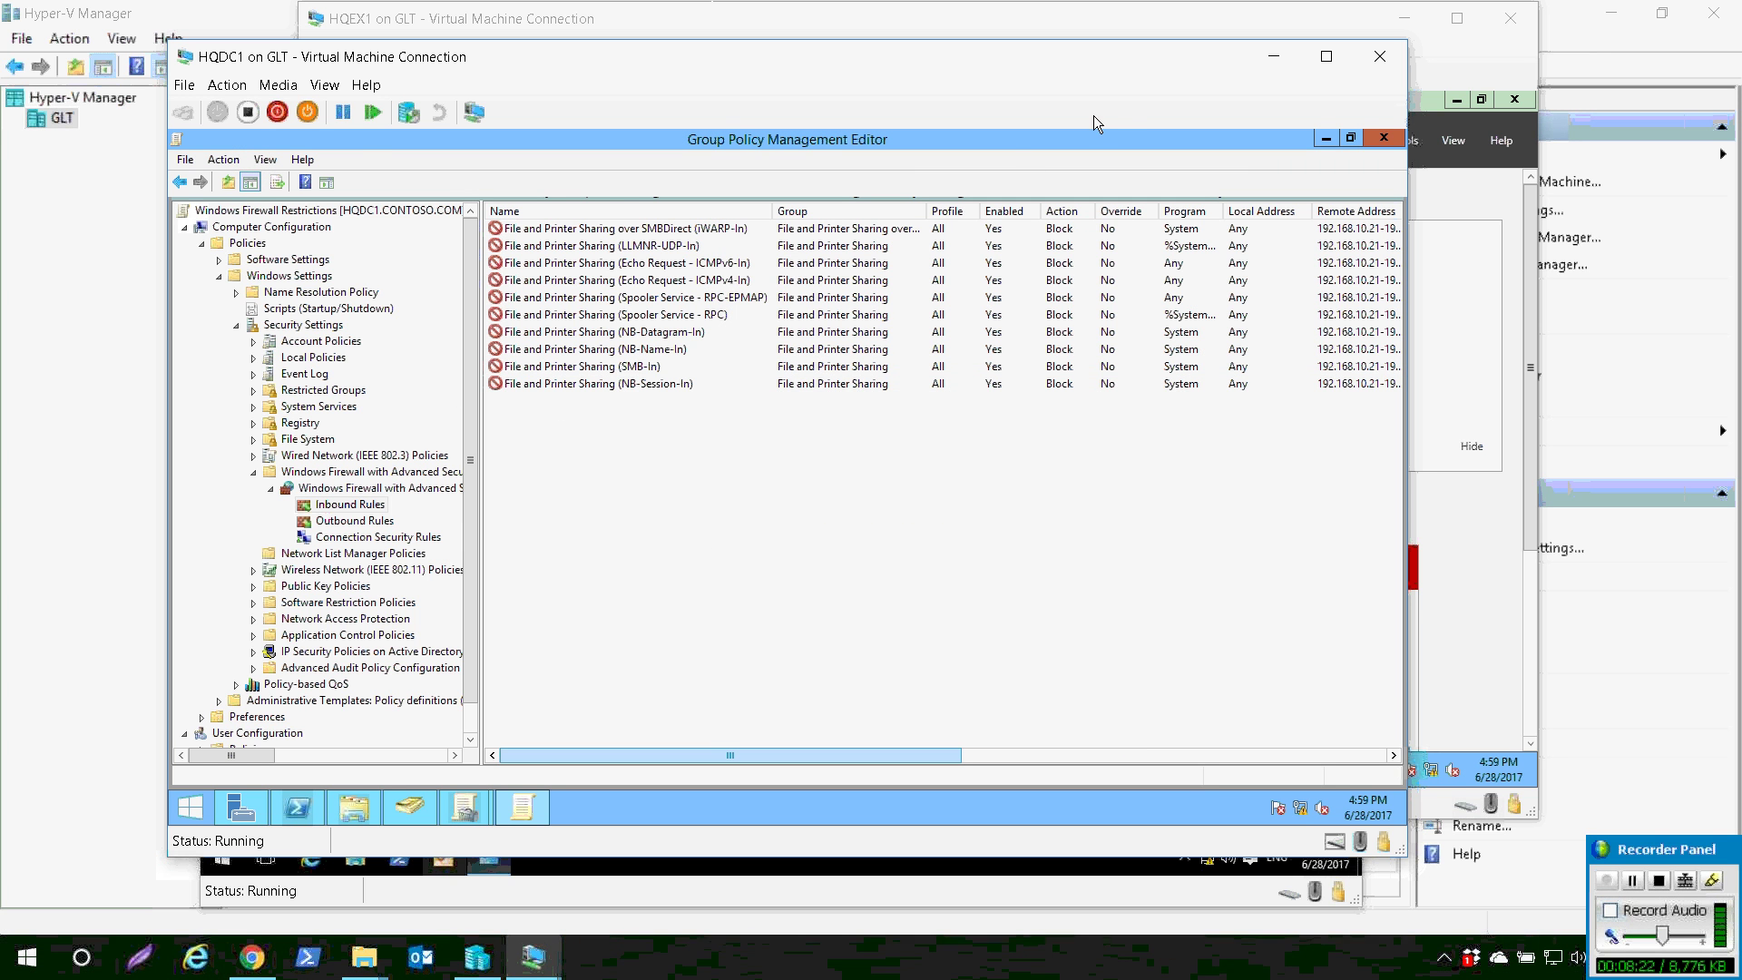
- Close the policy editor and scroll through the Windows Firewall Restrictions settings report
click(1384, 138)
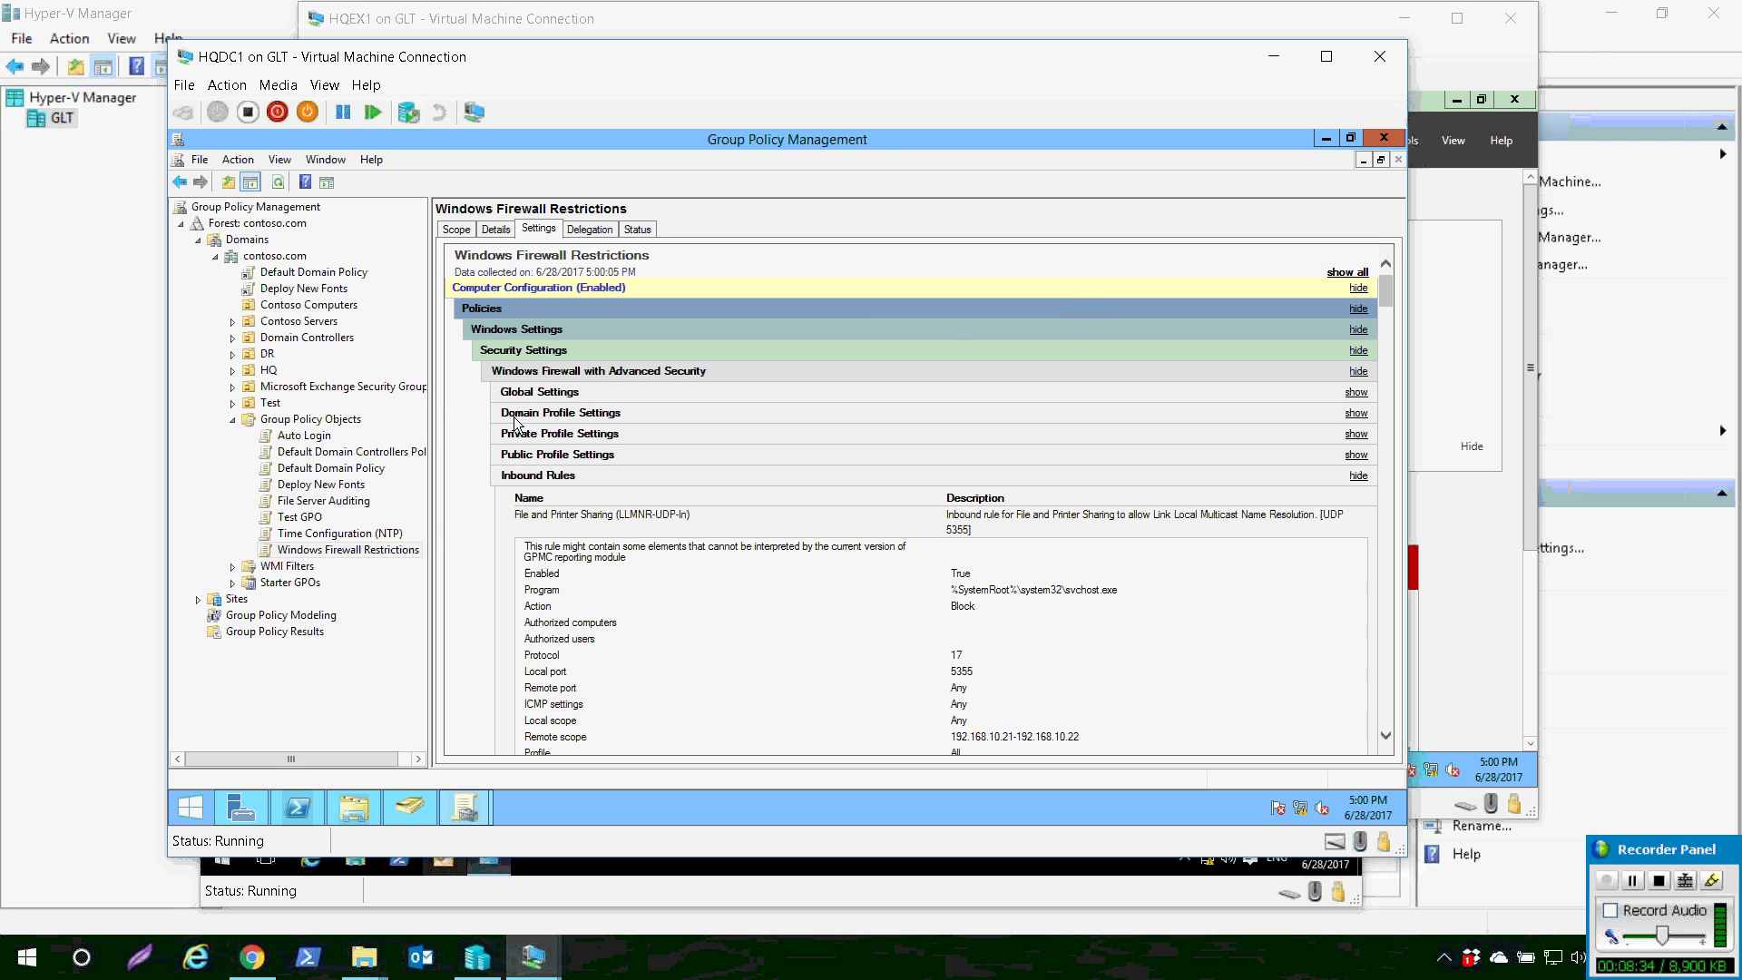
scroll(606, 383, down, 8)
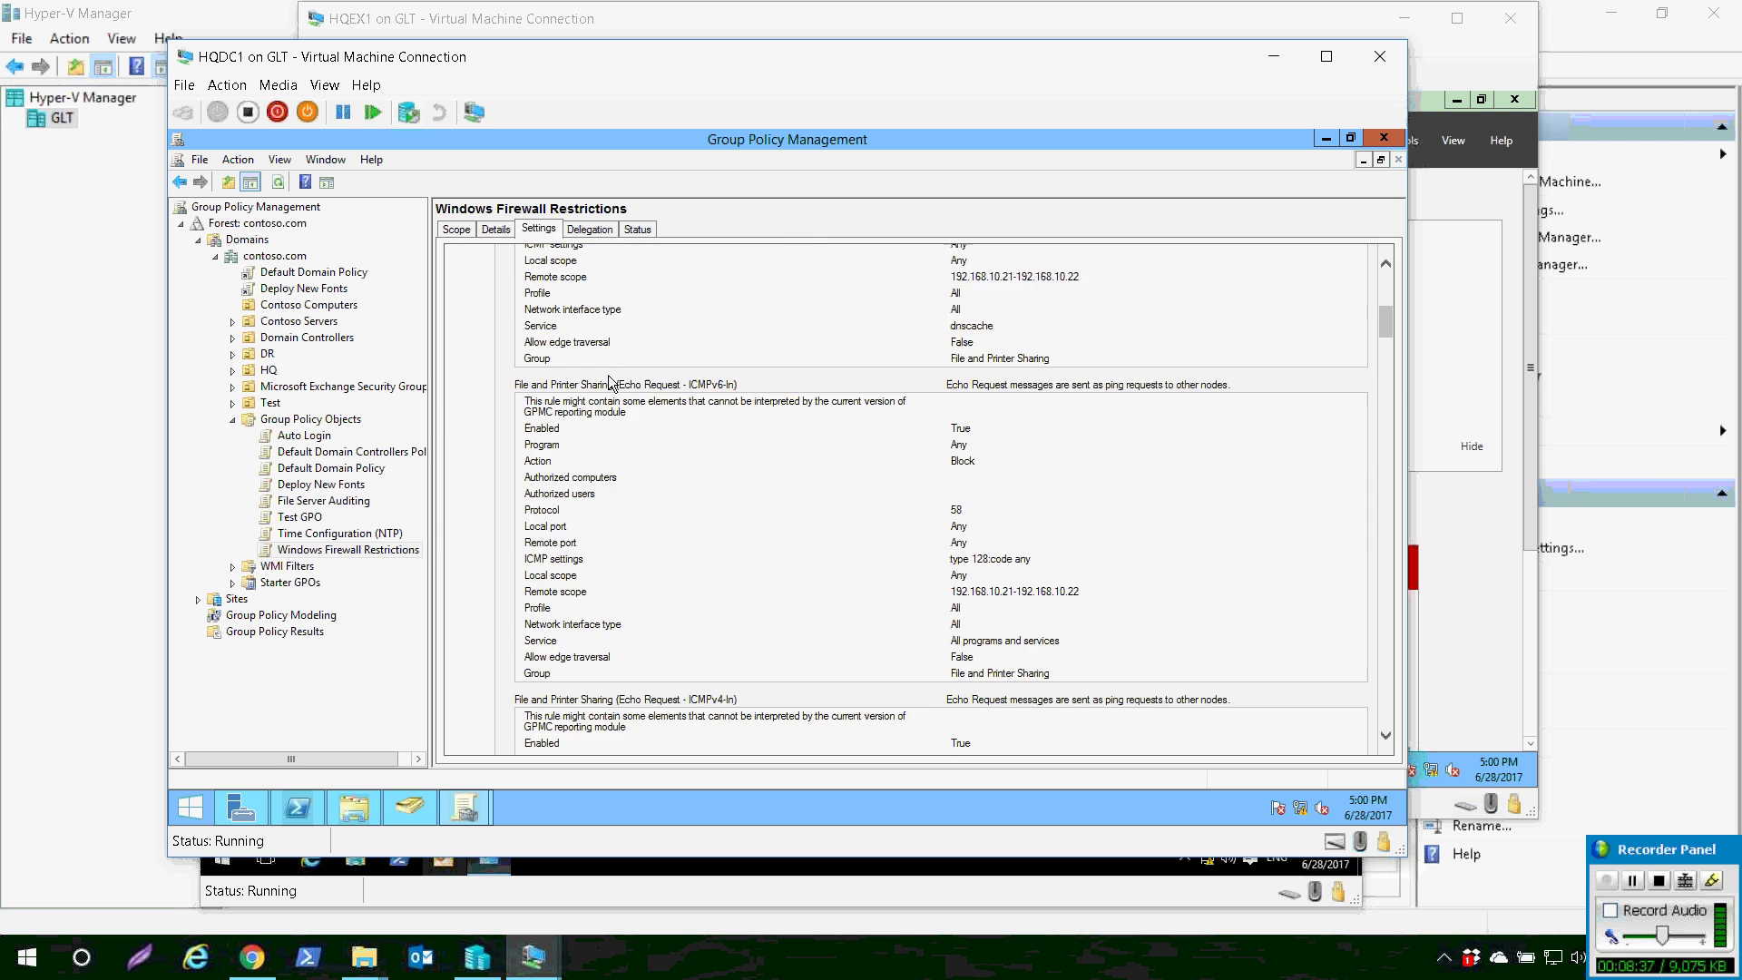
scroll(610, 383, down, 2)
scroll(607, 383, down, 15)
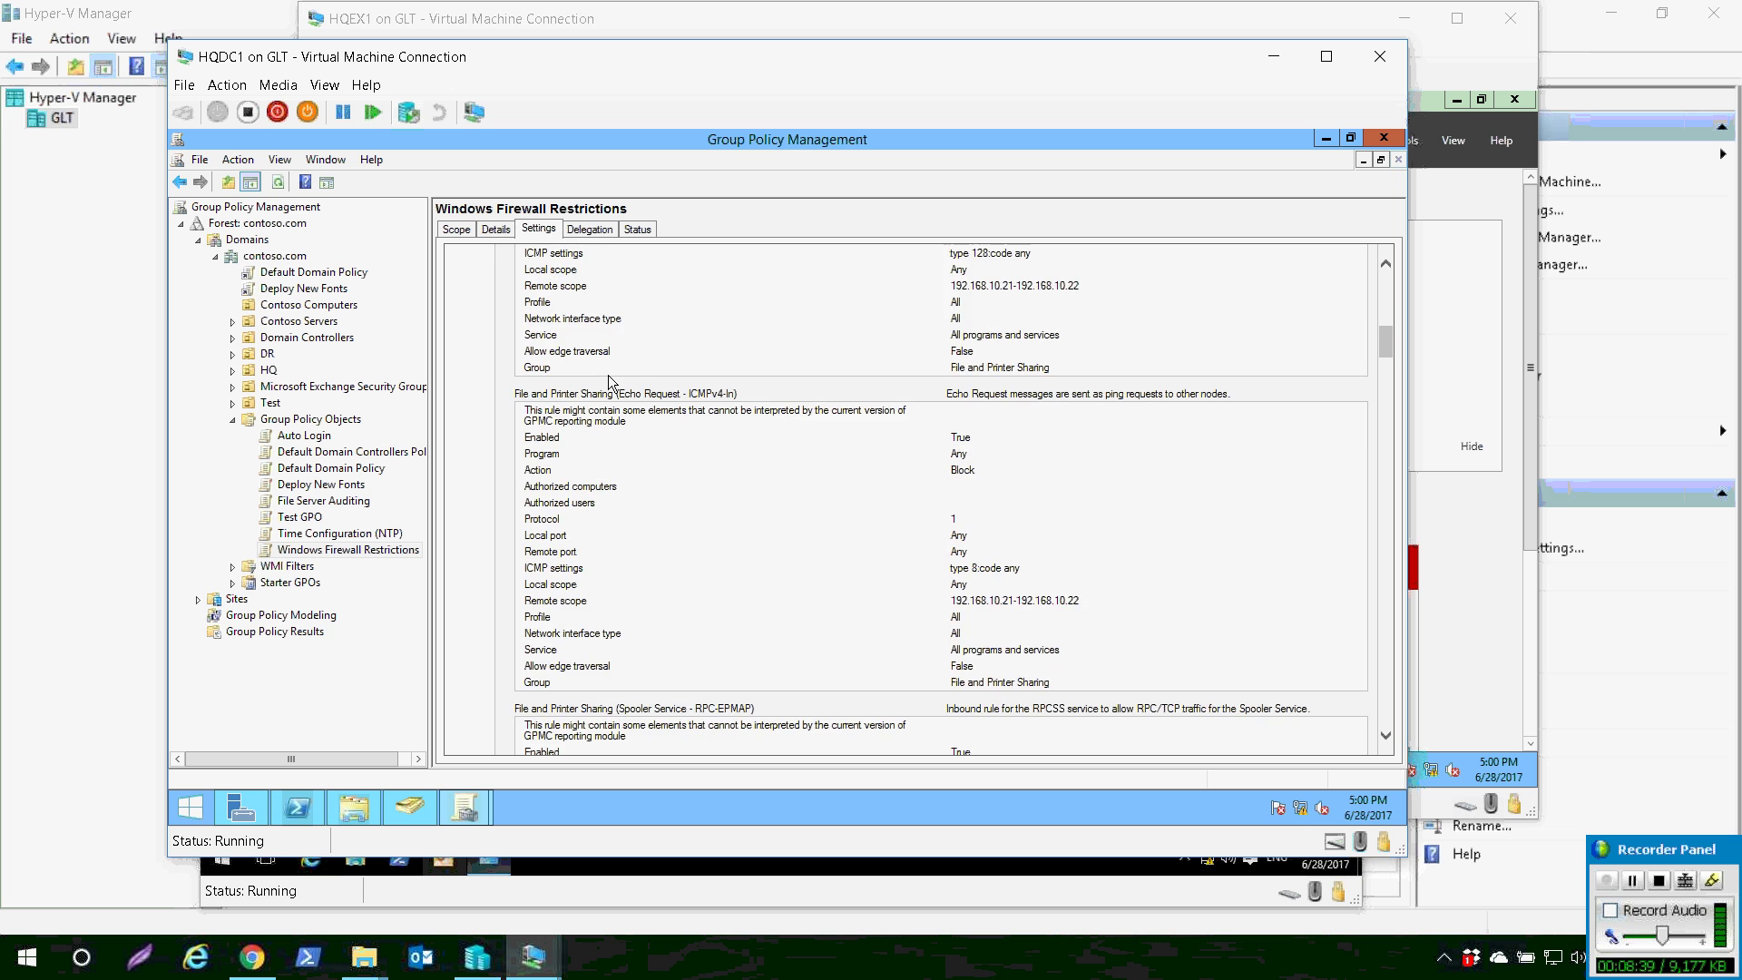
scroll(608, 377, down, 12)
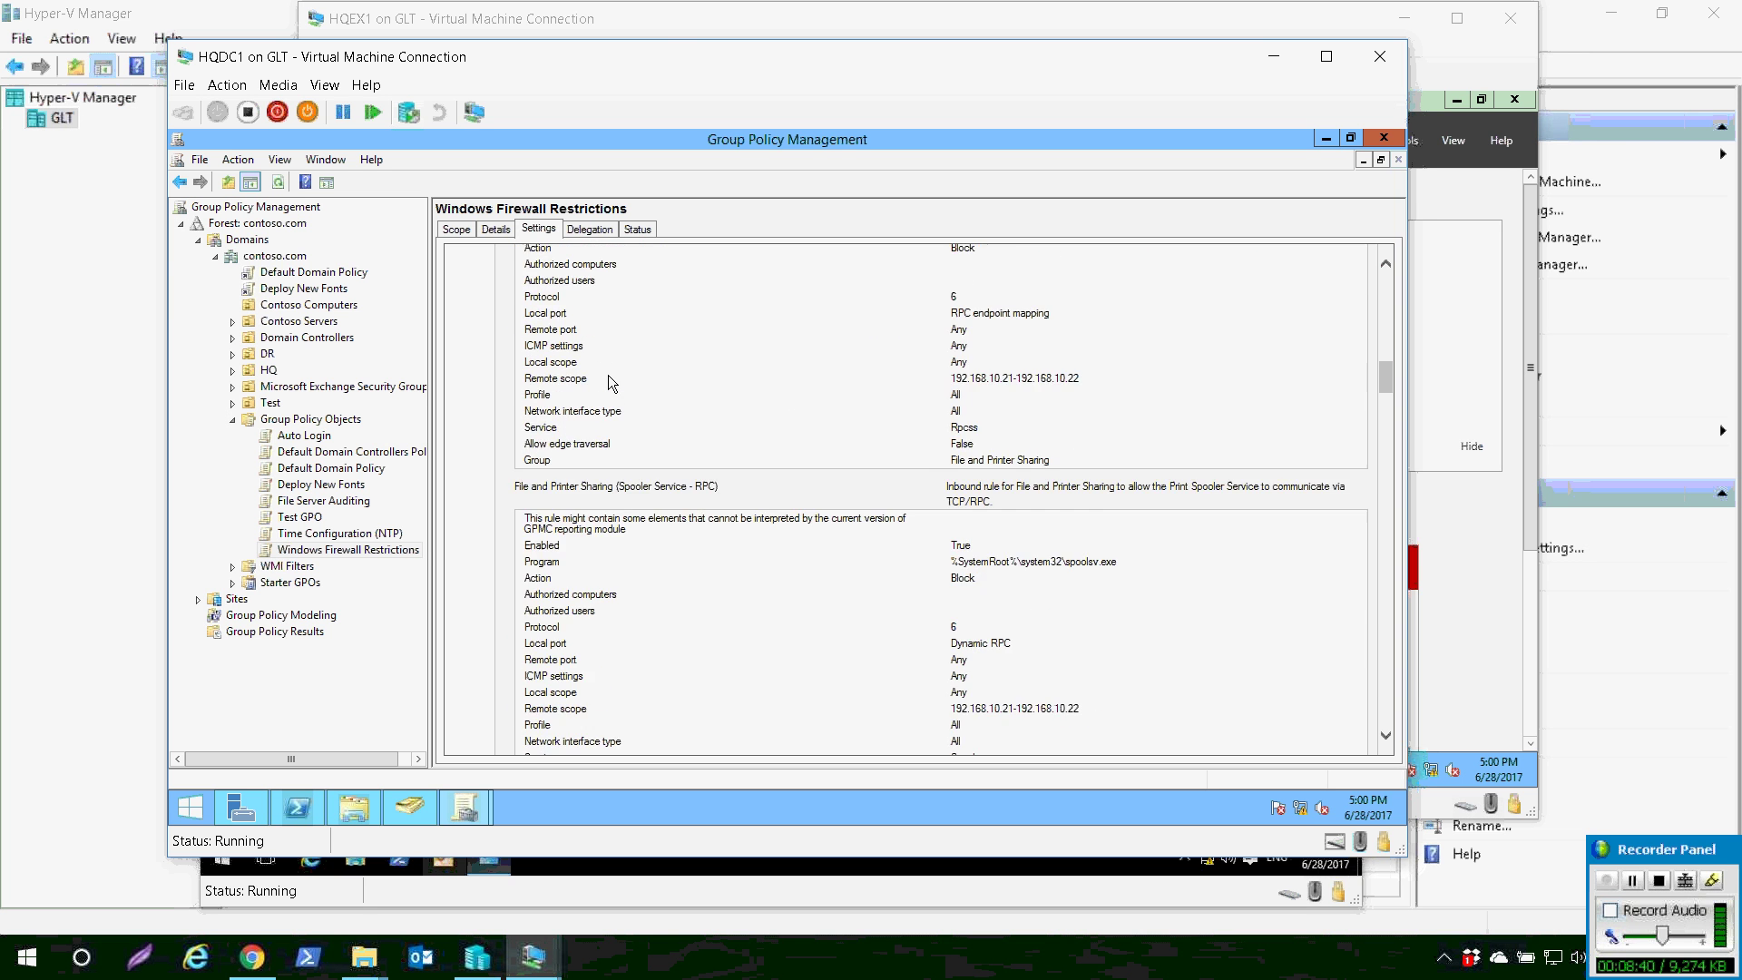
scroll(607, 374, down, 6)
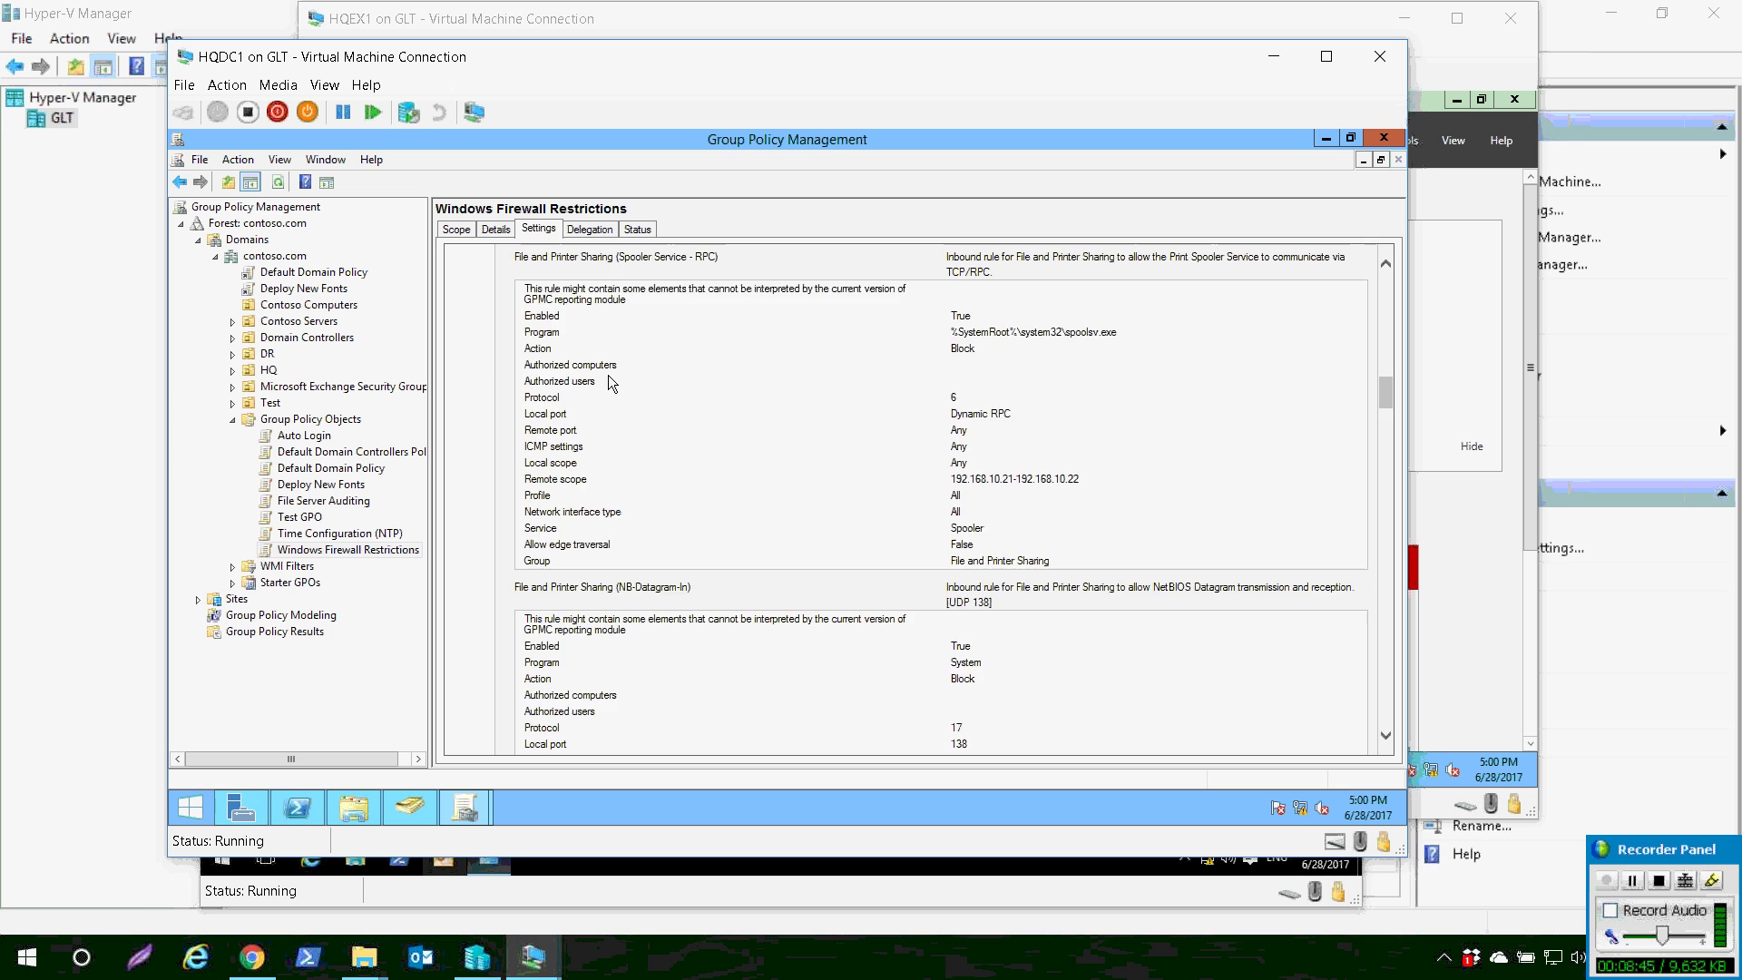
scroll(609, 381, up, 6)
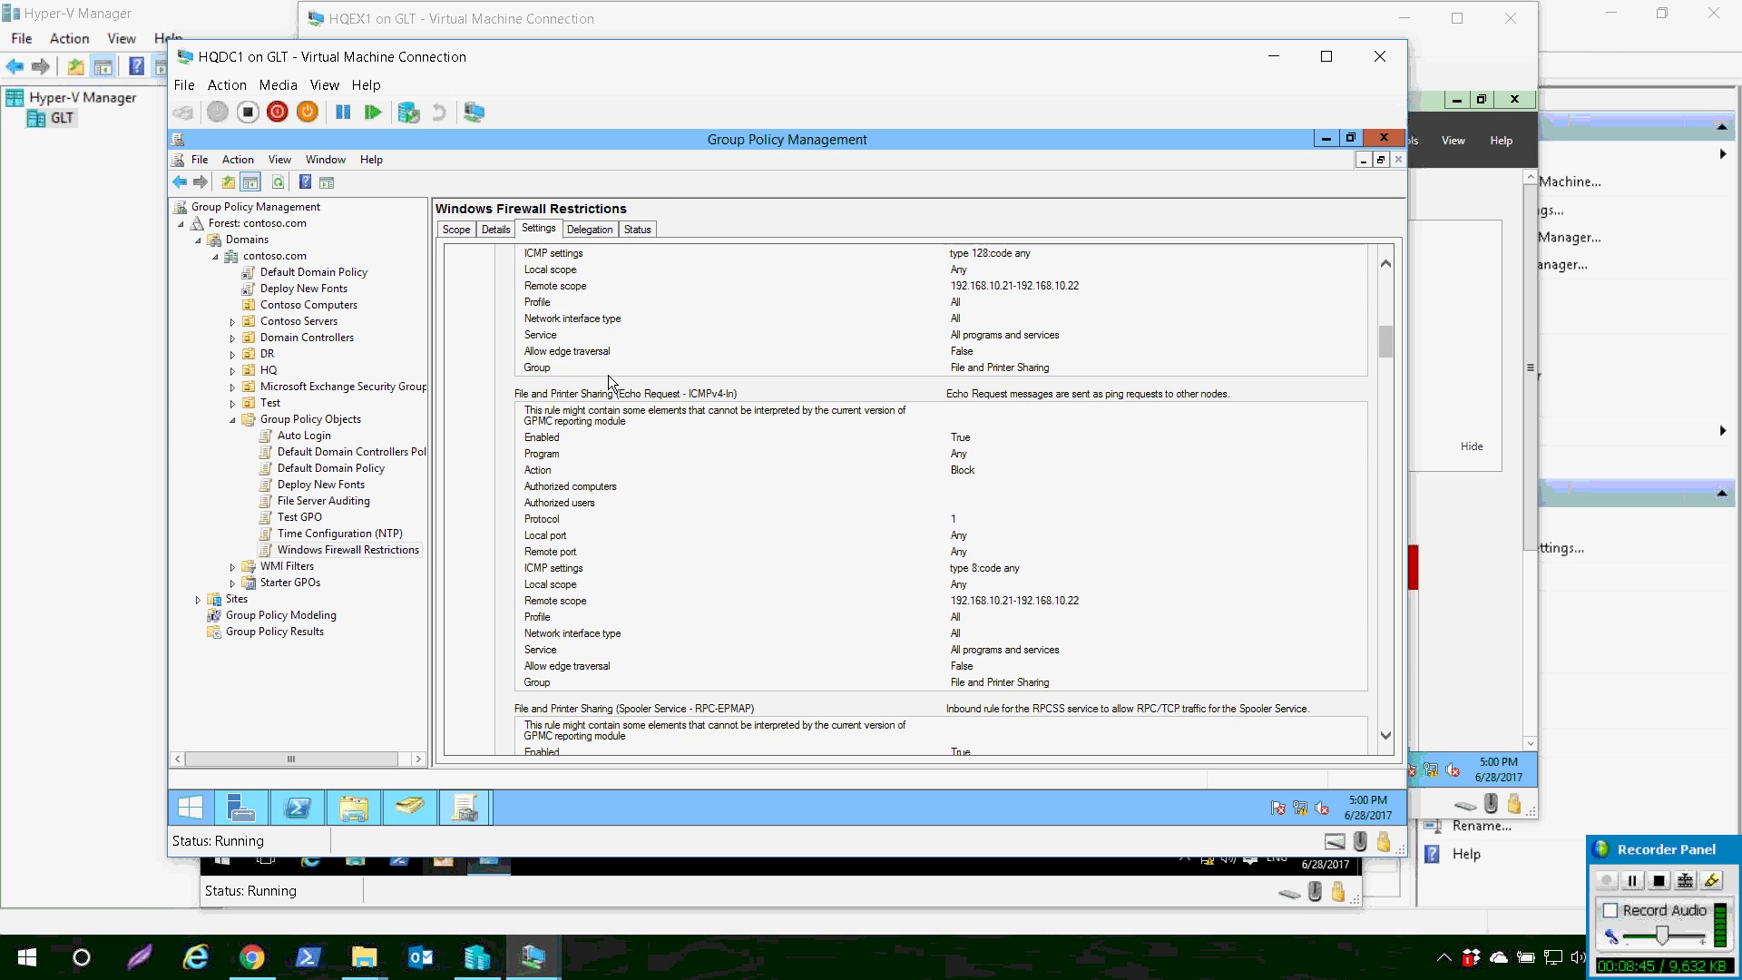
scroll(610, 381, up, 8)
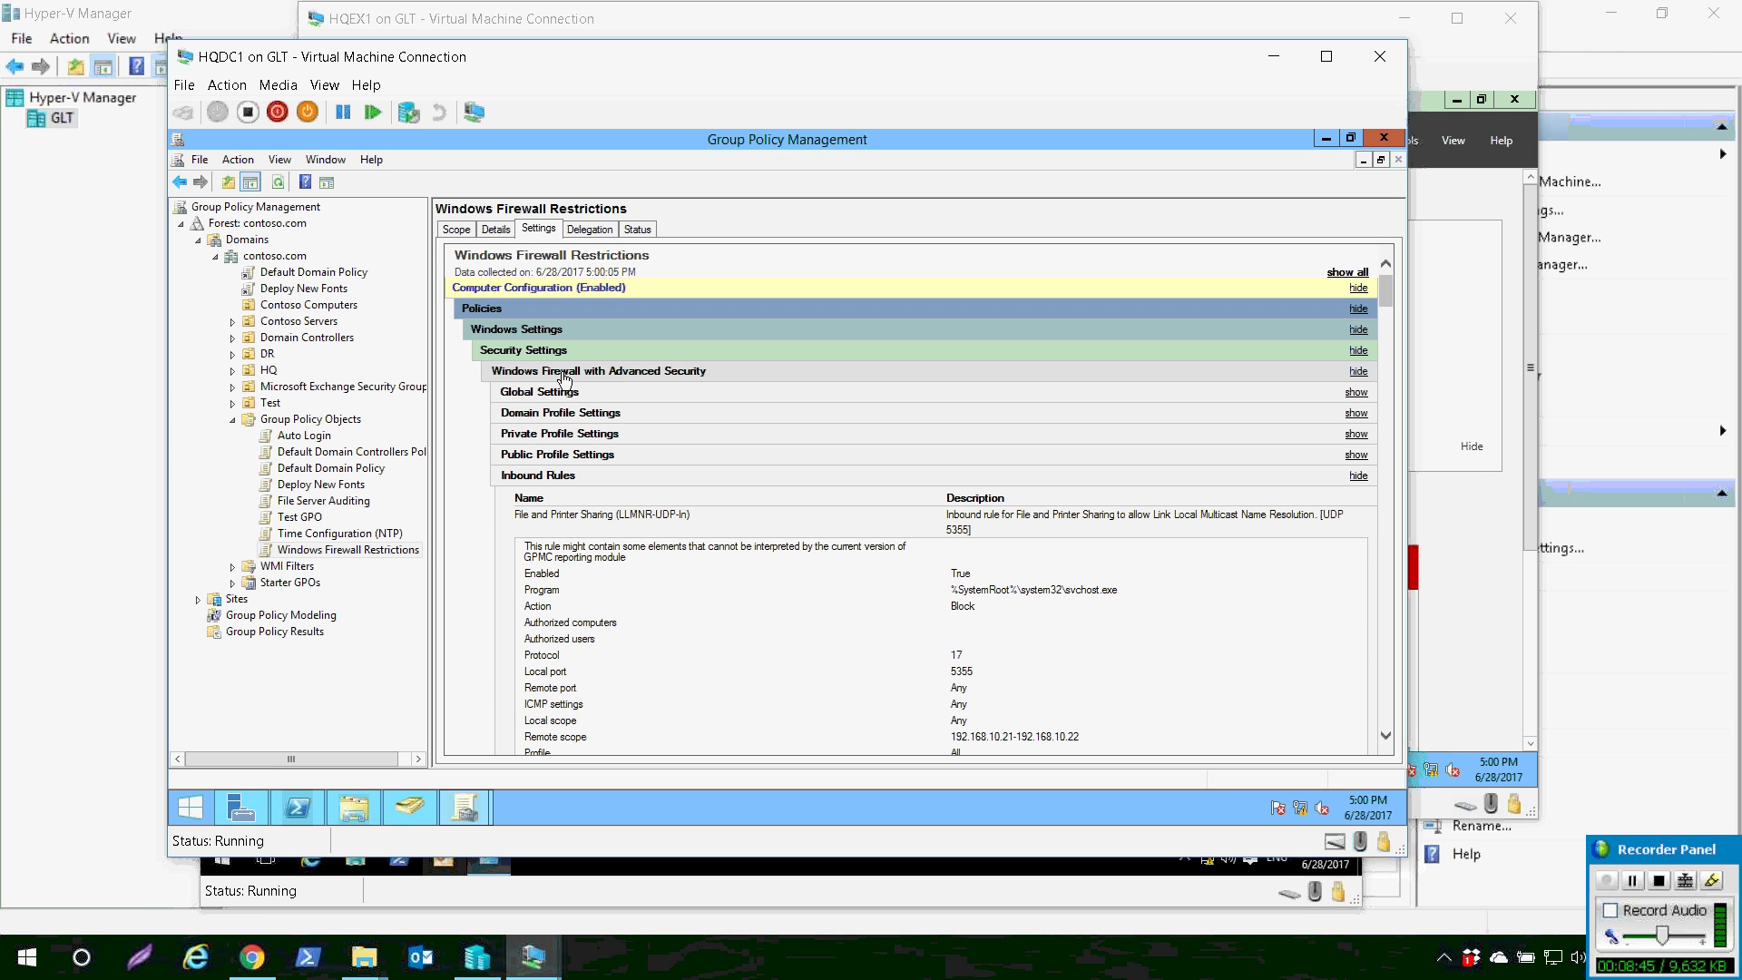
- Expand and collapse the Domain, Private, Public and Global Settings sections, then view the GPO's scope
click(560, 413)
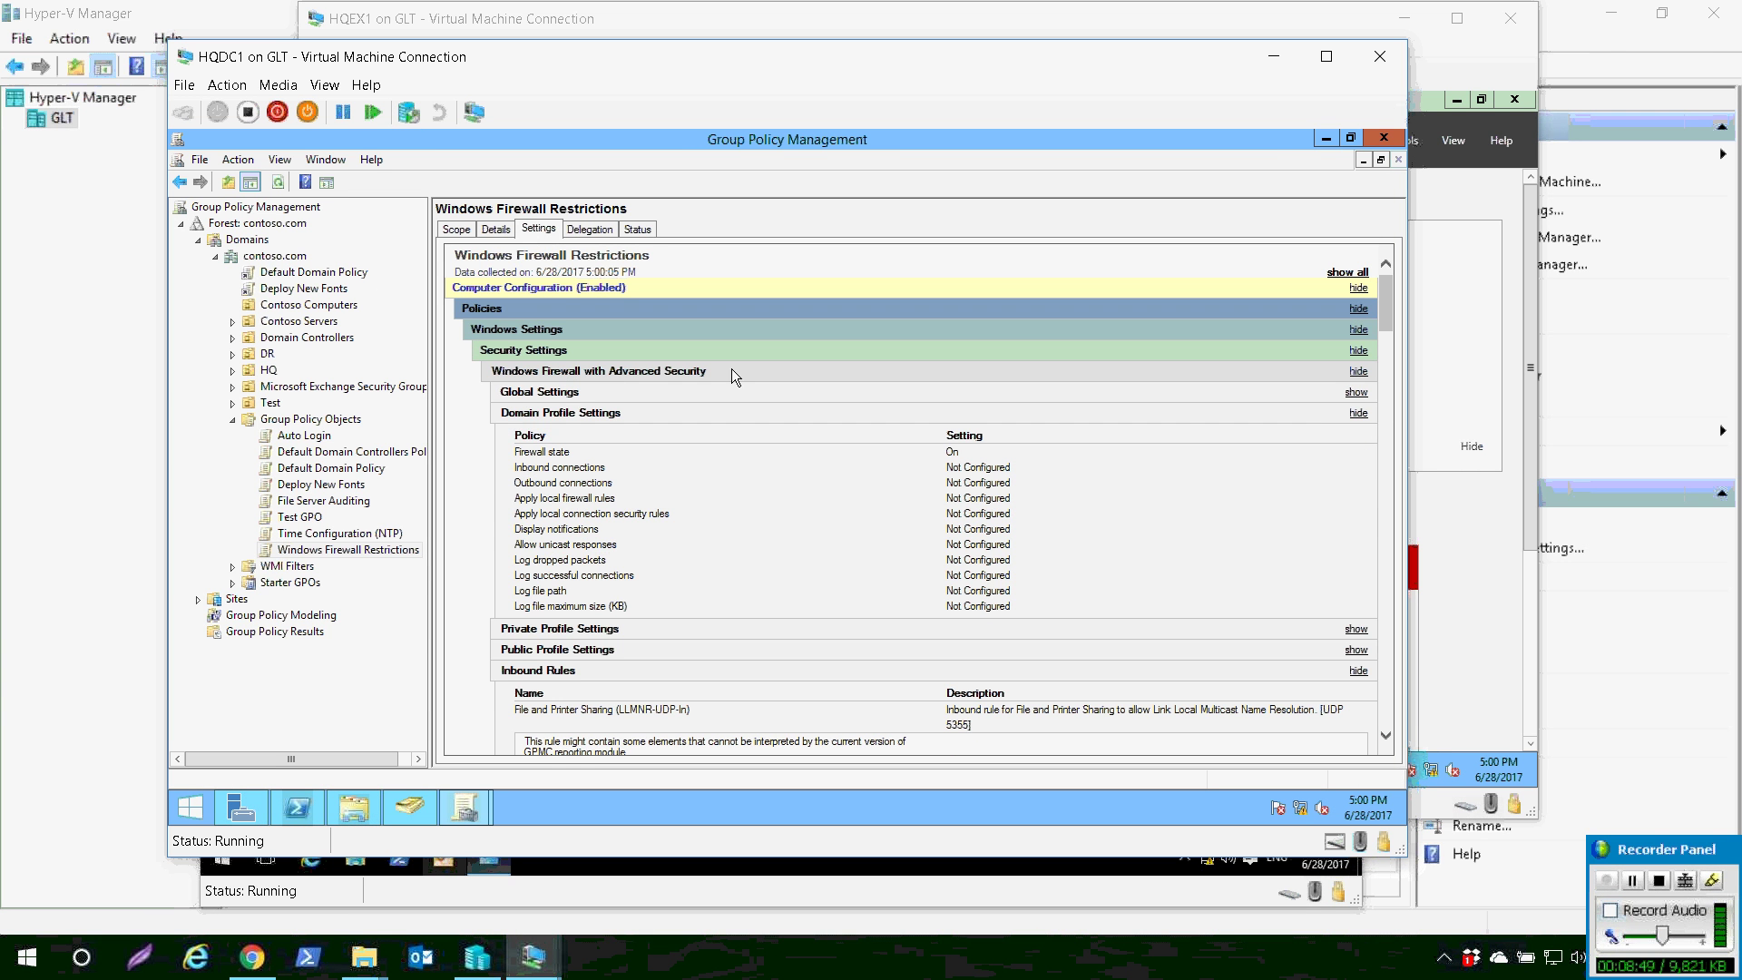
click(559, 413)
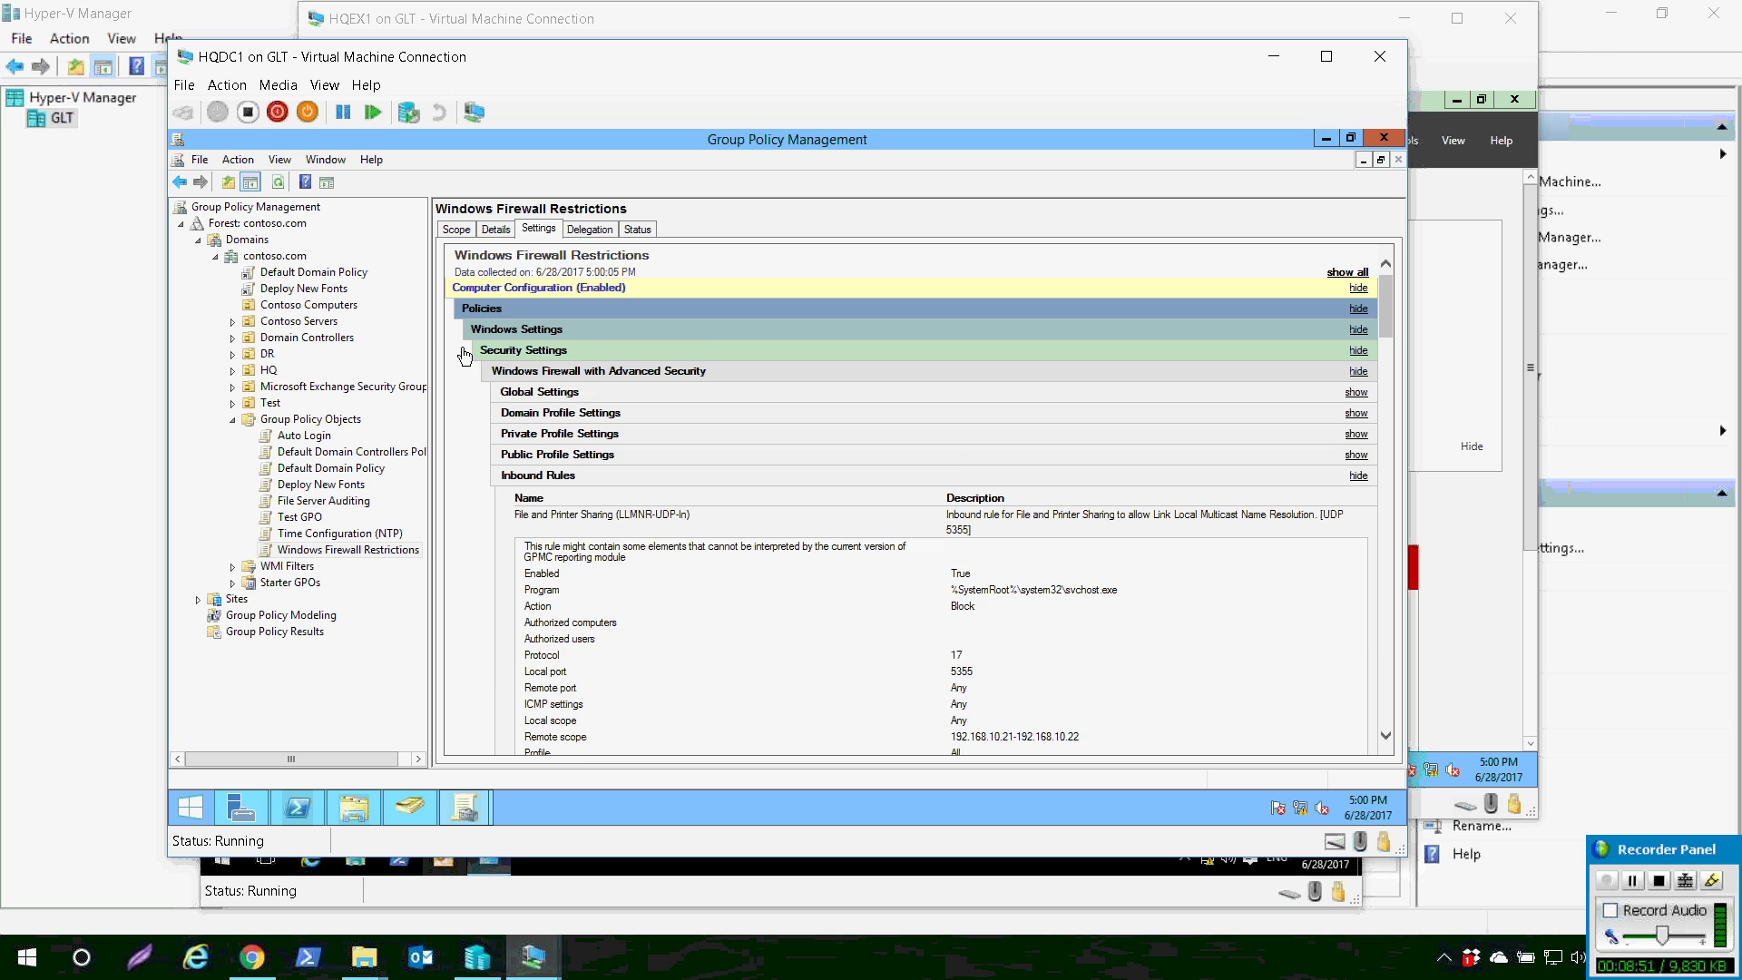
click(560, 434)
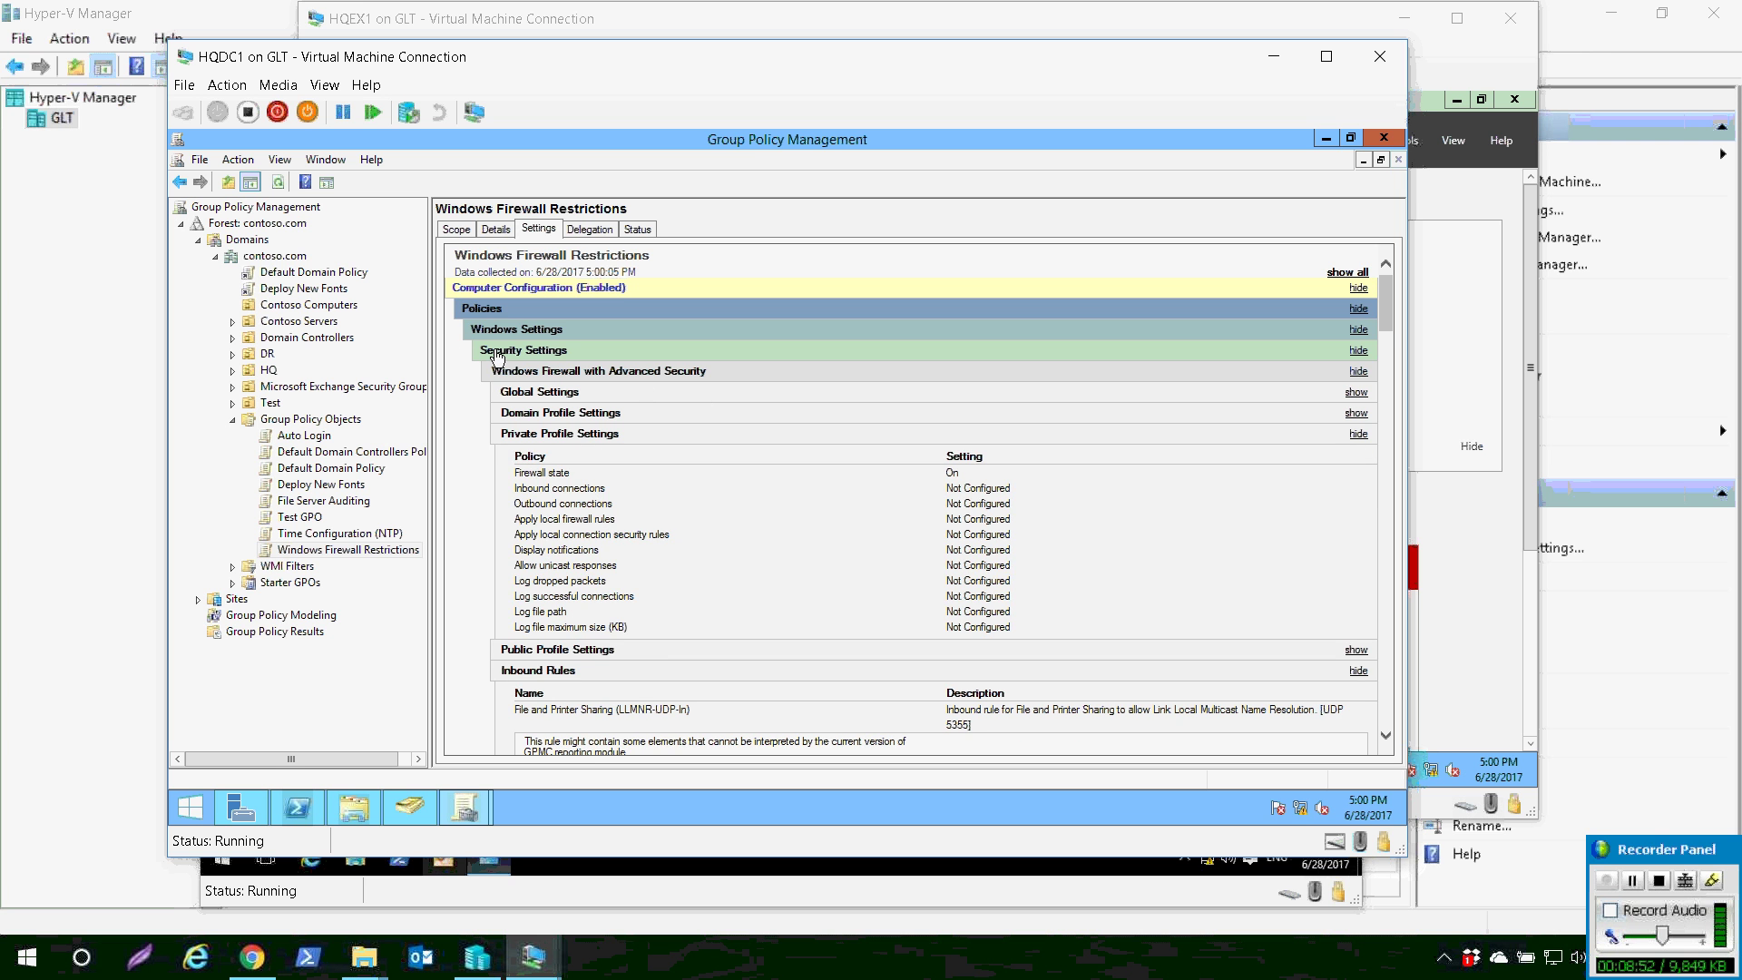
click(560, 434)
click(557, 454)
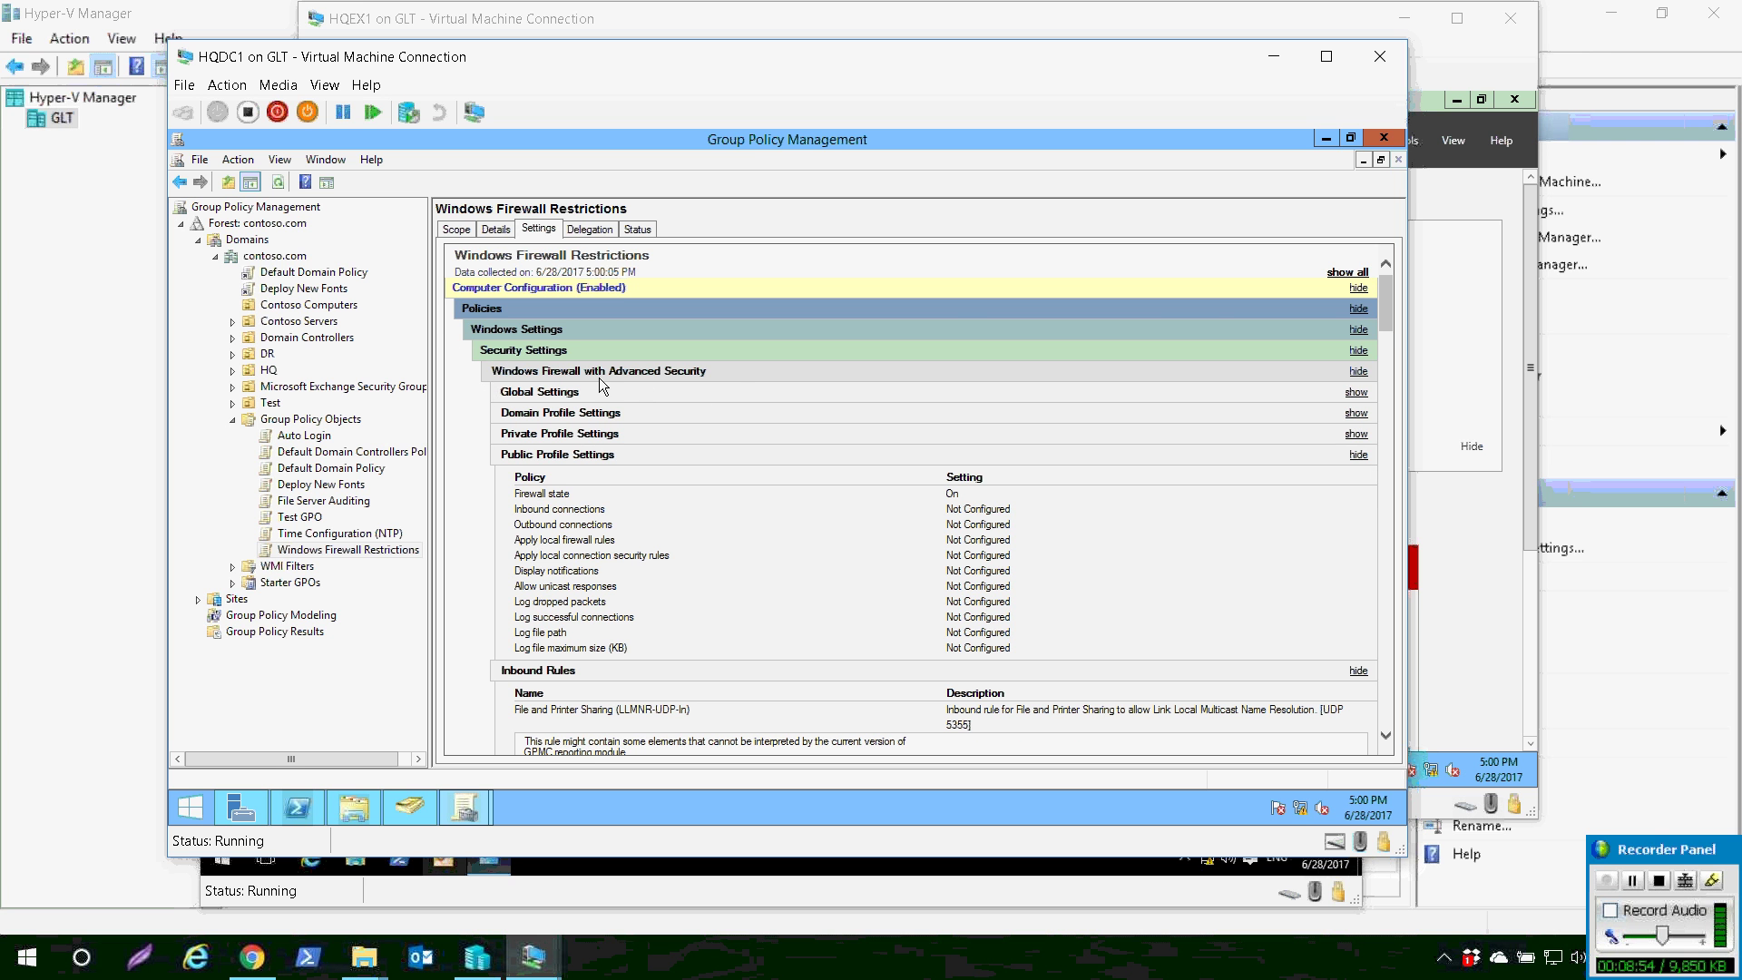
click(557, 454)
click(544, 391)
click(544, 391)
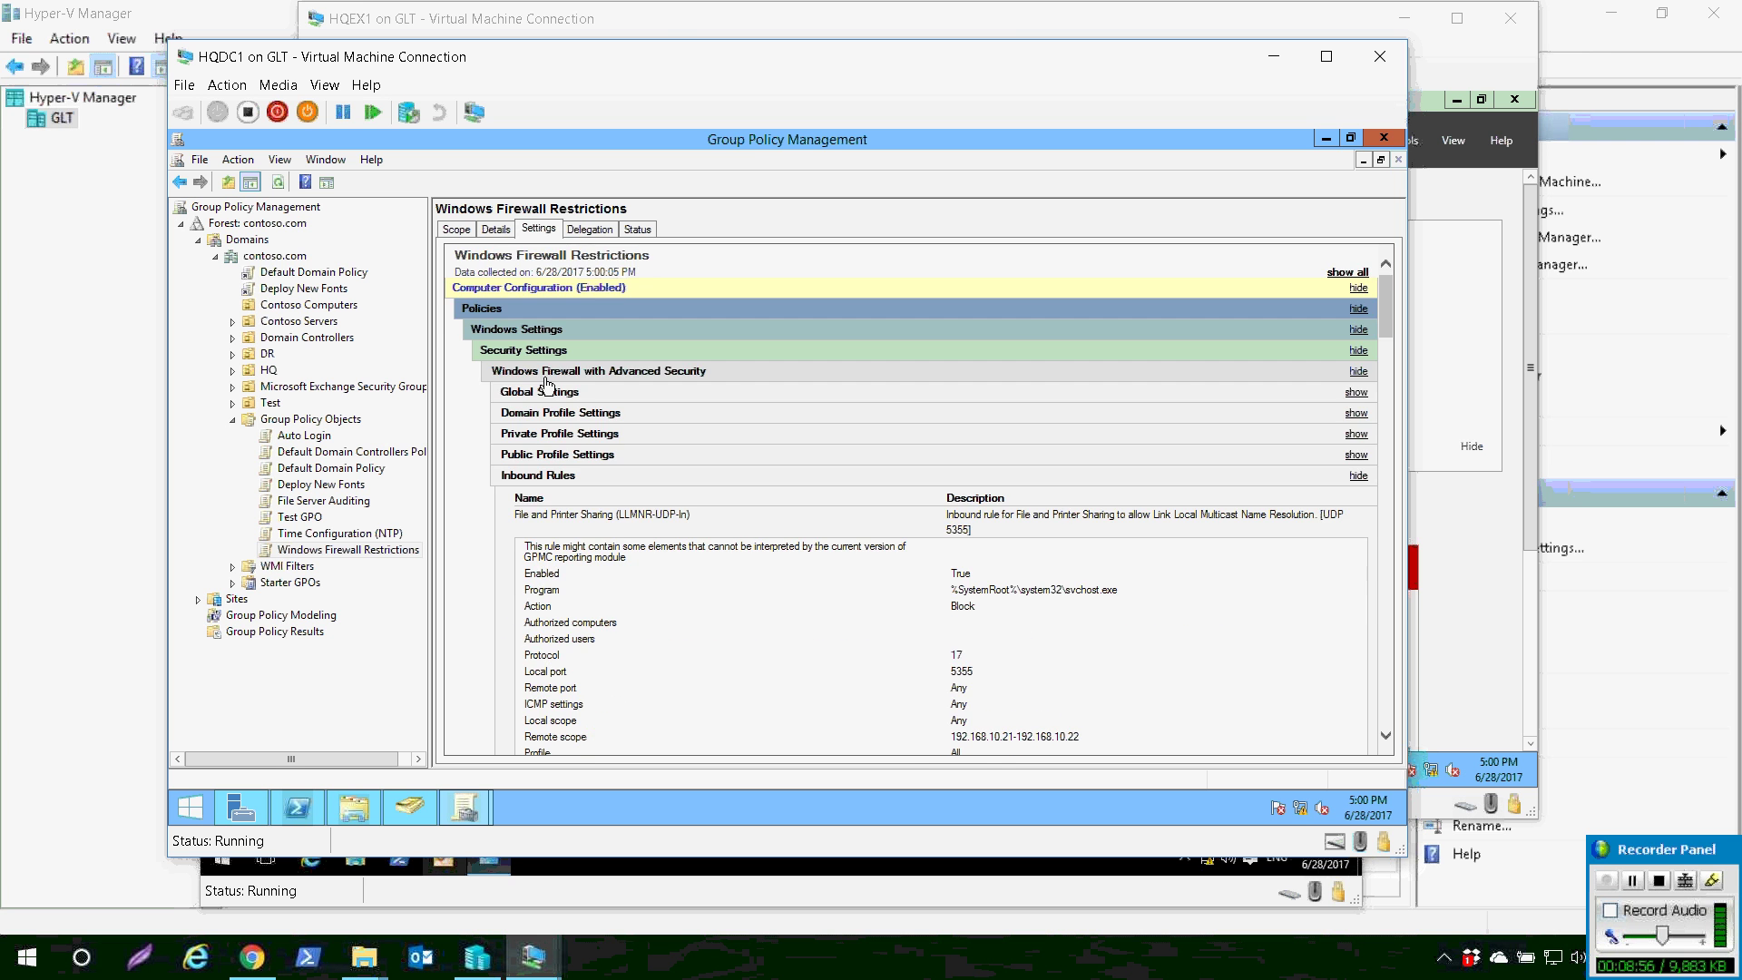
click(456, 229)
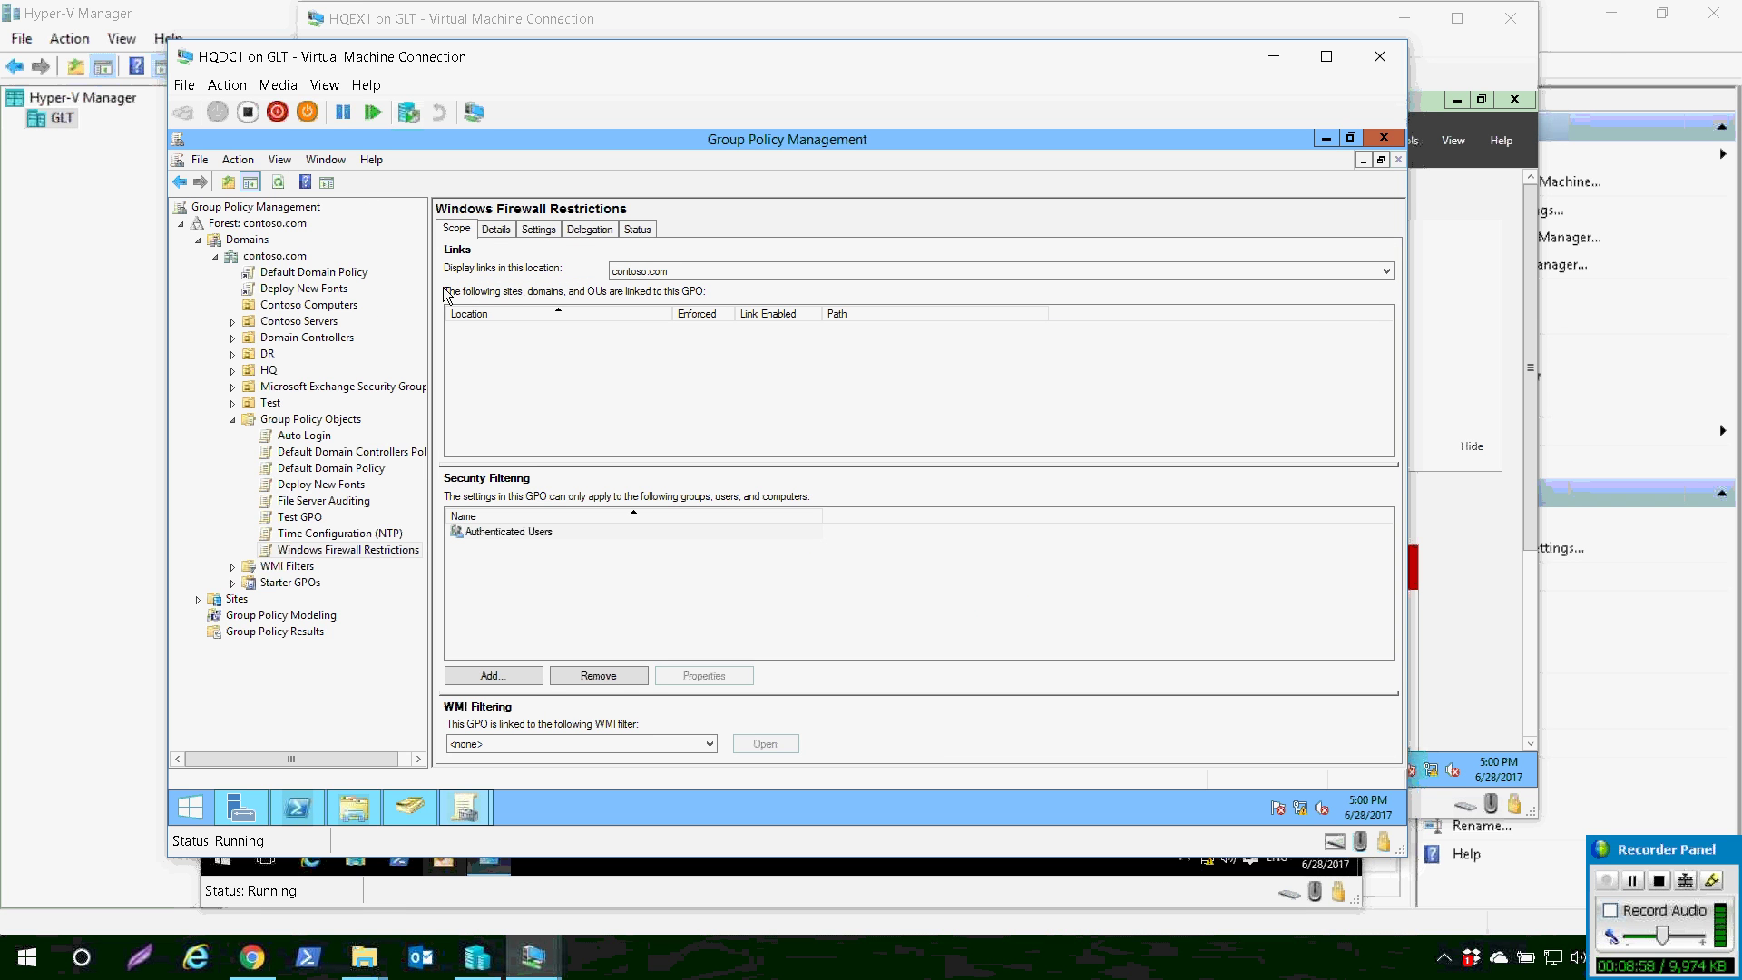
- Link the Windows Firewall Restrictions GPO to the Contoso Computers OU
click(266, 255)
right_click(348, 306)
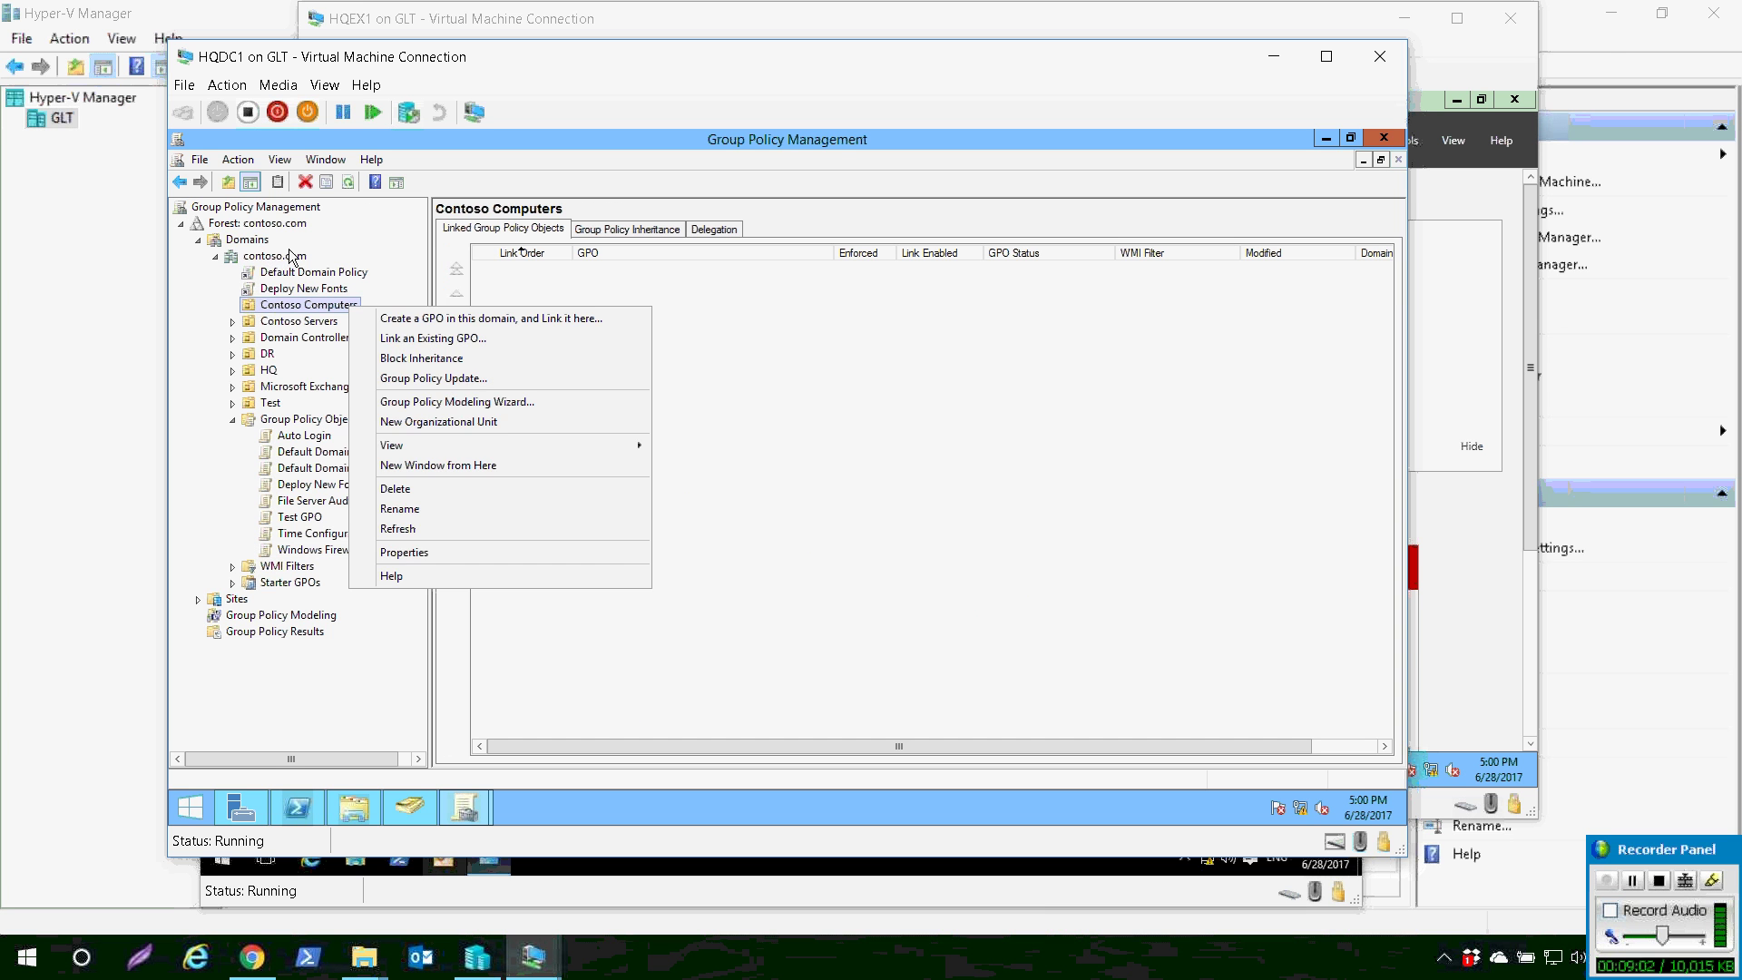
key(Return)
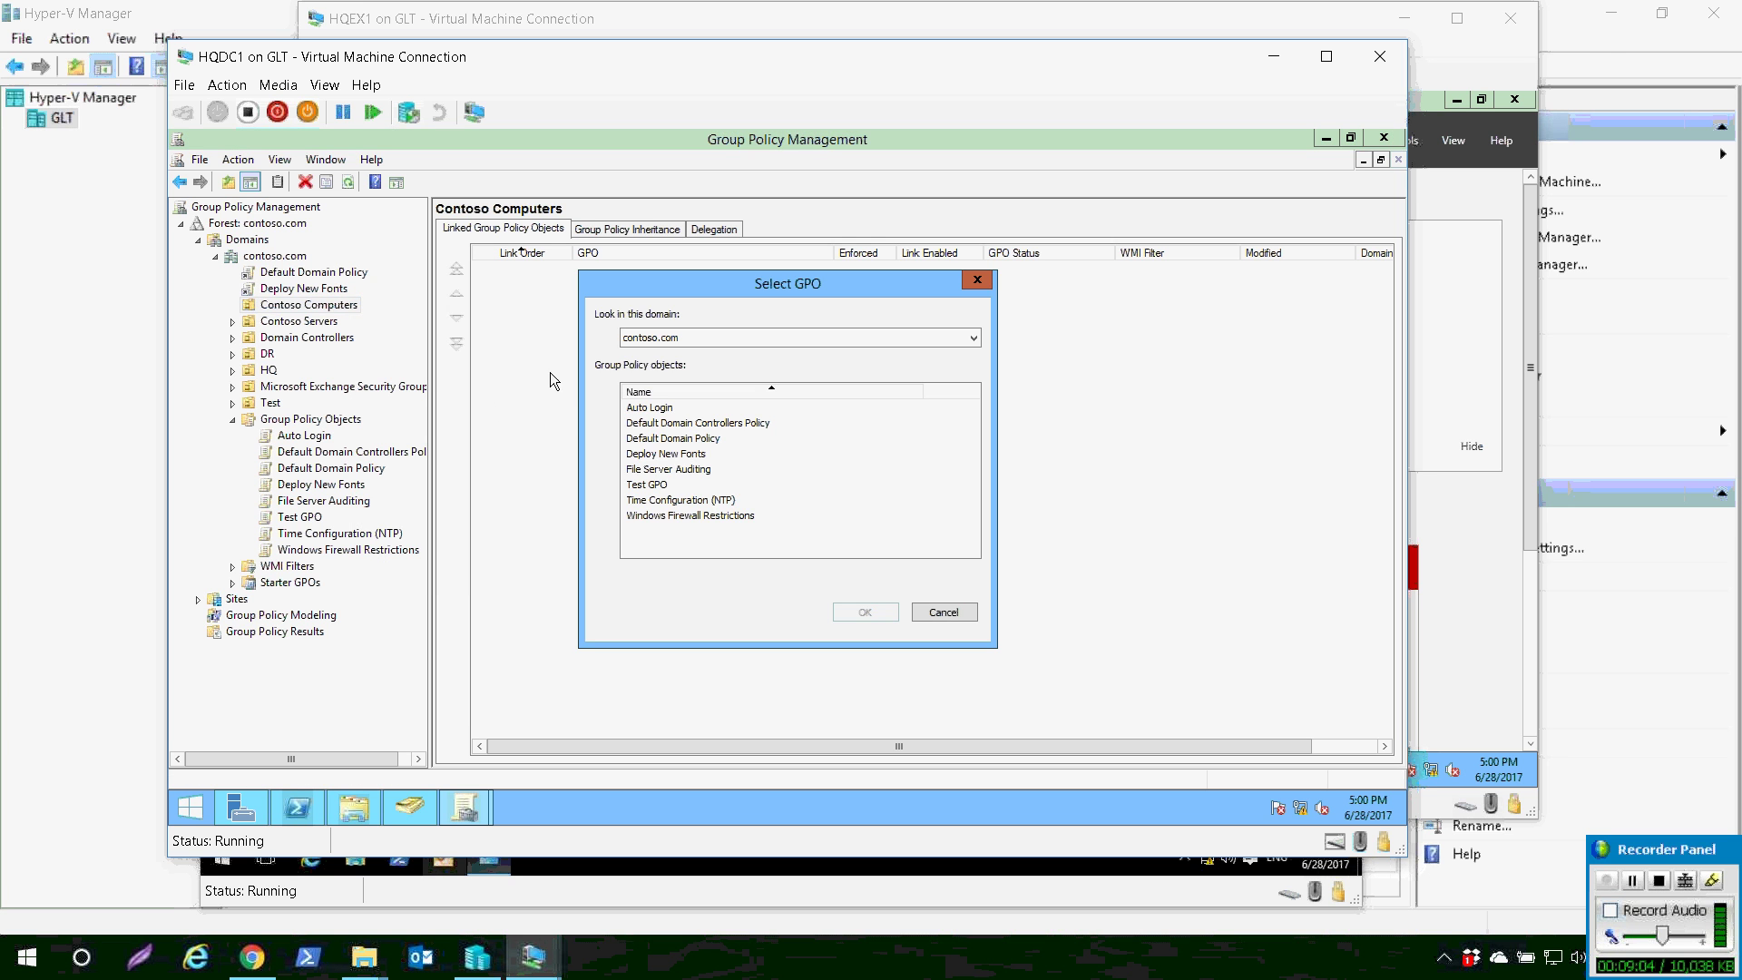
key(End)
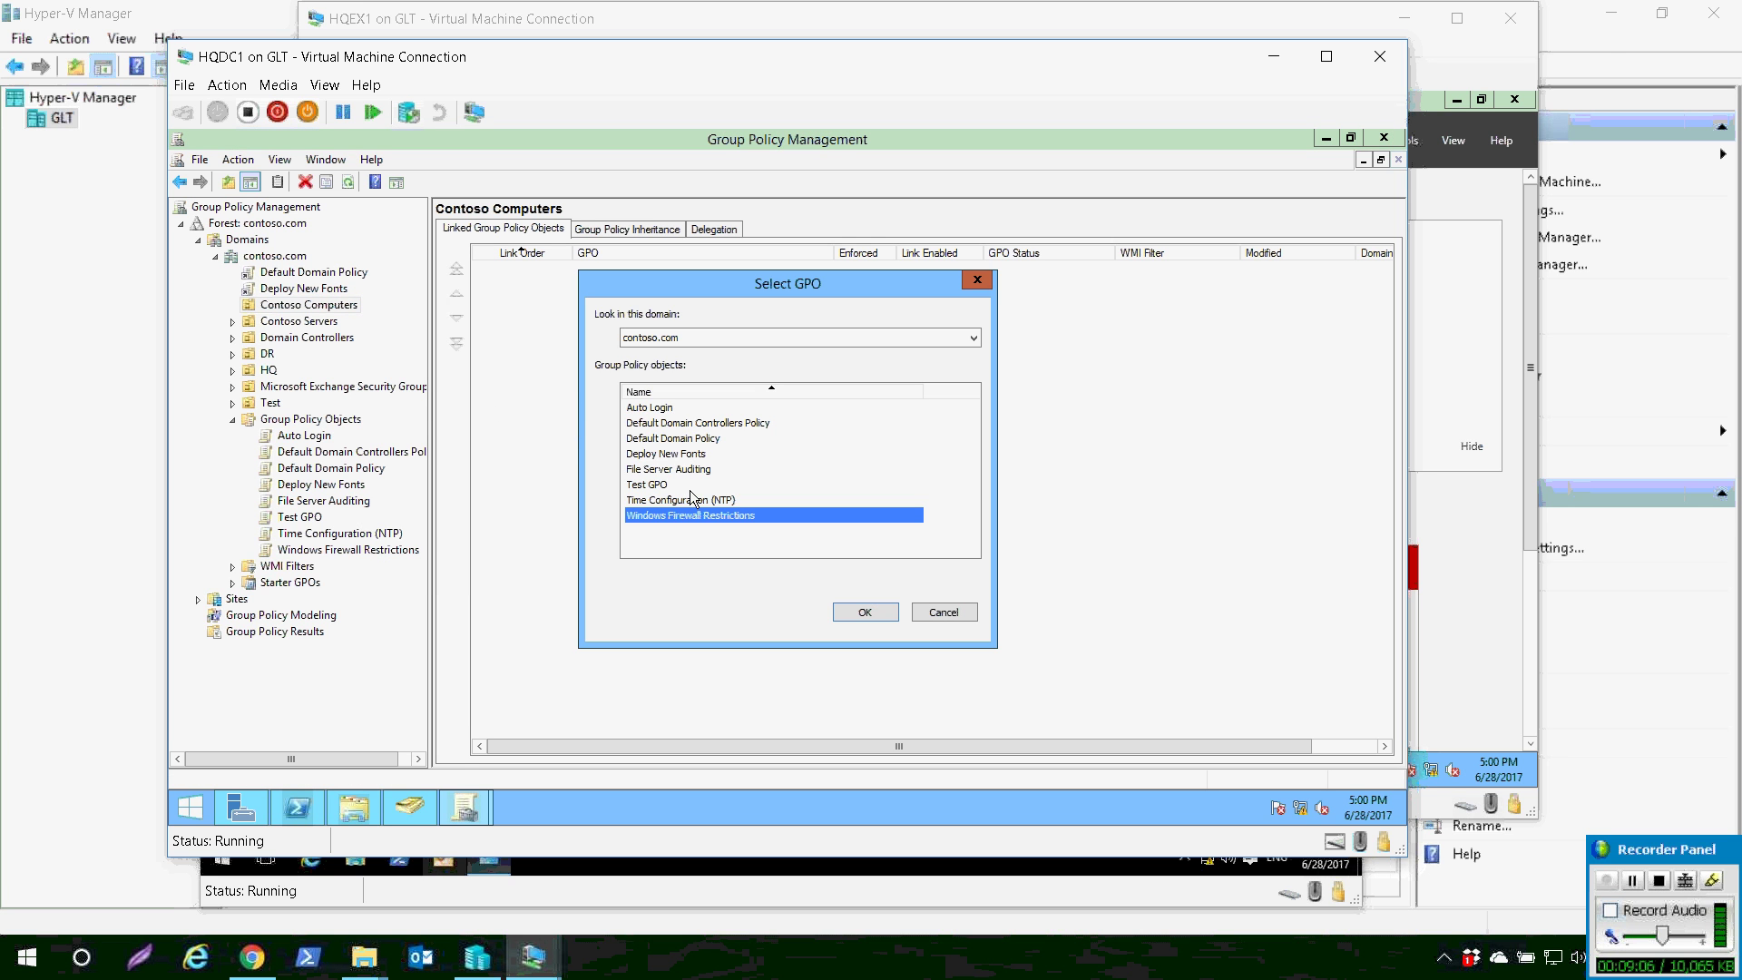
key(Return)
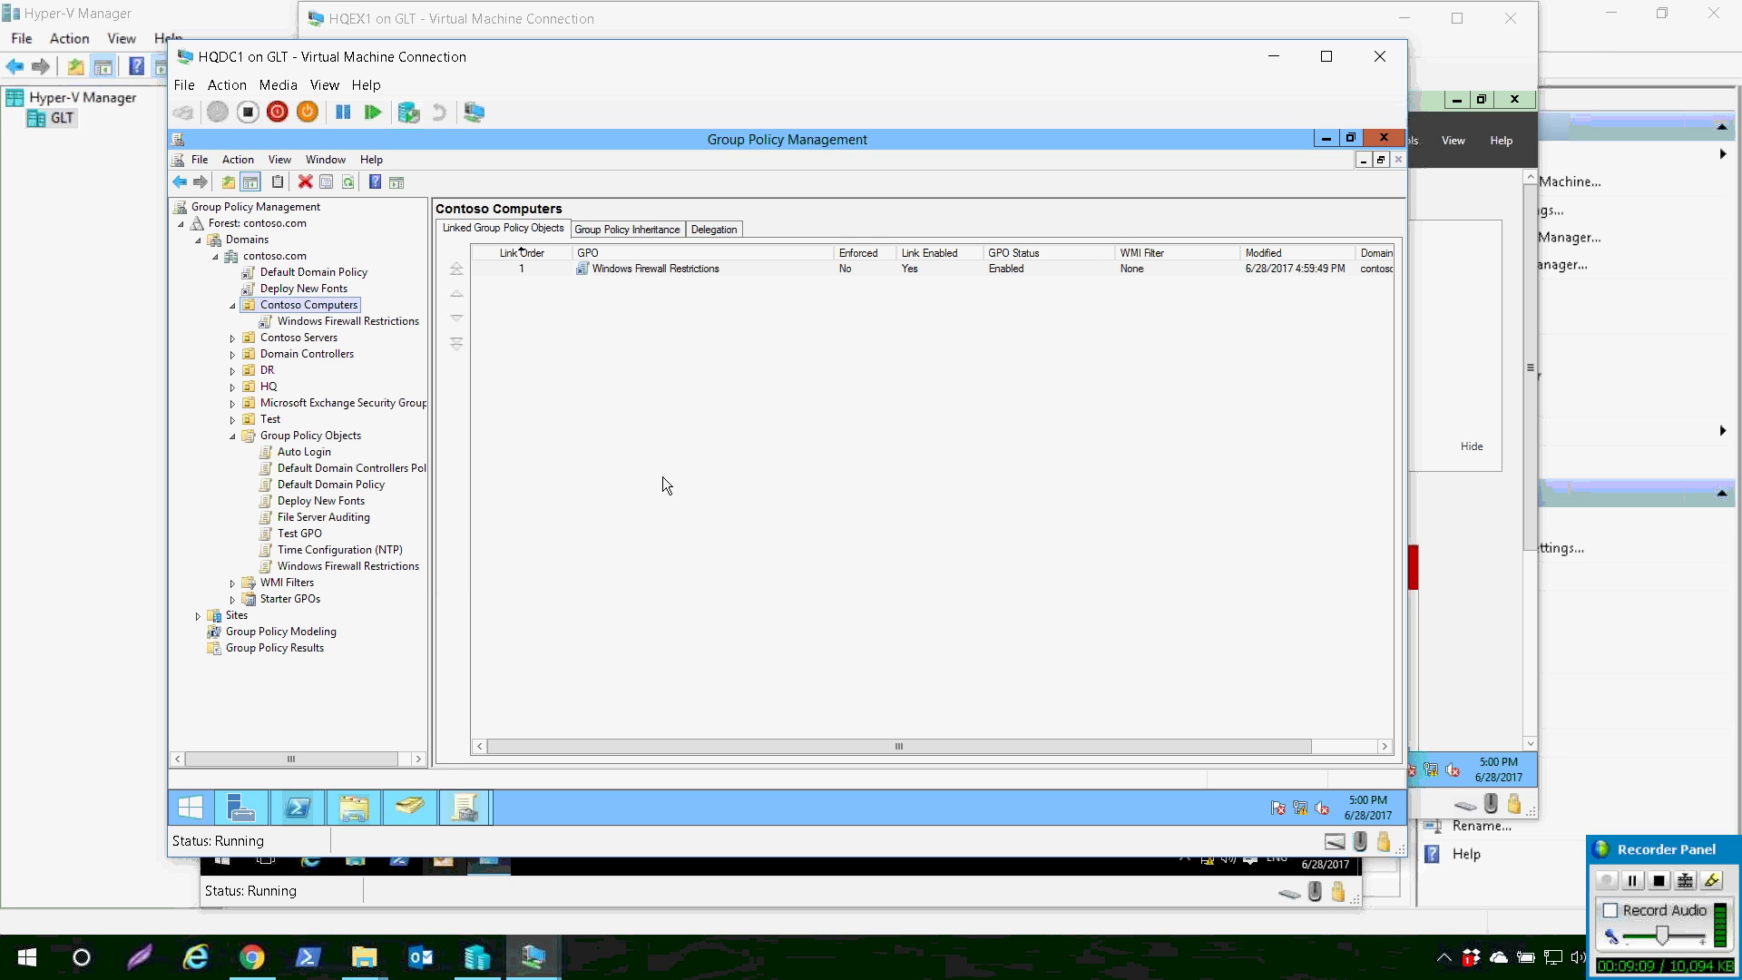
- Force a Group Policy update on Contoso Computers and close the results showing HQCLT1 failed
key(shift+F10)
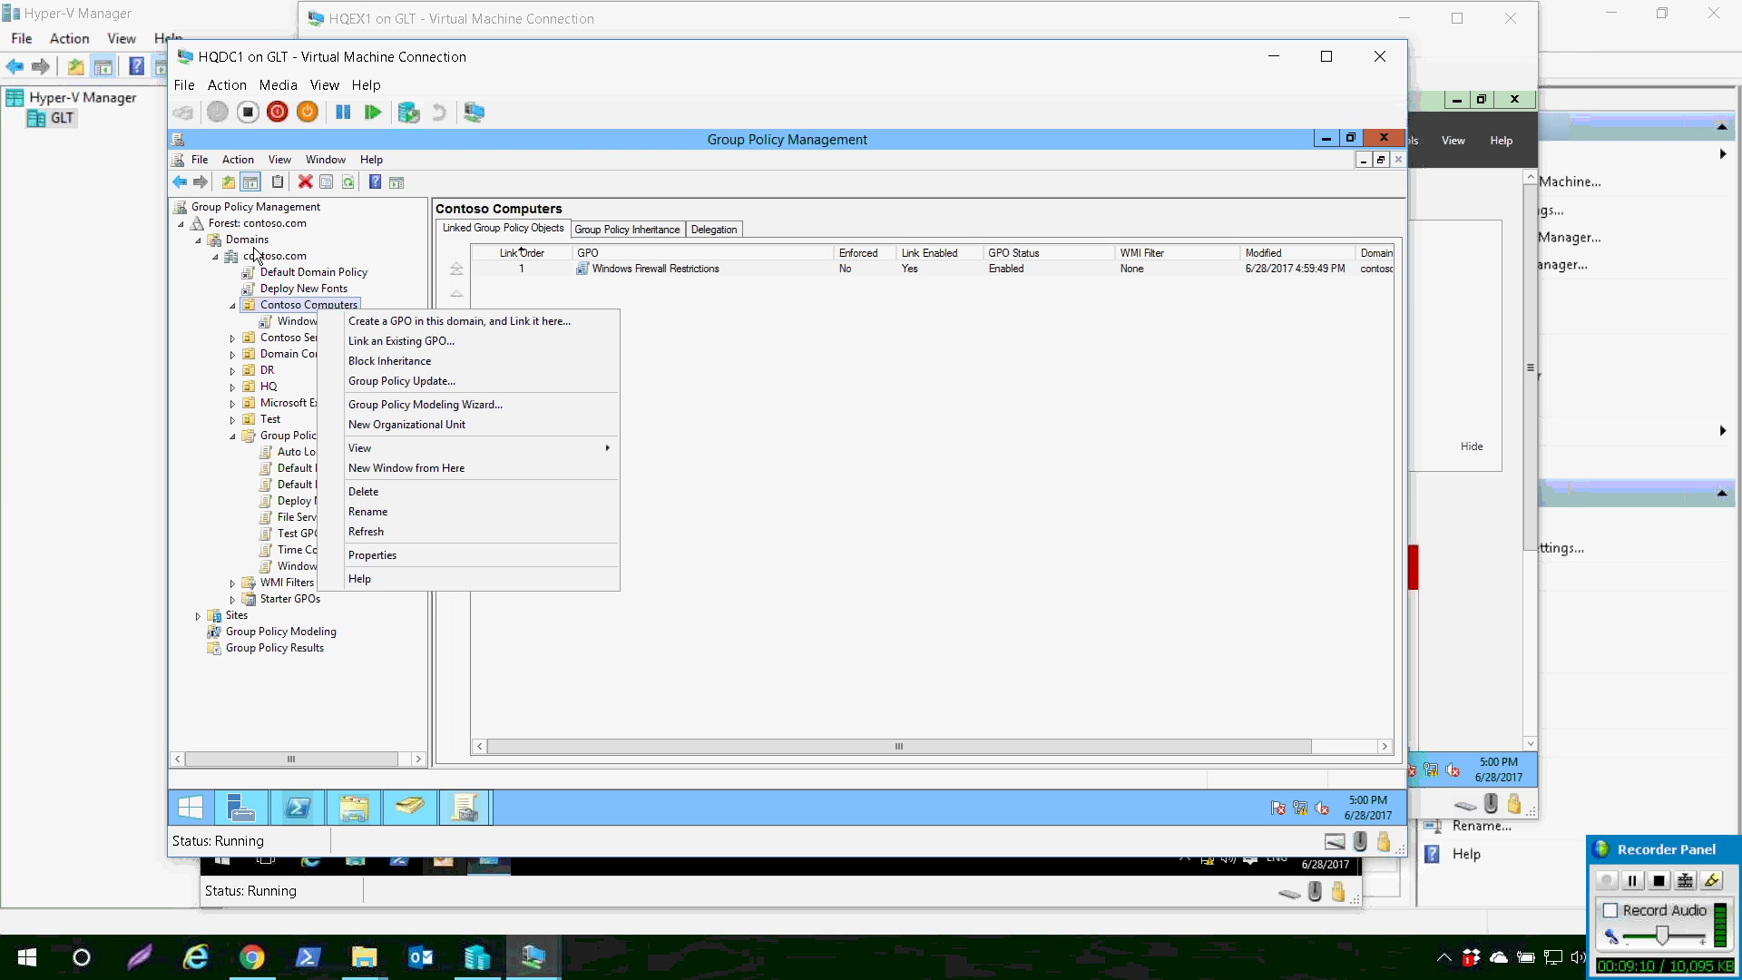
key(Down)
key(Down)
key(Down)
key(Down)
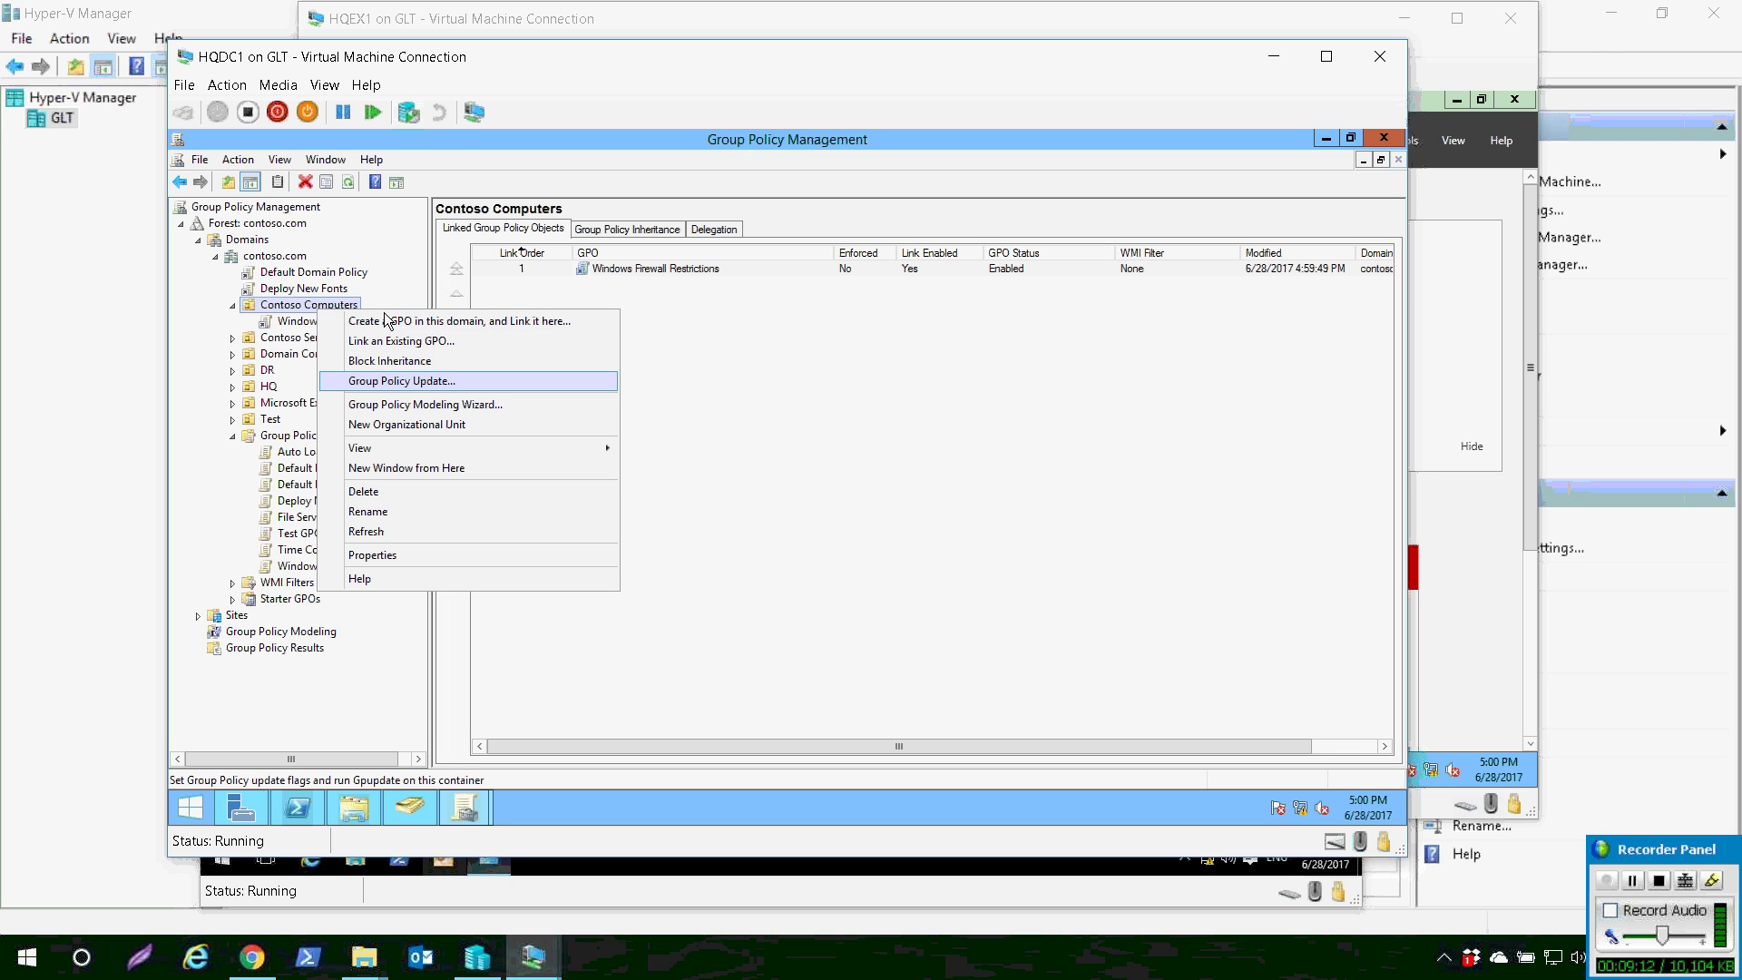
key(Return)
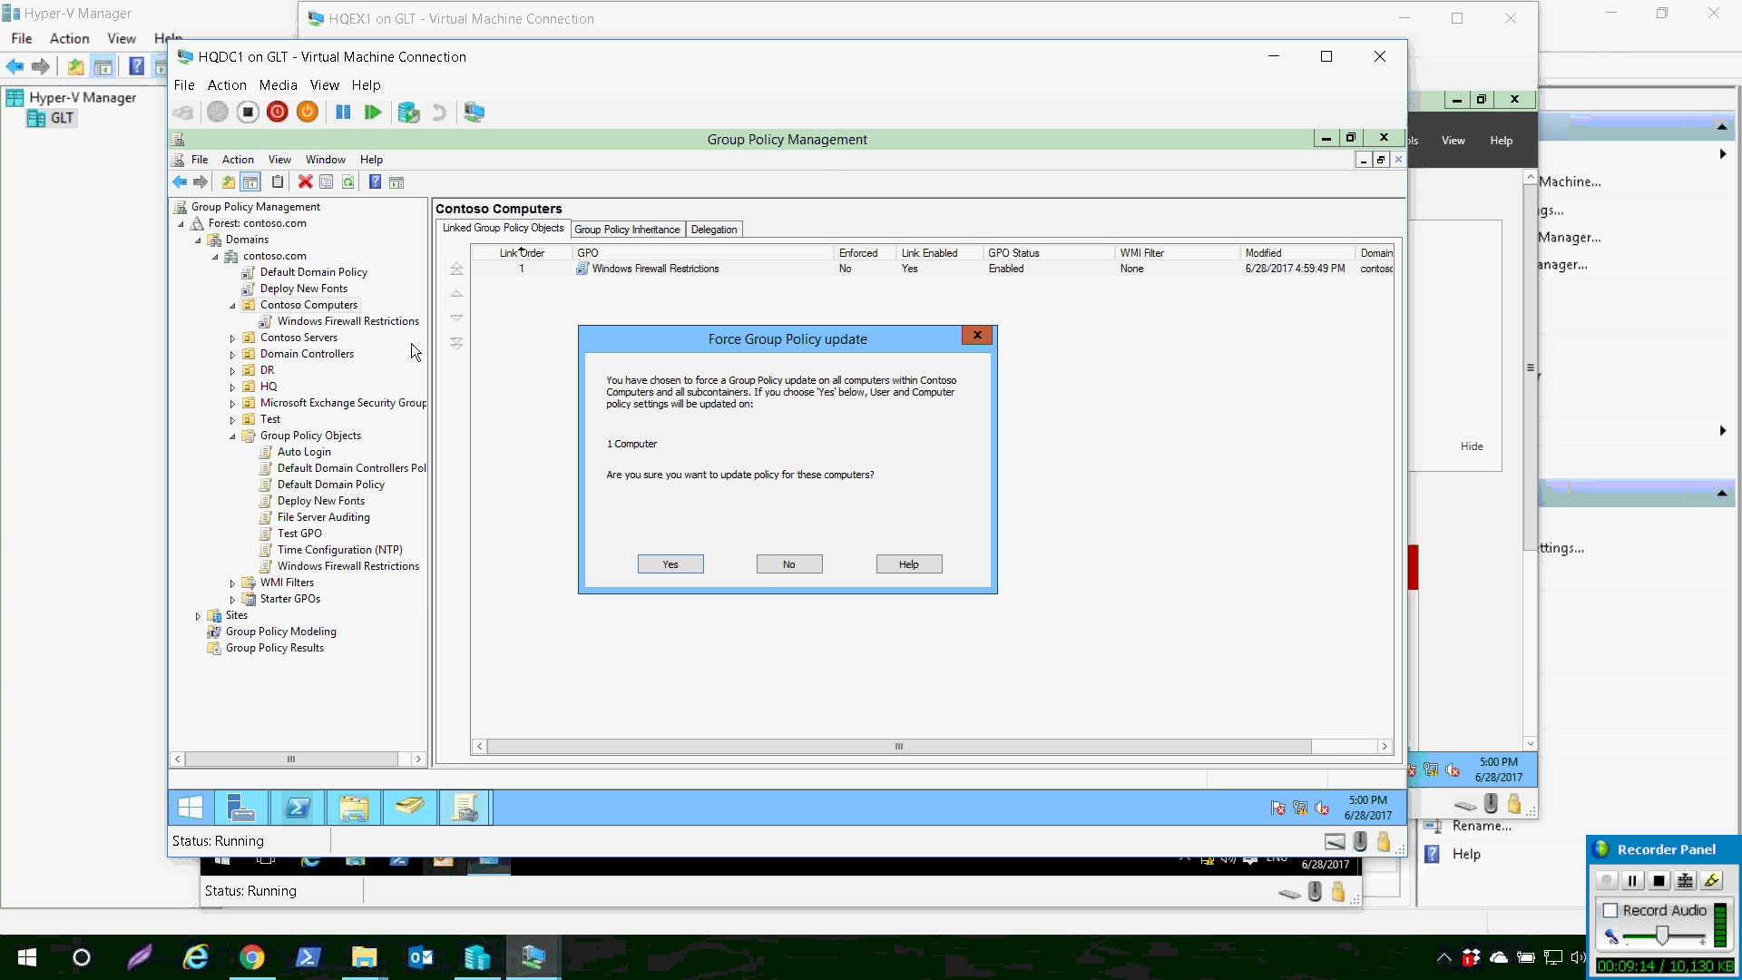
key(Return)
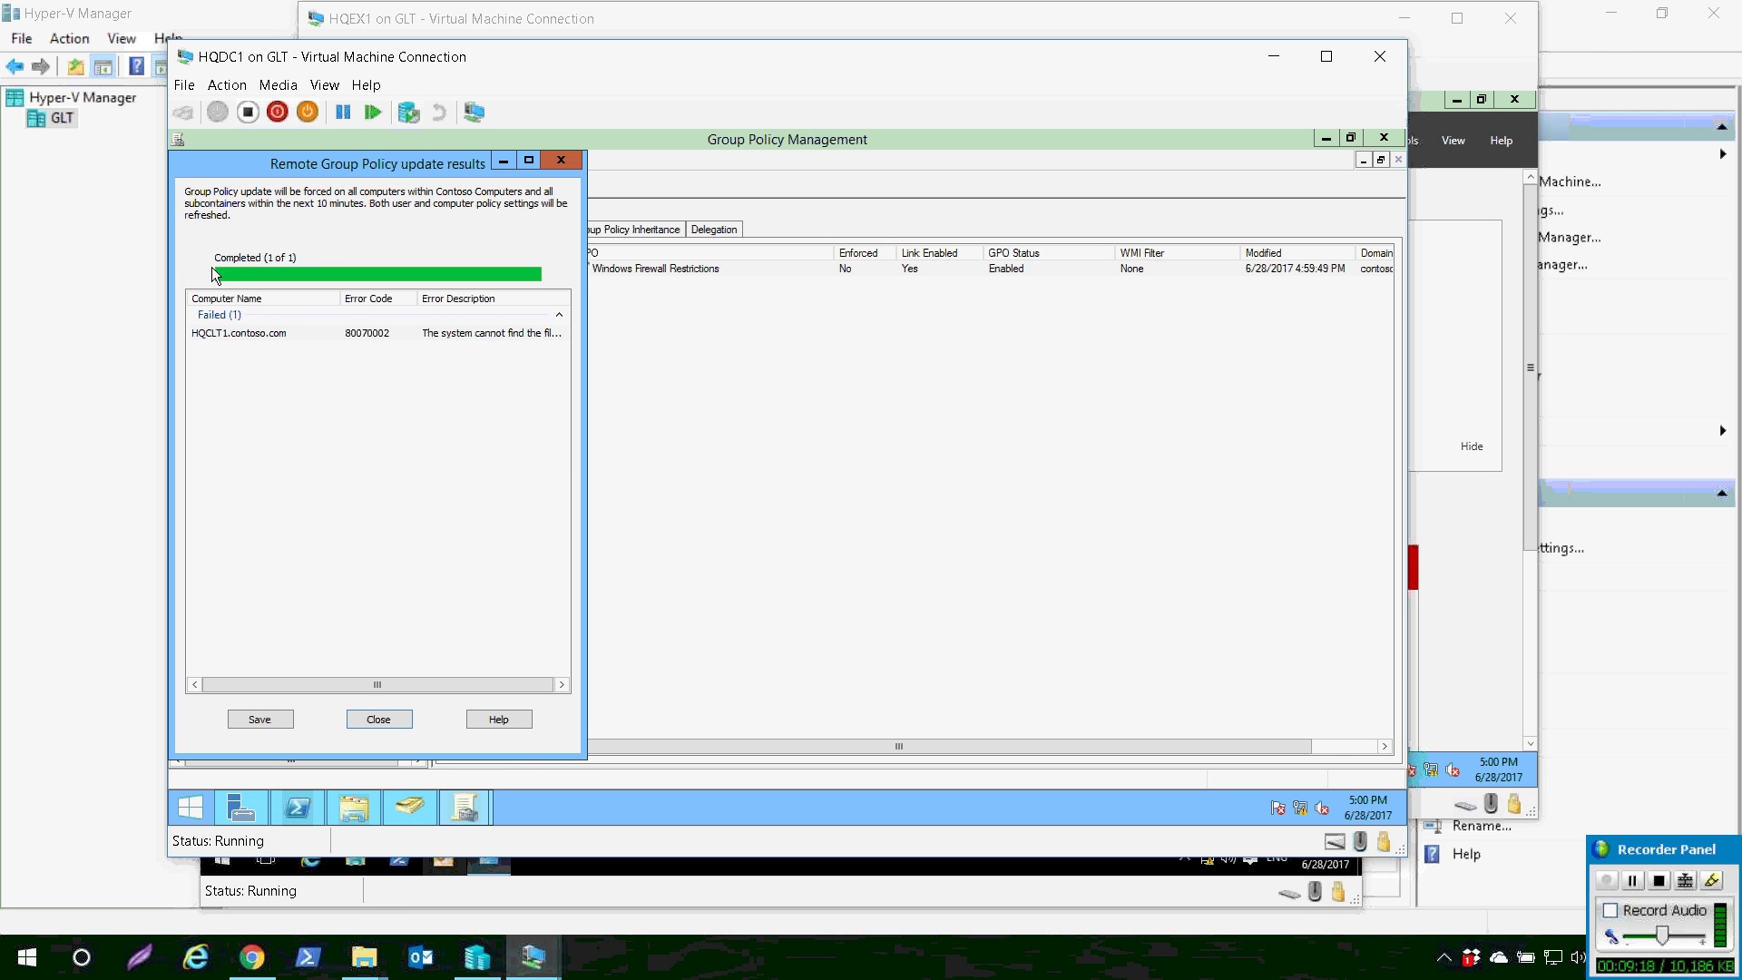
click(213, 333)
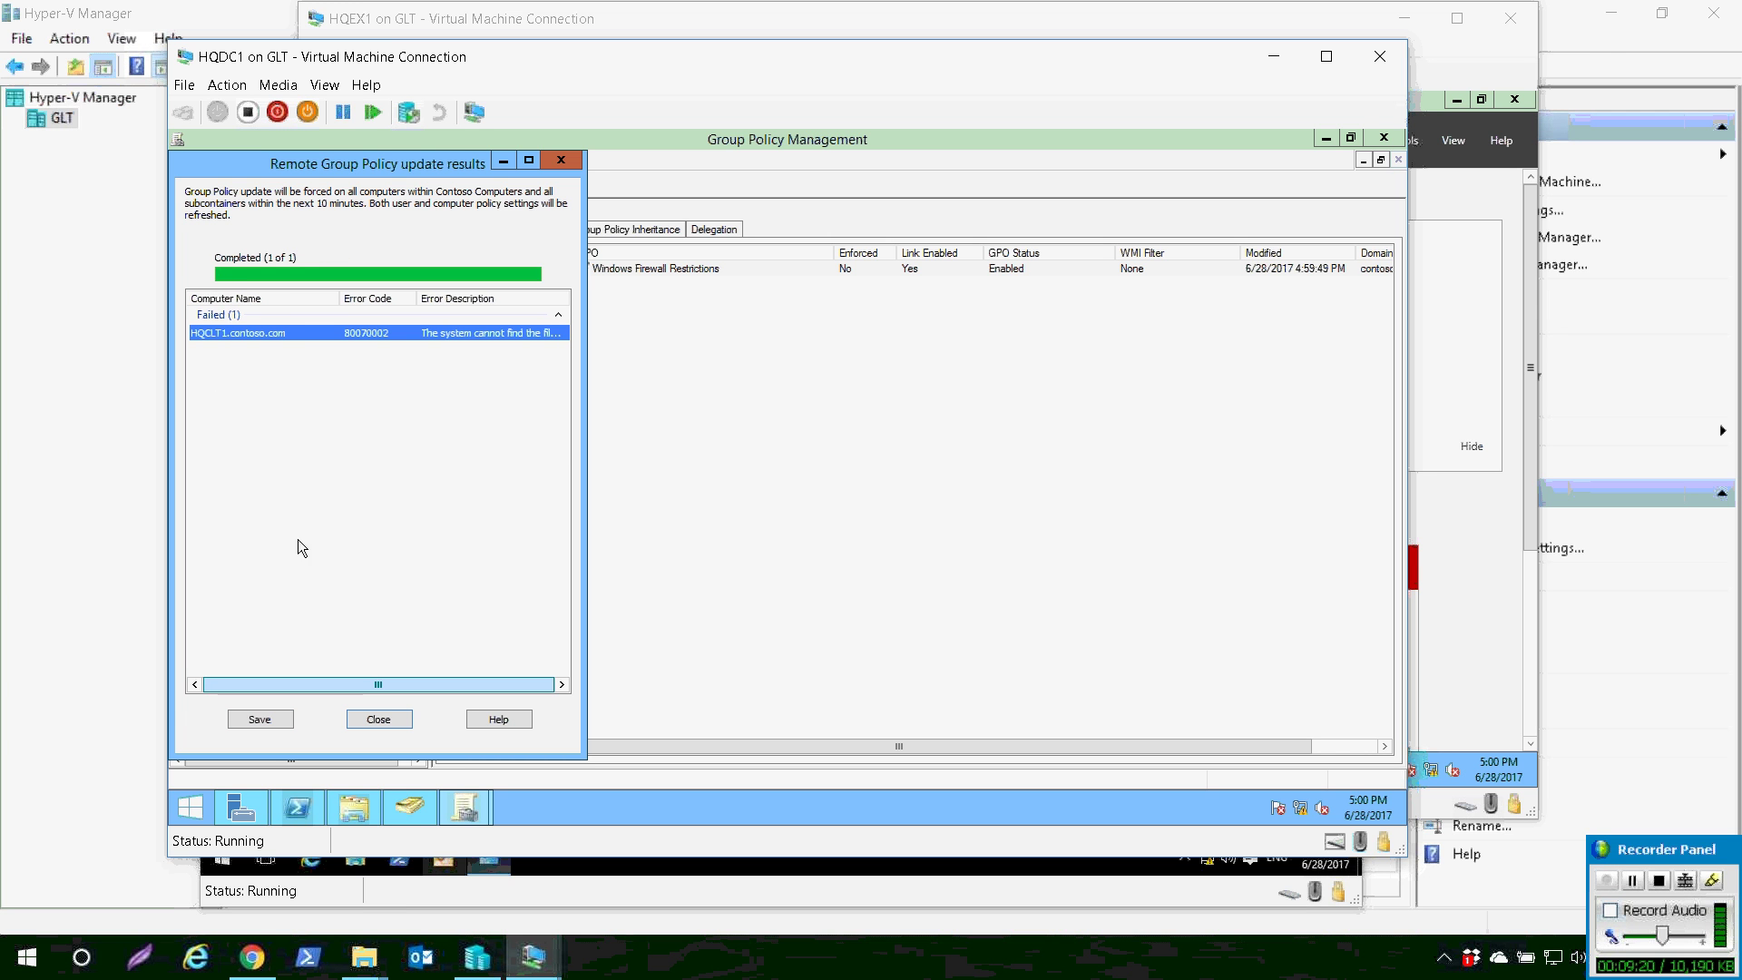
key(Return)
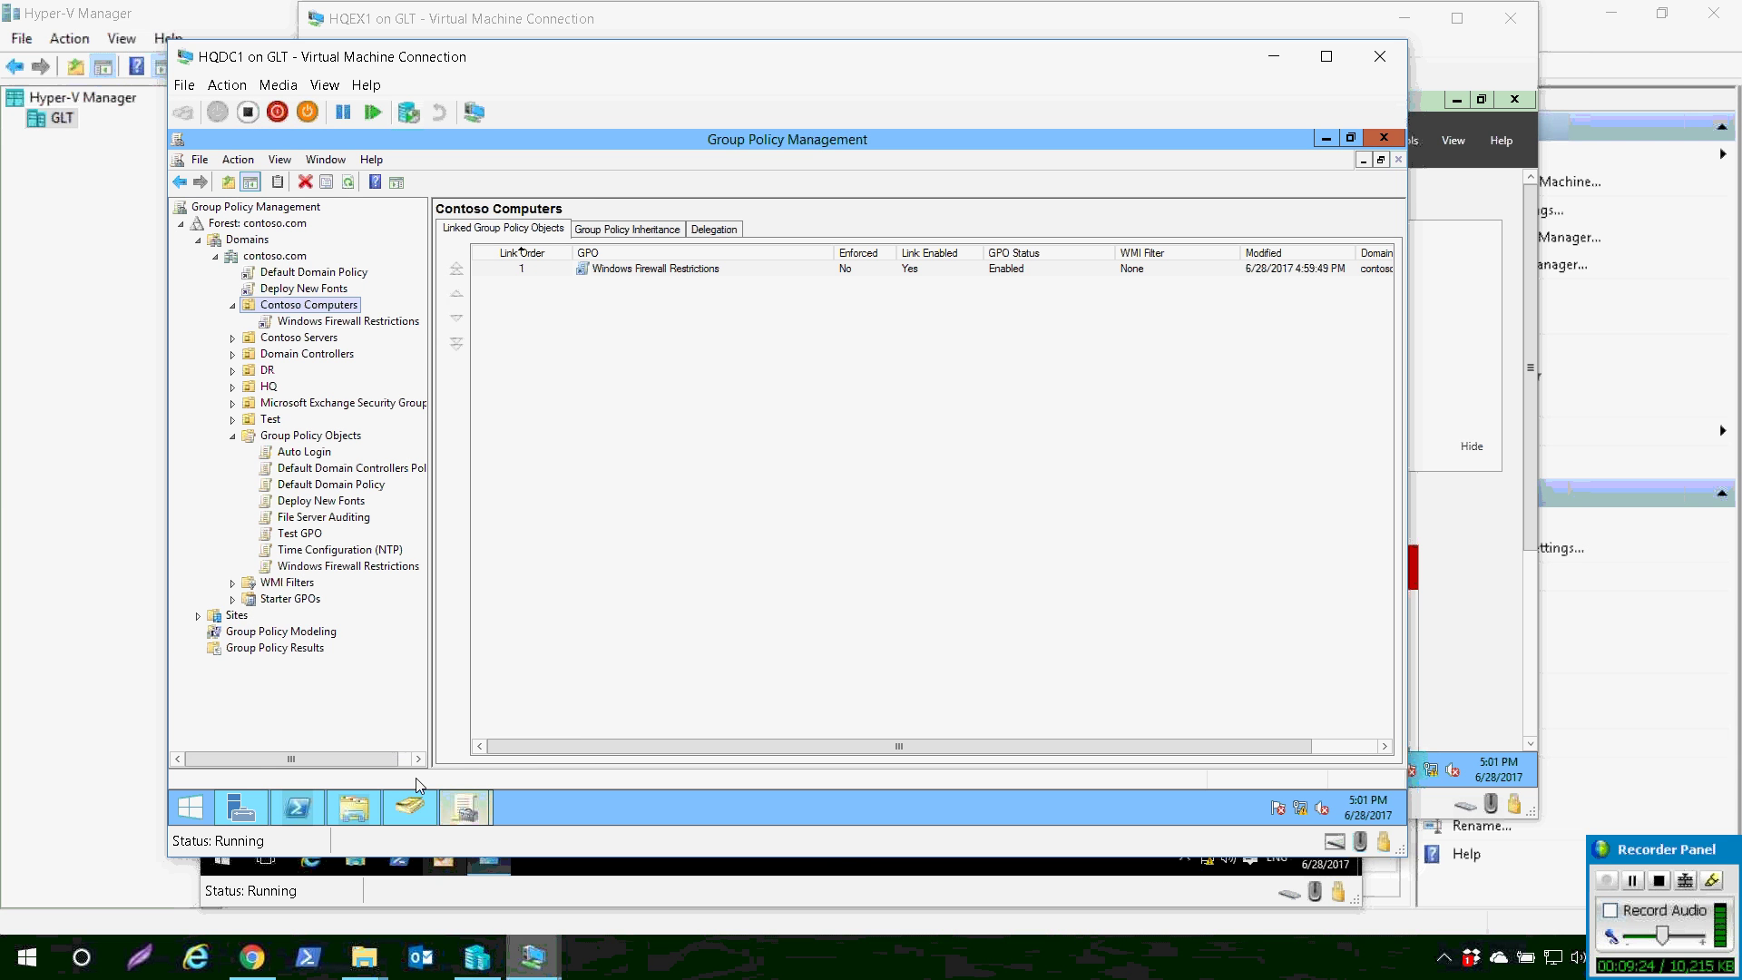
mouse_move(533, 956)
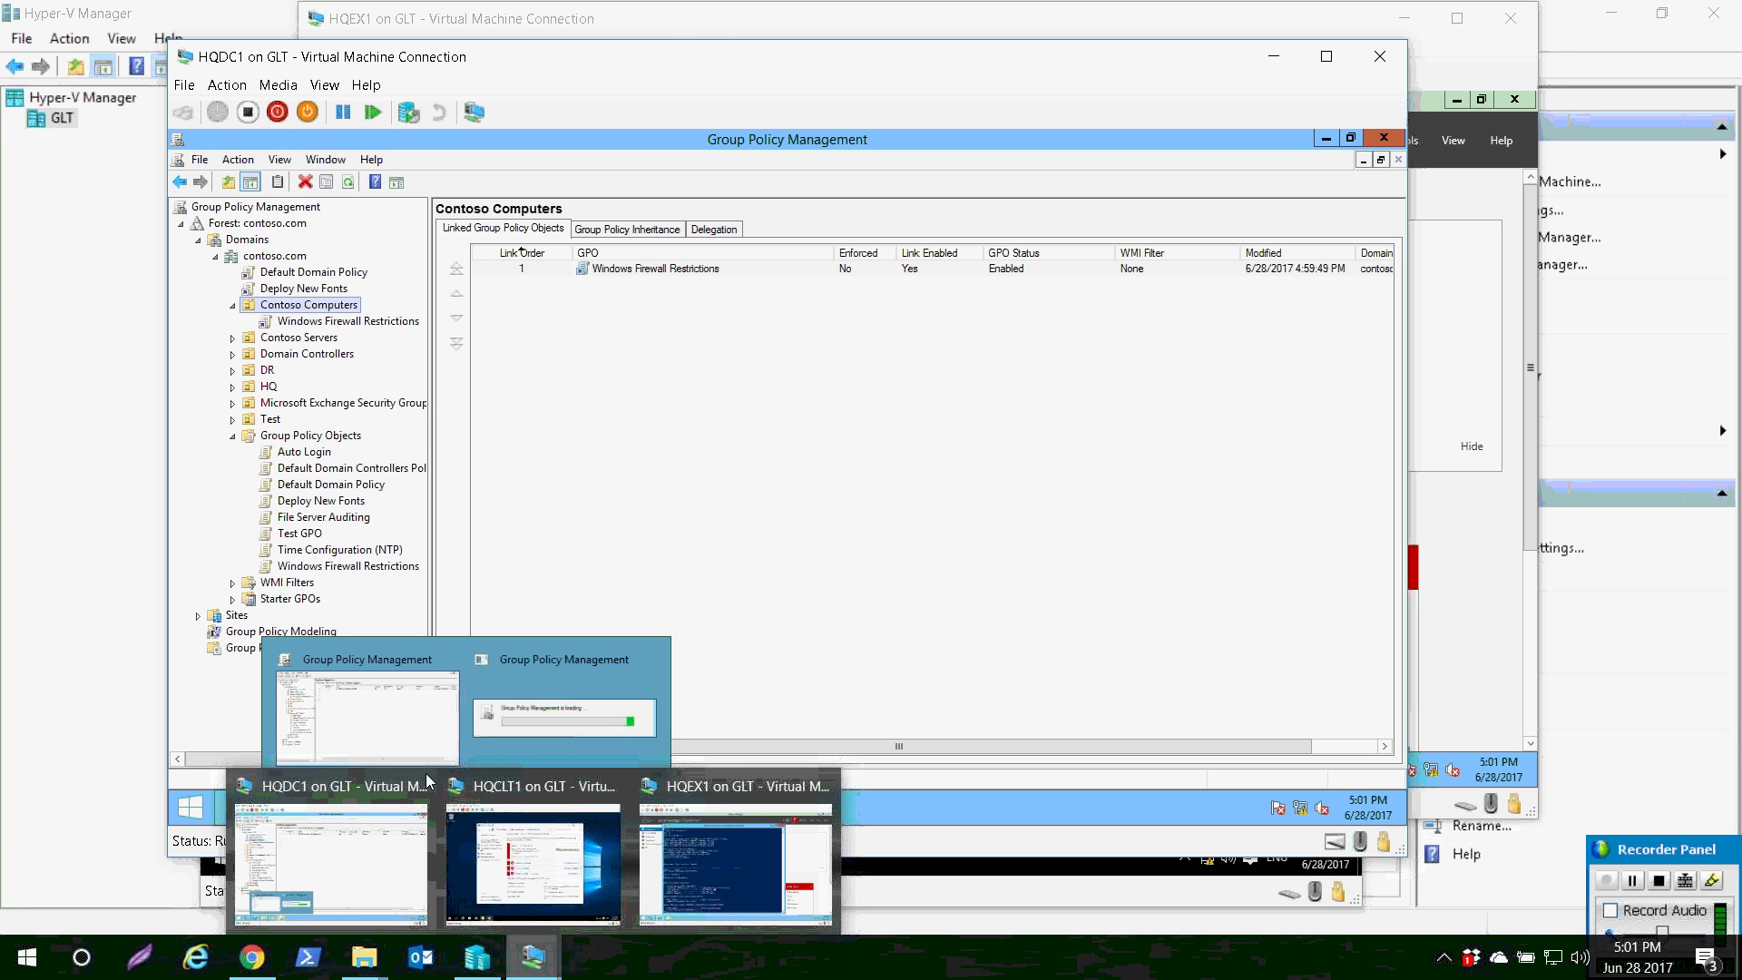
- On HQCLT1, launch PowerShell as administrator, entering the administrator username and password
click(533, 853)
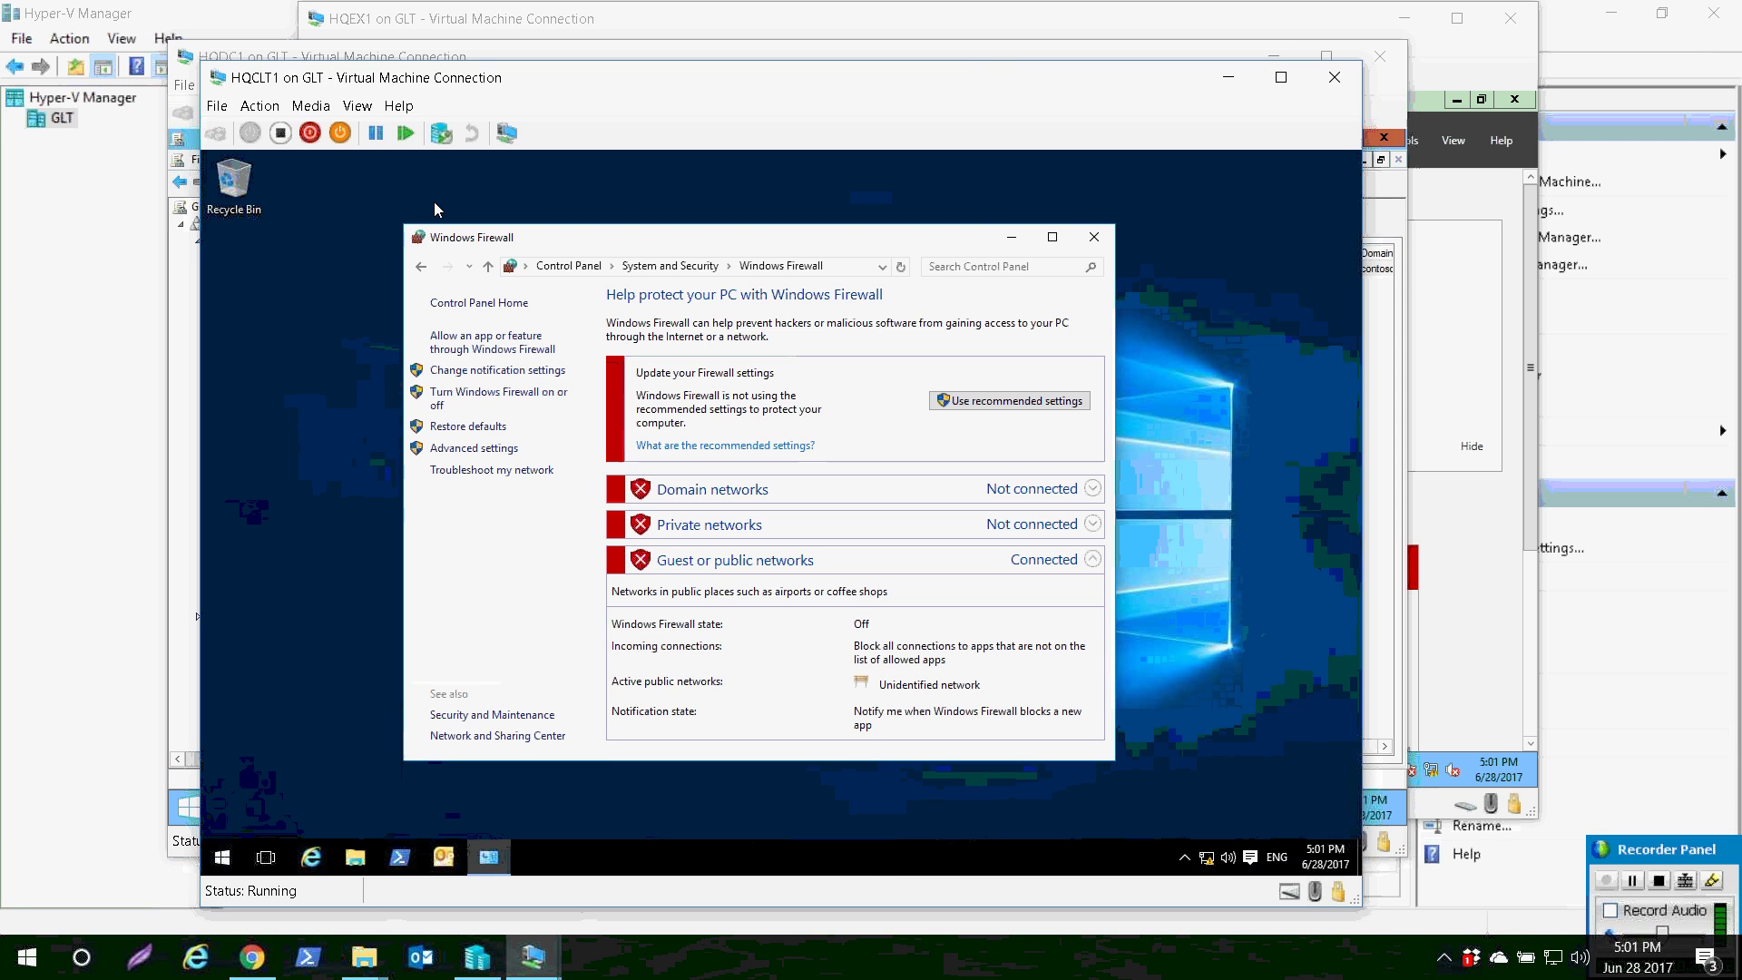
right_click(400, 856)
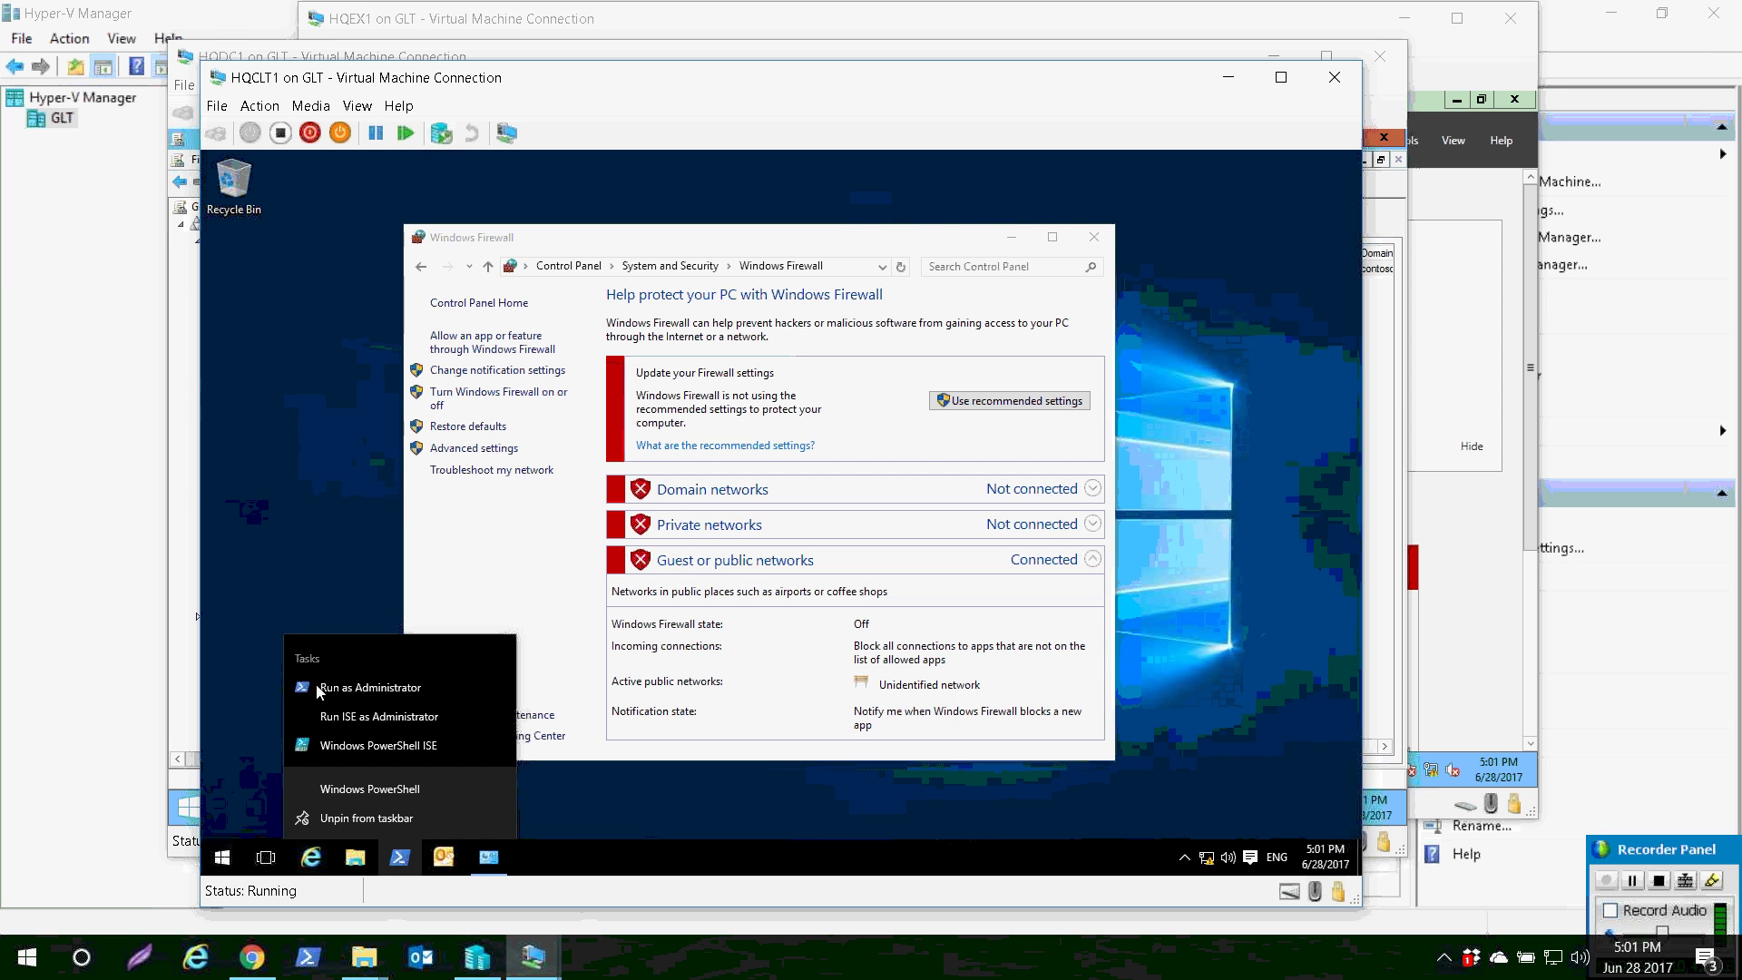
click(326, 687)
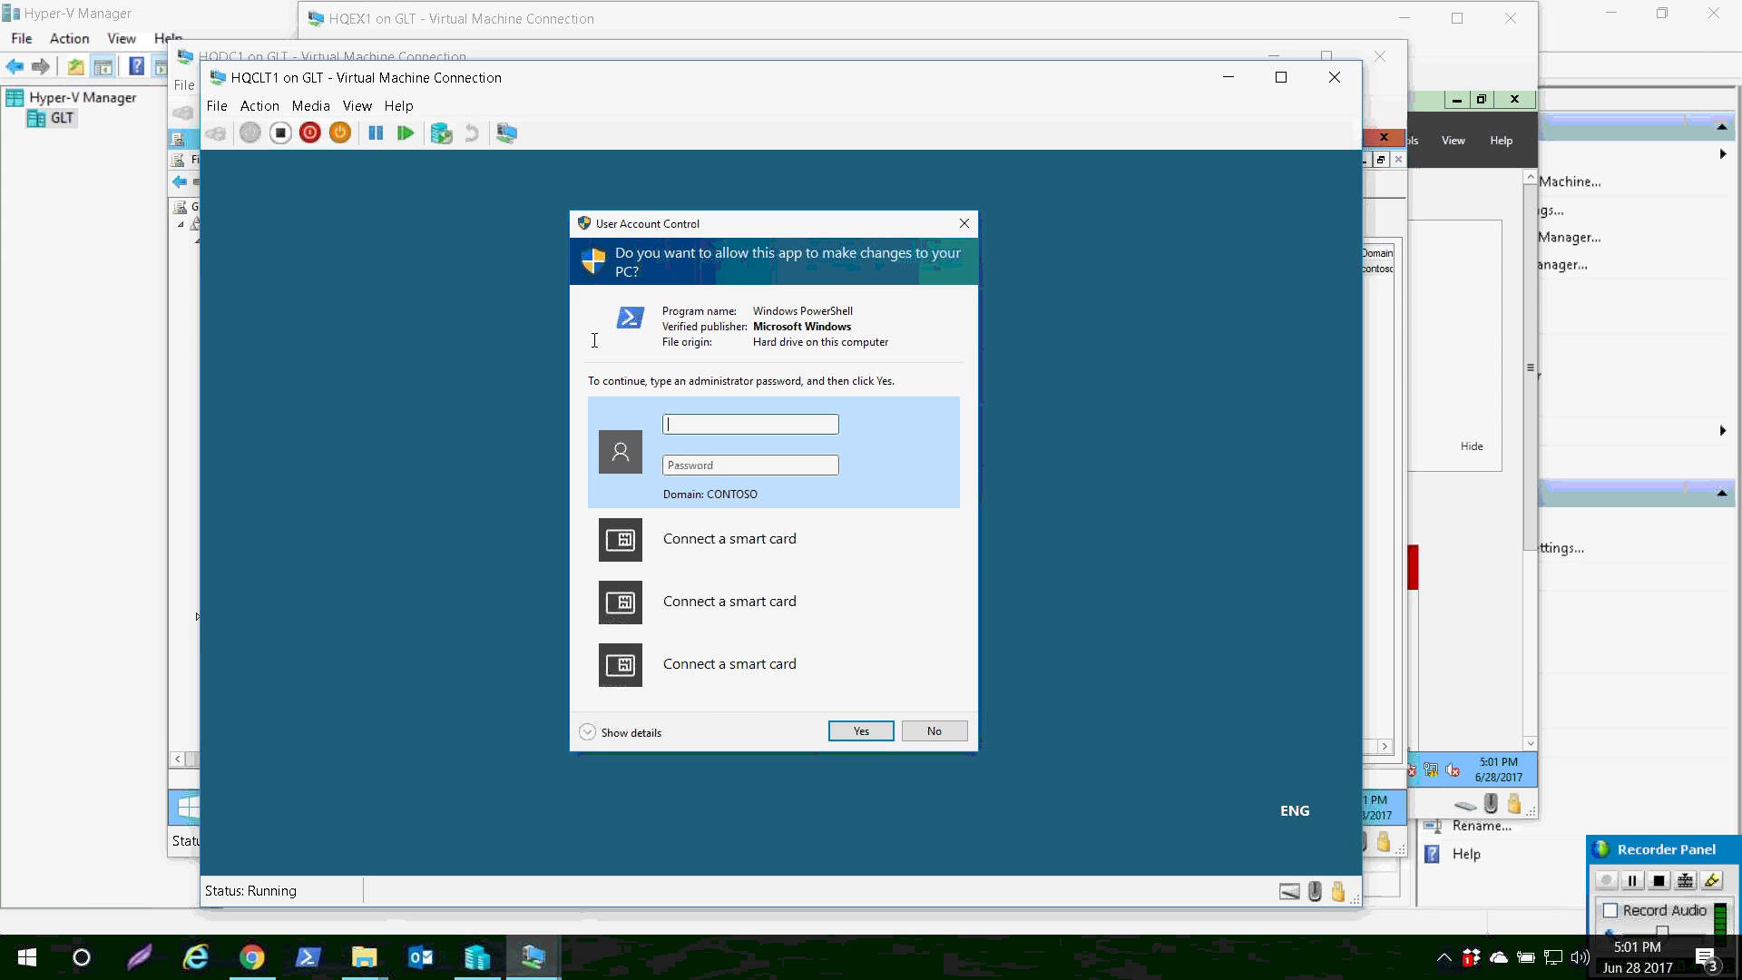
text(admin)
key(Tab)
text(Pa55w.rd)
key(Return)
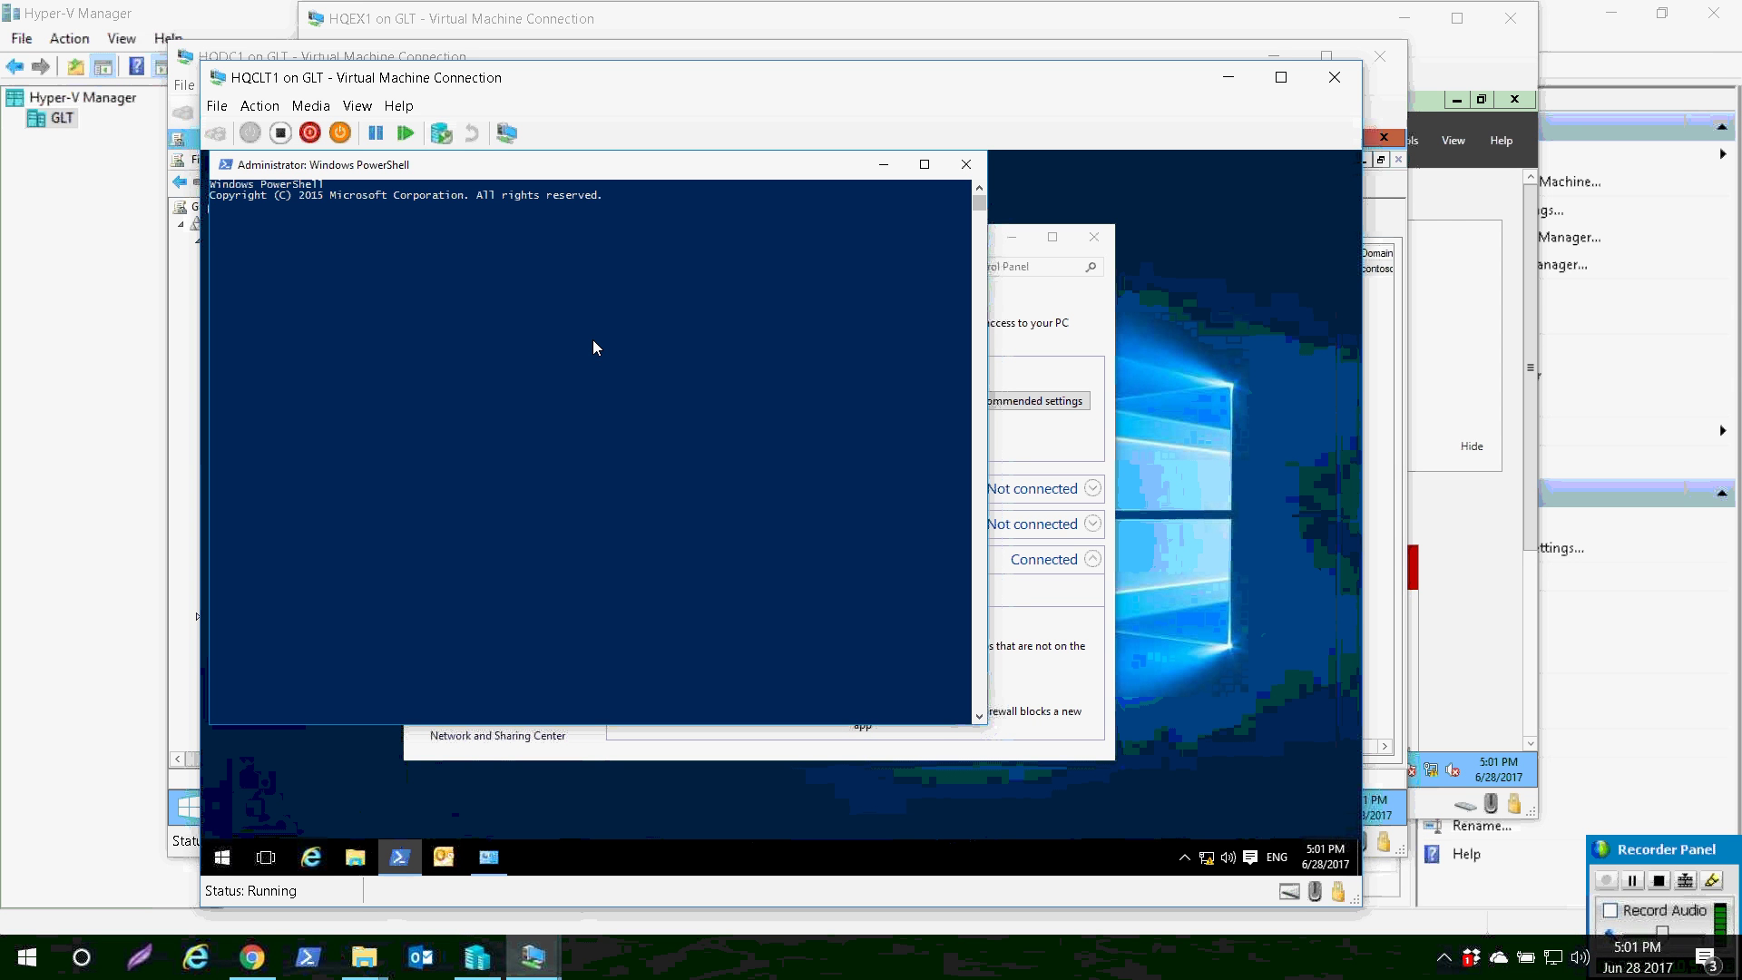
- Run cd\ and gpupdate /force to refresh the client's Group Policy
text(cd\)
key(Return)
key(Return)
text(gpupdate )
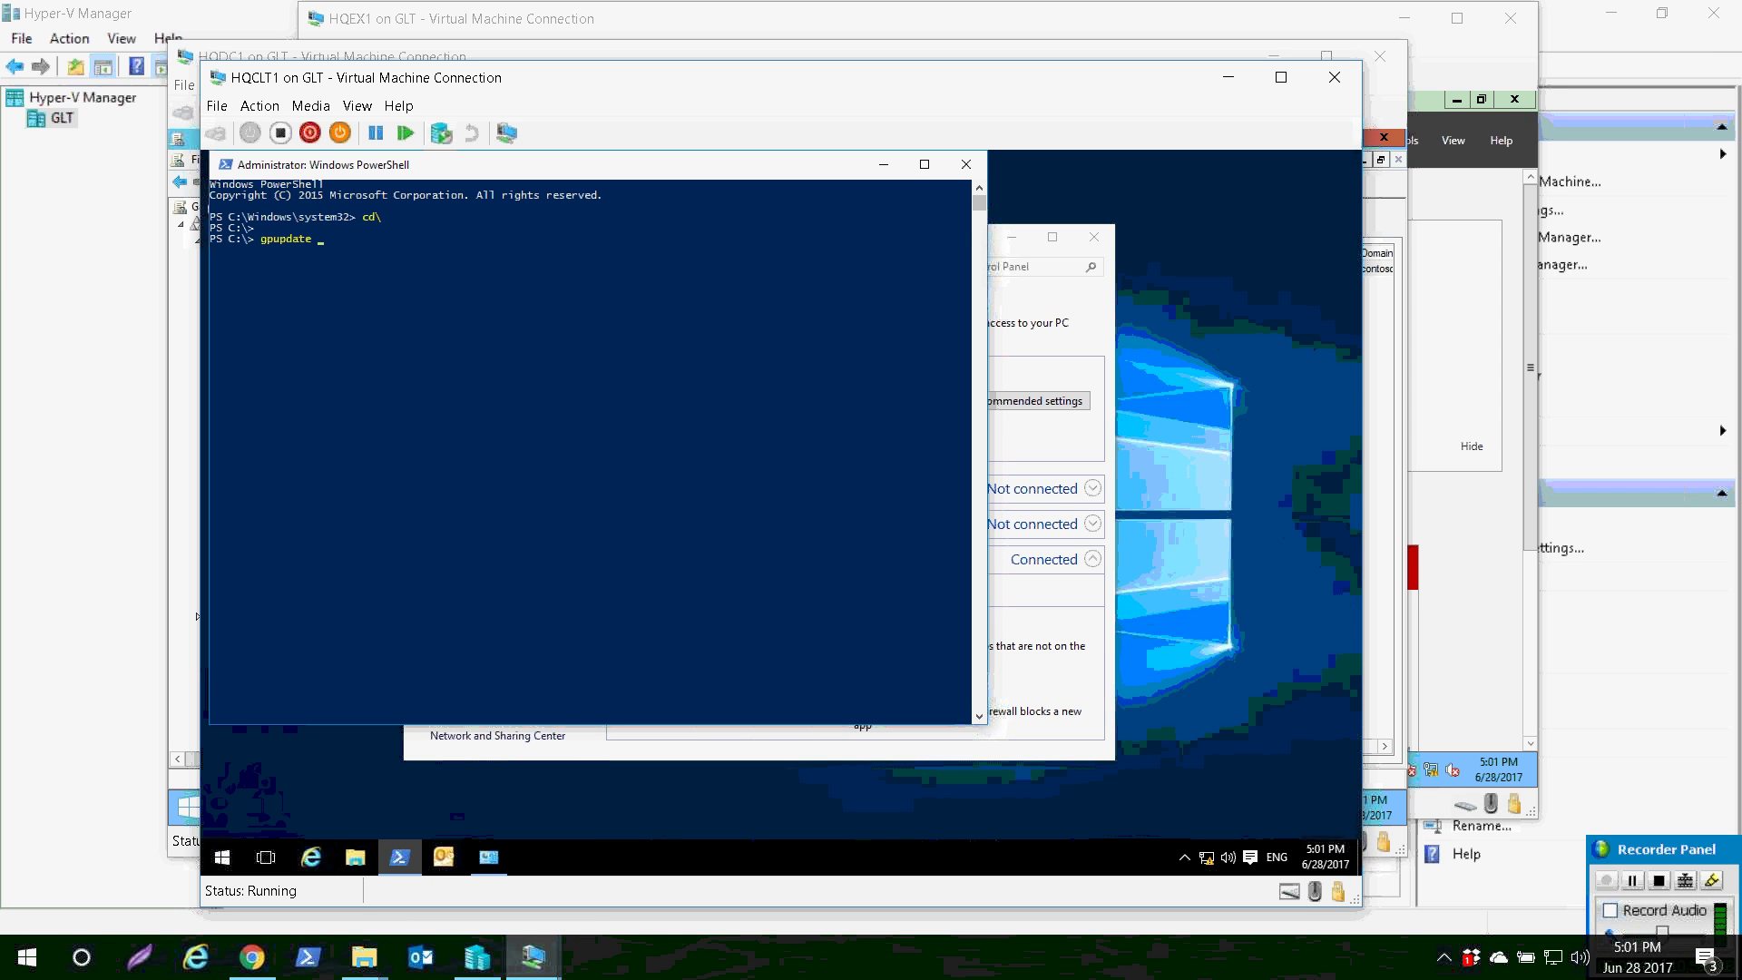
text(/force)
key(Return)
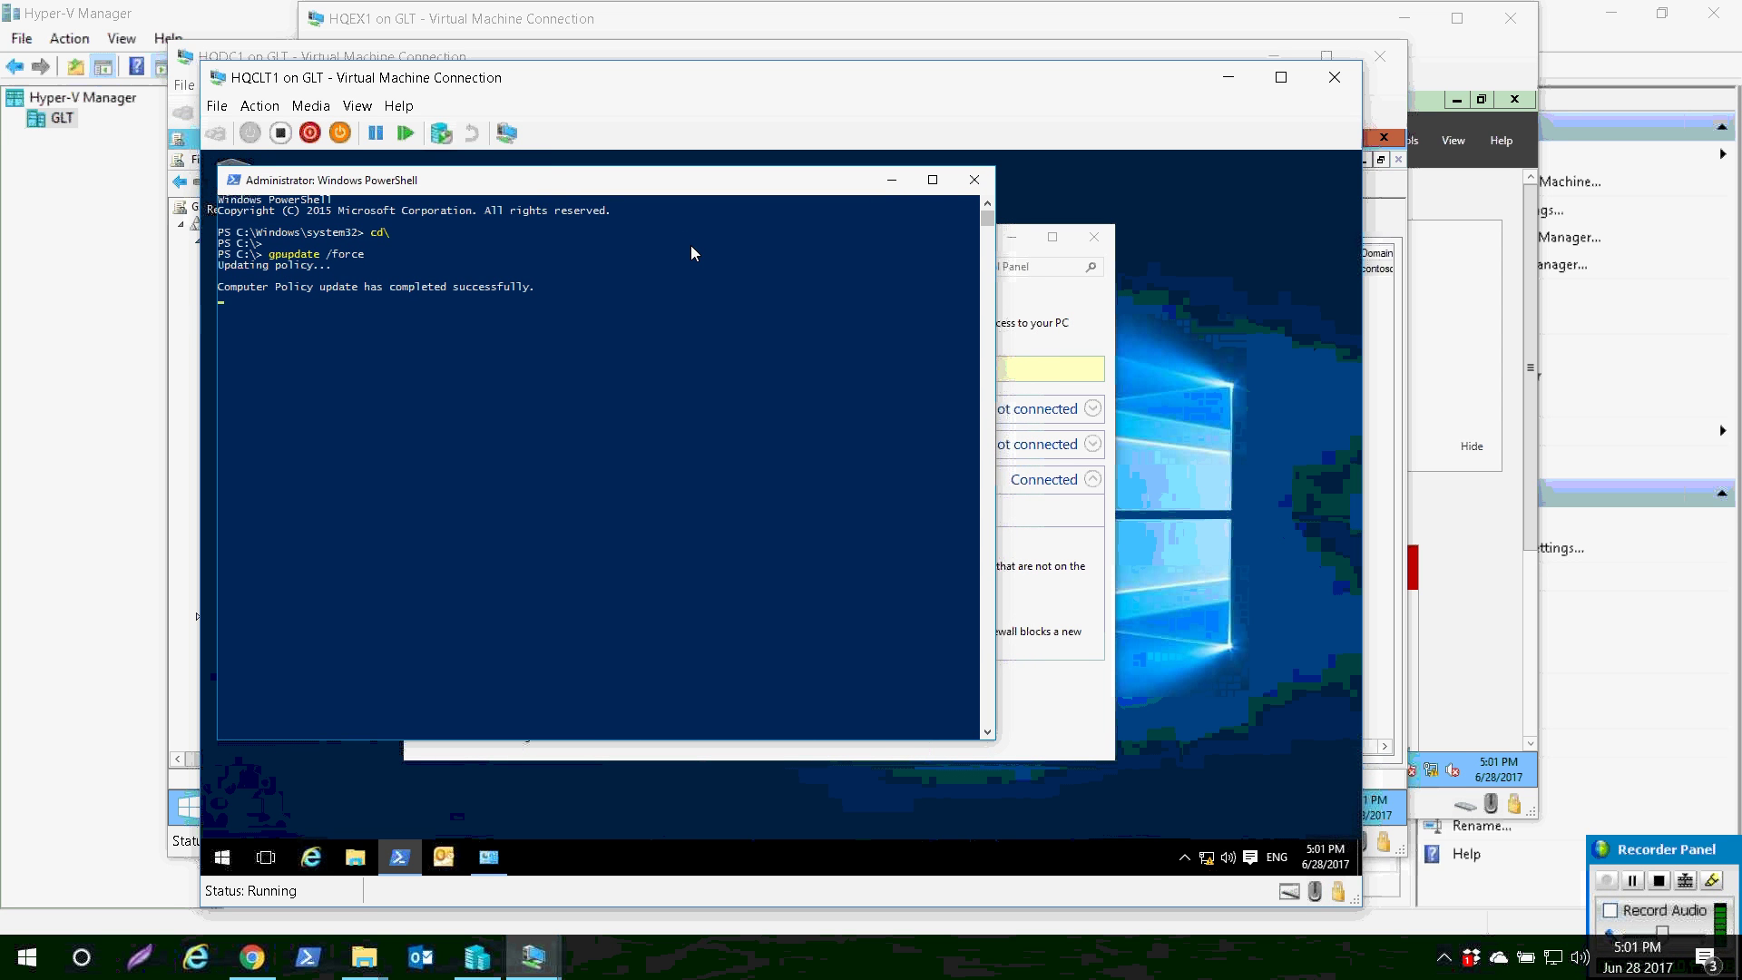
- Open HQCLT1's Windows Firewall advanced settings at Inbound Rules with the VM window maximized
key(alt+Tab)
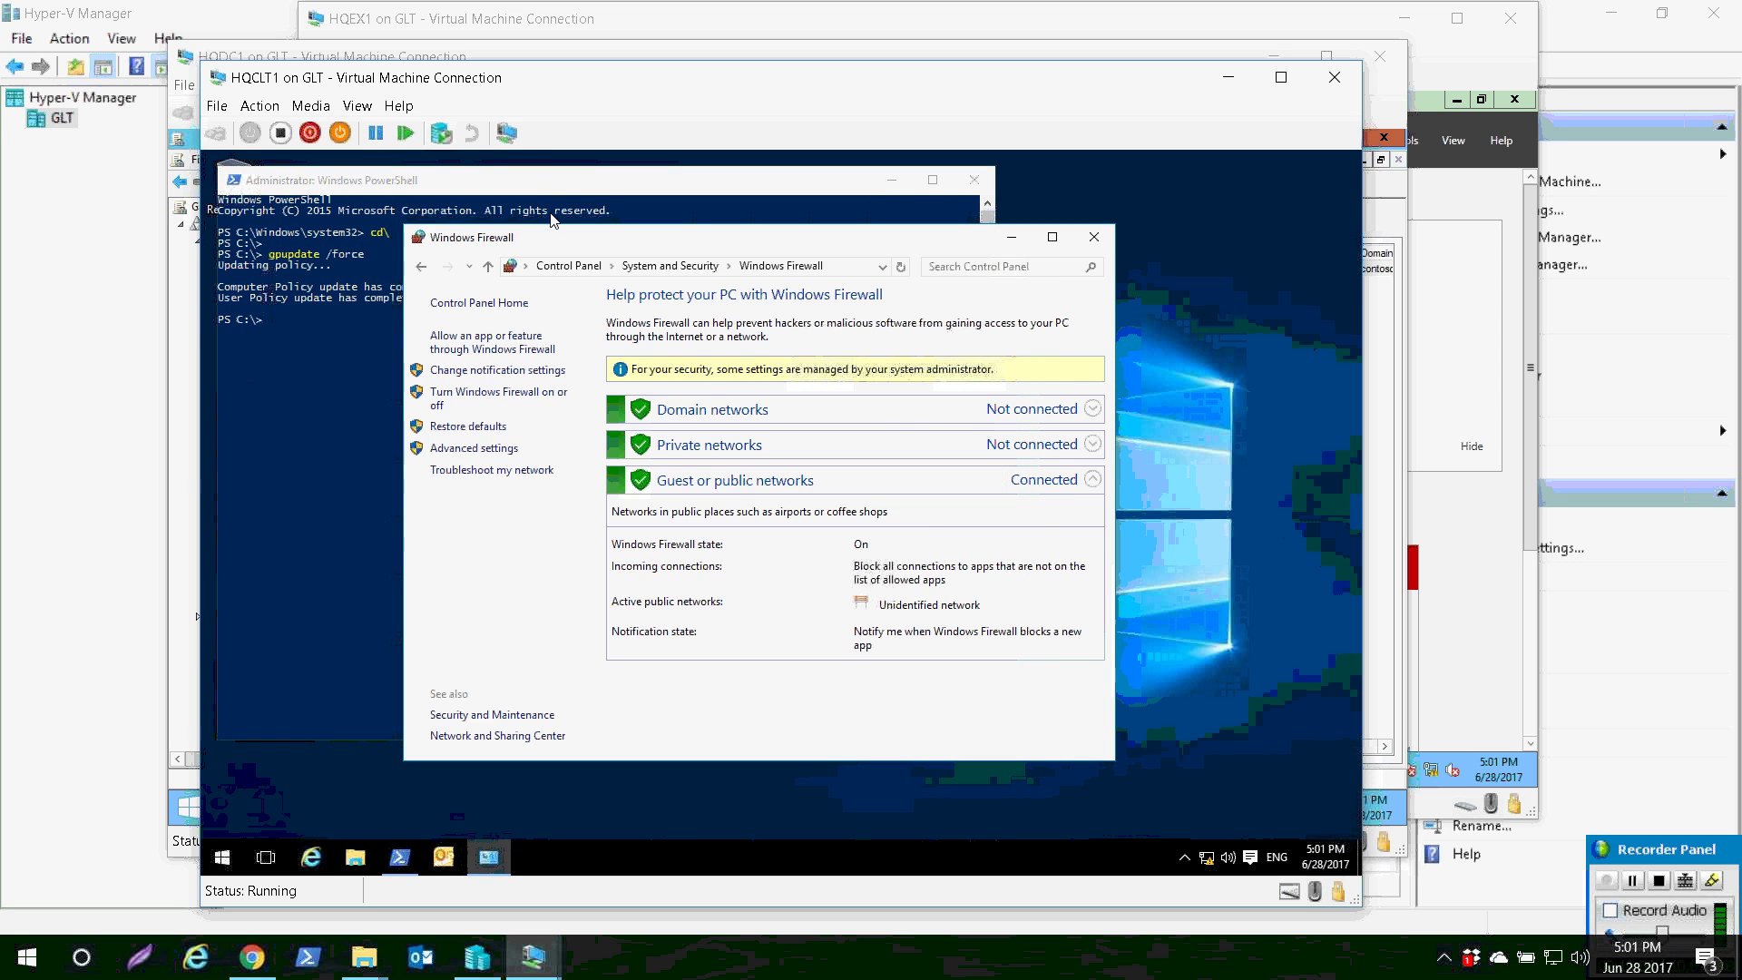
mouse_move(549, 228)
mouse_down()
mouse_move(669, 200)
mouse_move(535, 220)
mouse_up()
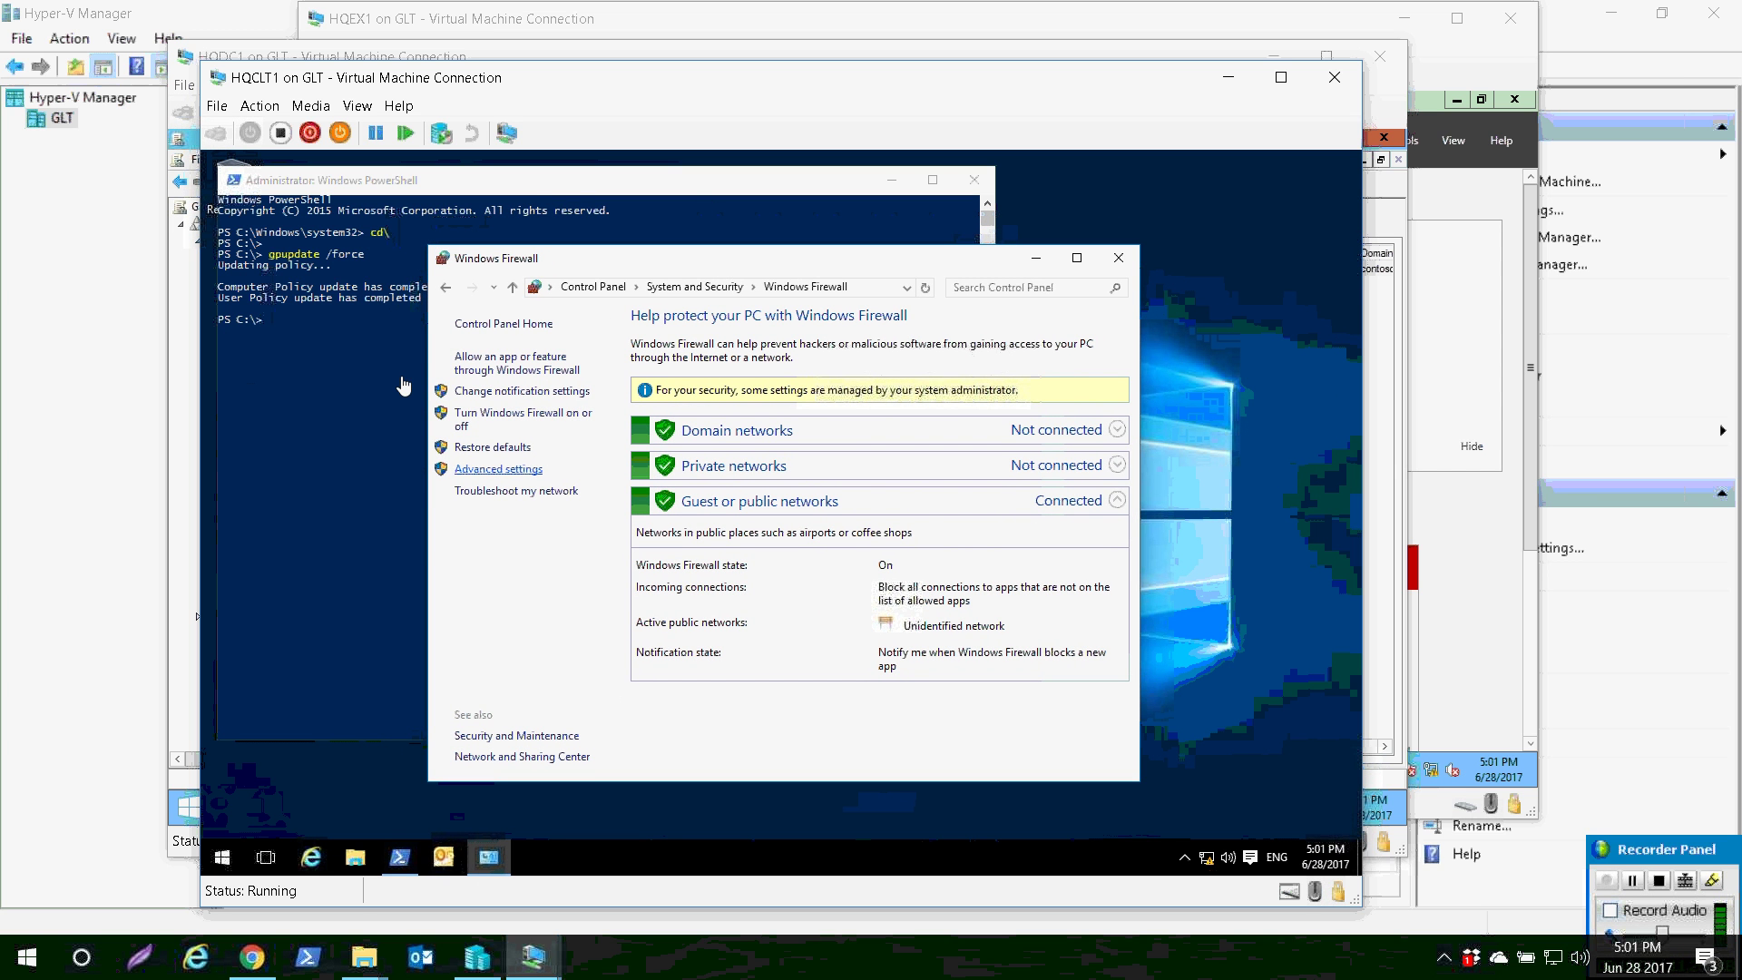
click(498, 469)
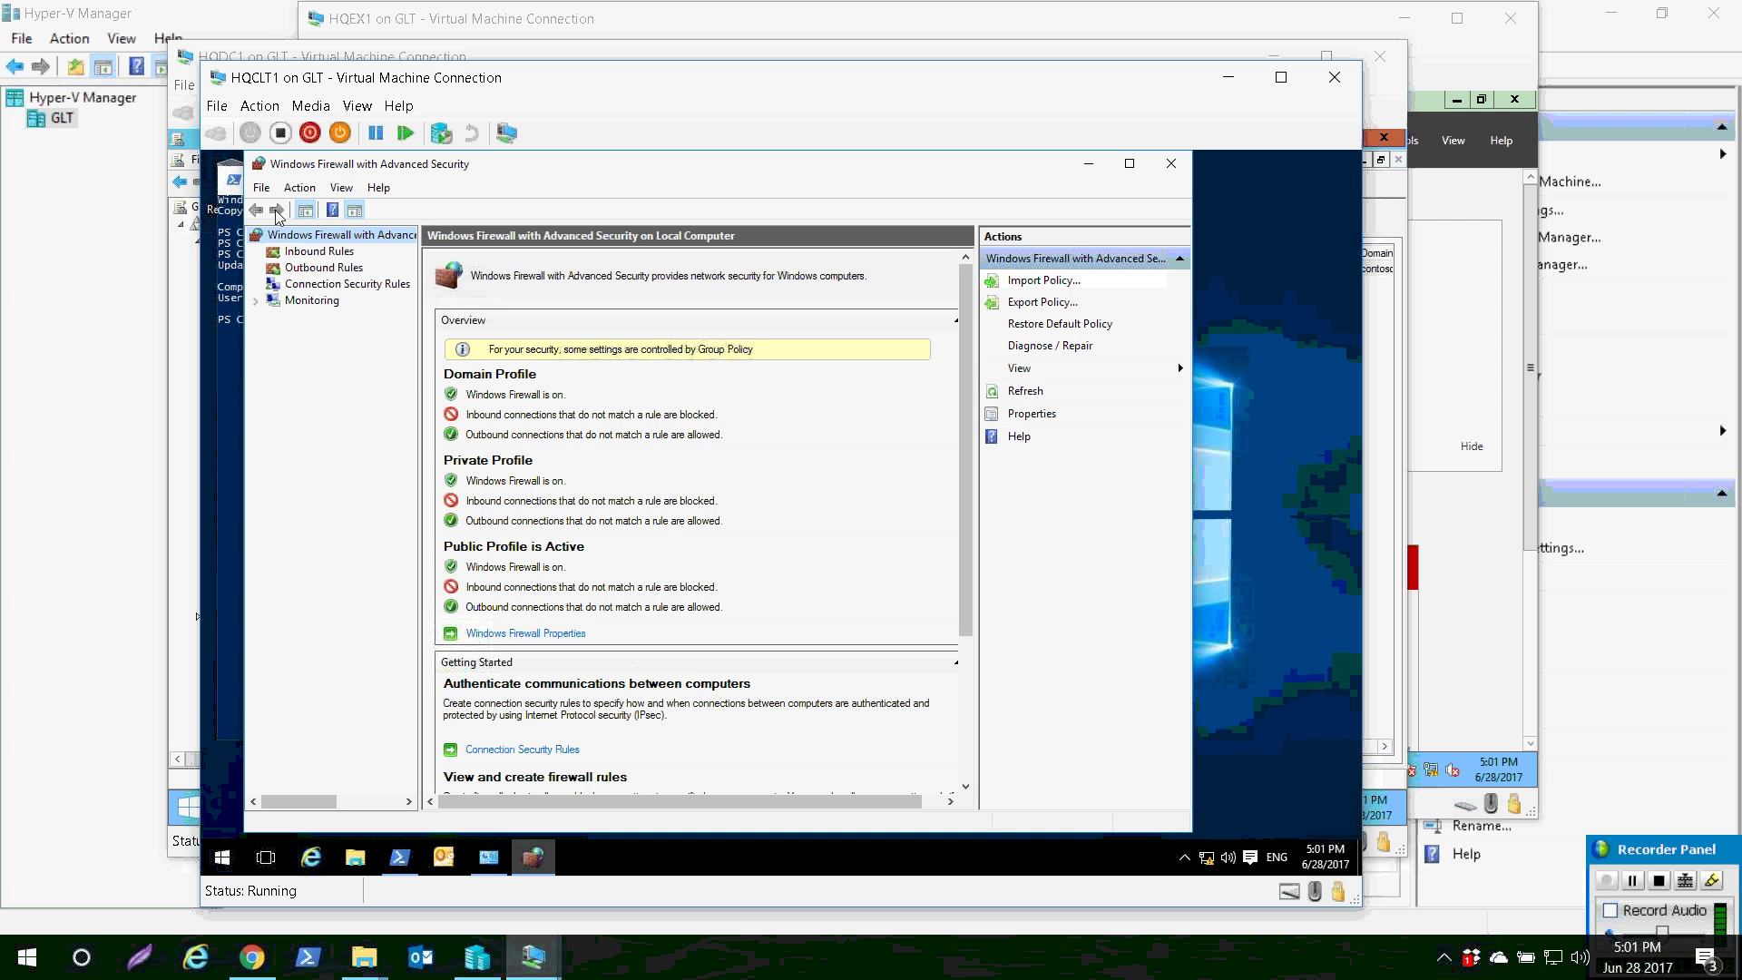
key(Down)
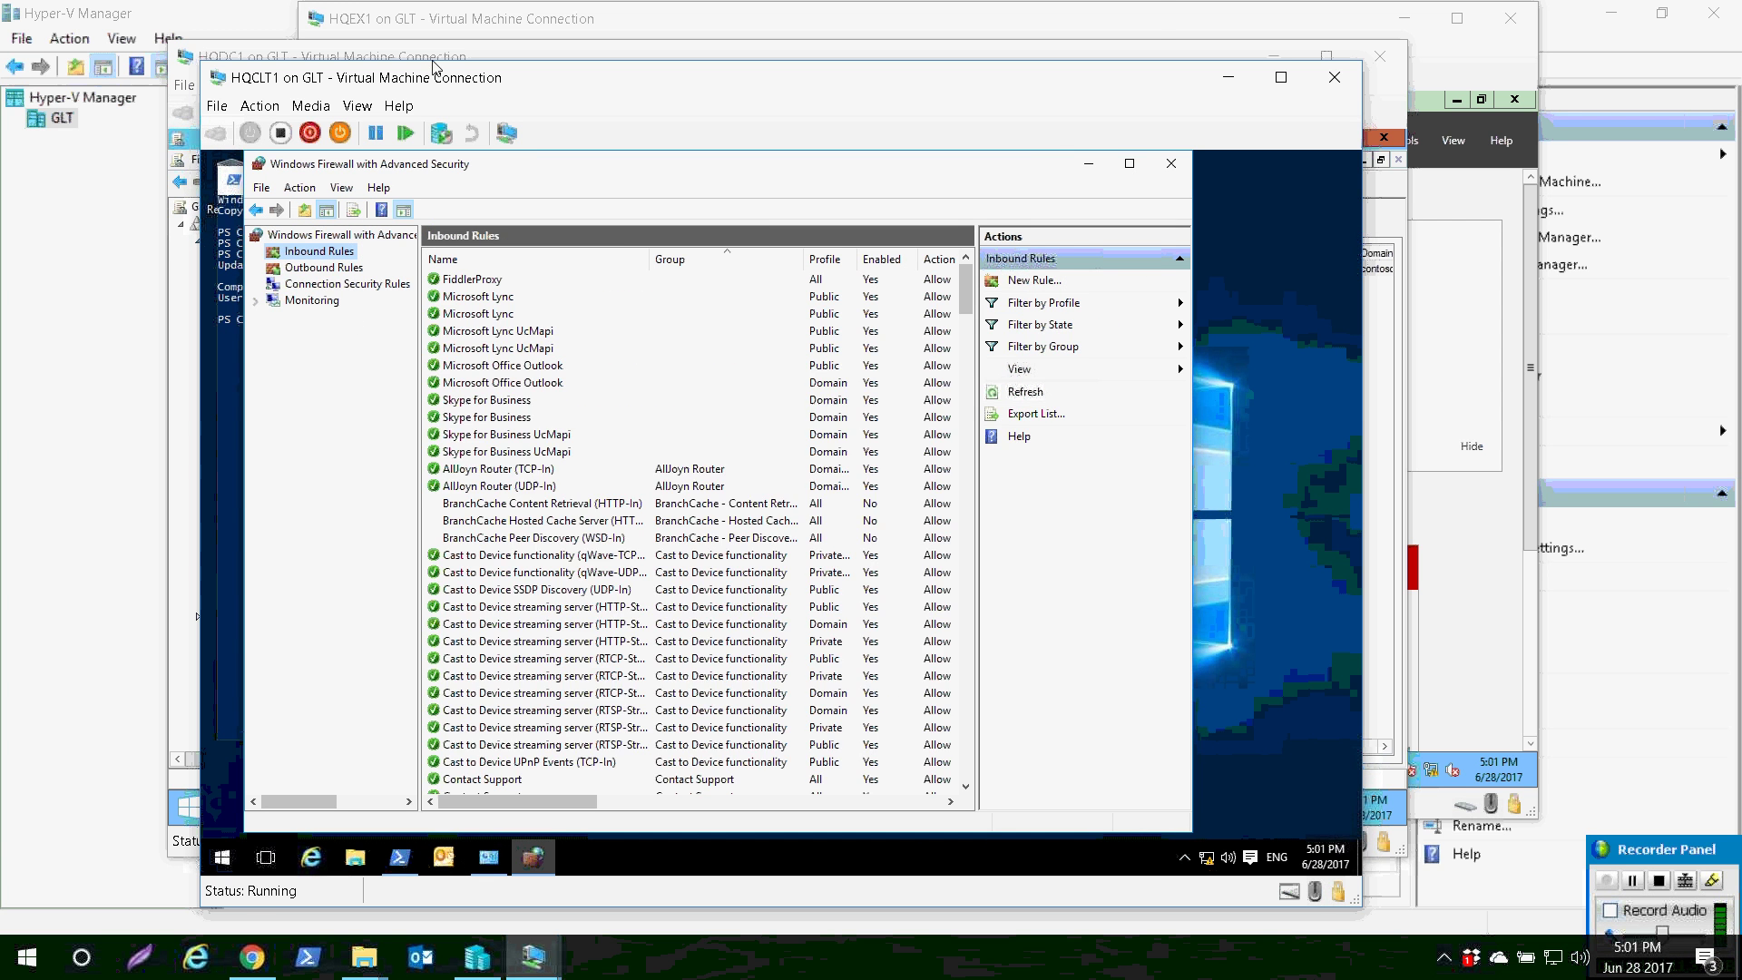
double_click(436, 73)
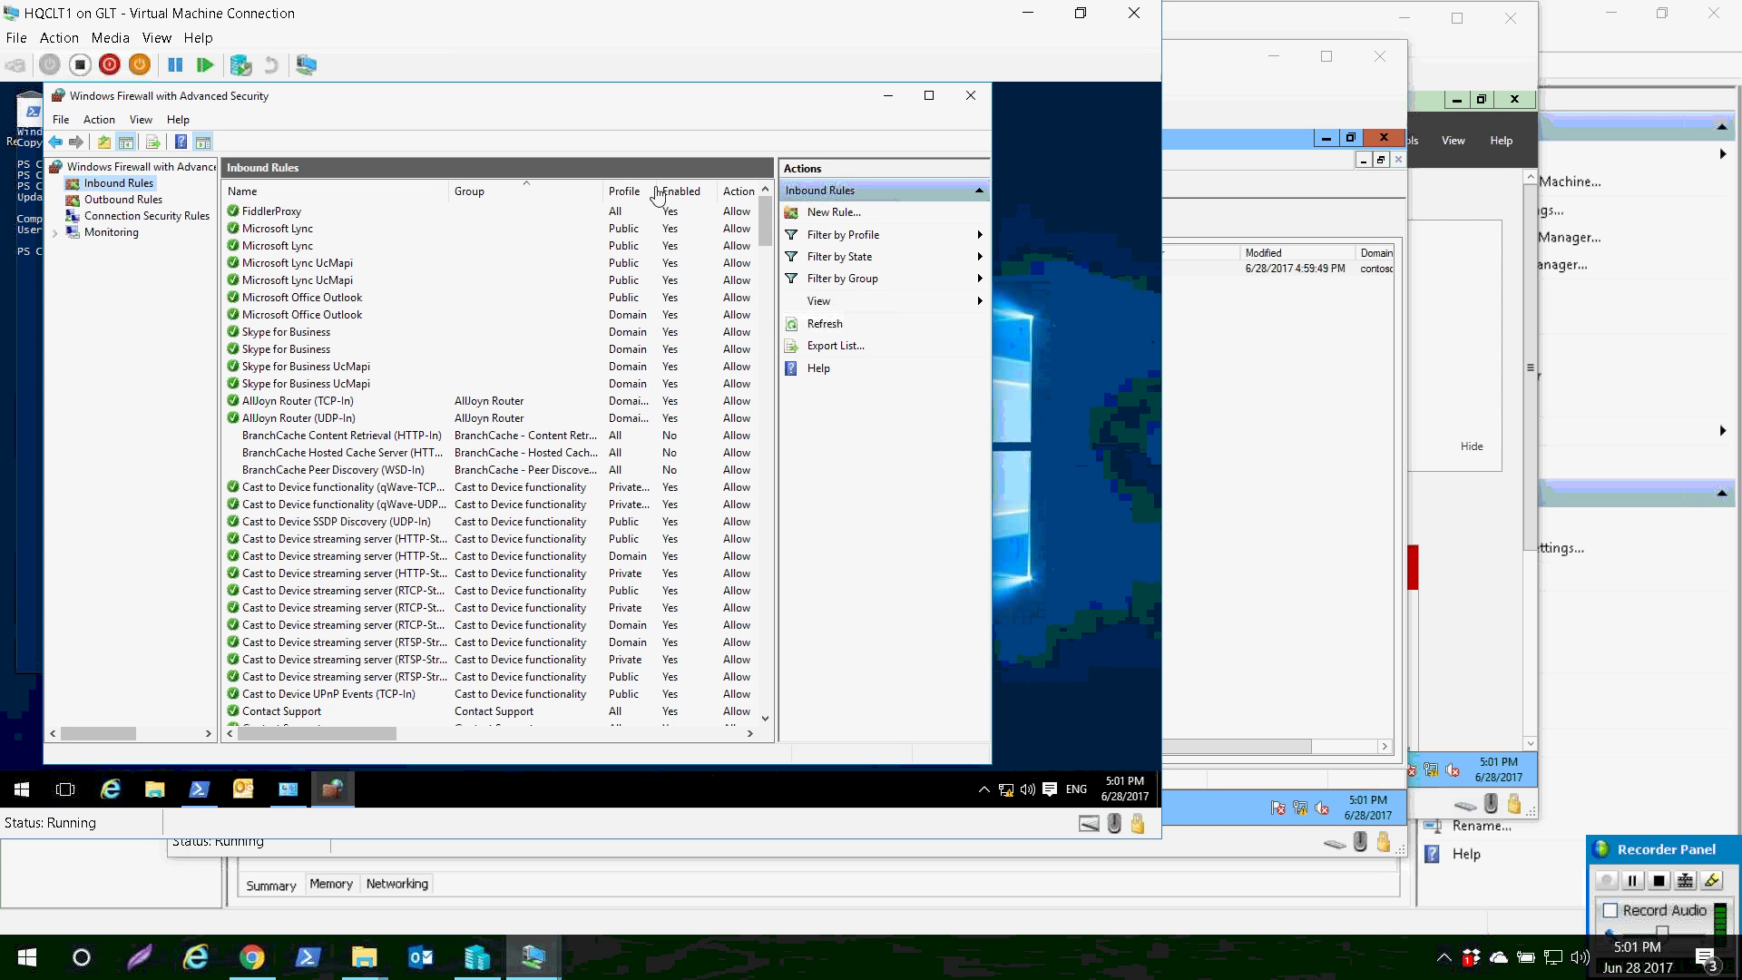
click(842, 278)
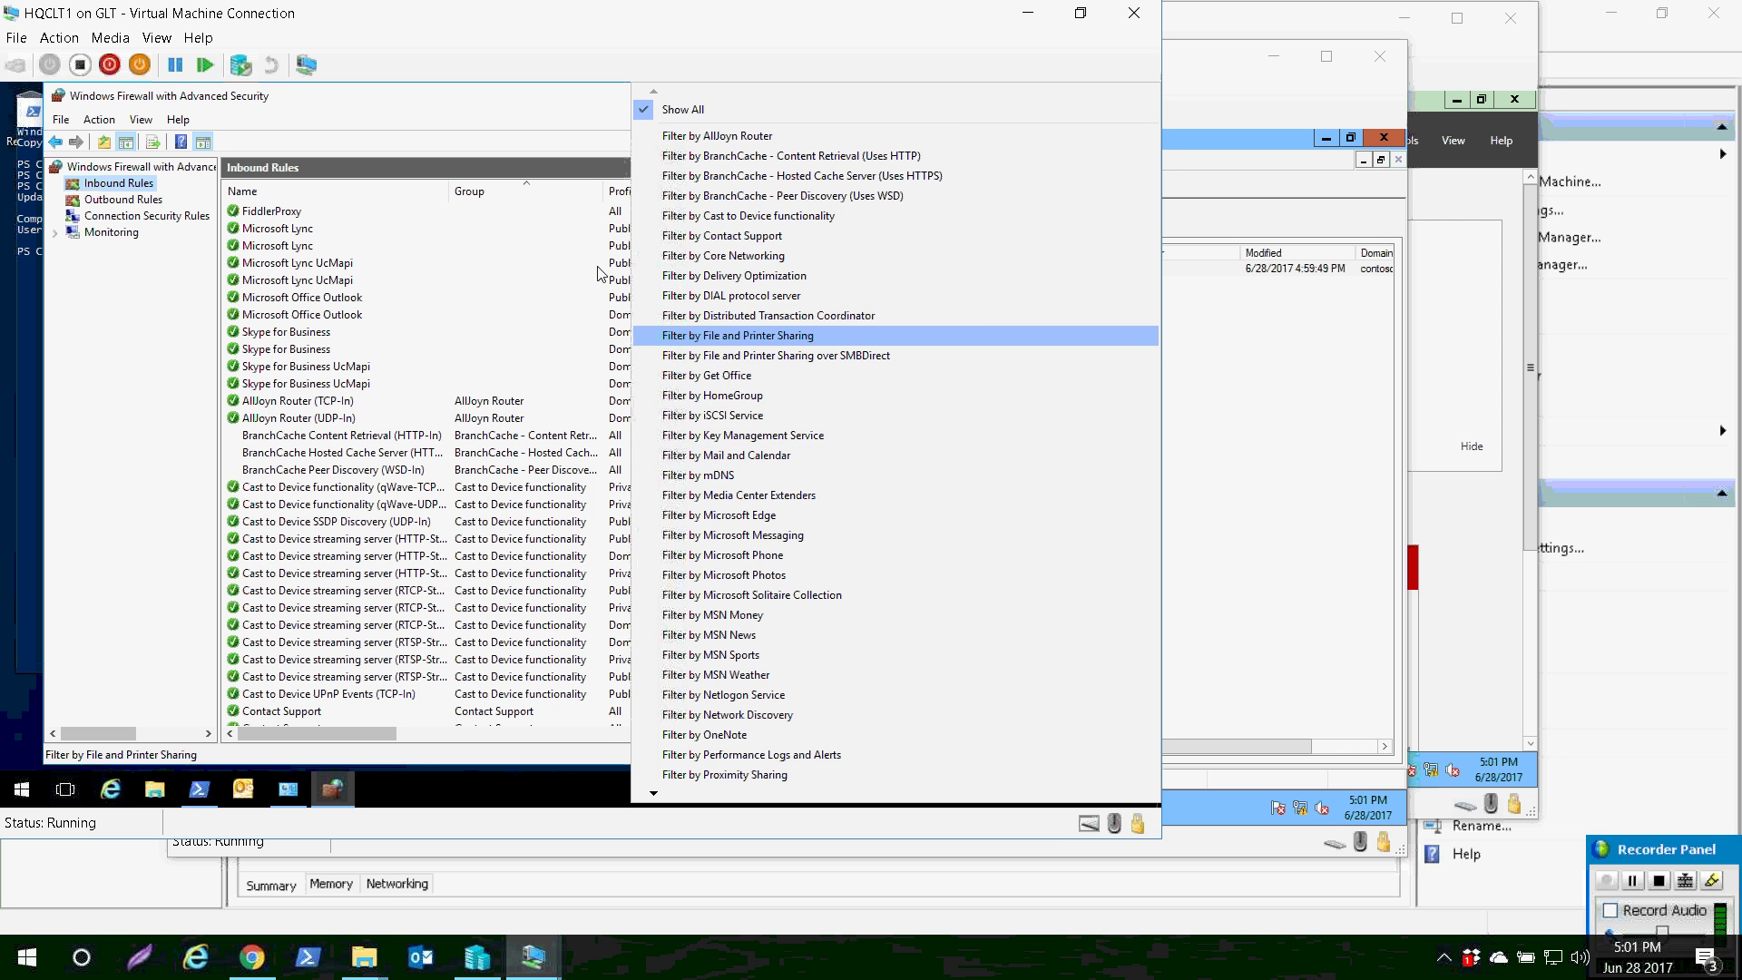
- Filter the inbound rules to File and Printer Sharing and widen the rule name column
key(Return)
click(309, 245)
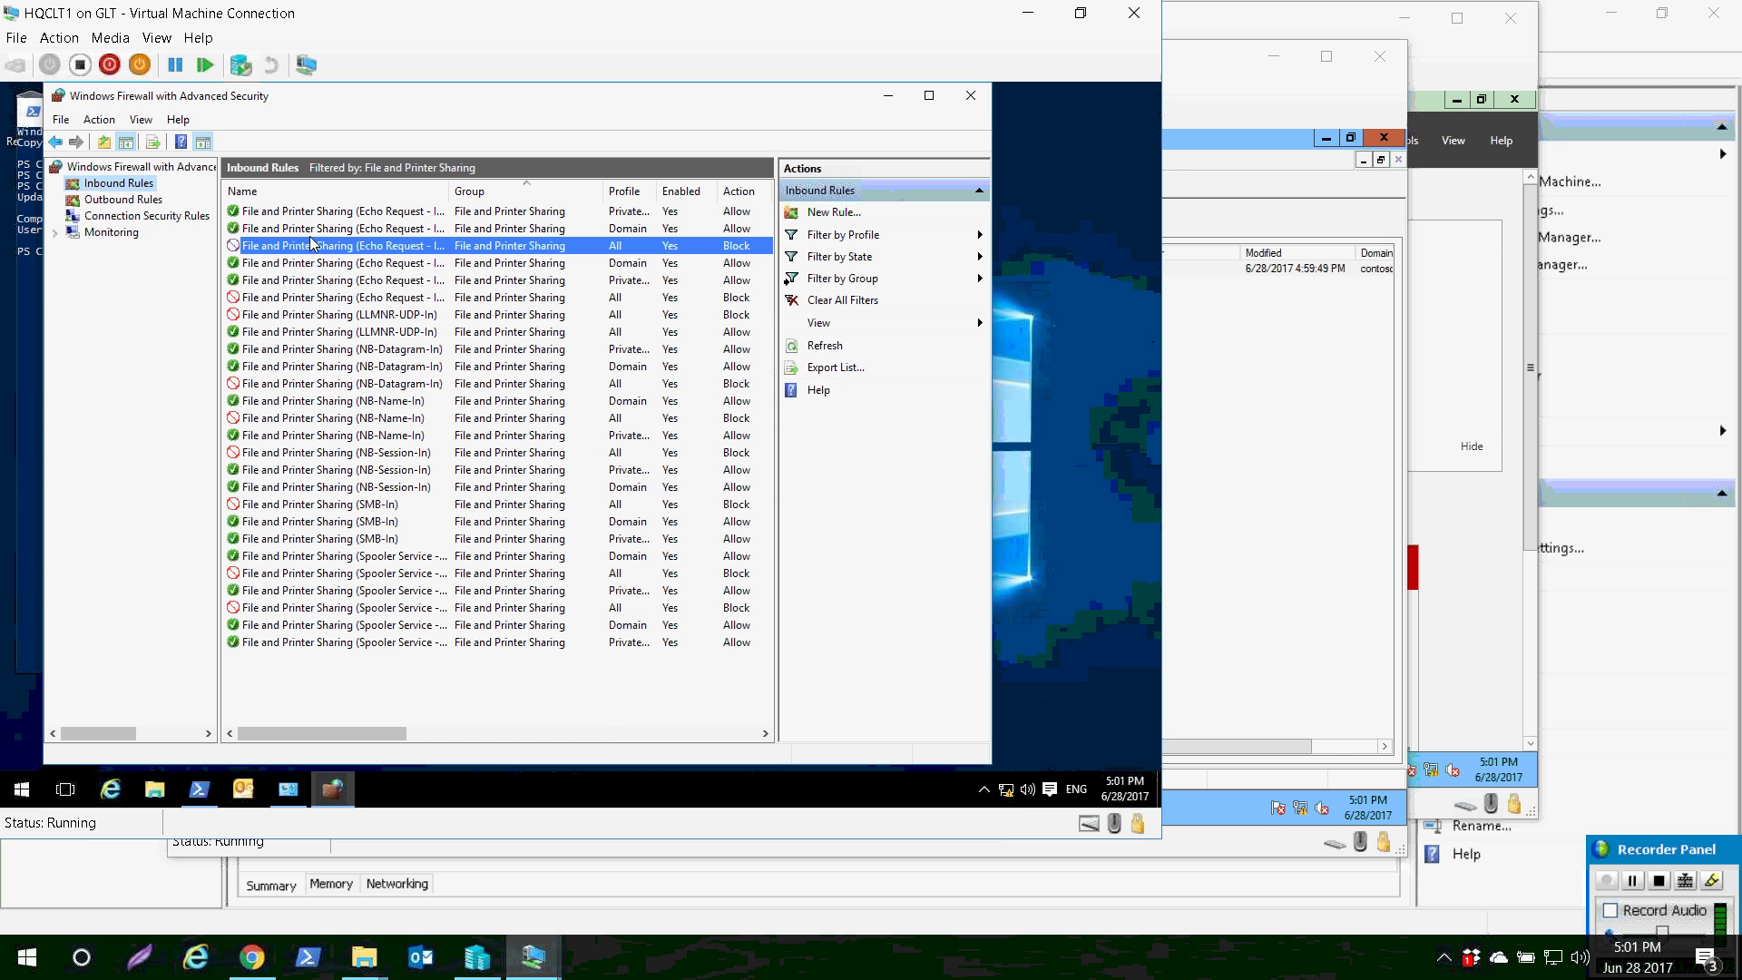
double_click(739, 91)
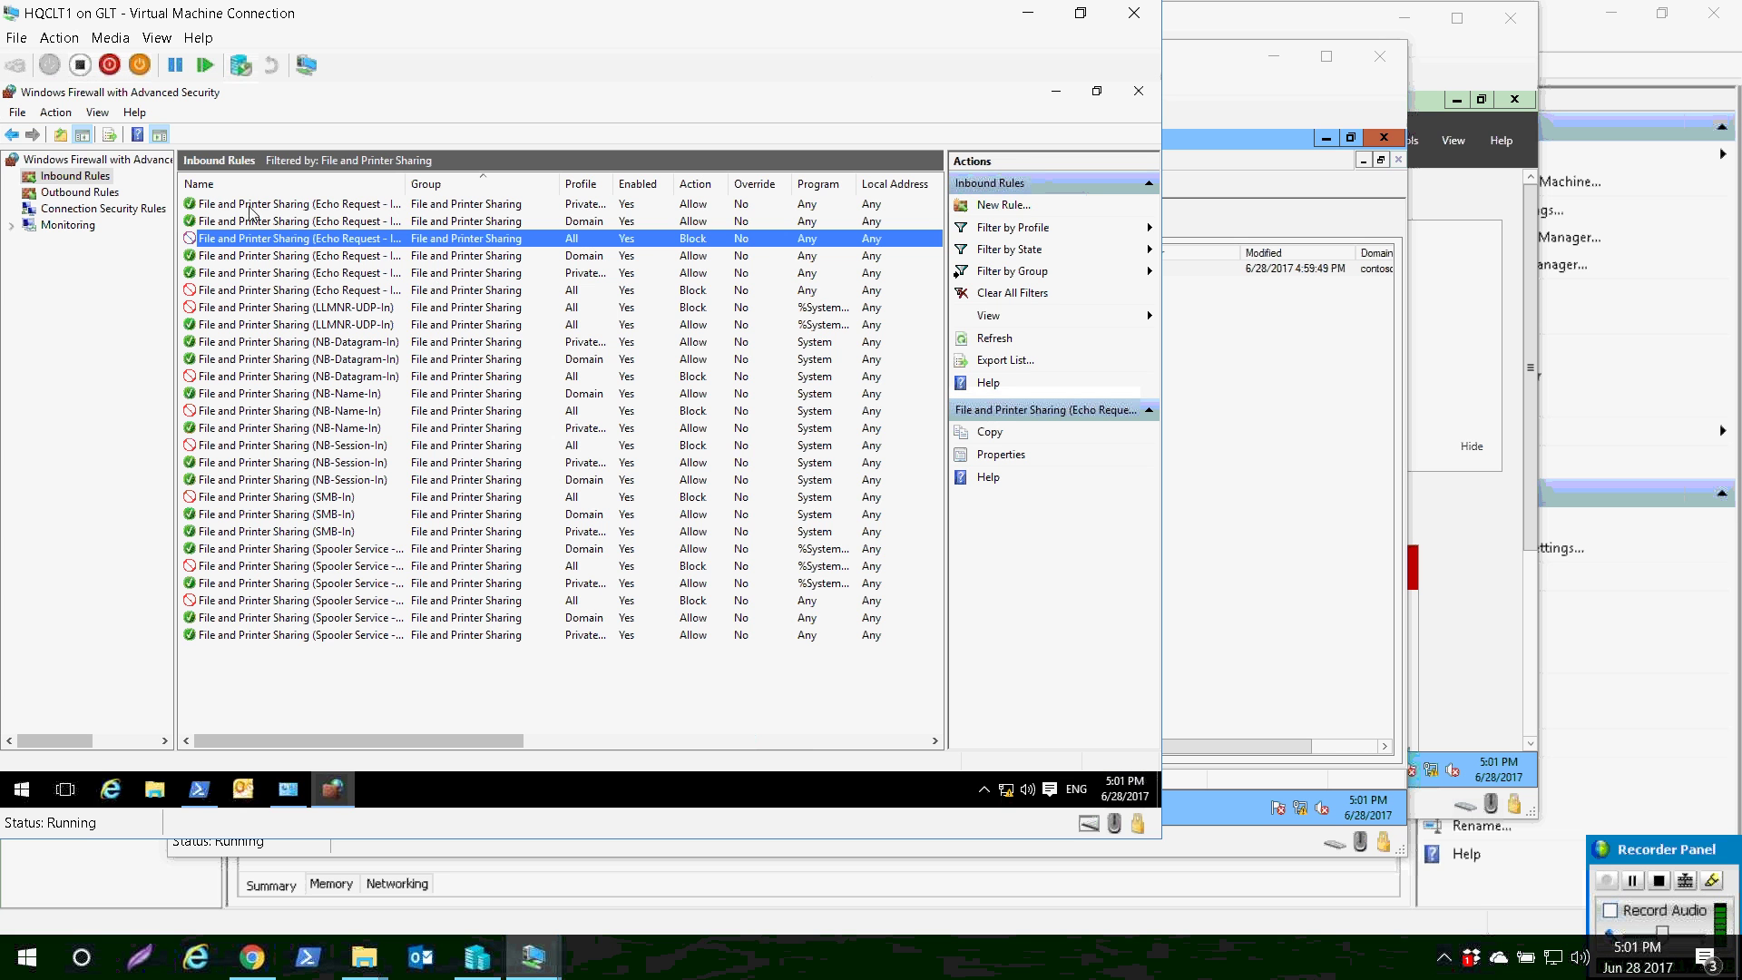
drag(406, 183, 469, 184)
- Inspect the ICMPv4 Echo Request block rule, confirming its remote scope 192.168.10.21-192.168.10.22
double_click(259, 237)
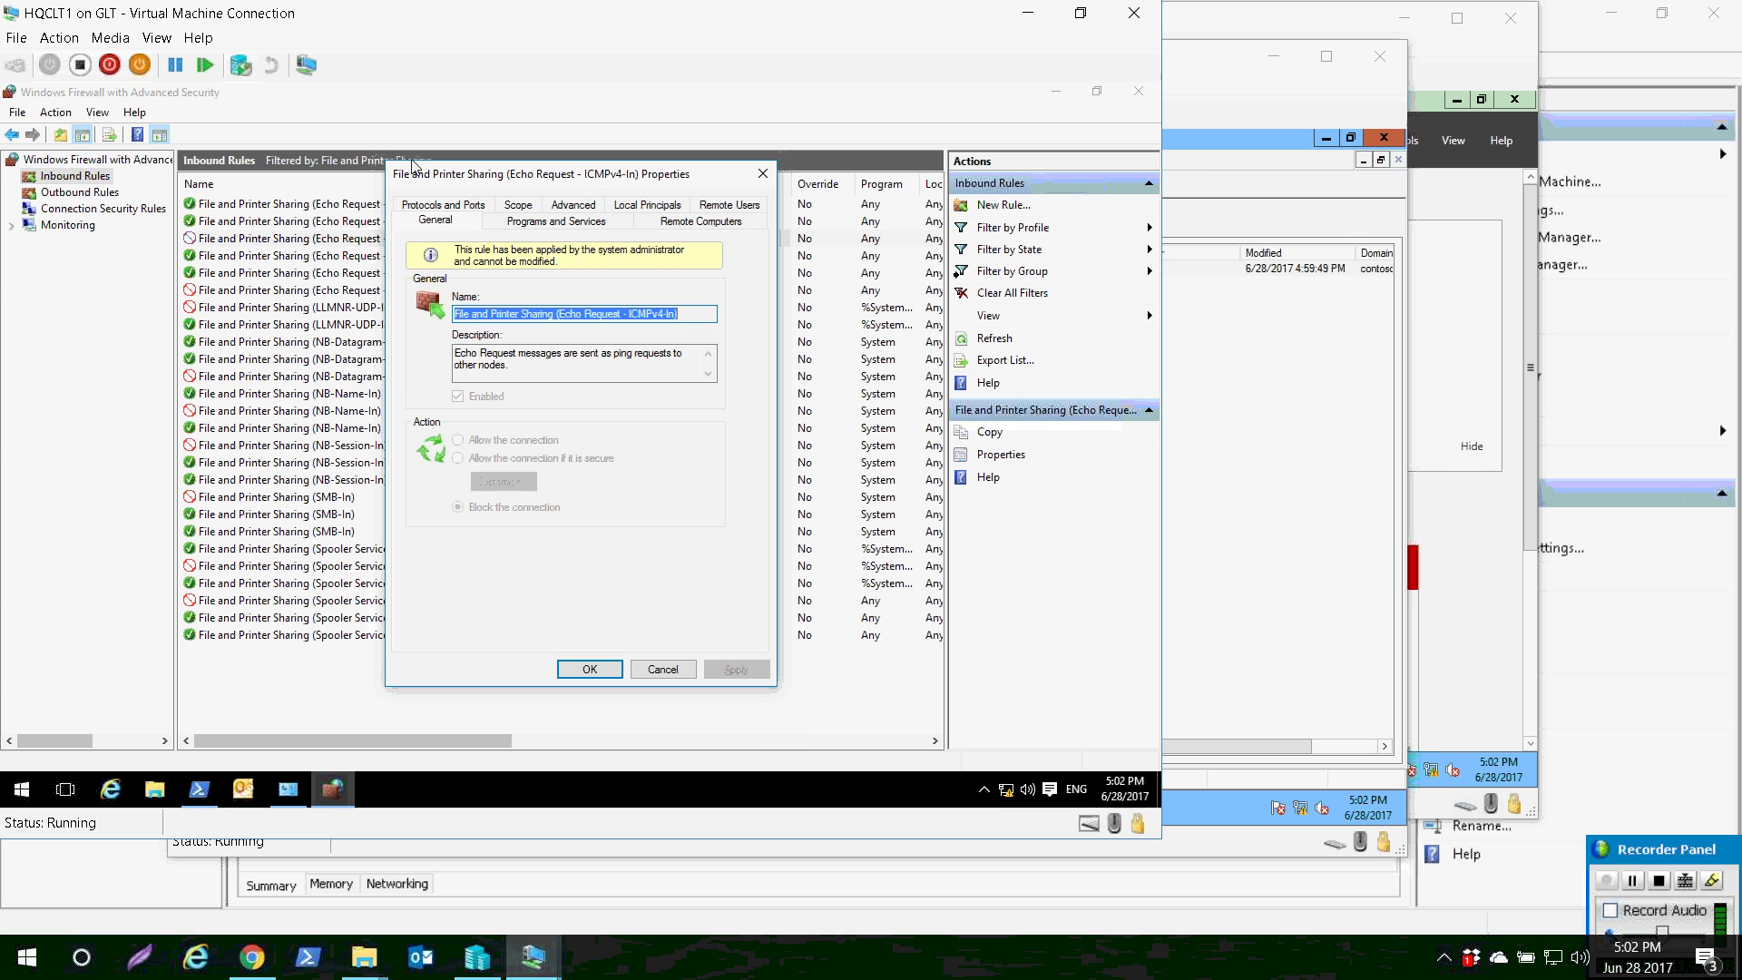
click(518, 204)
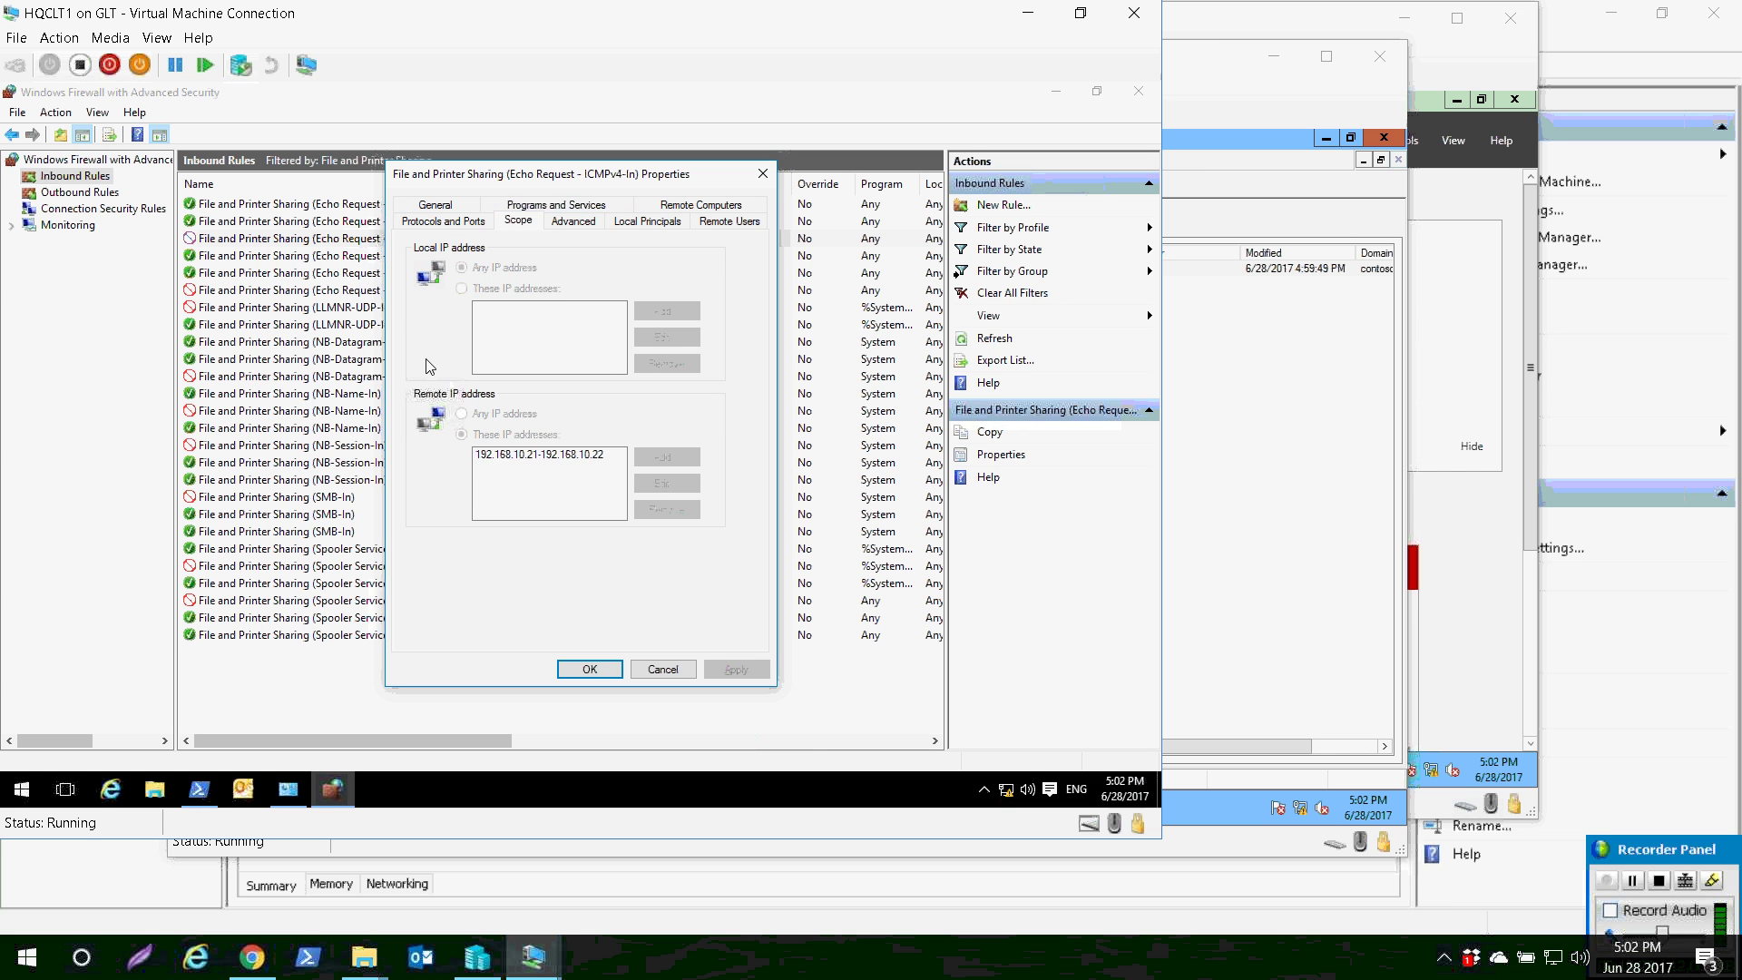
click(531, 453)
click(428, 205)
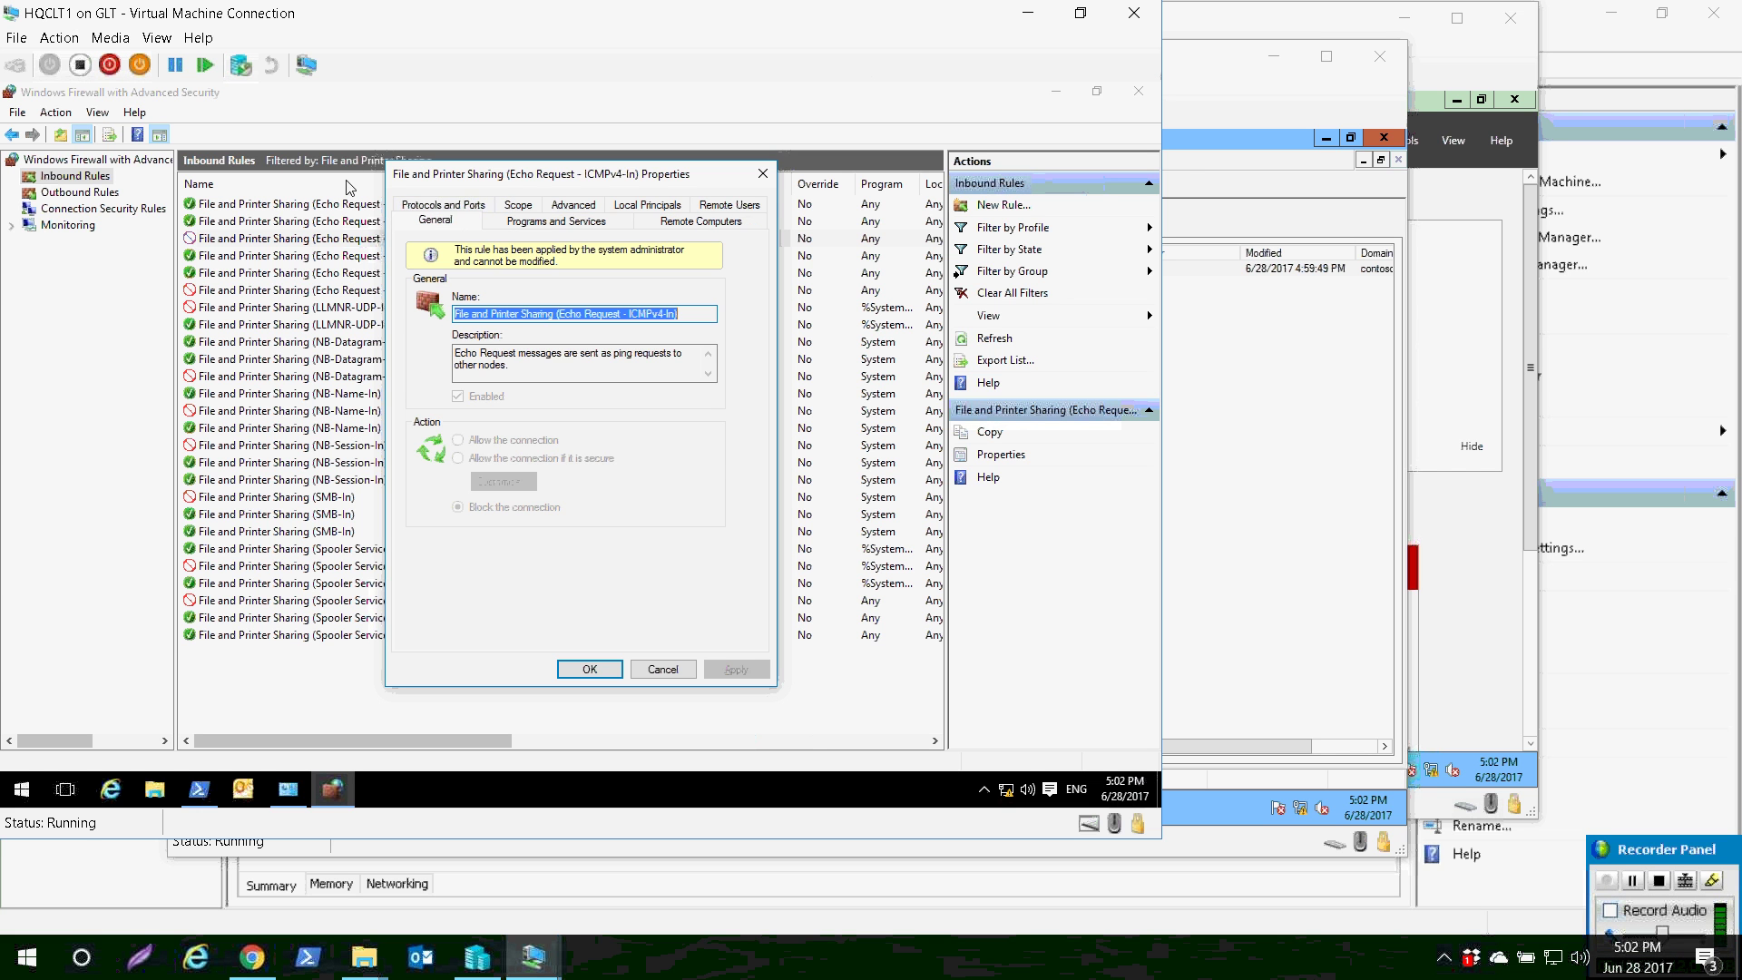
click(440, 205)
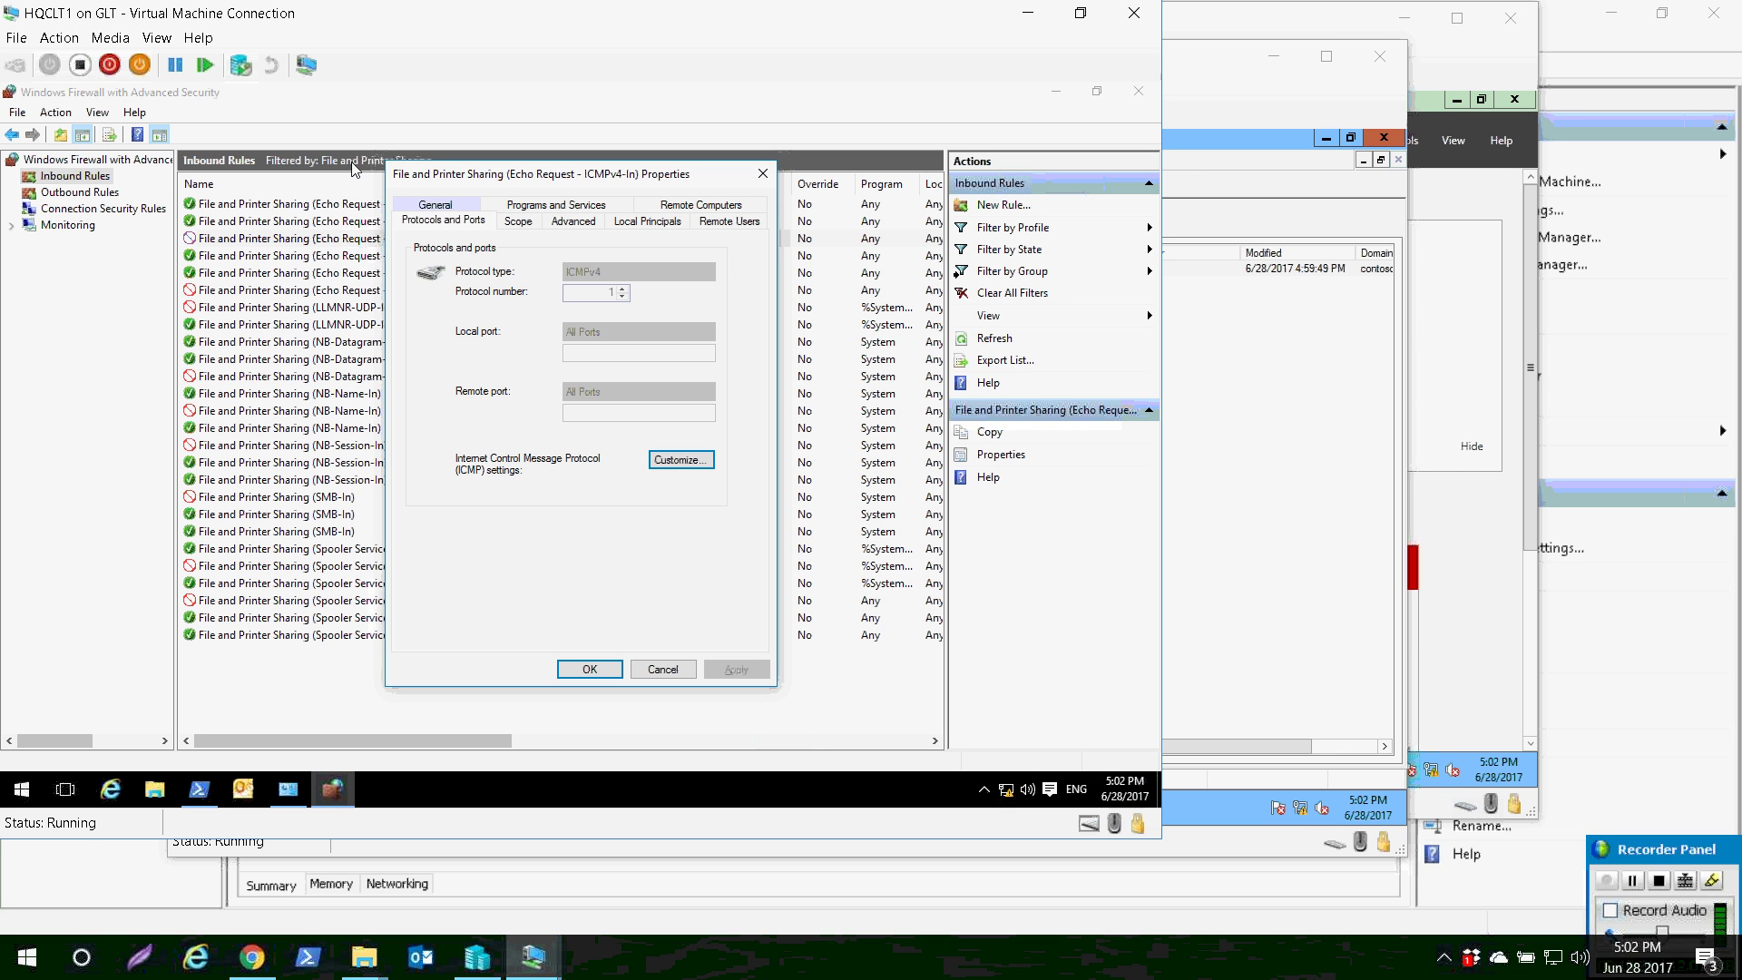
click(556, 205)
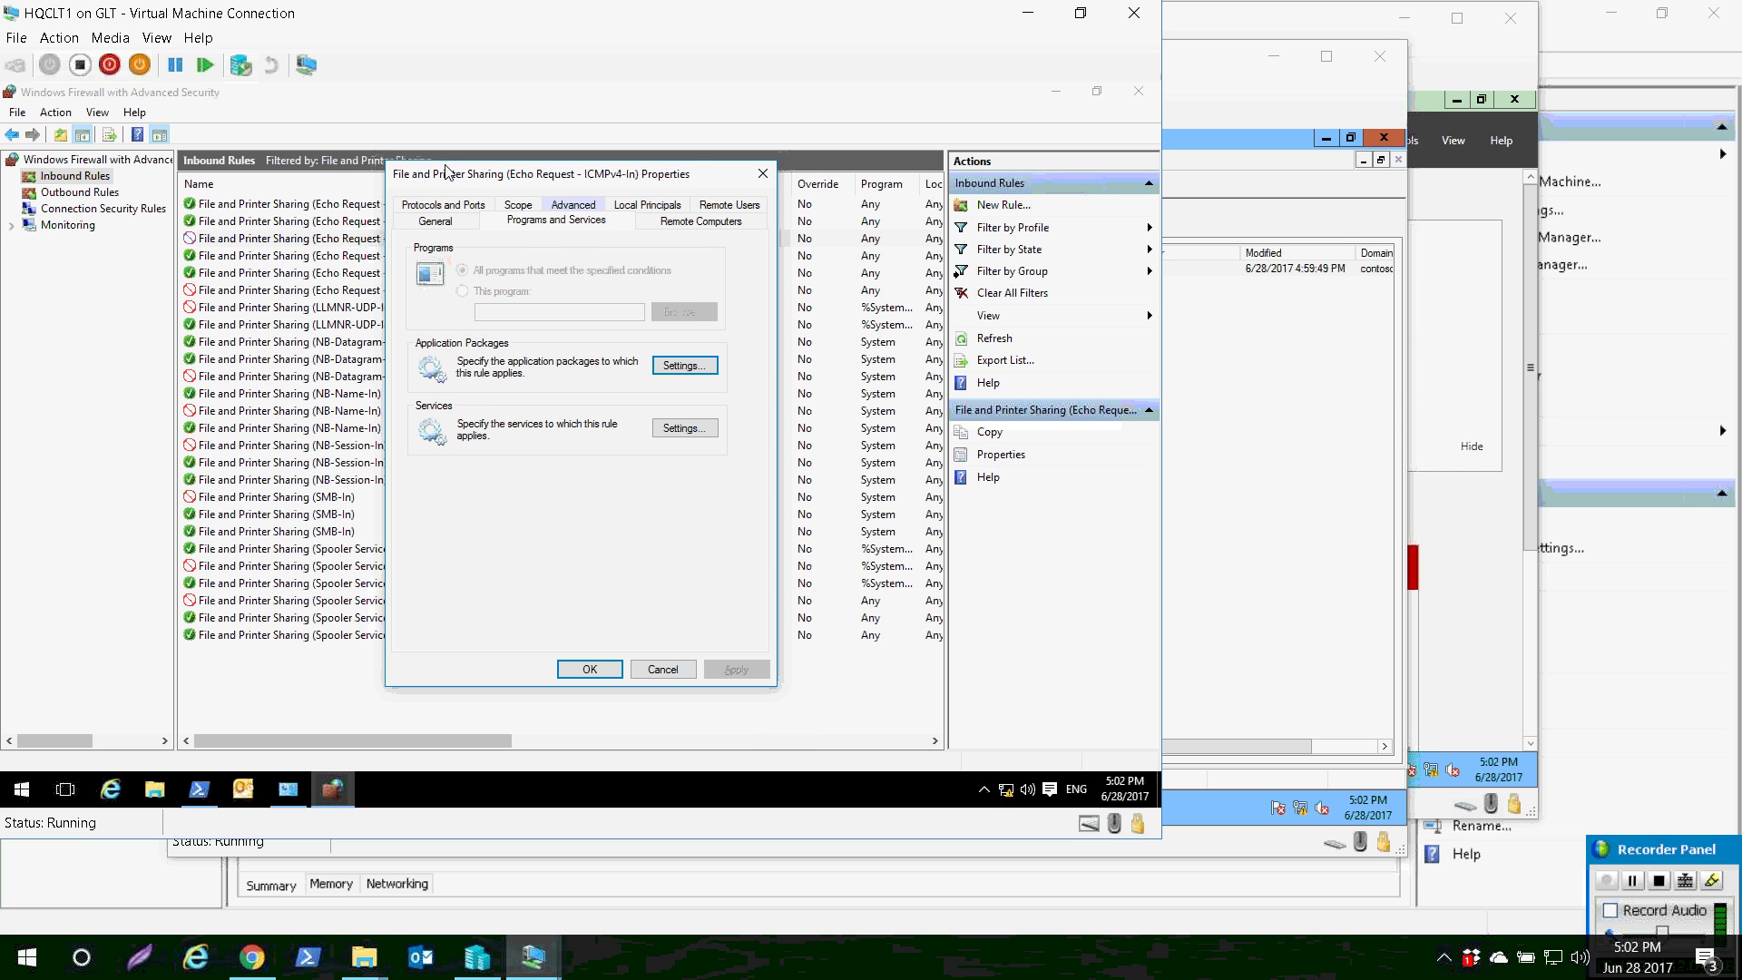
click(589, 669)
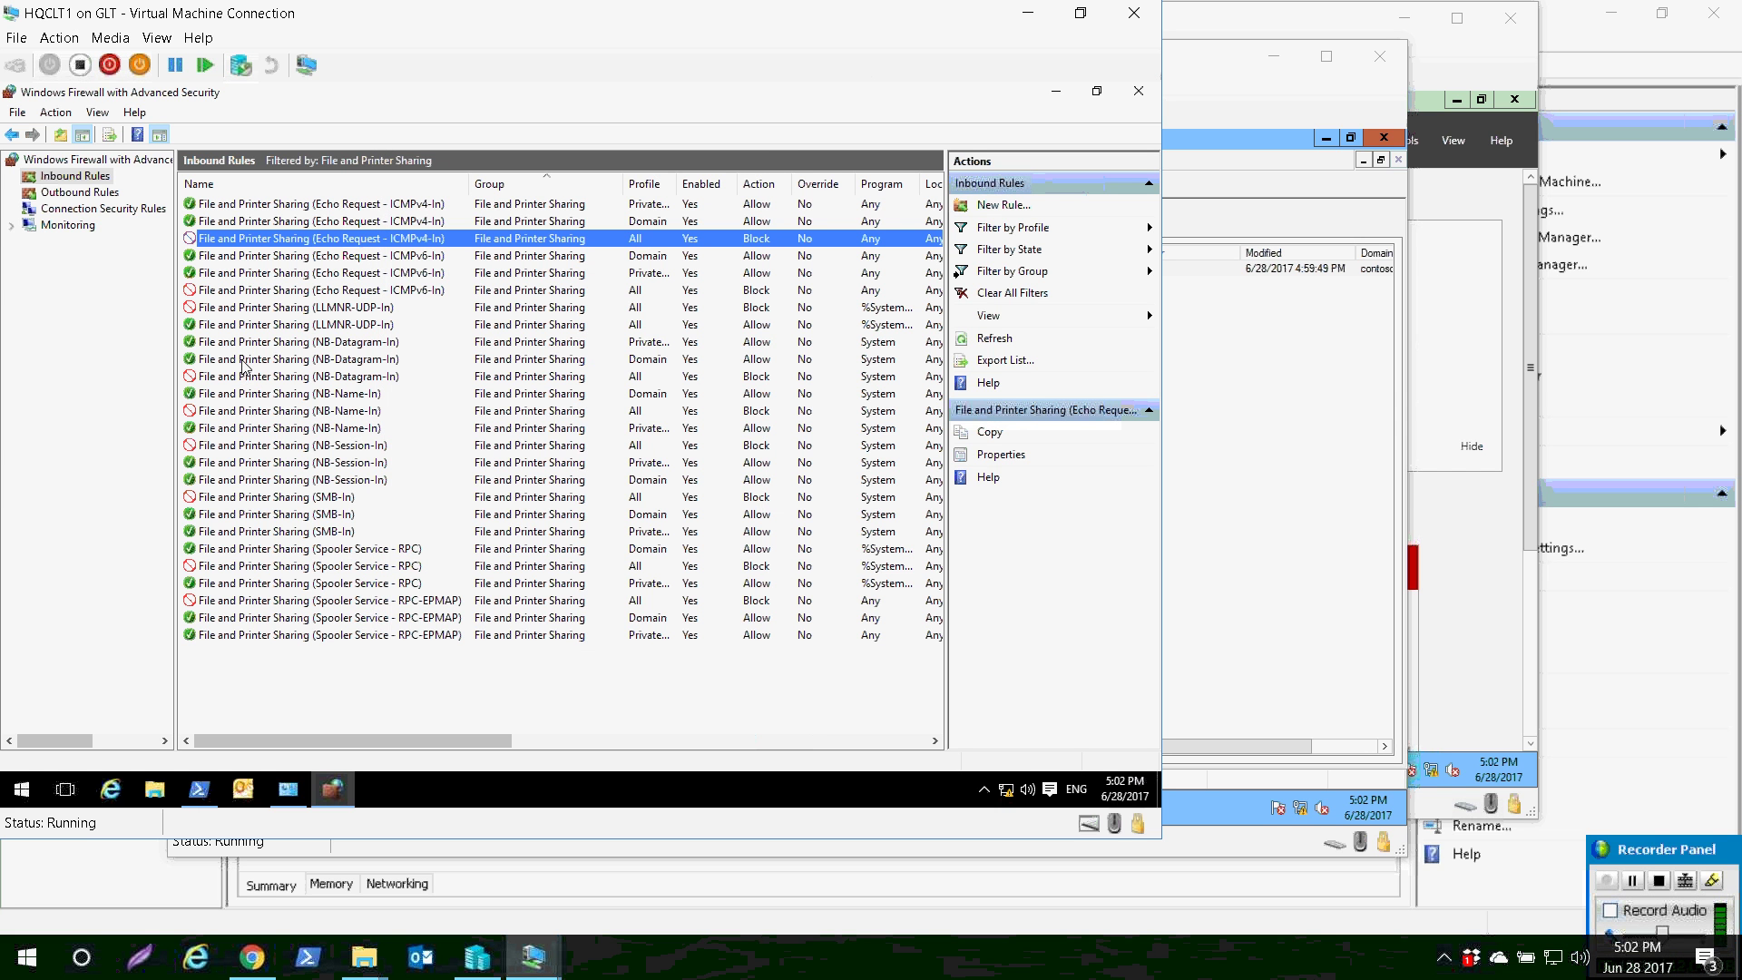
- Check the NB-Session-In block rule's remote address scope
double_click(272, 445)
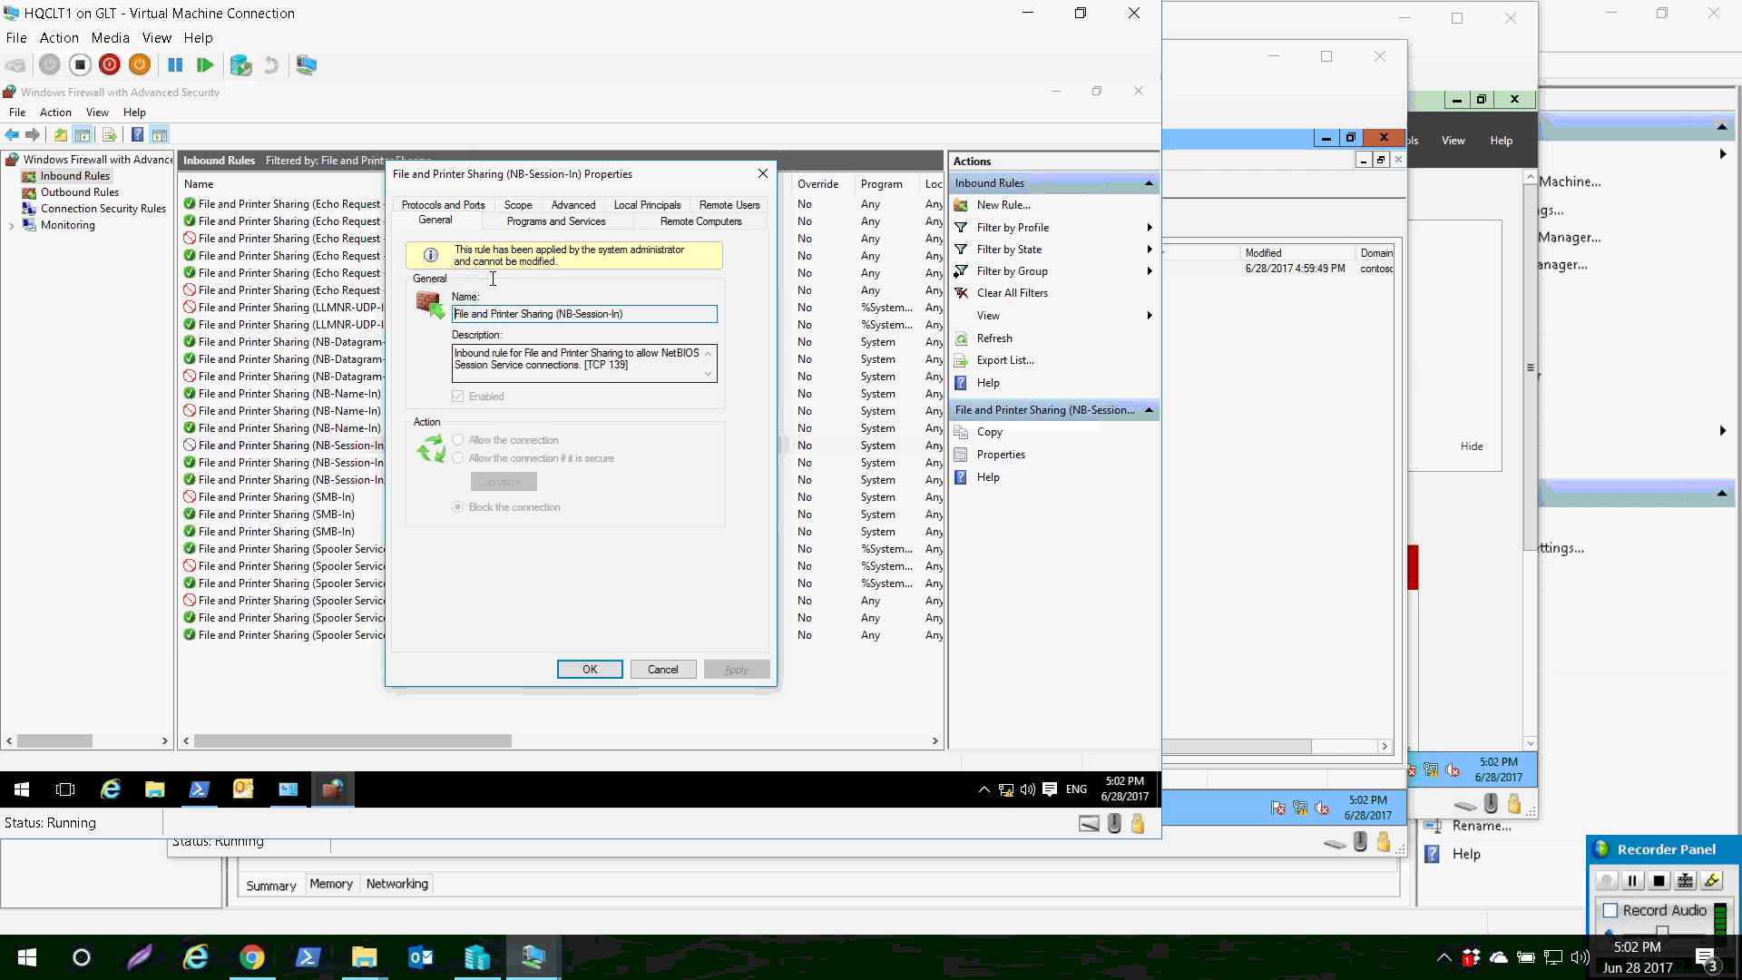
click(518, 205)
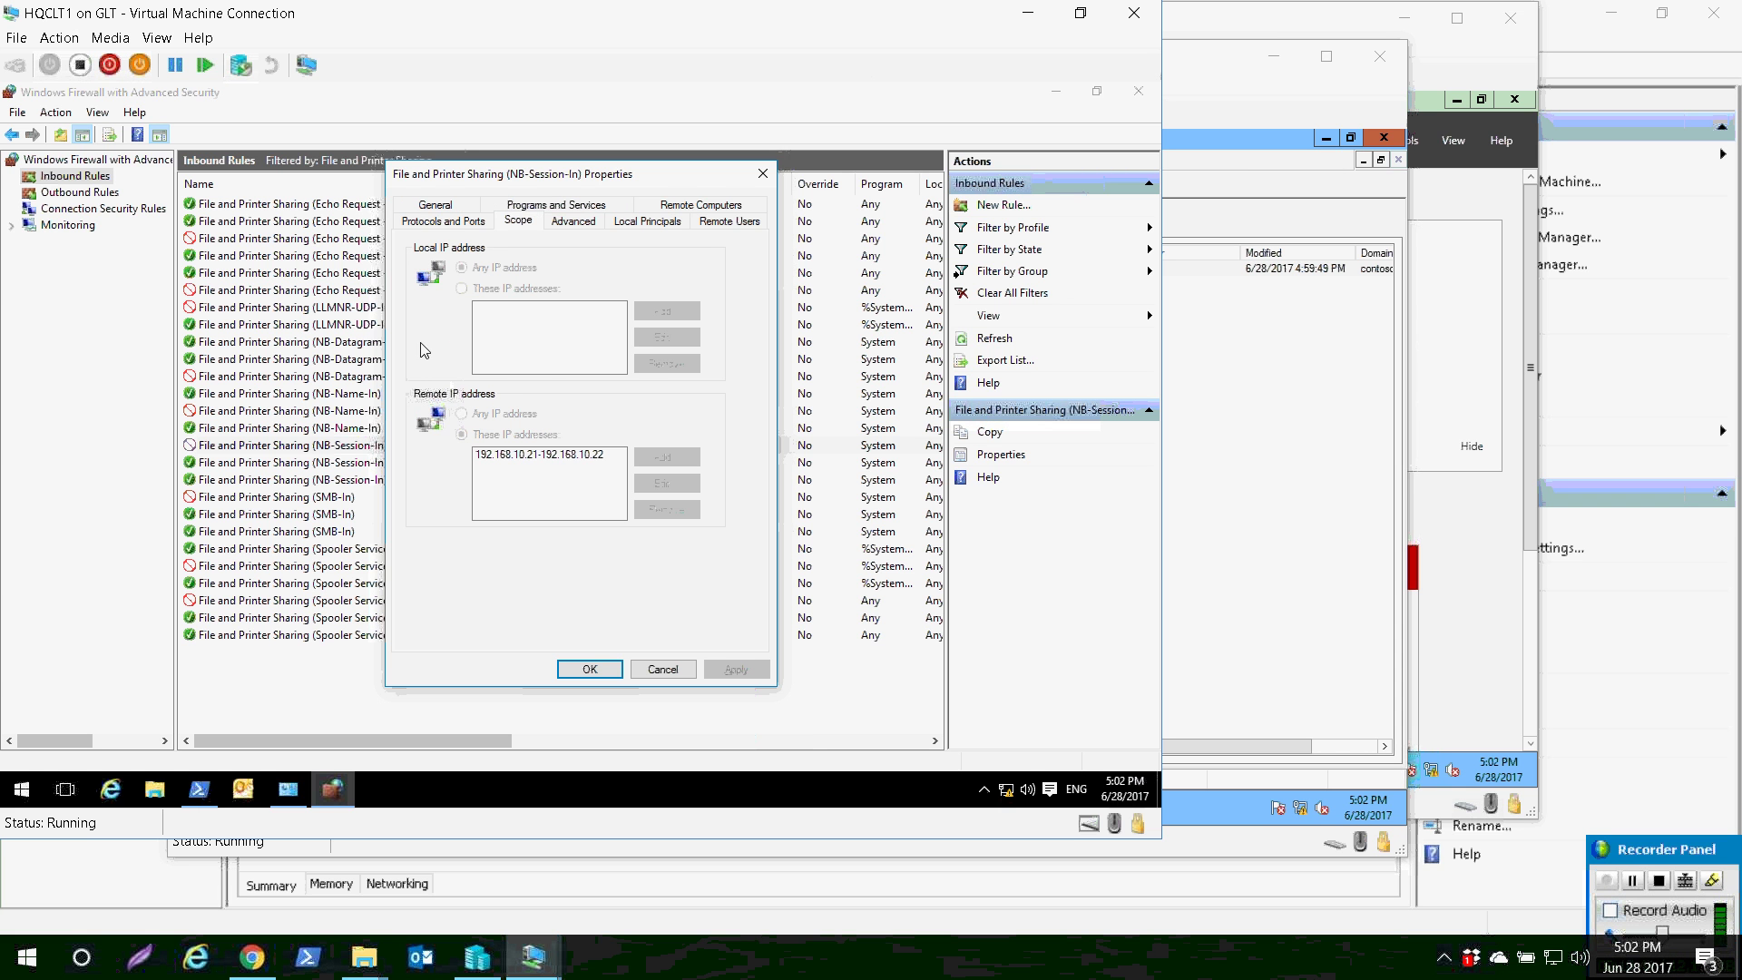
key(Return)
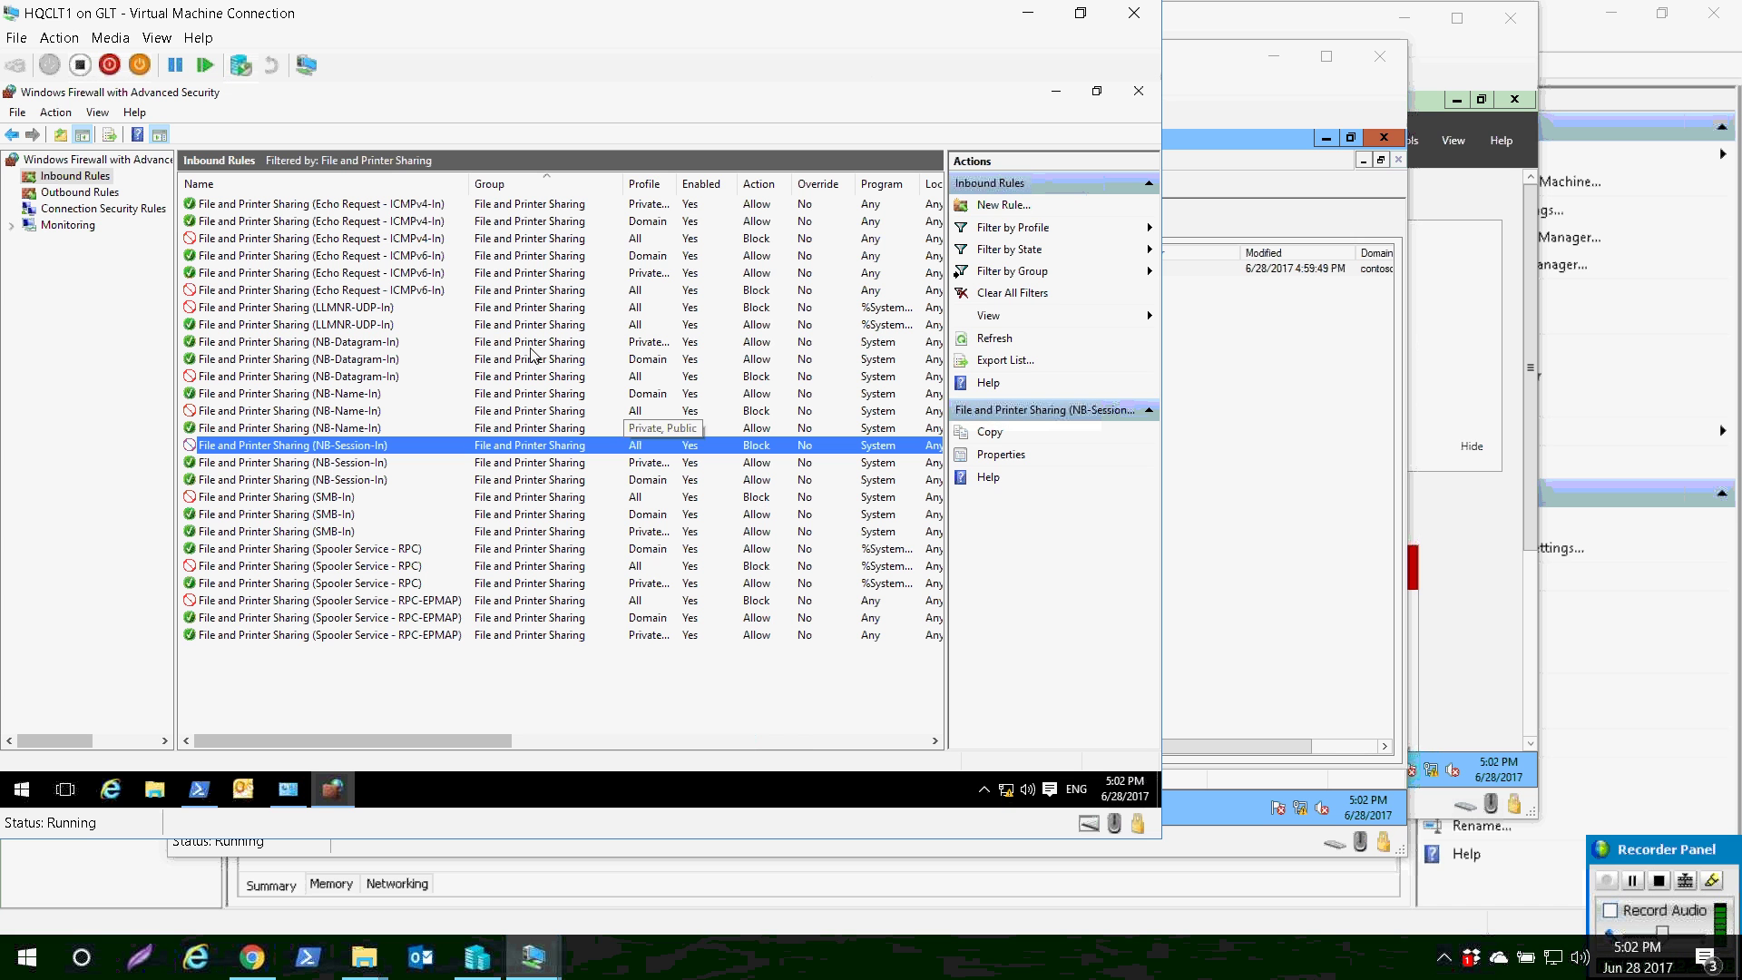
- On HQDC1, open PowerShell and ping HQCLT1 successfully
mouse_move(429, 779)
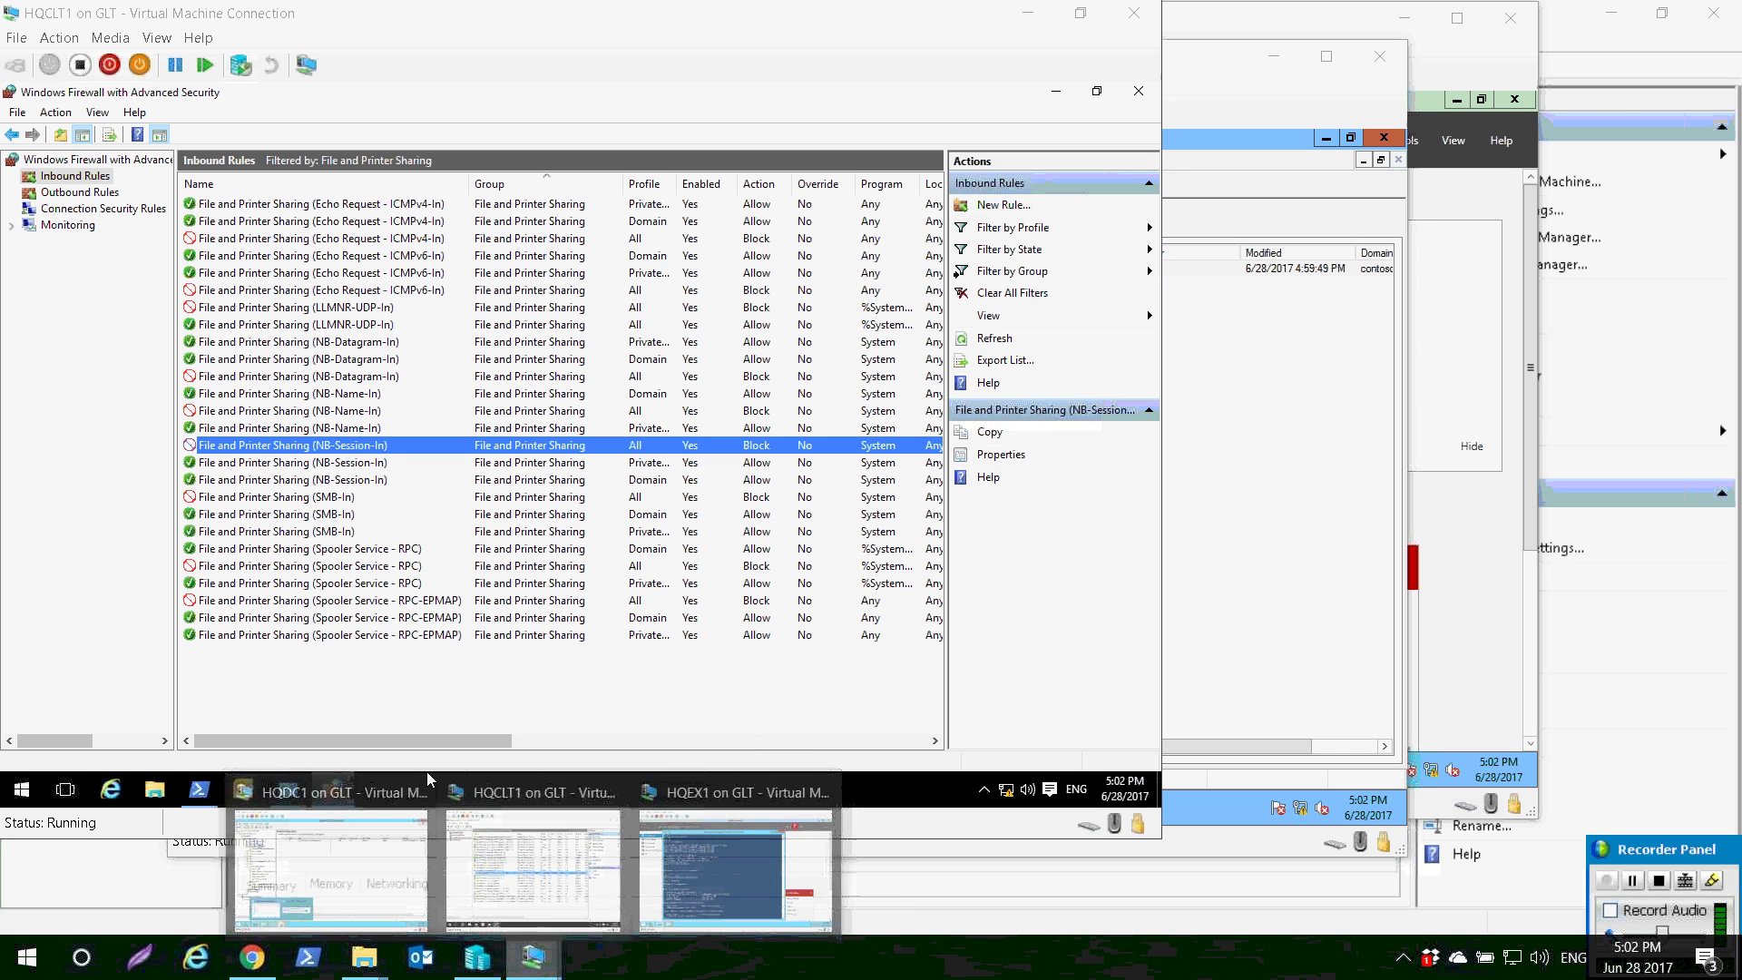
click(304, 852)
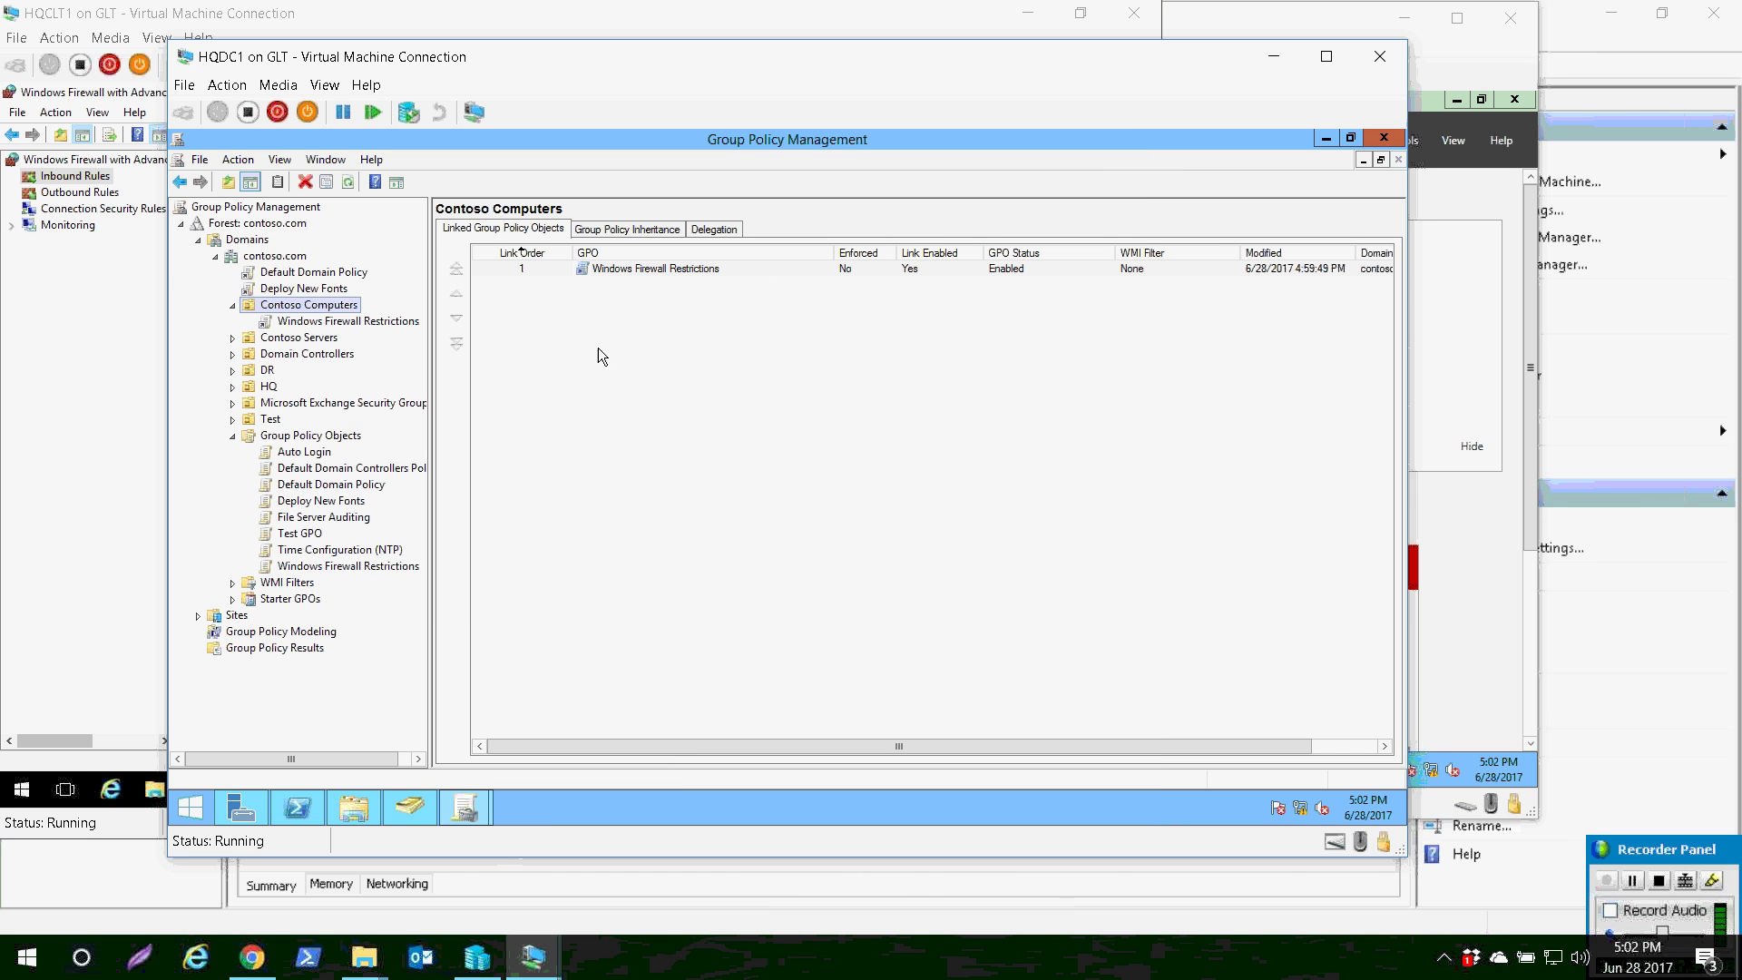
click(297, 807)
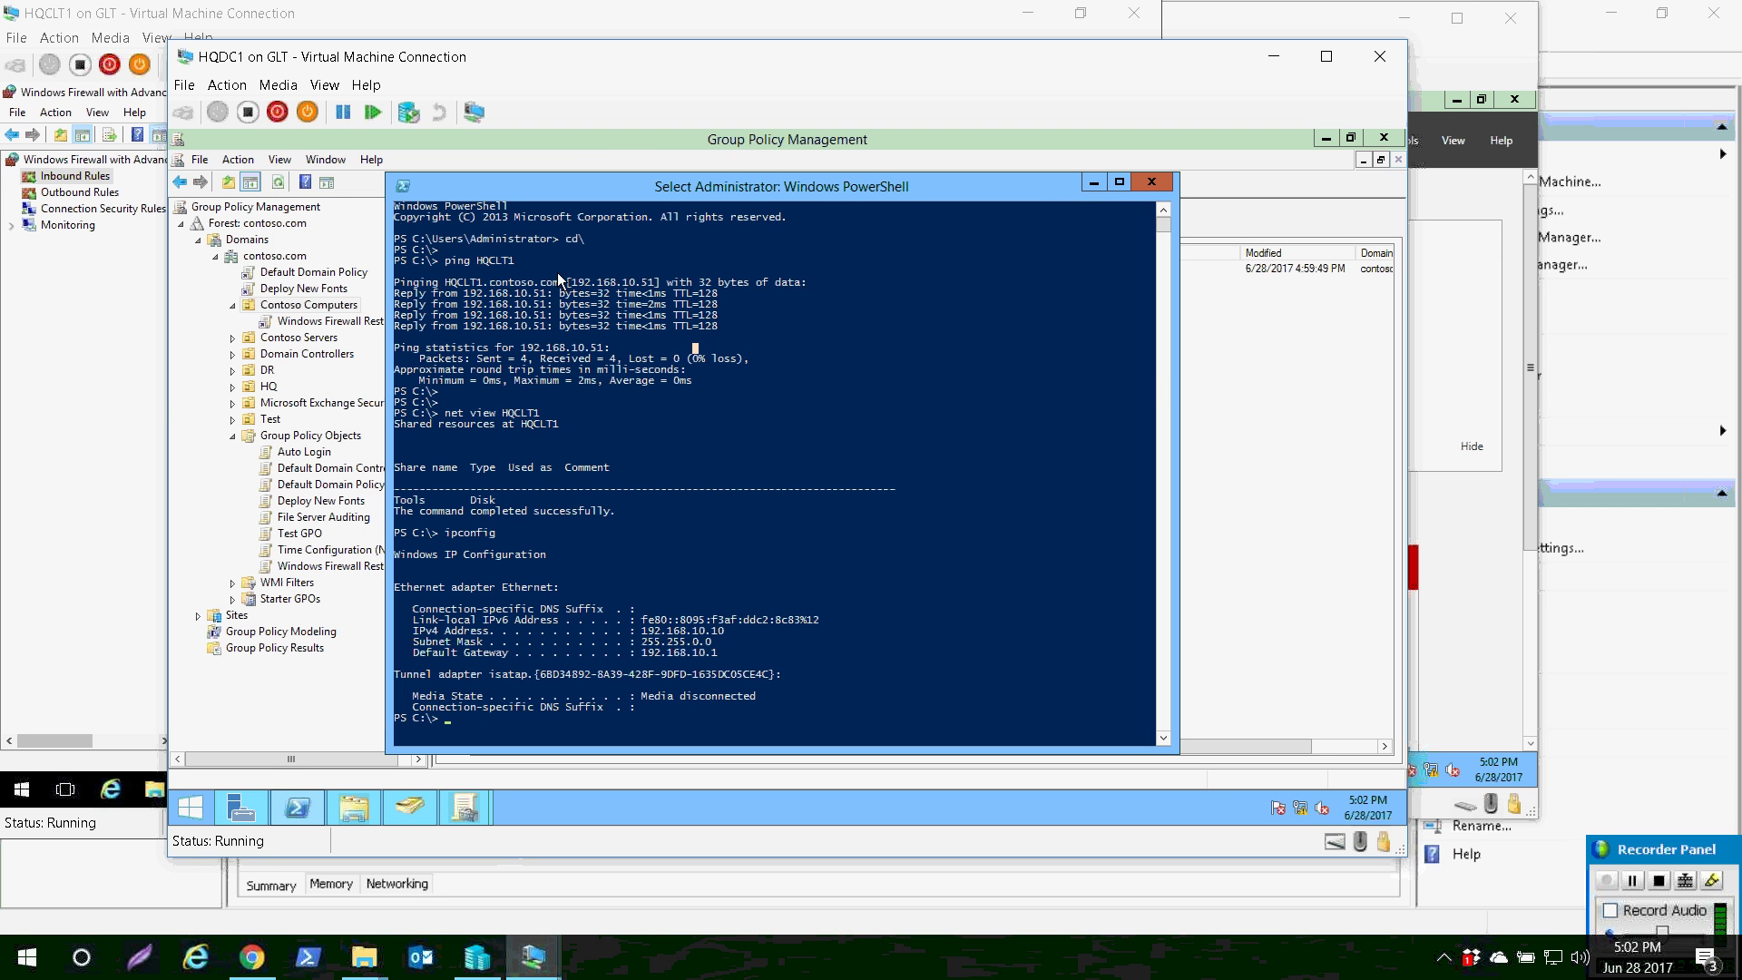
key(Return)
key(Return)
text(ping HQCLT1)
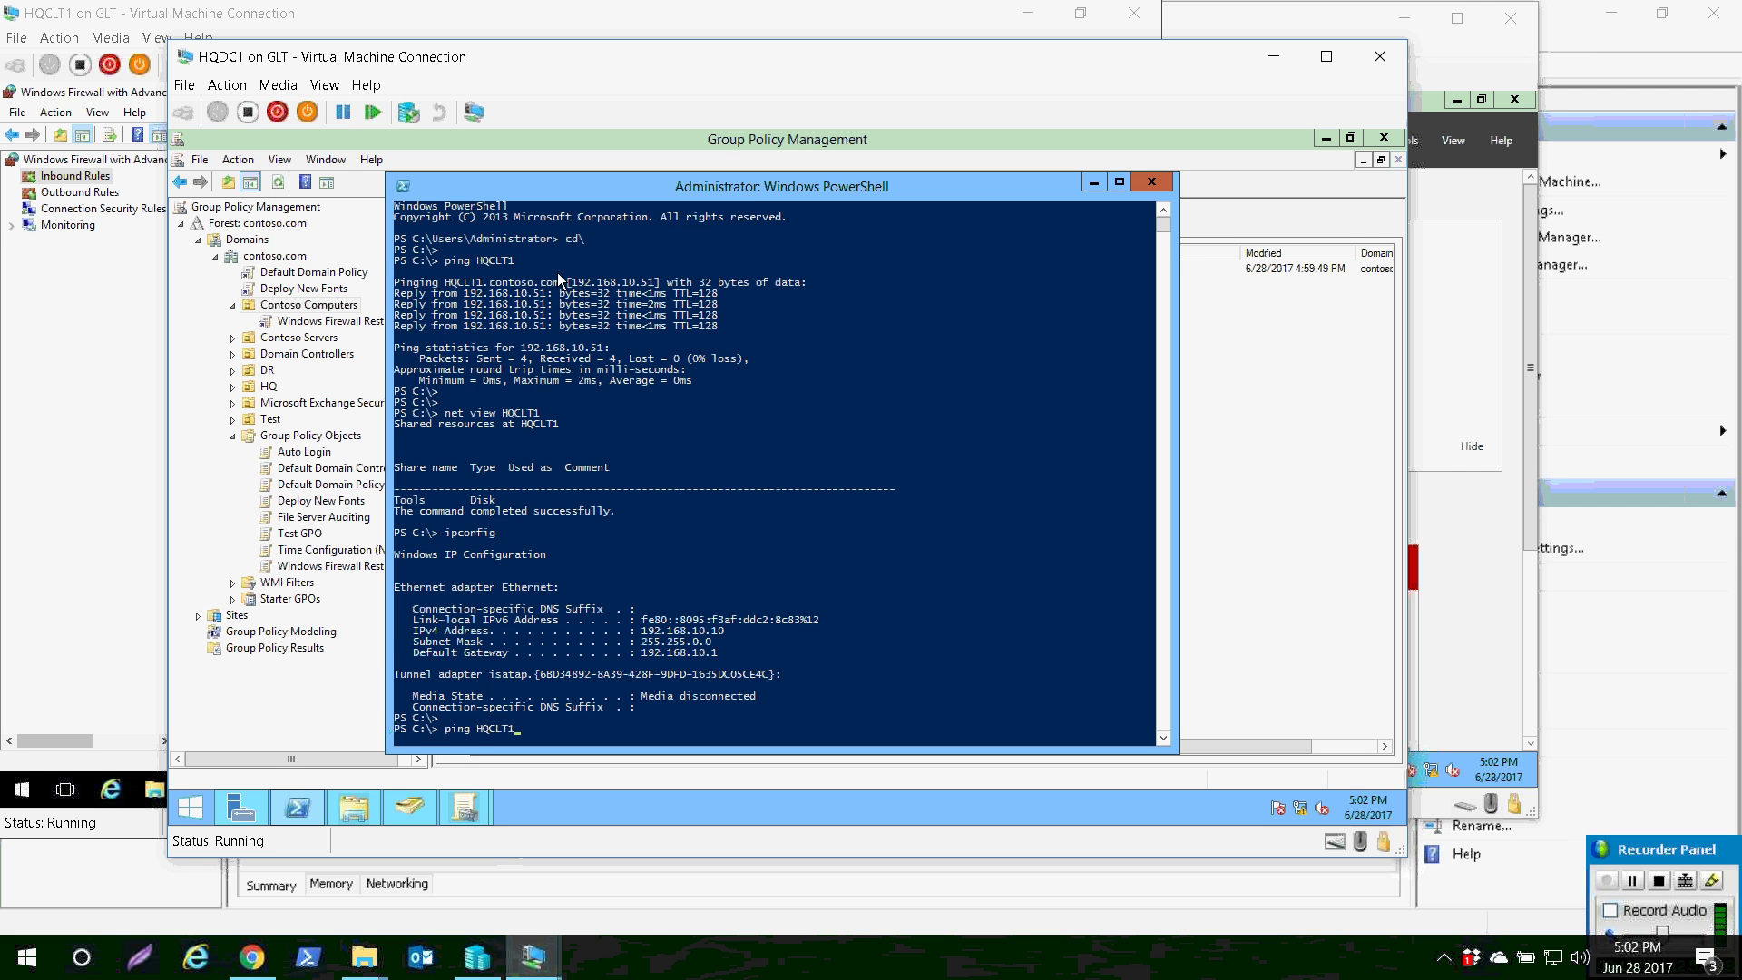
key(Return)
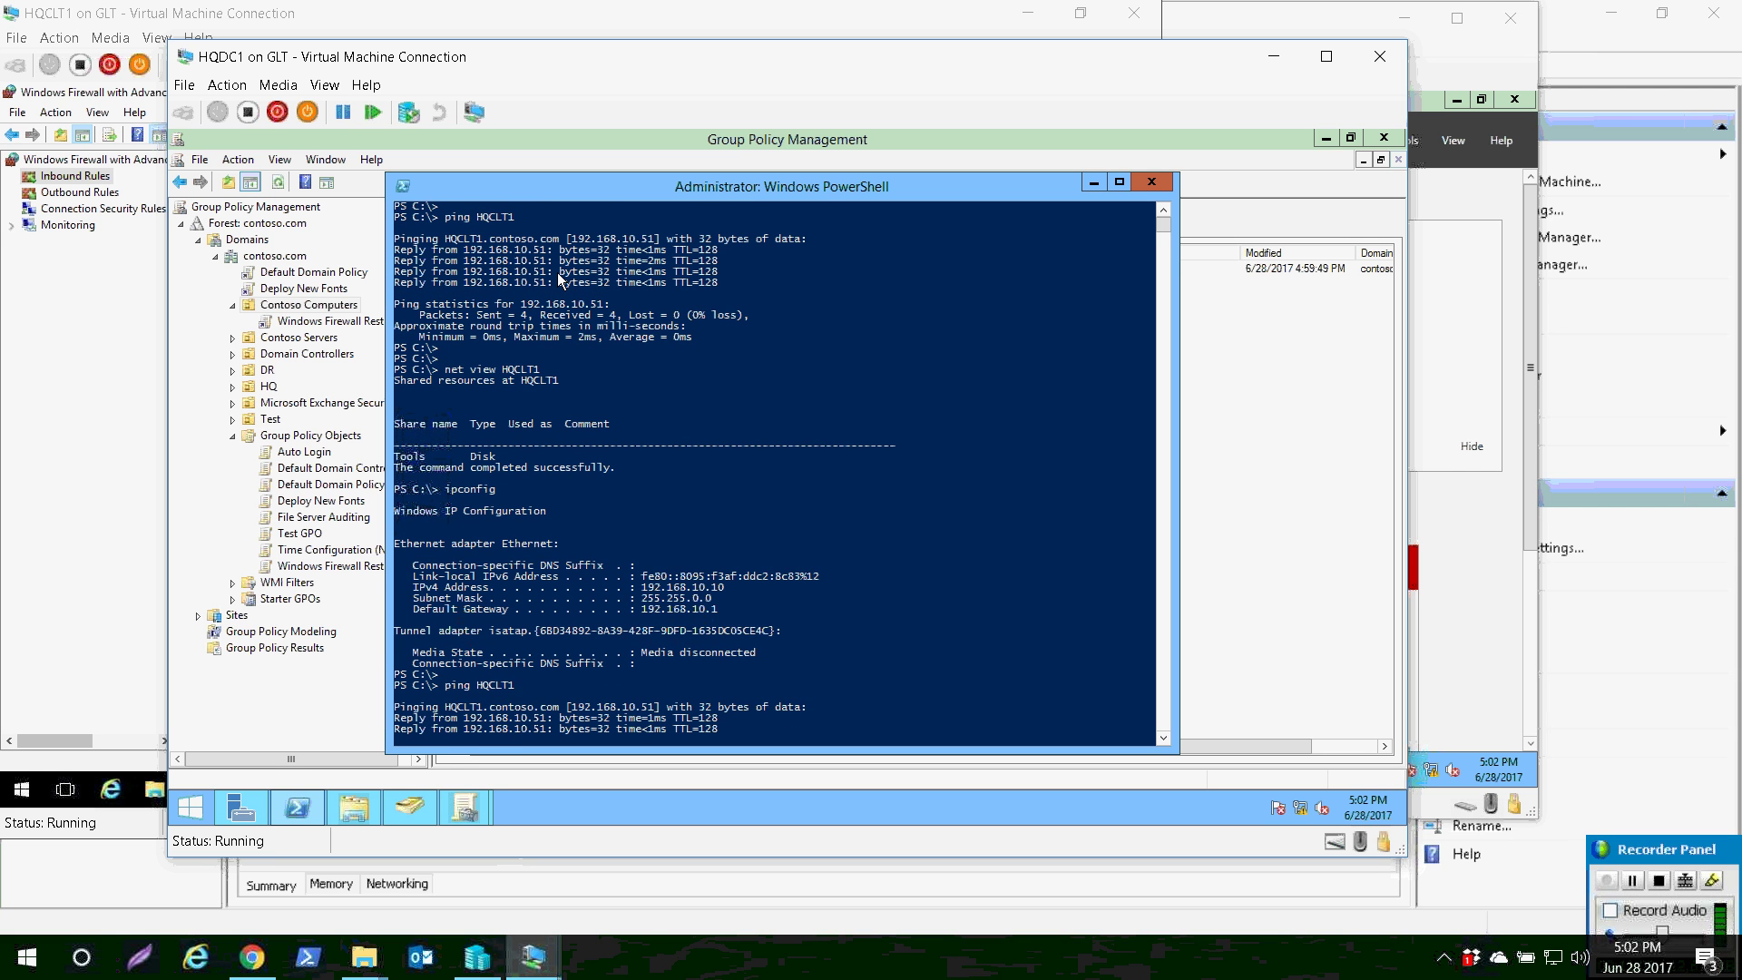
- Run net view HQCLT1 to list its Tools share, then bring HQEX1 to the front
key(Return)
key(Return)
key(Return)
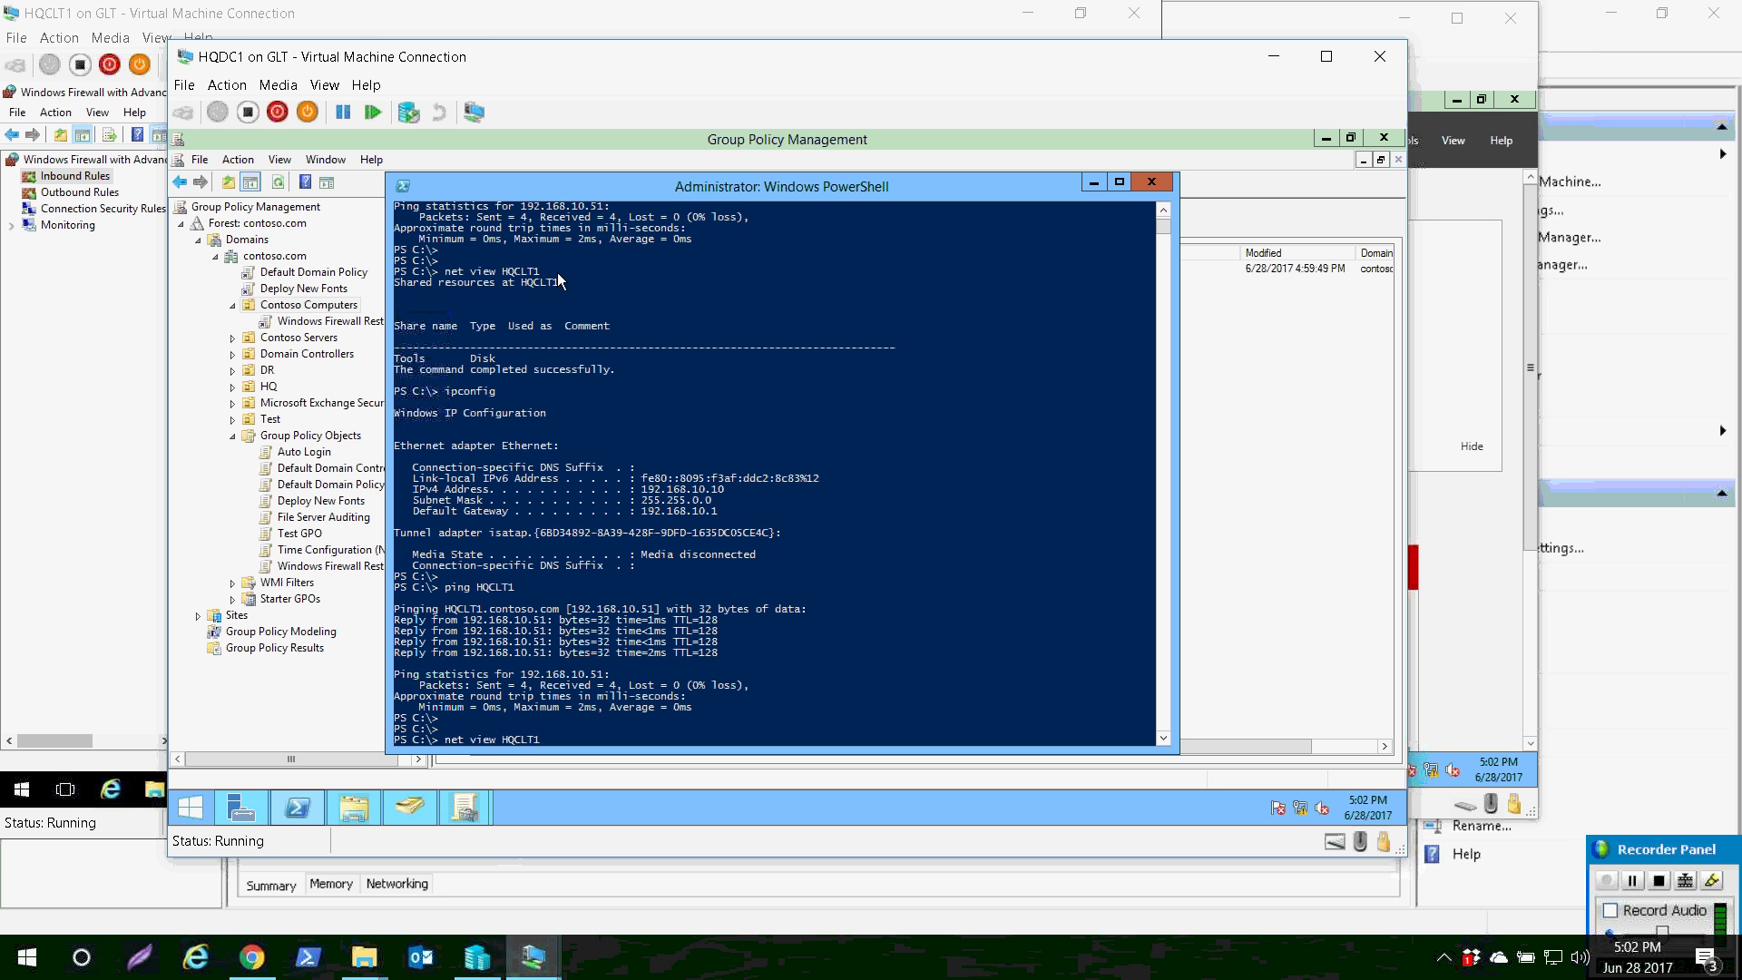
text(net view HQCLT1)
key(Return)
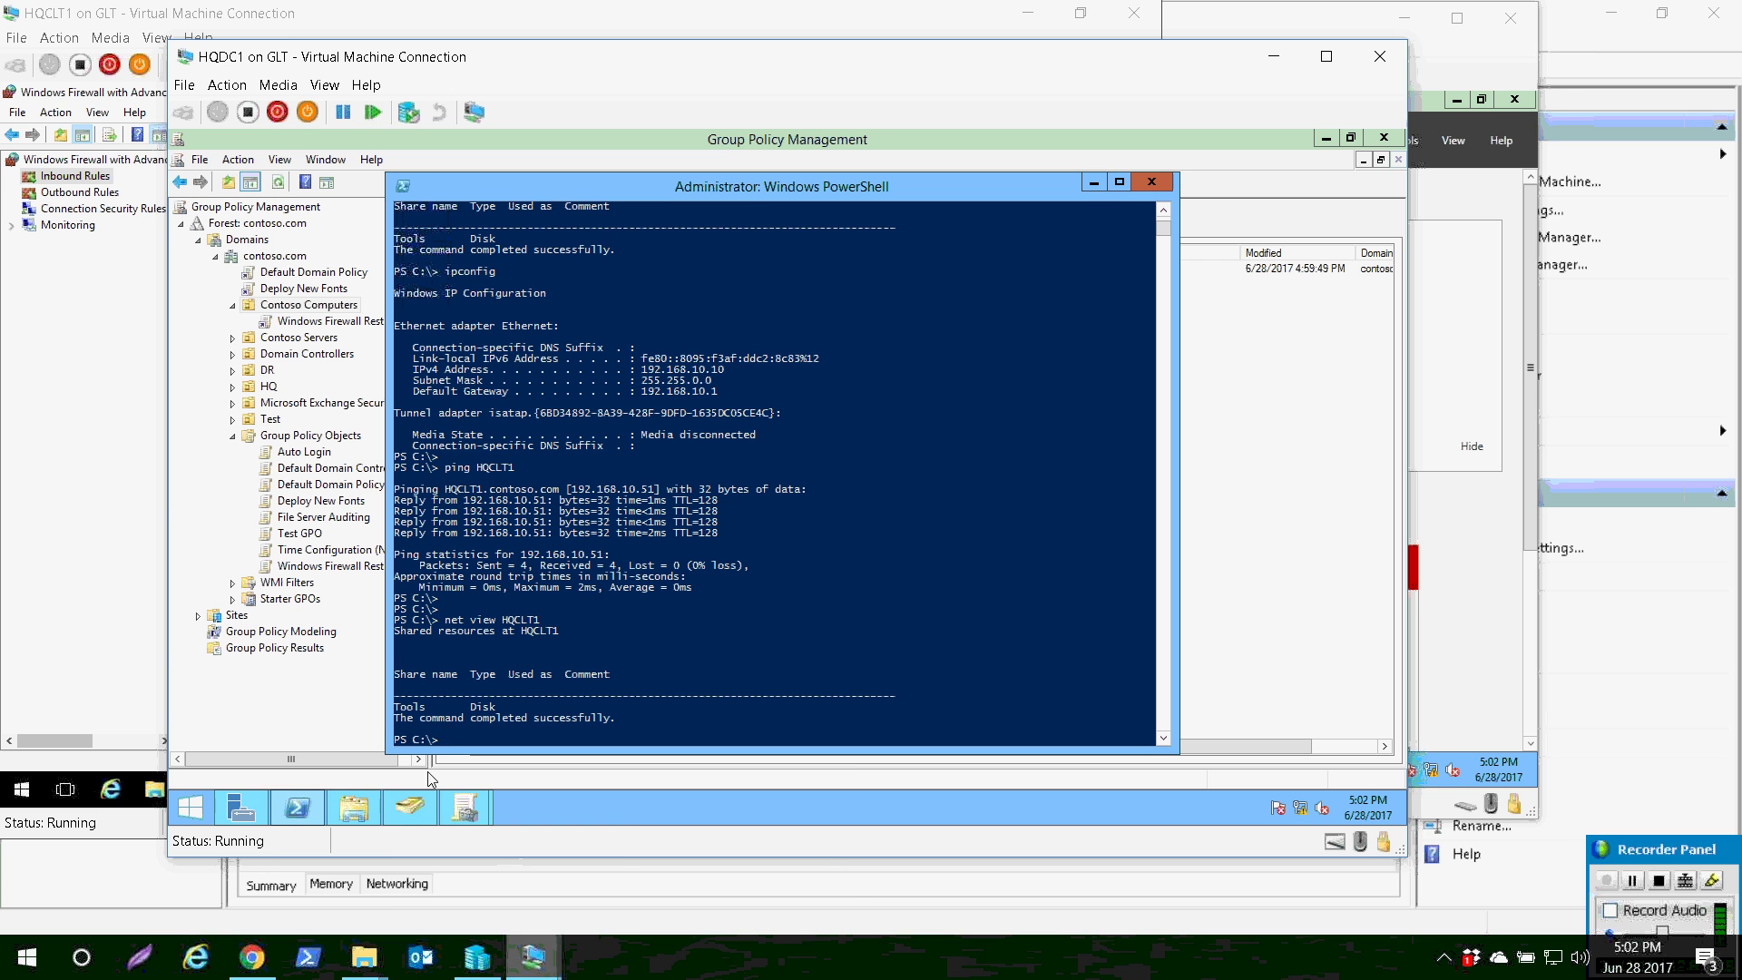
mouse_move(533, 958)
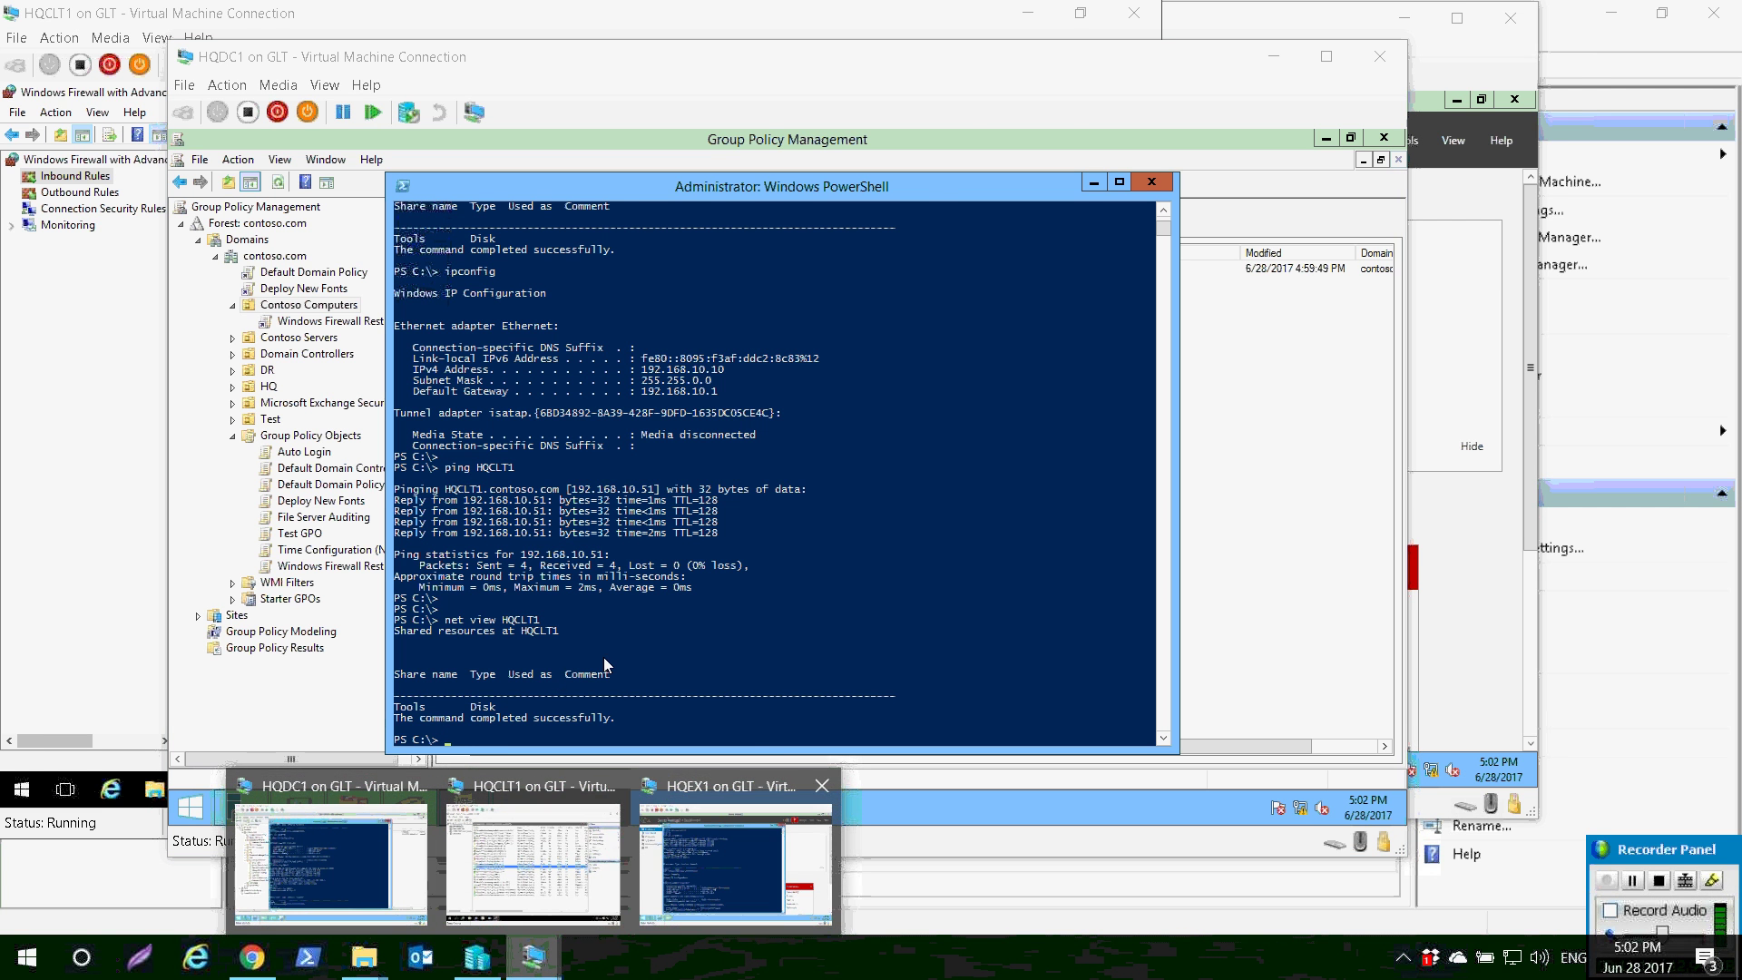
click(735, 862)
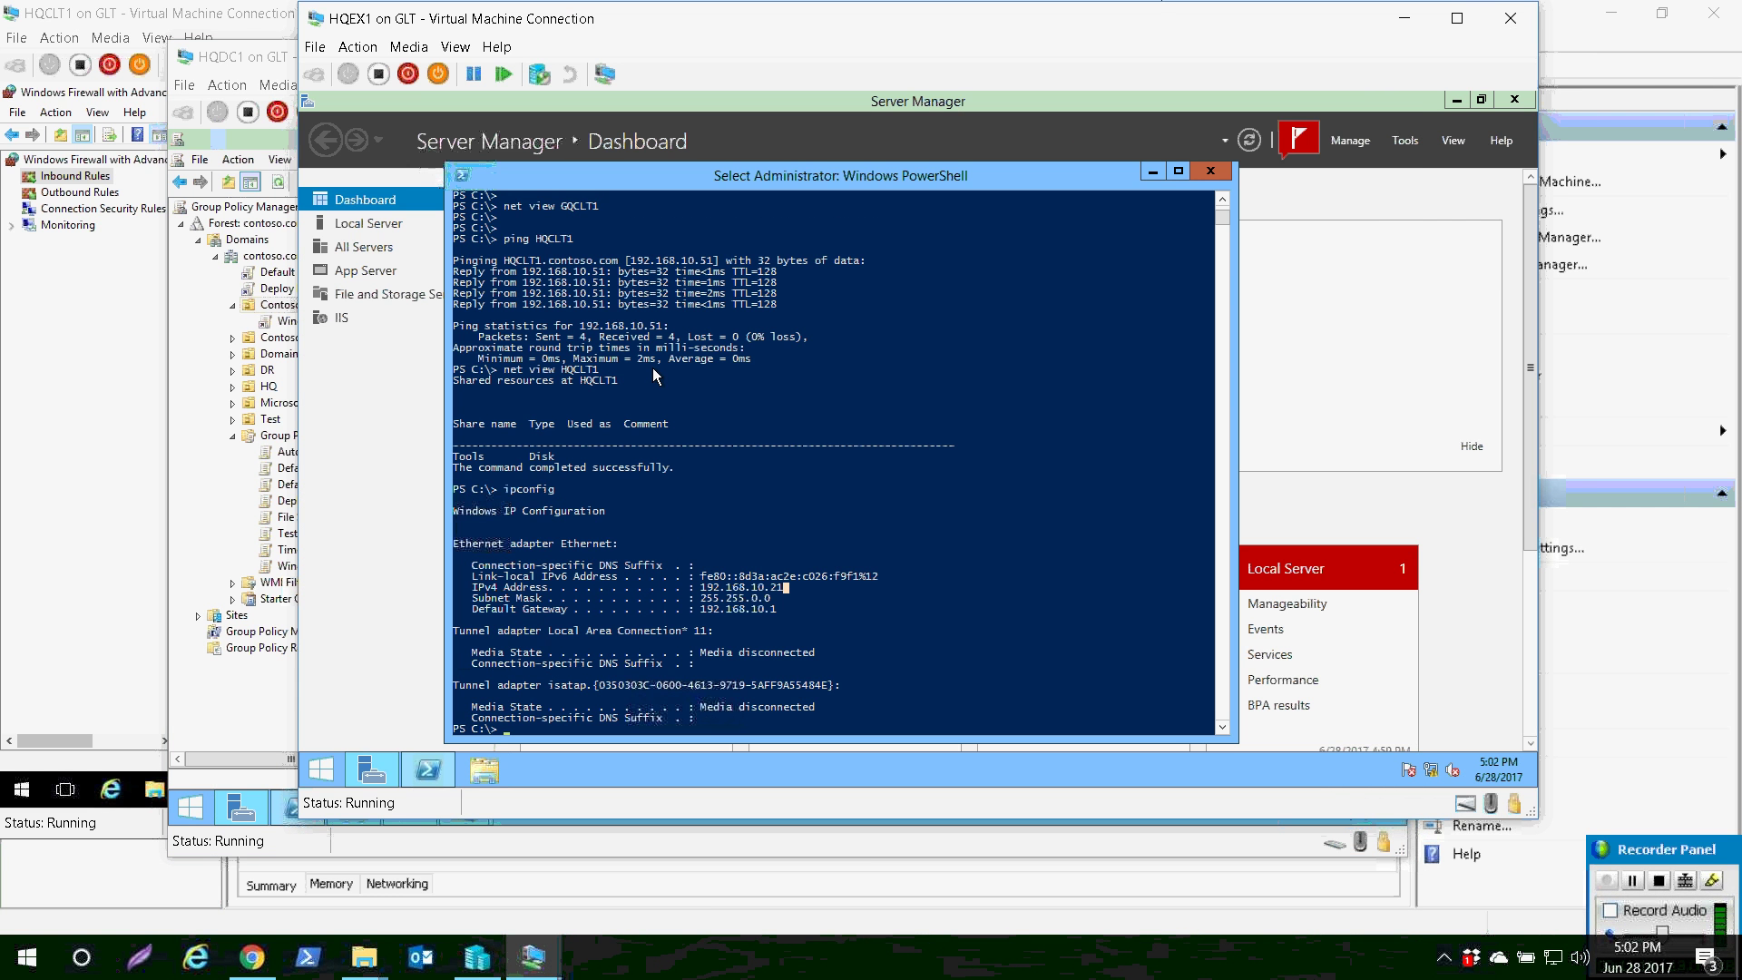
- From HQEX1, ping HQCLT1 (all requests time out) and enter net view HQCLT1, reviewing the output
key(Return)
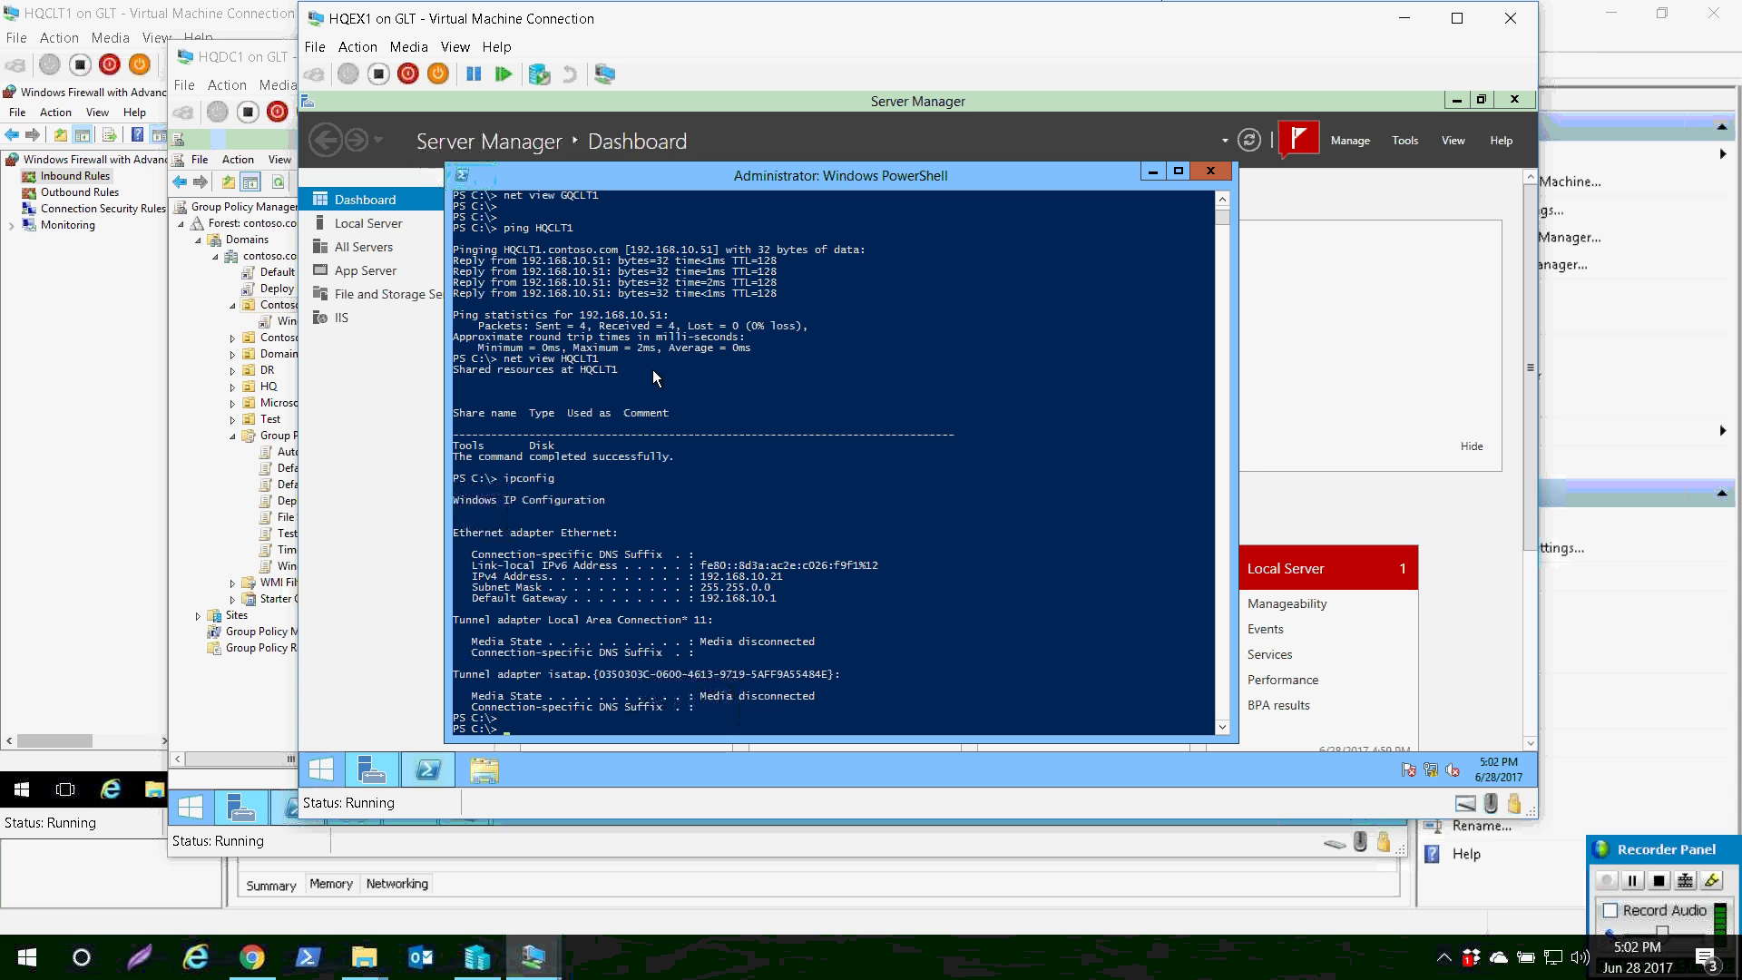
text(ping HQCLT1)
key(Return)
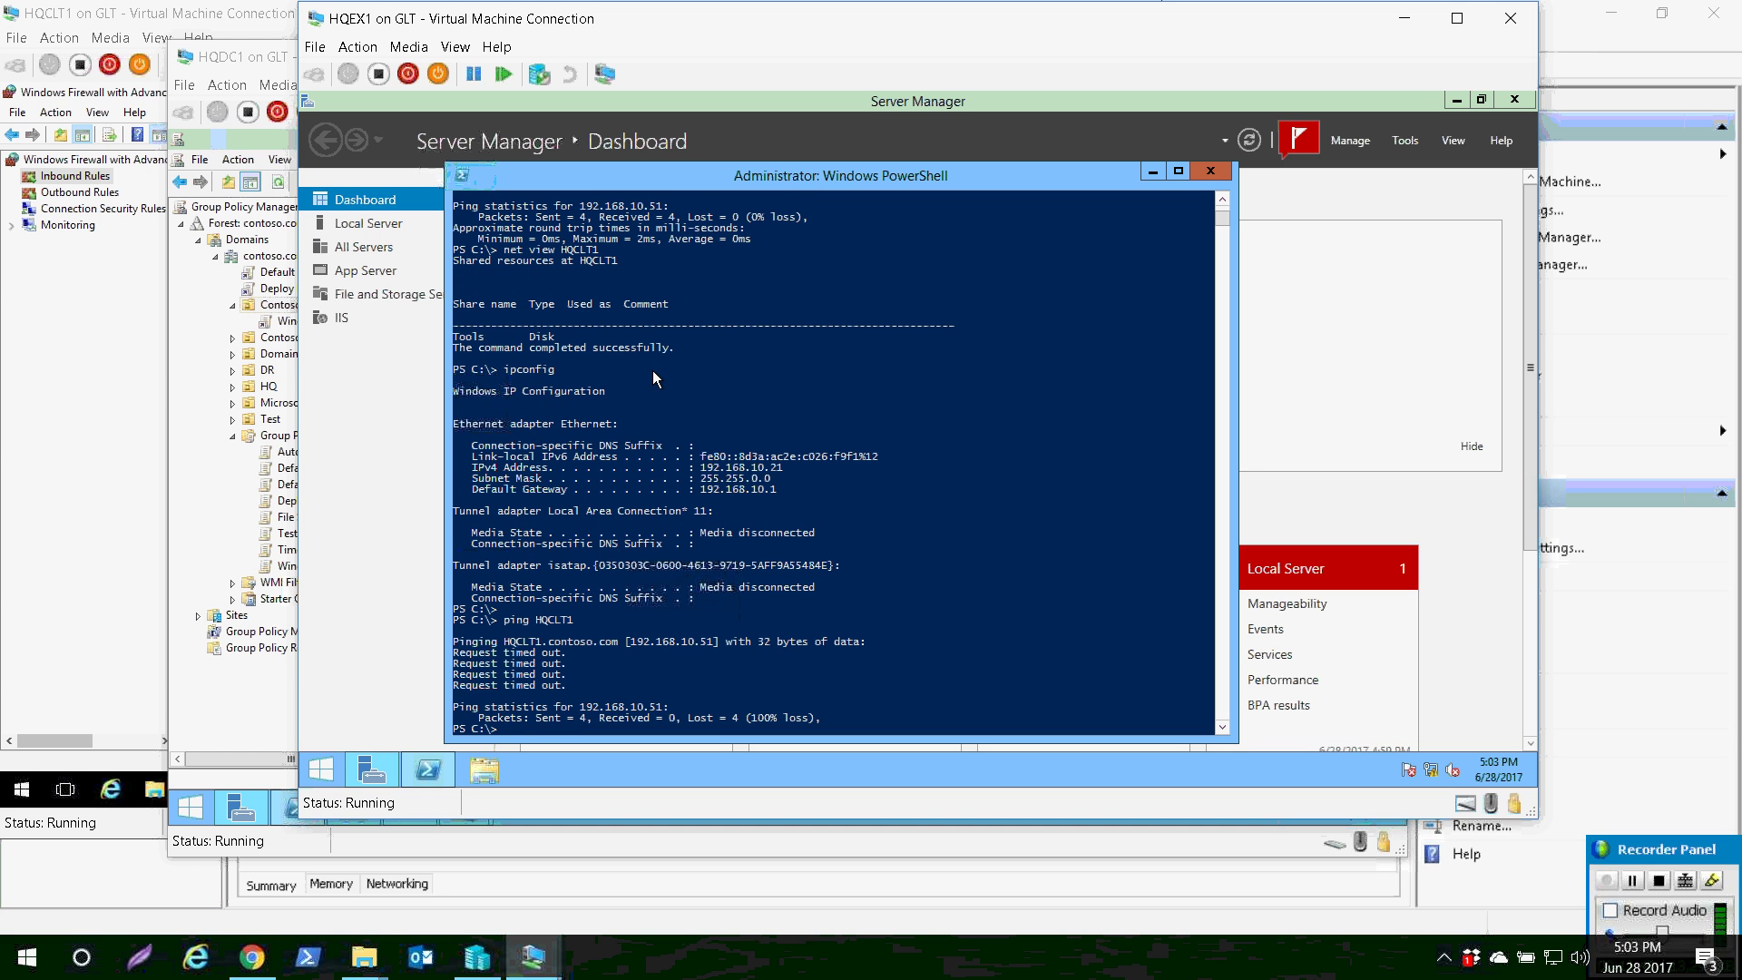
key(Return)
key(Return)
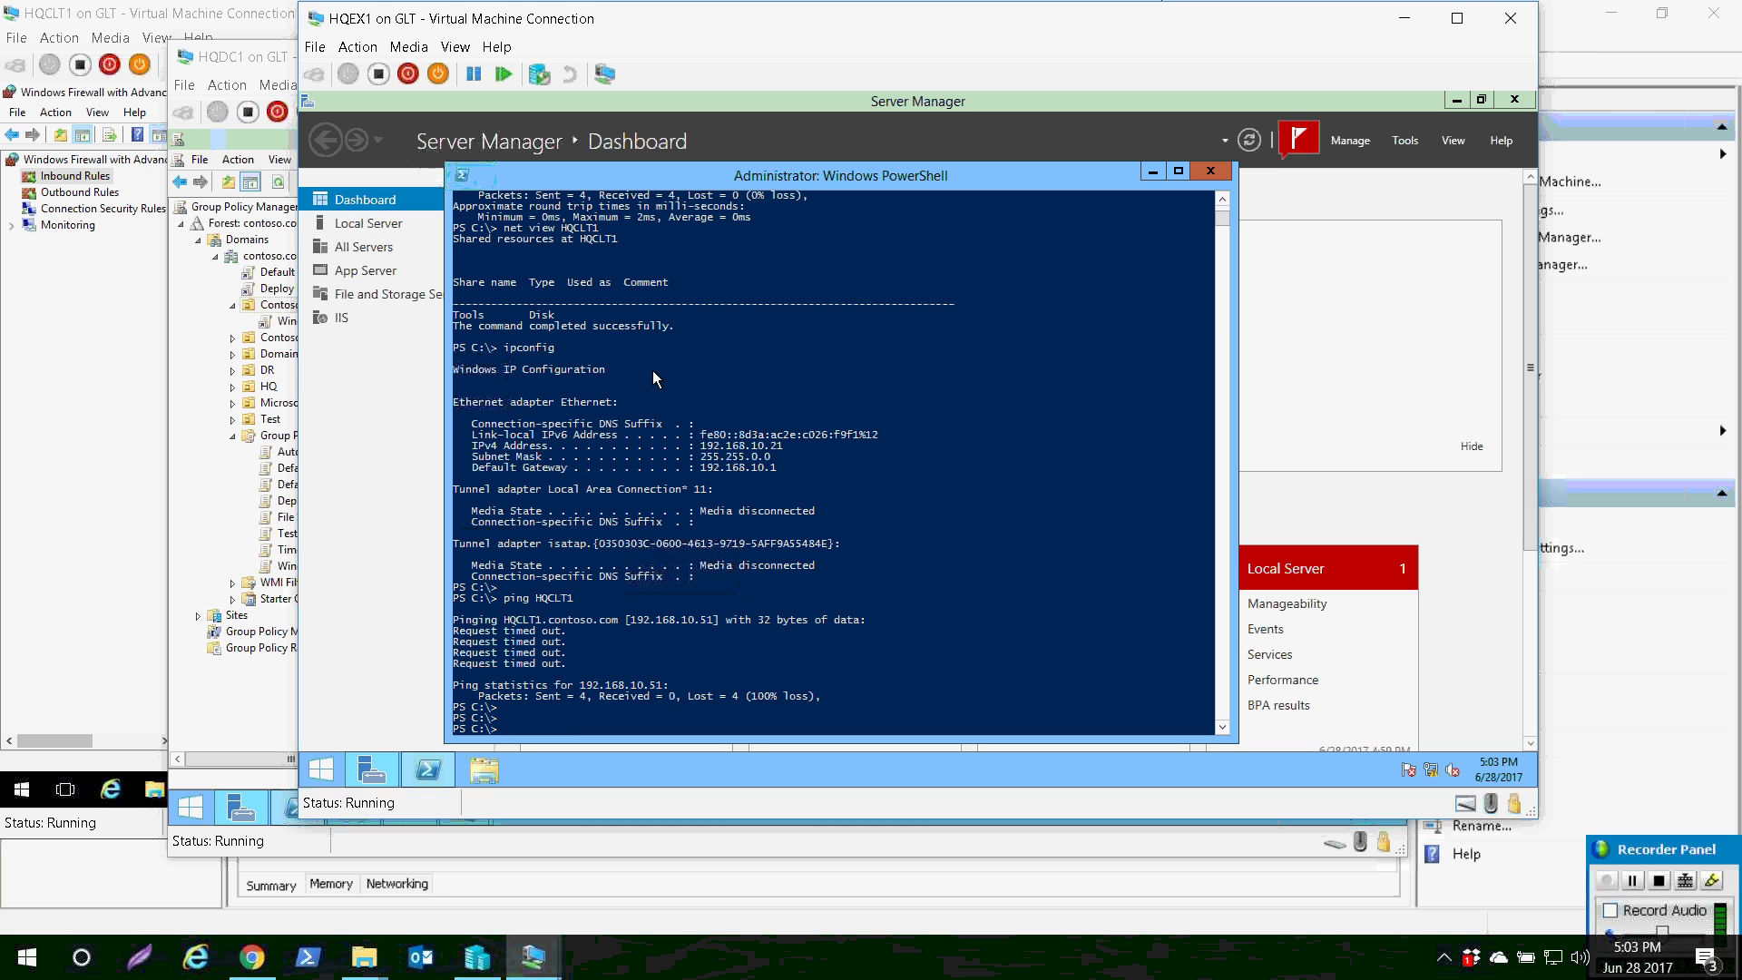
text(net view HQCLT1)
scroll(655, 378, up, 2)
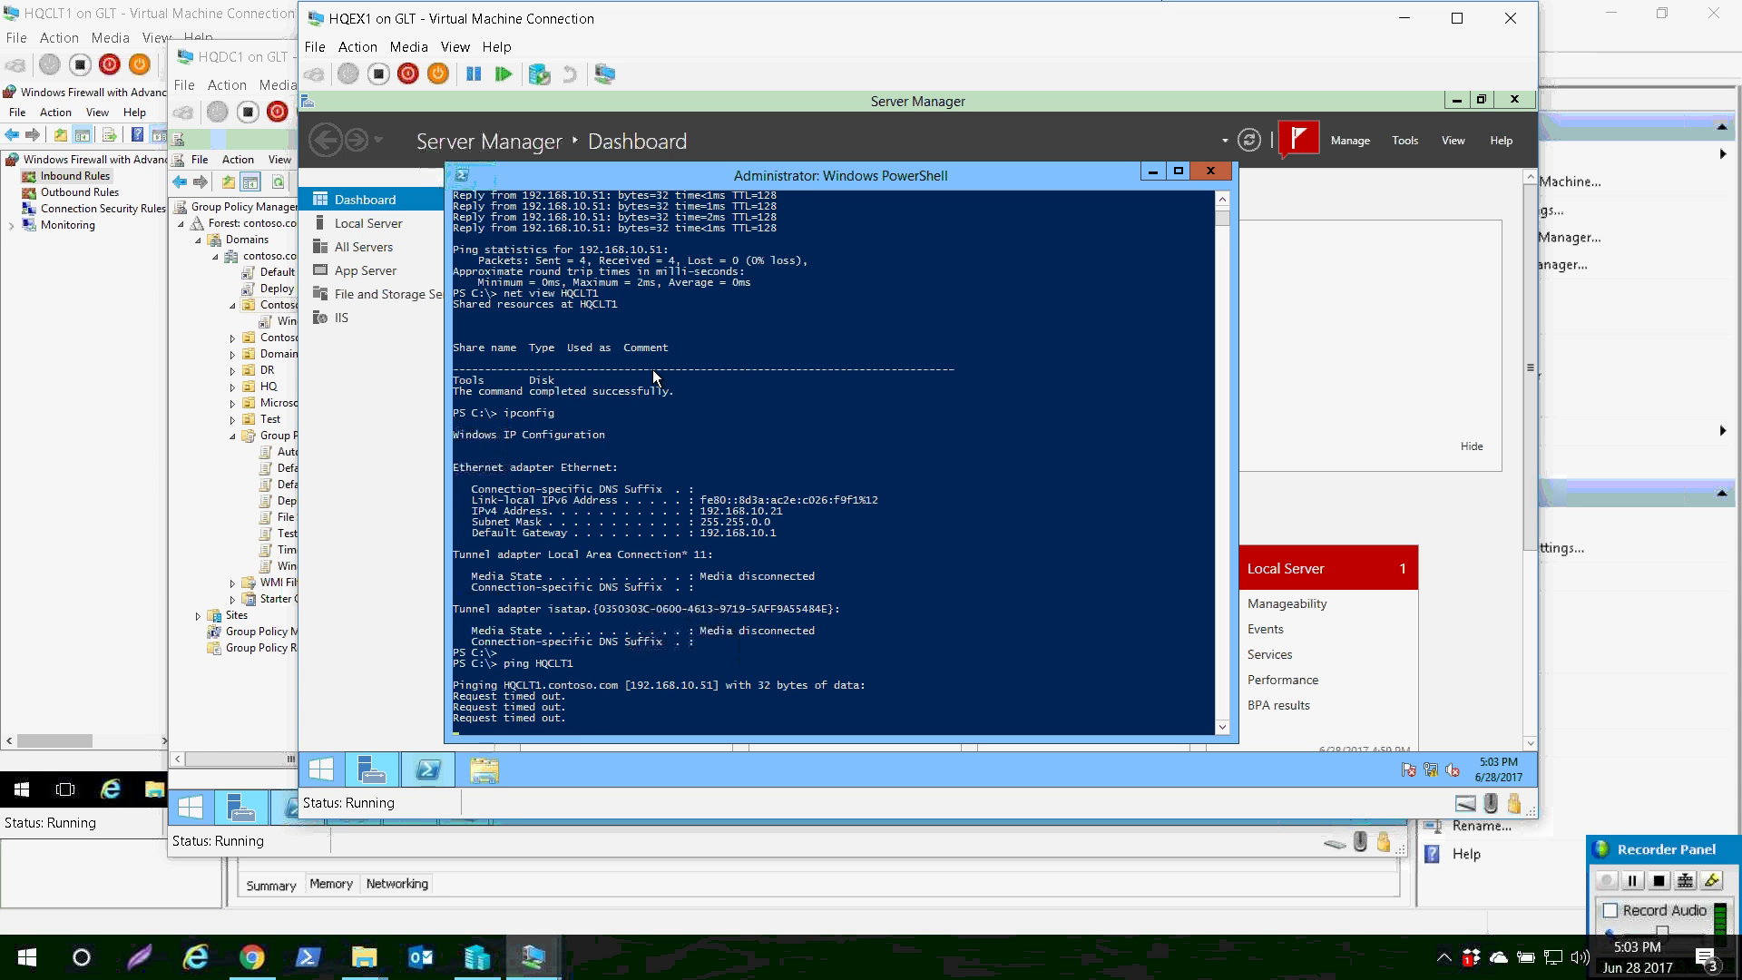
scroll(655, 378, down, 2)
scroll(655, 378, up, 2)
scroll(655, 378, down, 2)
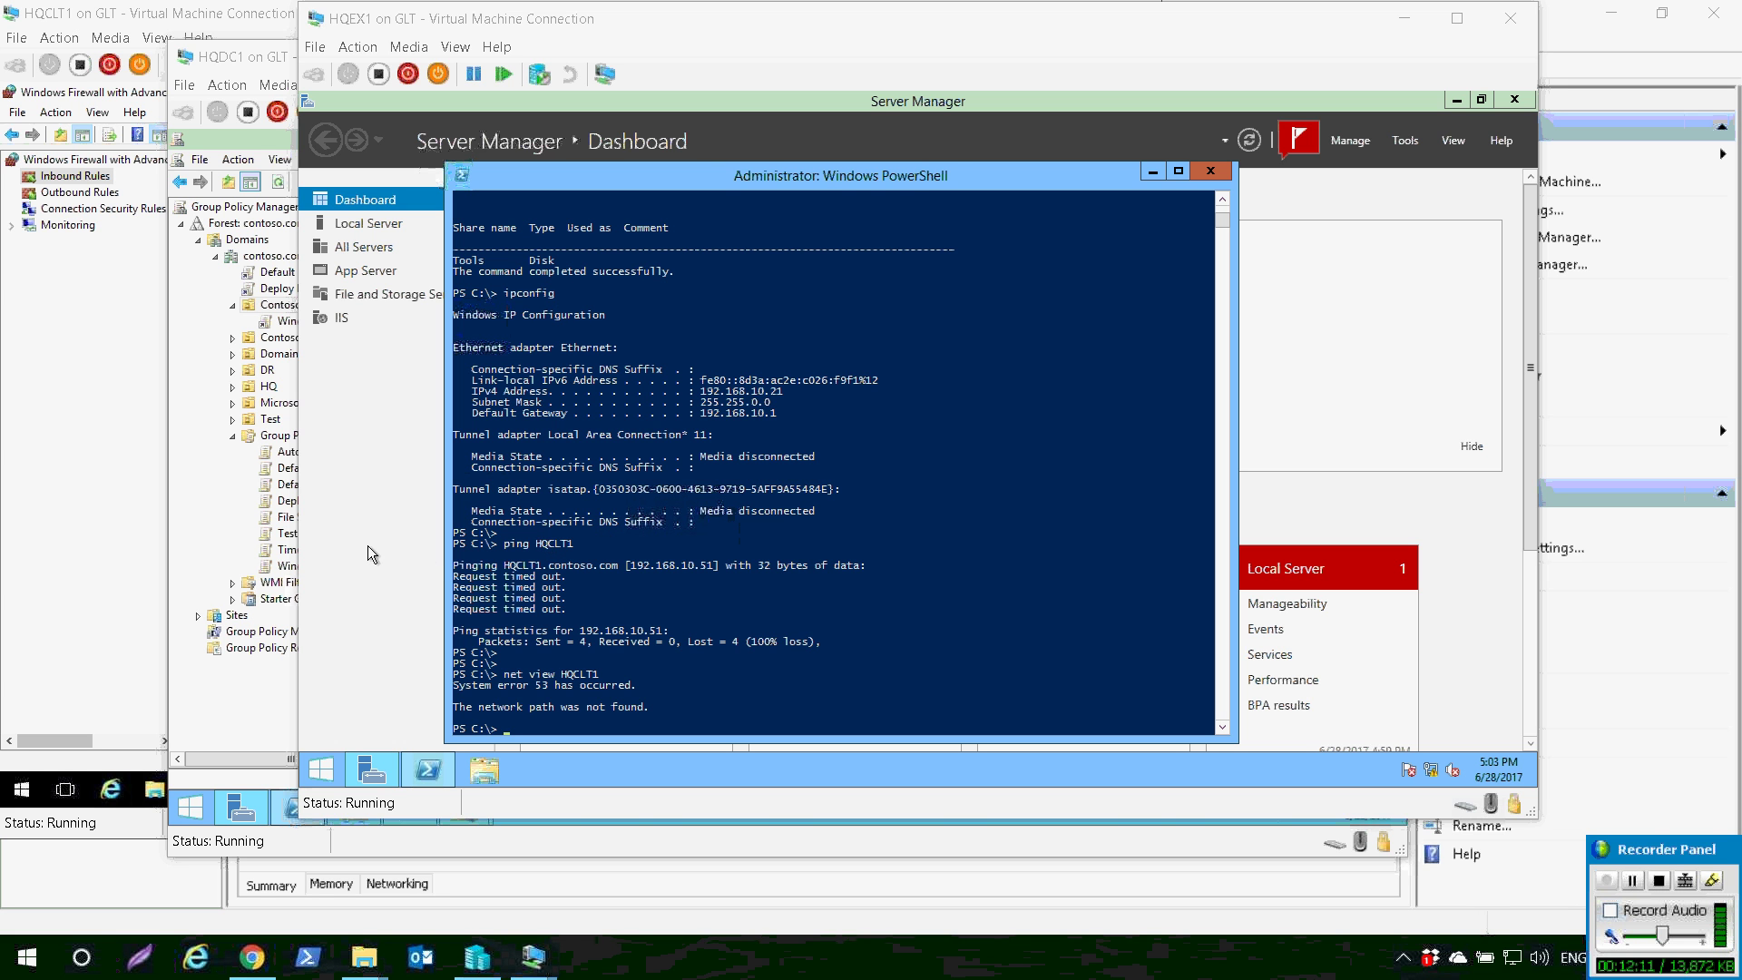
- Highlight the net view error and earlier console output in HQEX1's PowerShell
click(456, 685)
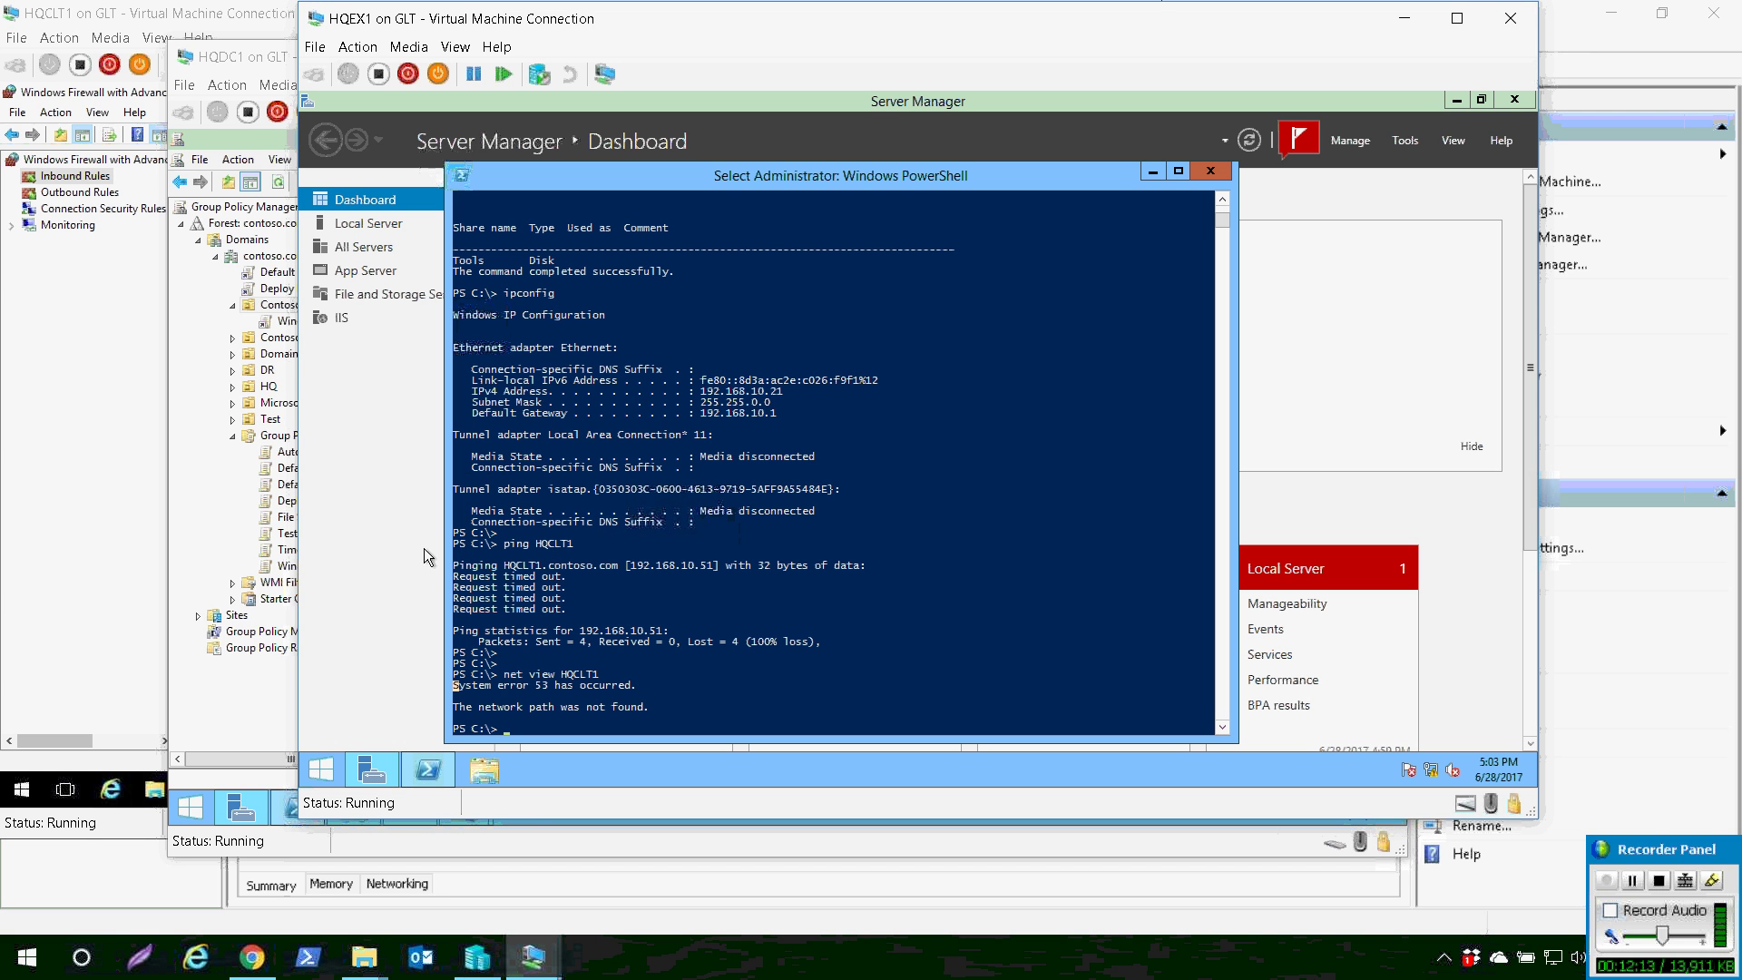
drag(490, 669, 683, 714)
click(577, 563)
scroll(490, 339, up, 9)
scroll(490, 339, up, 4)
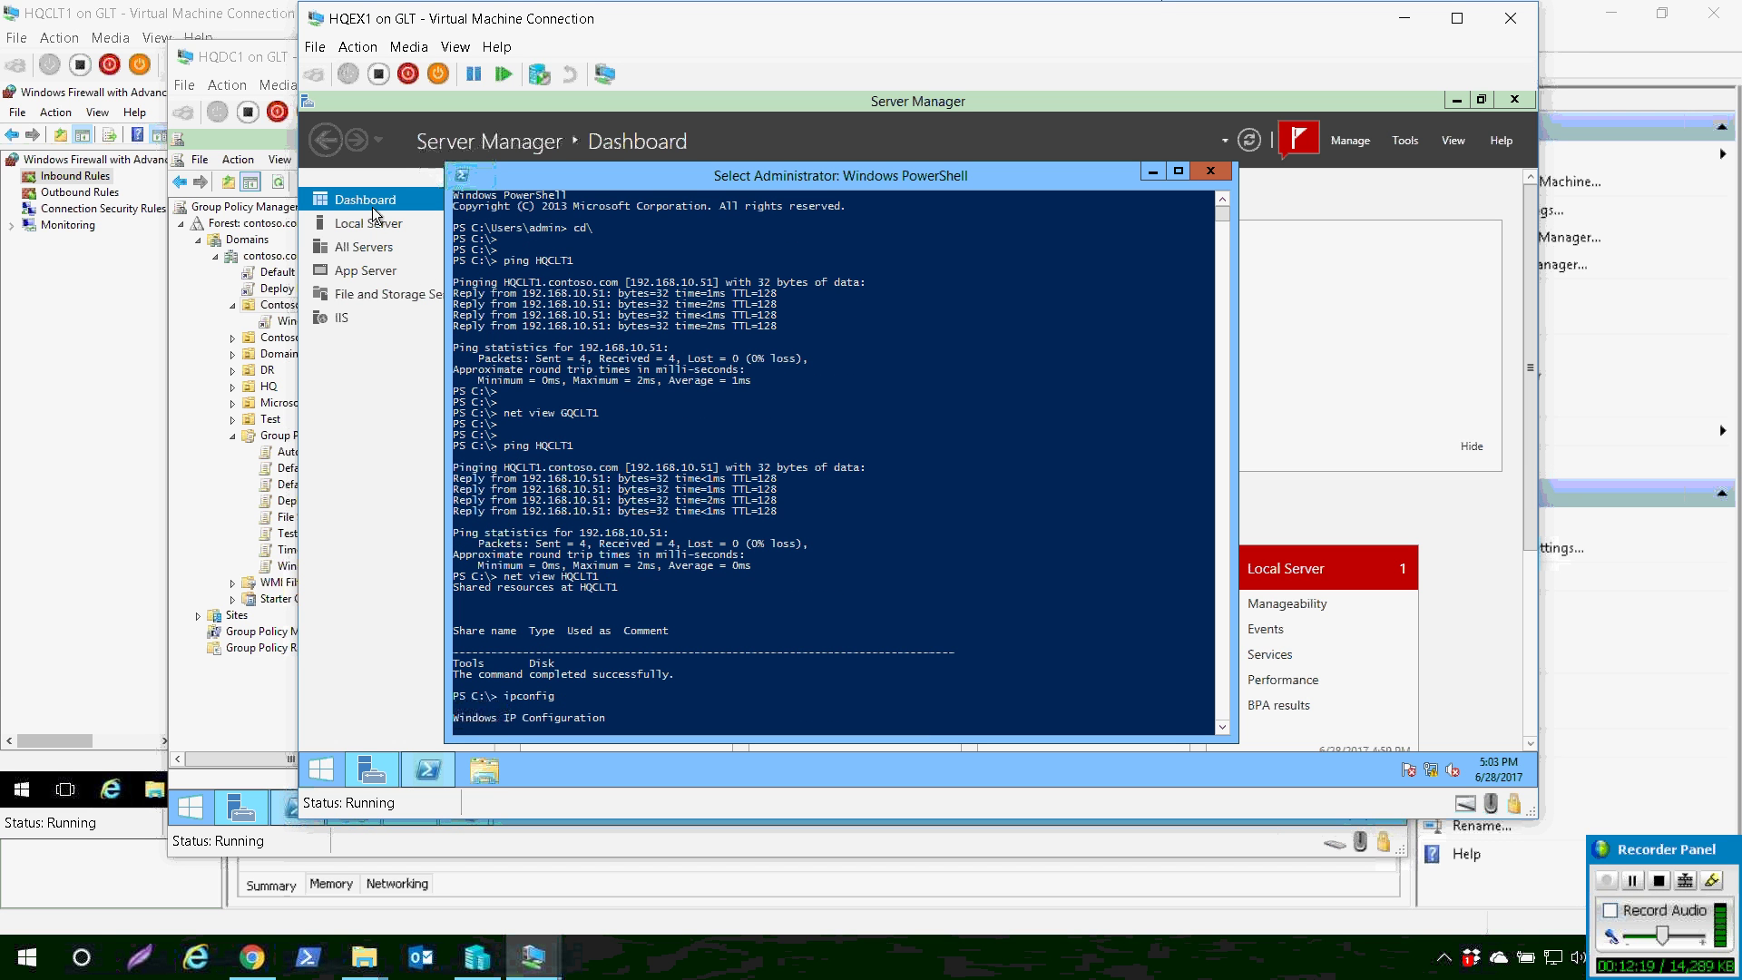
drag(486, 246, 506, 473)
click(506, 473)
- Highlight the failed ping and error 53 output, then minimize HQEX1's PowerShell console
scroll(506, 472, down, 9)
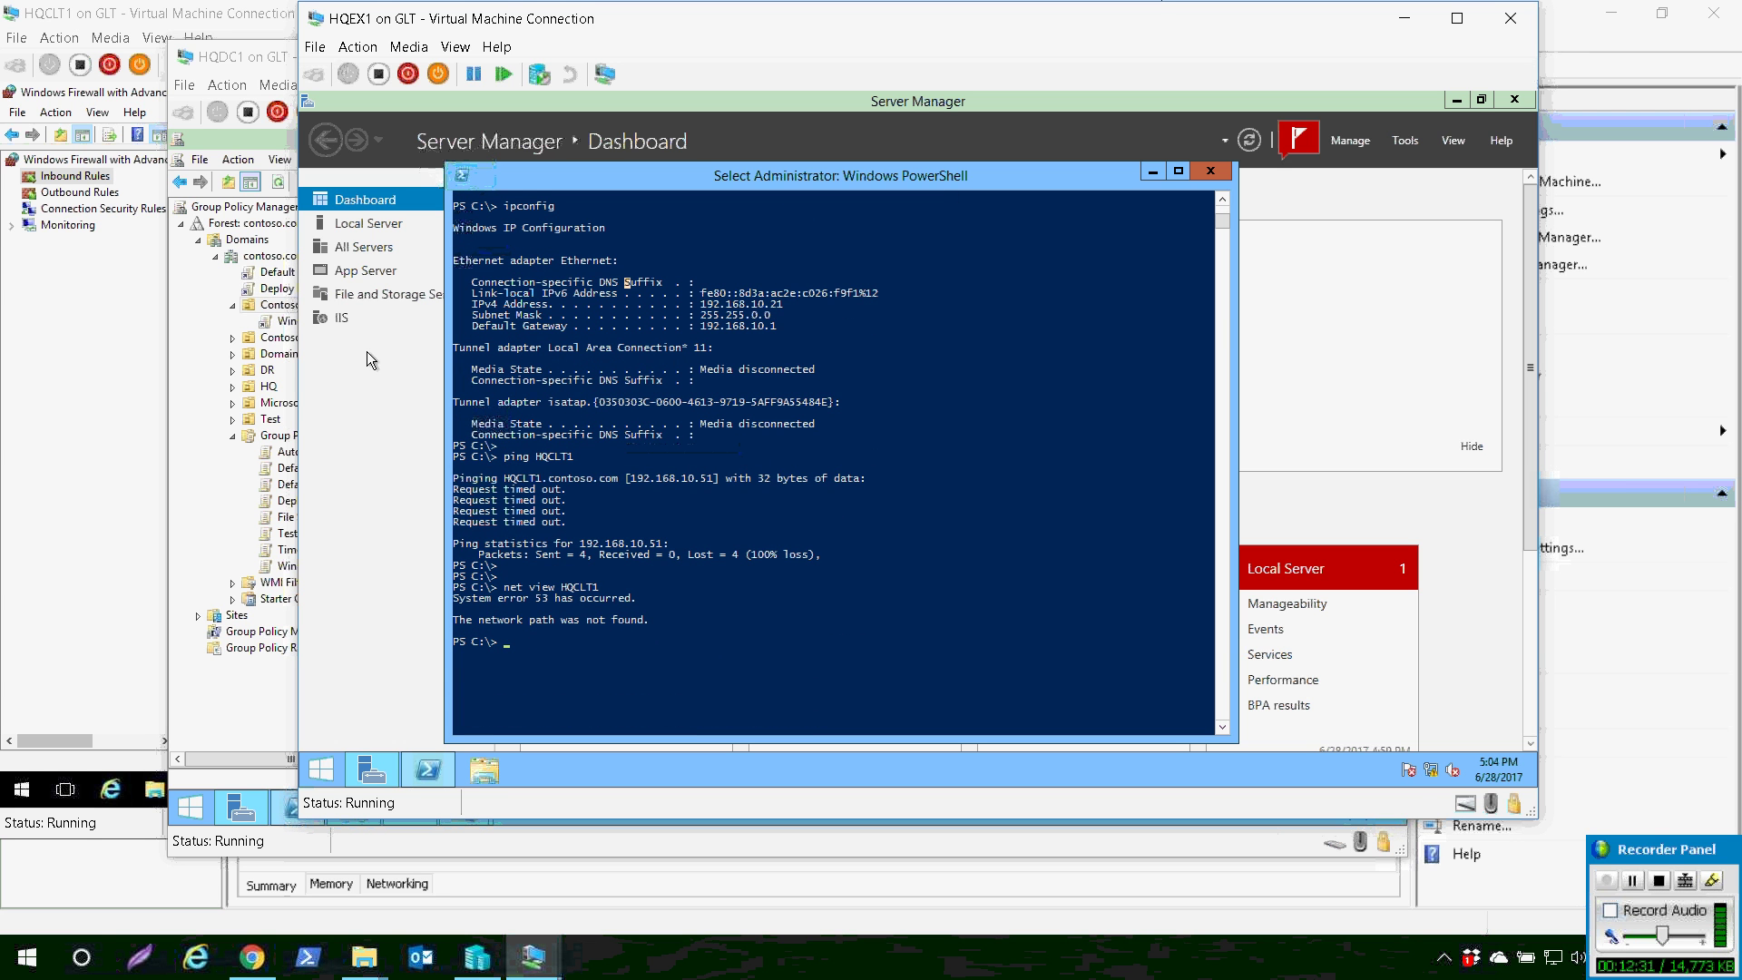
drag(366, 347, 771, 518)
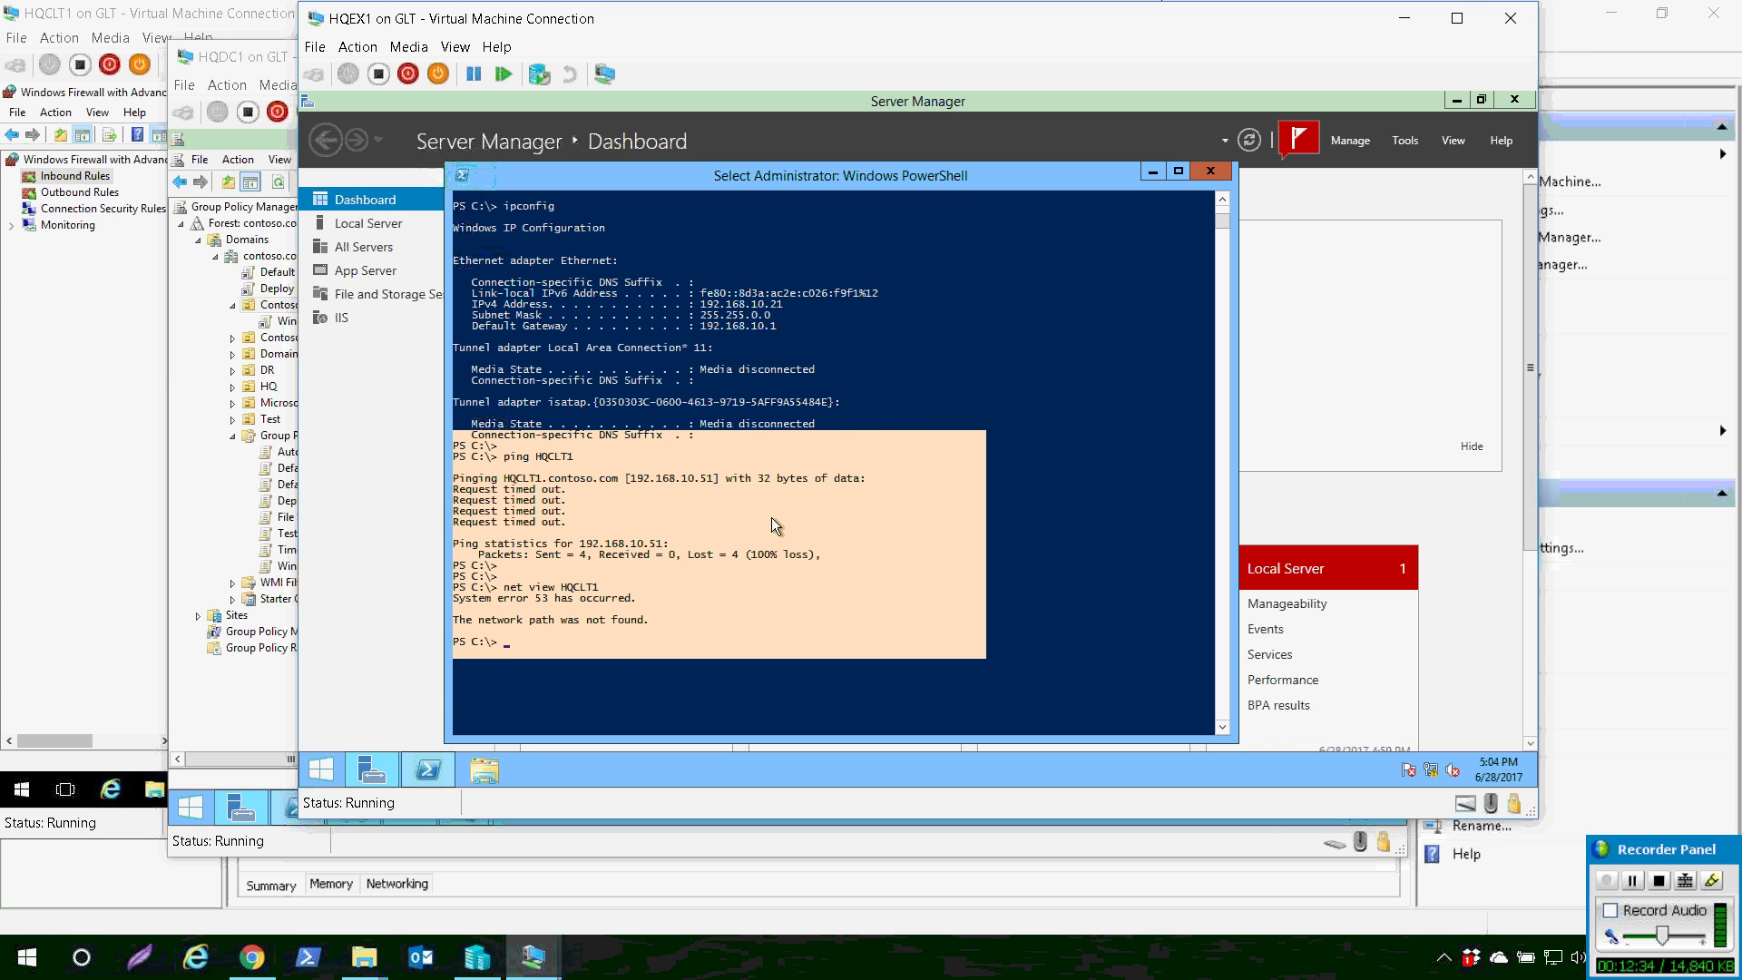
click(733, 466)
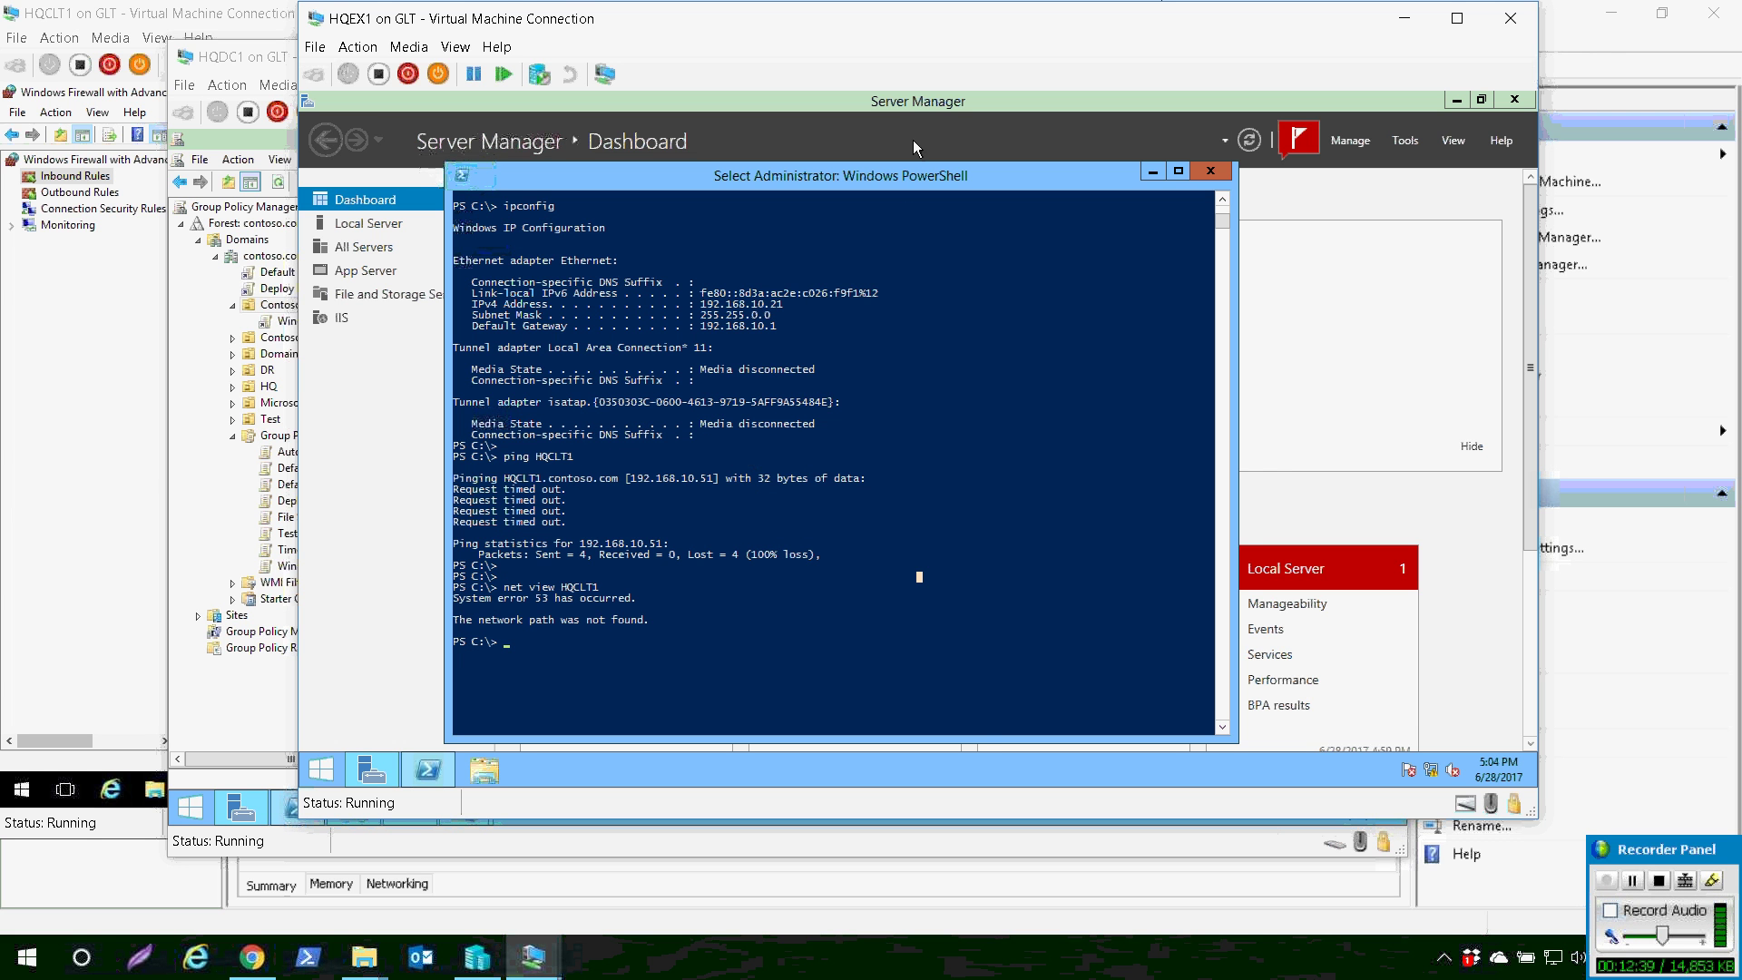
click(1152, 171)
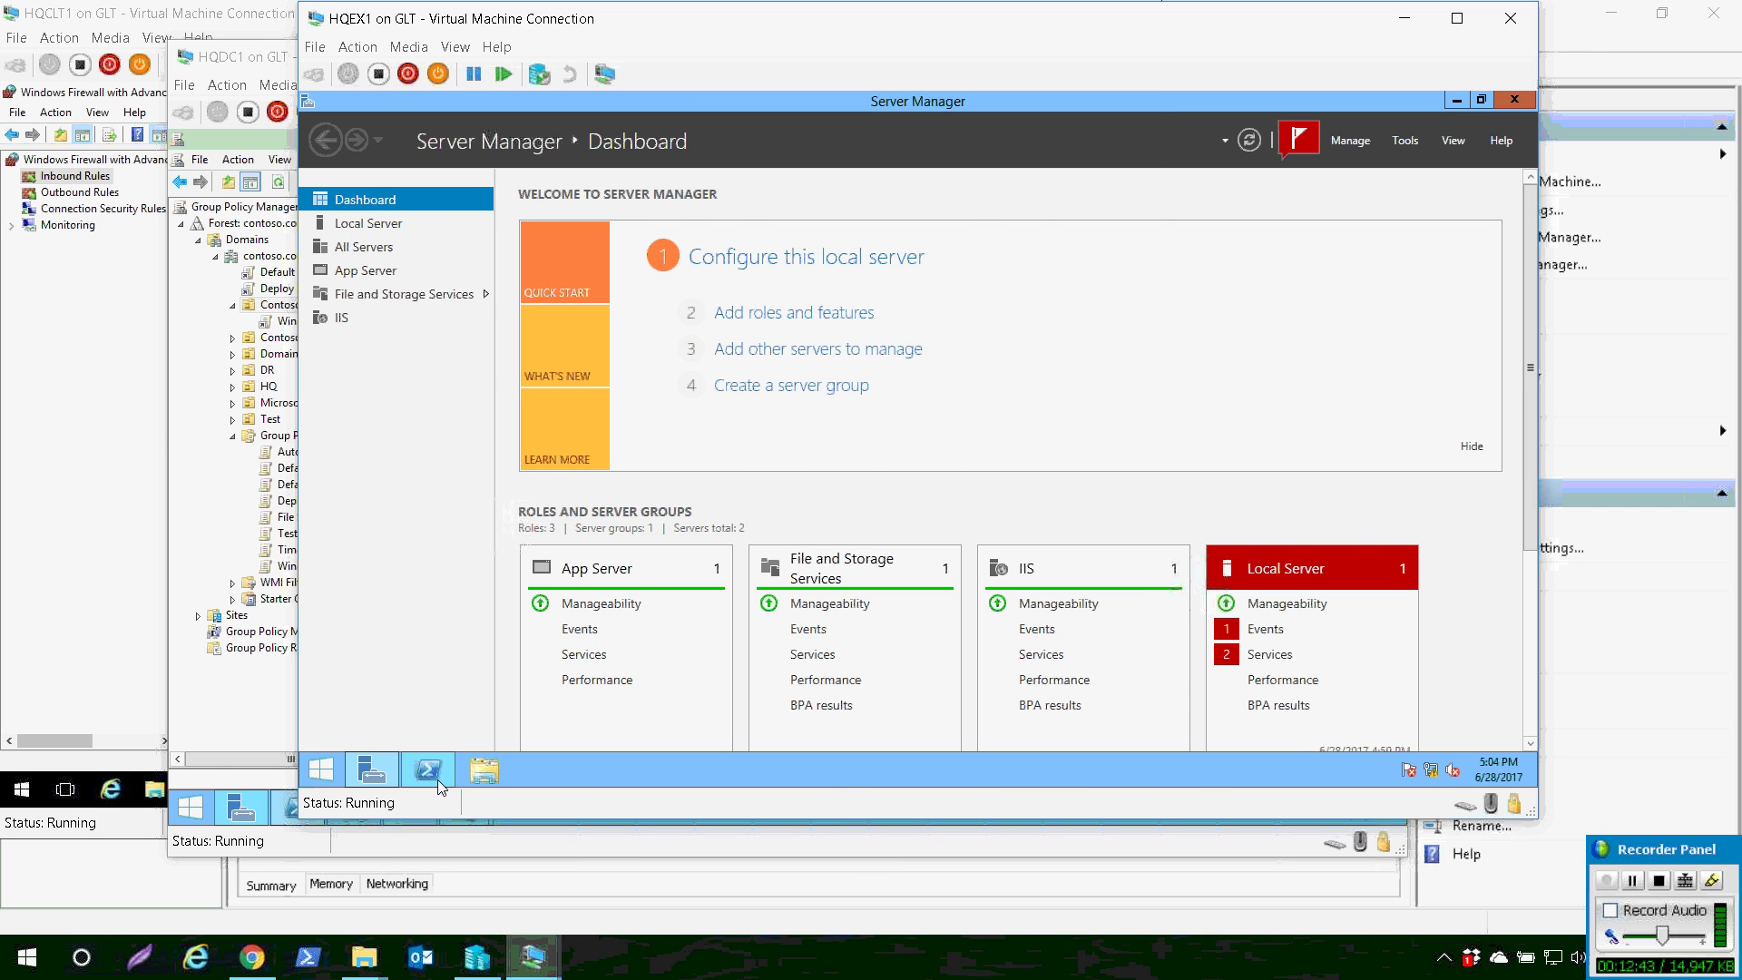
click(534, 958)
- Bring HQCLT1's window forward, reposition it, and return to the Windows Firewall overview page
click(442, 788)
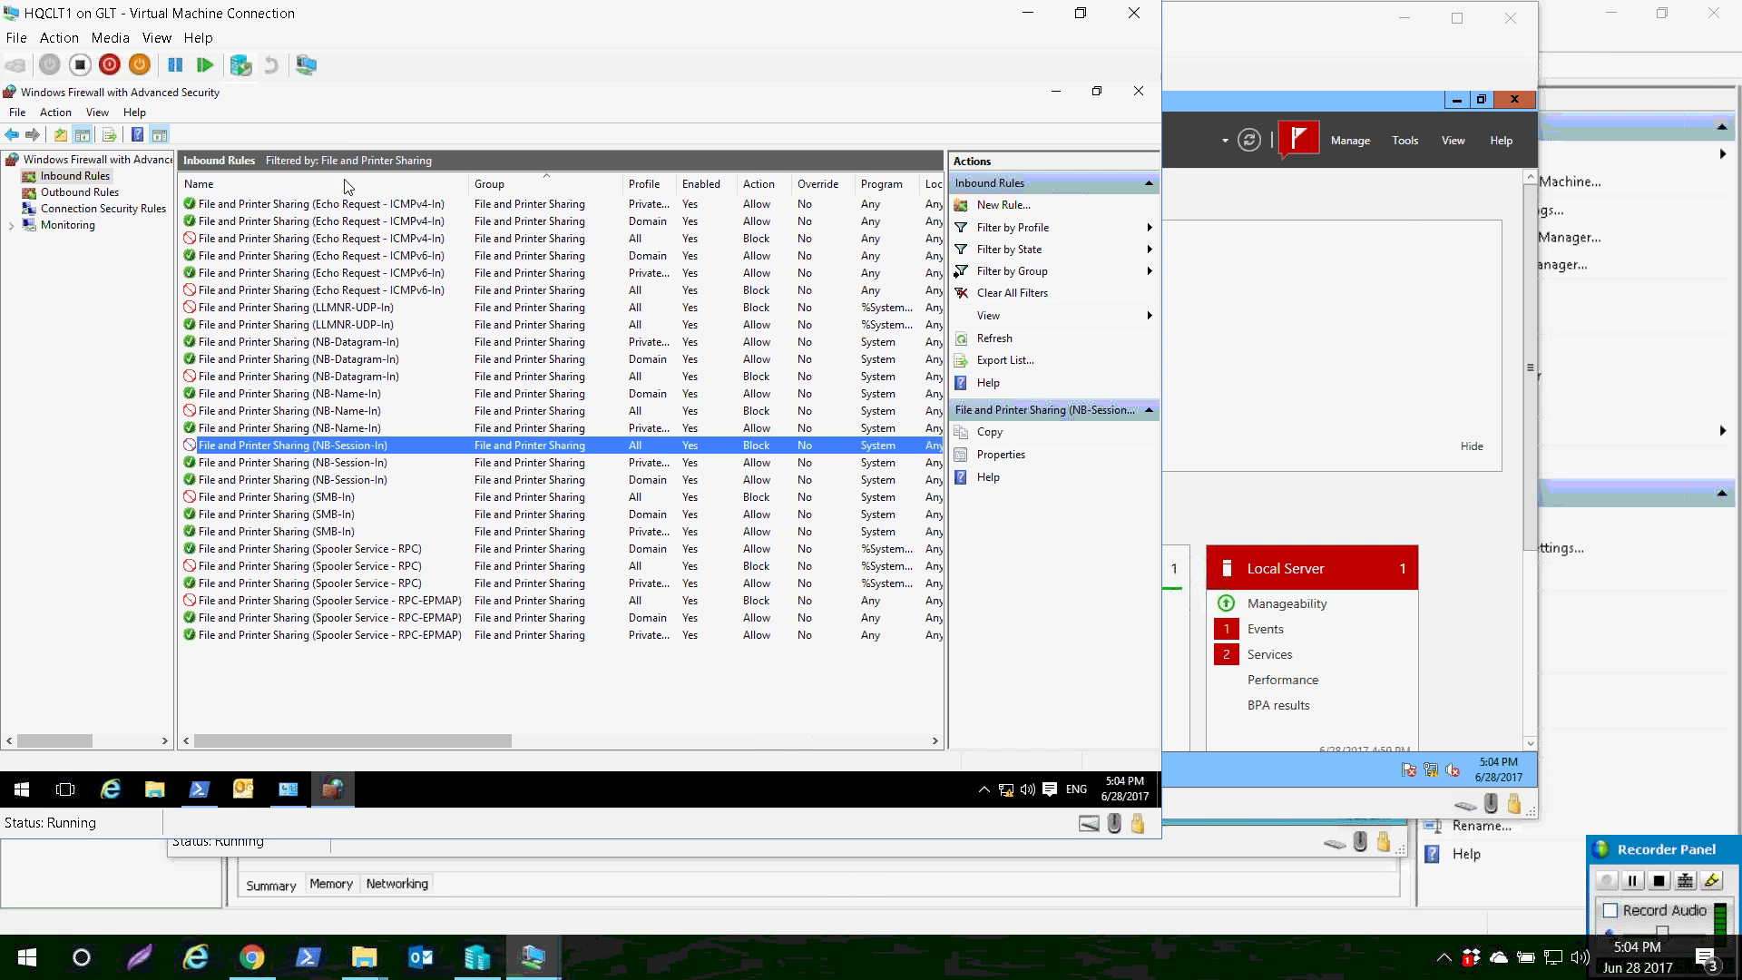
drag(368, 12, 611, 34)
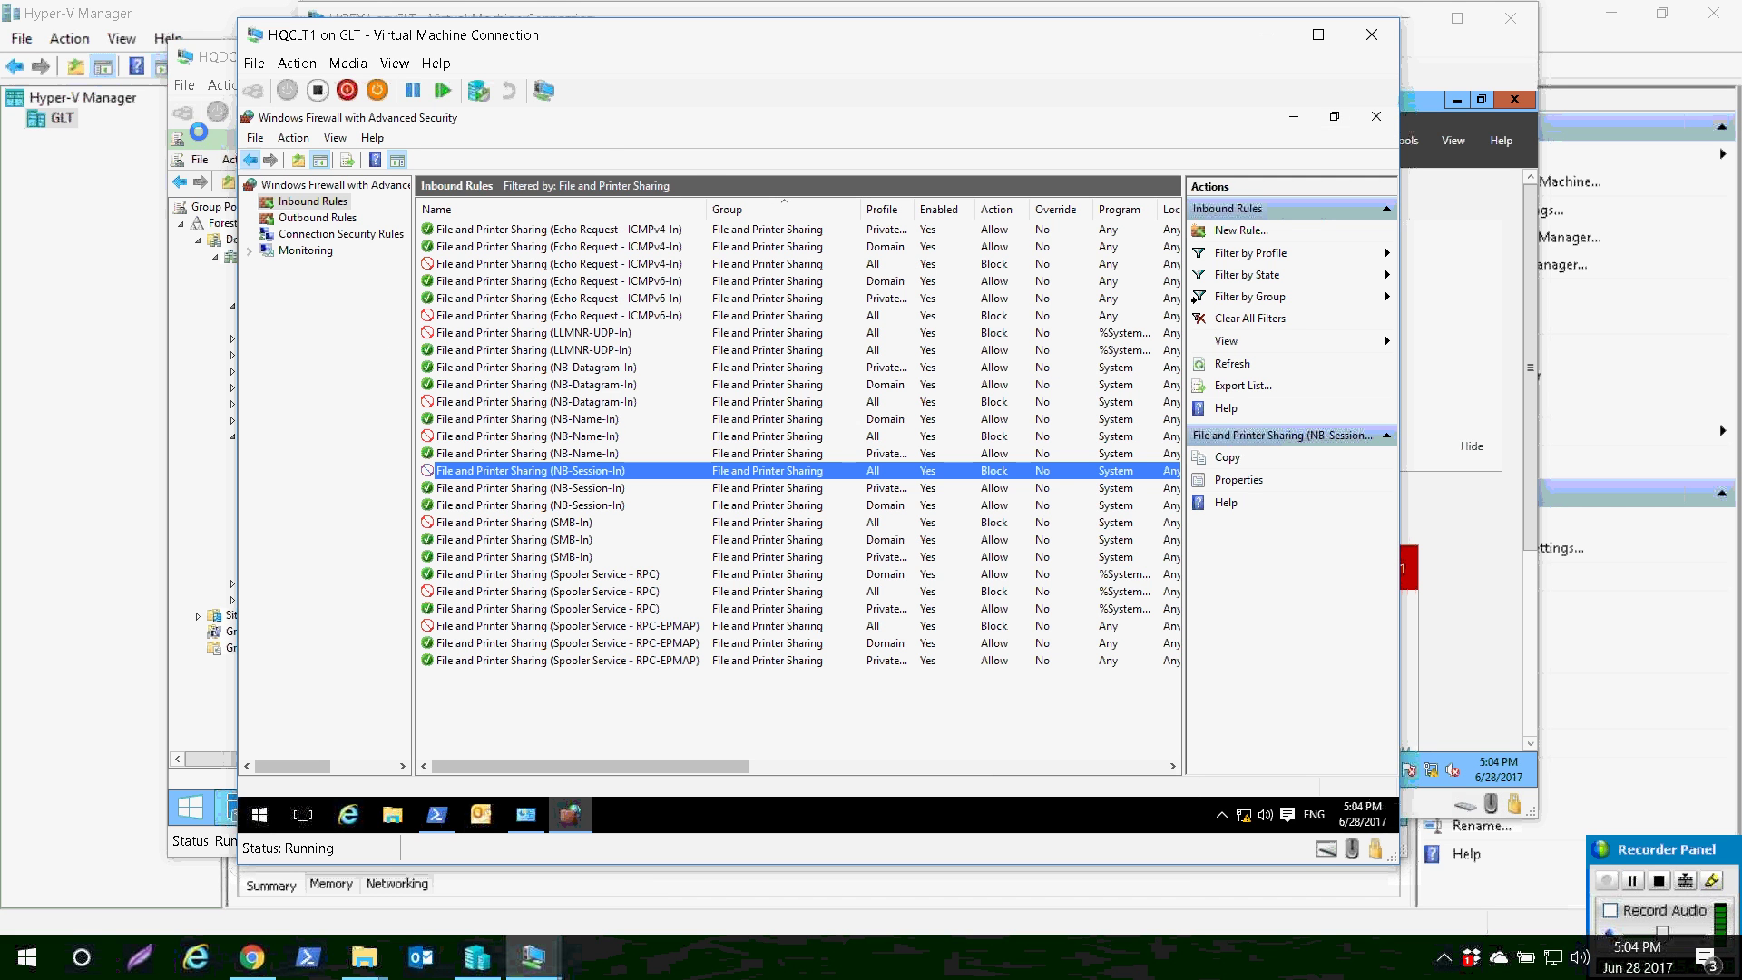
click(250, 159)
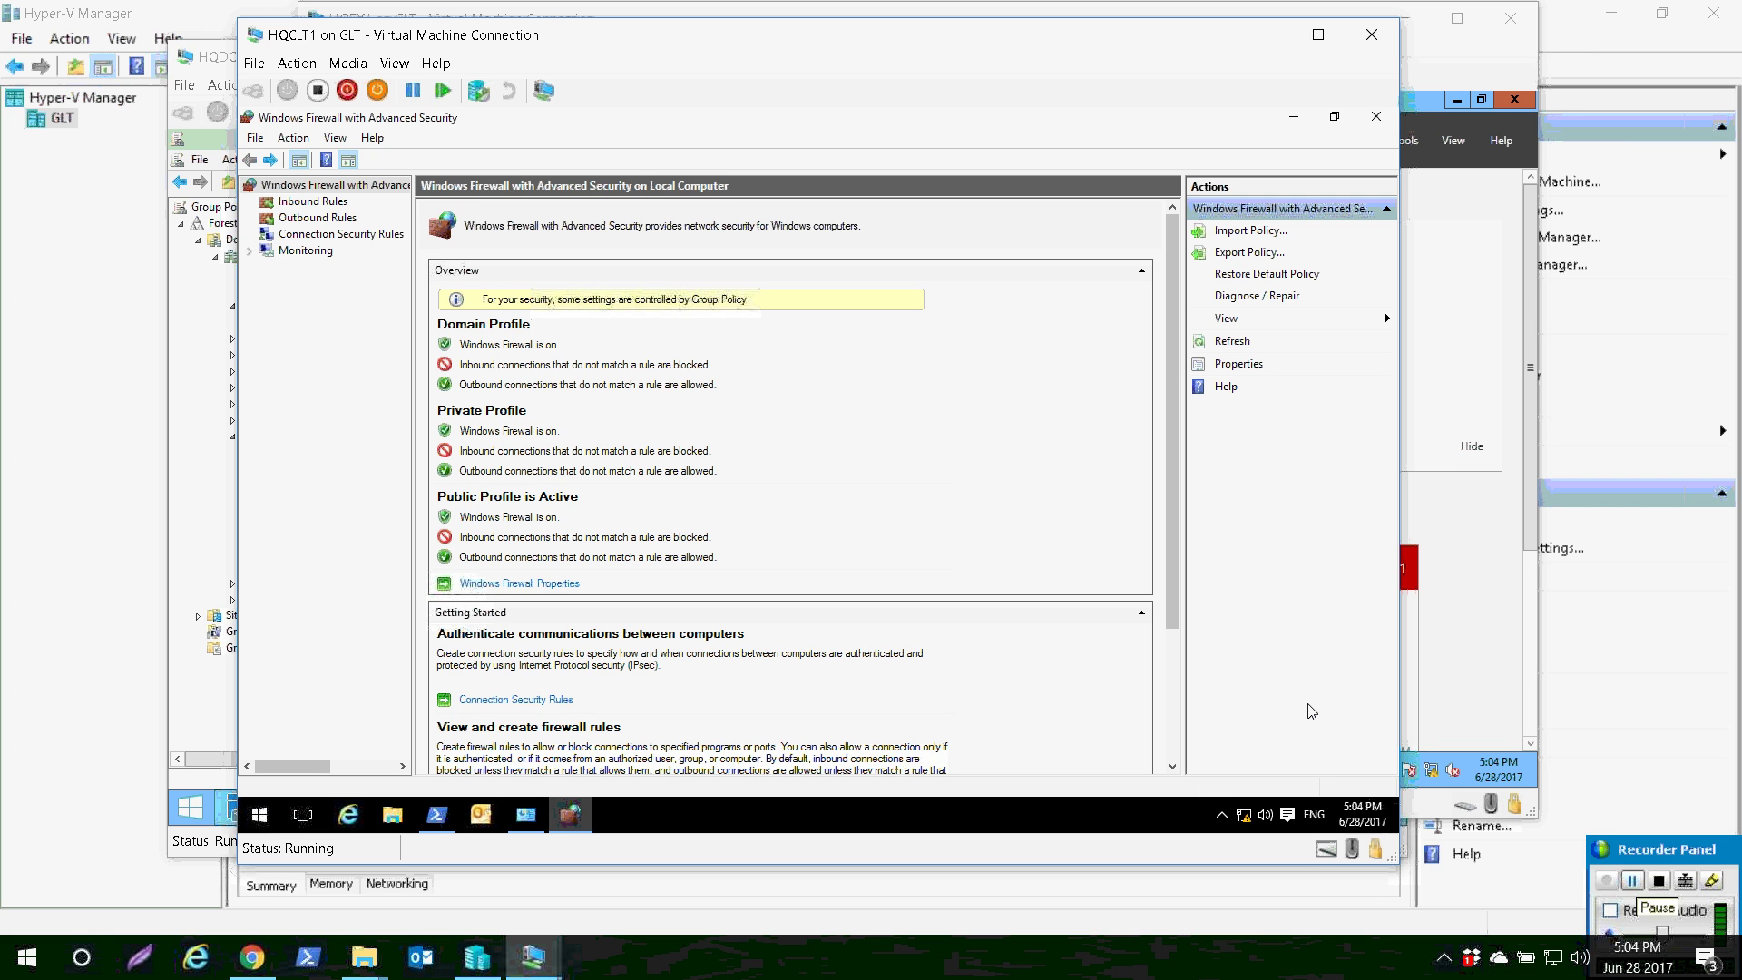
- On HQDC1, show the Windows Firewall Restrictions GPO linked and enabled on Contoso Computers
mouse_move(533, 957)
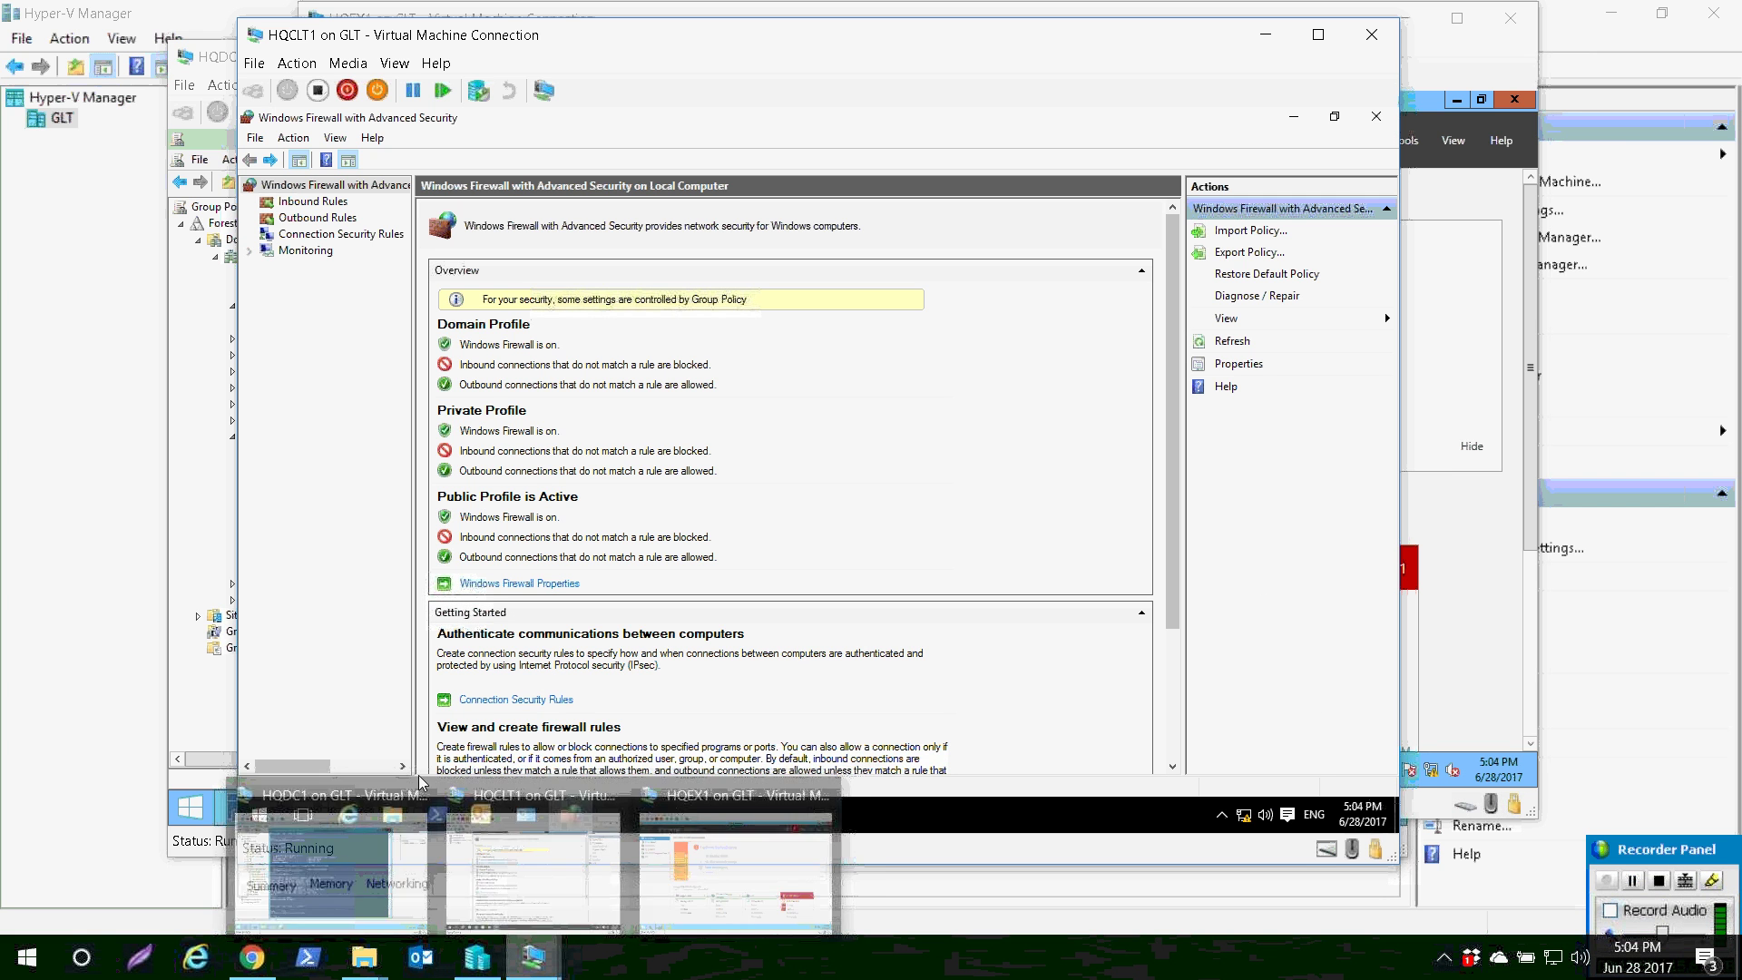
click(418, 774)
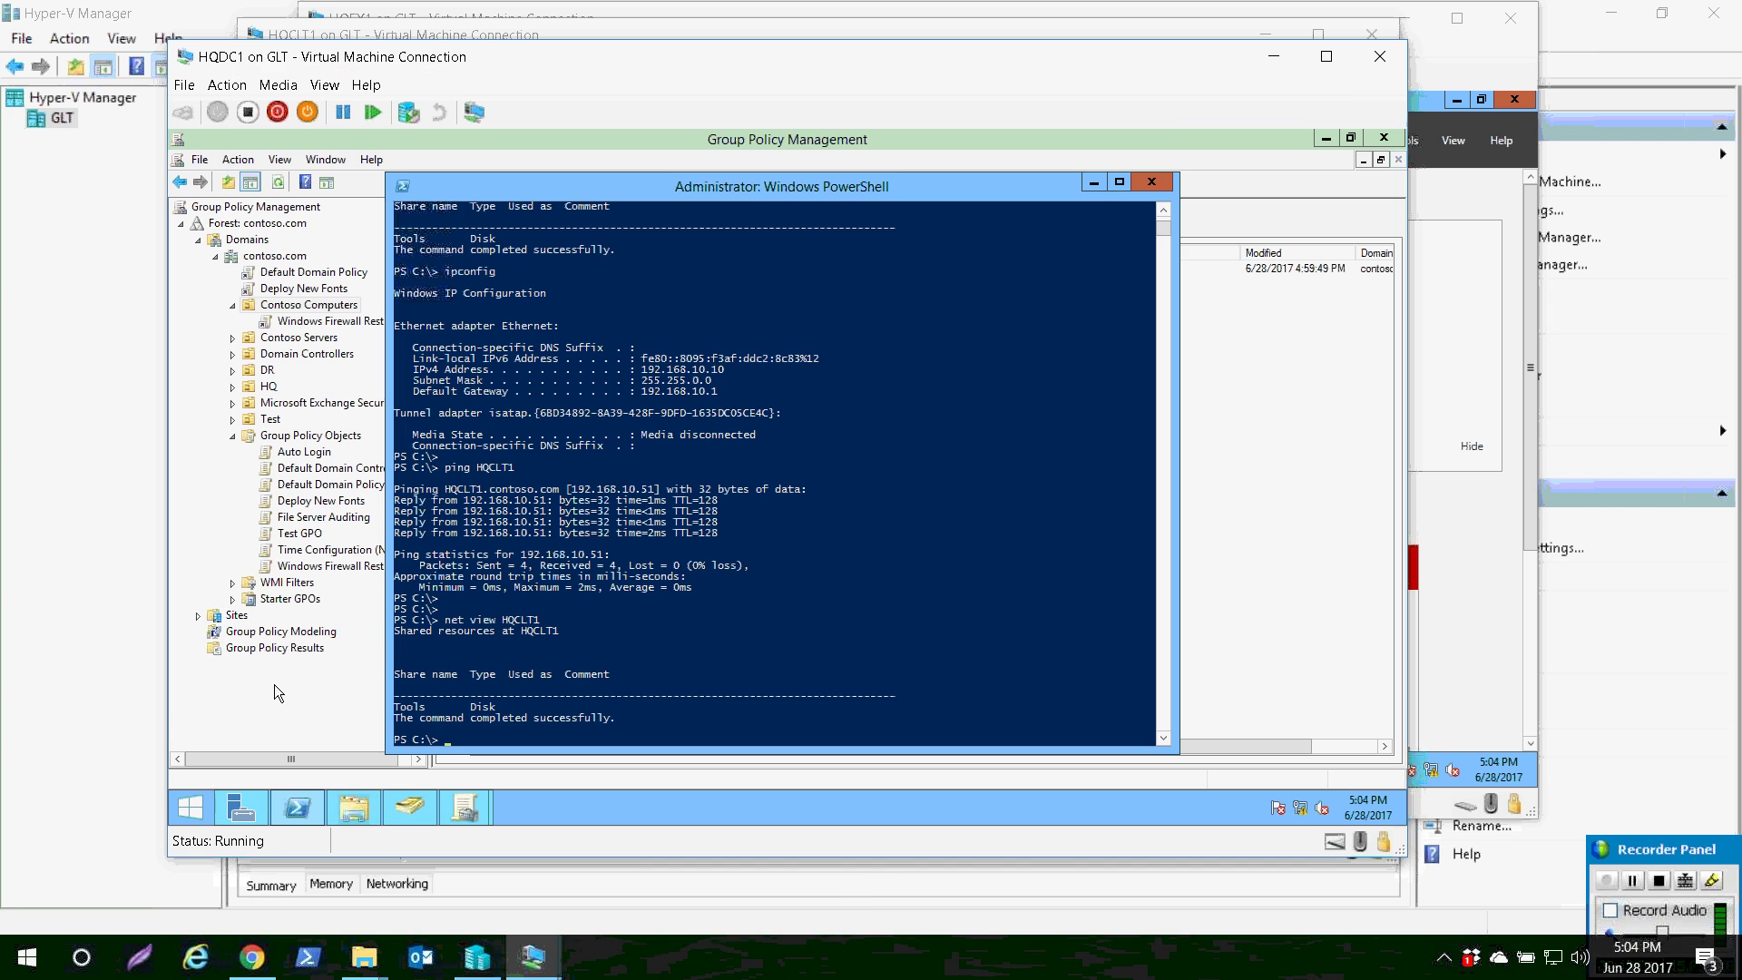
click(1307, 701)
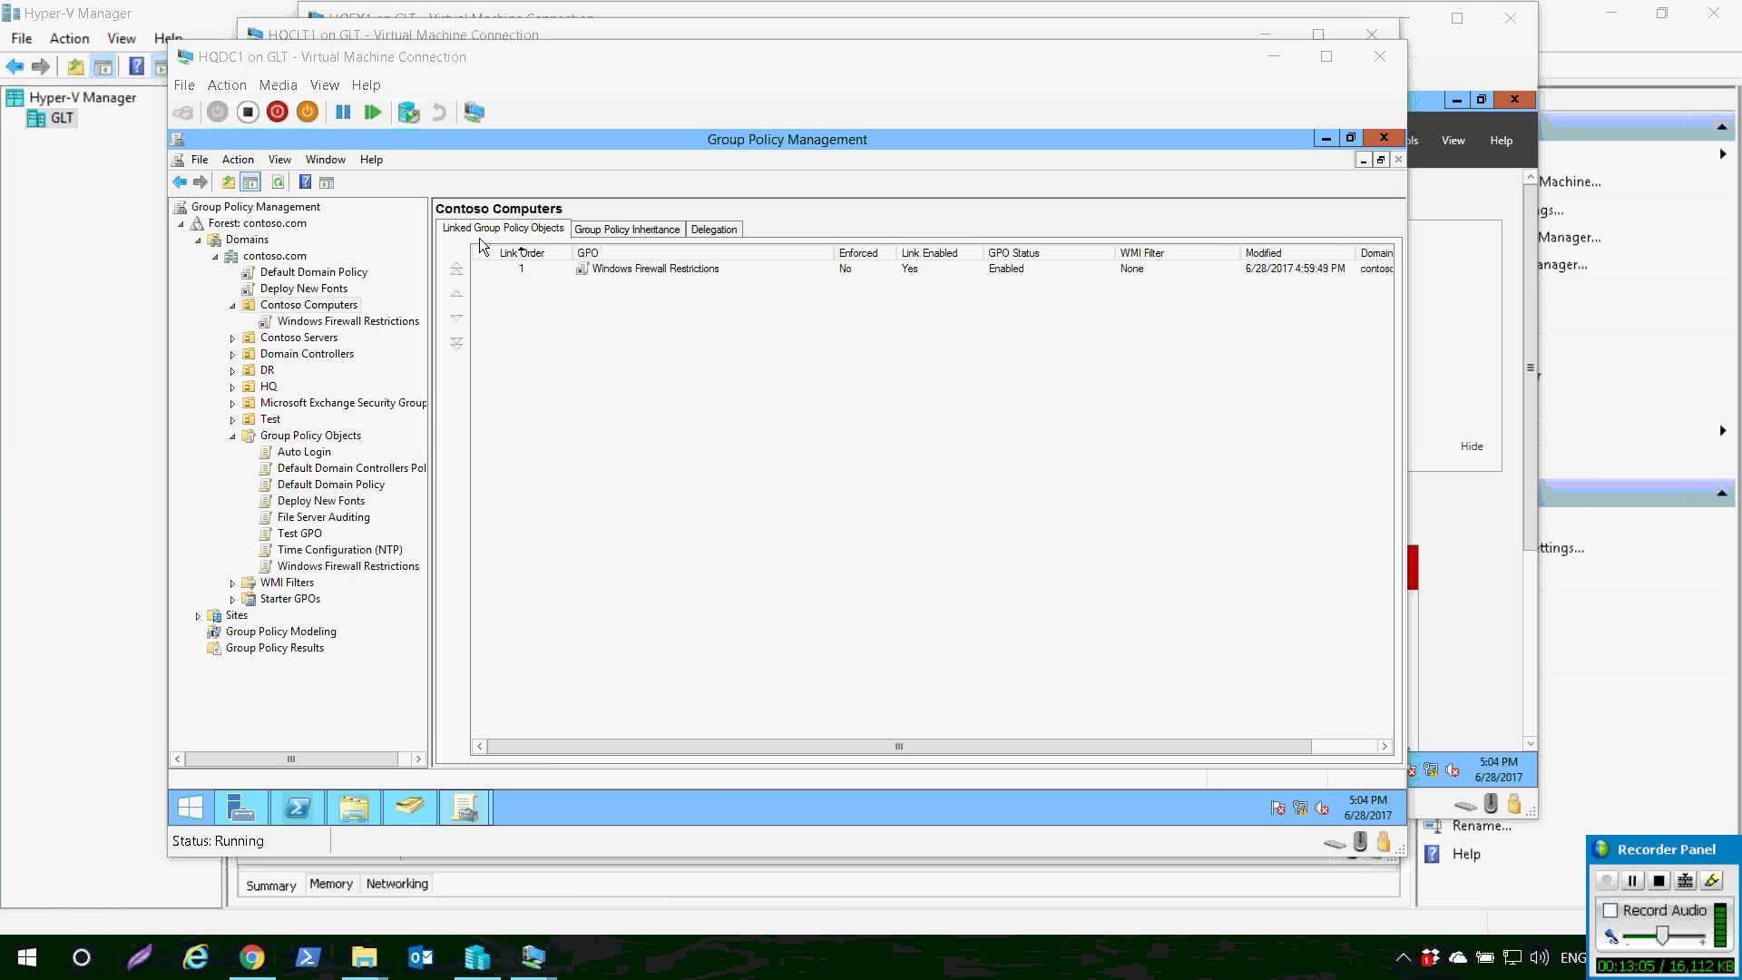
click(533, 224)
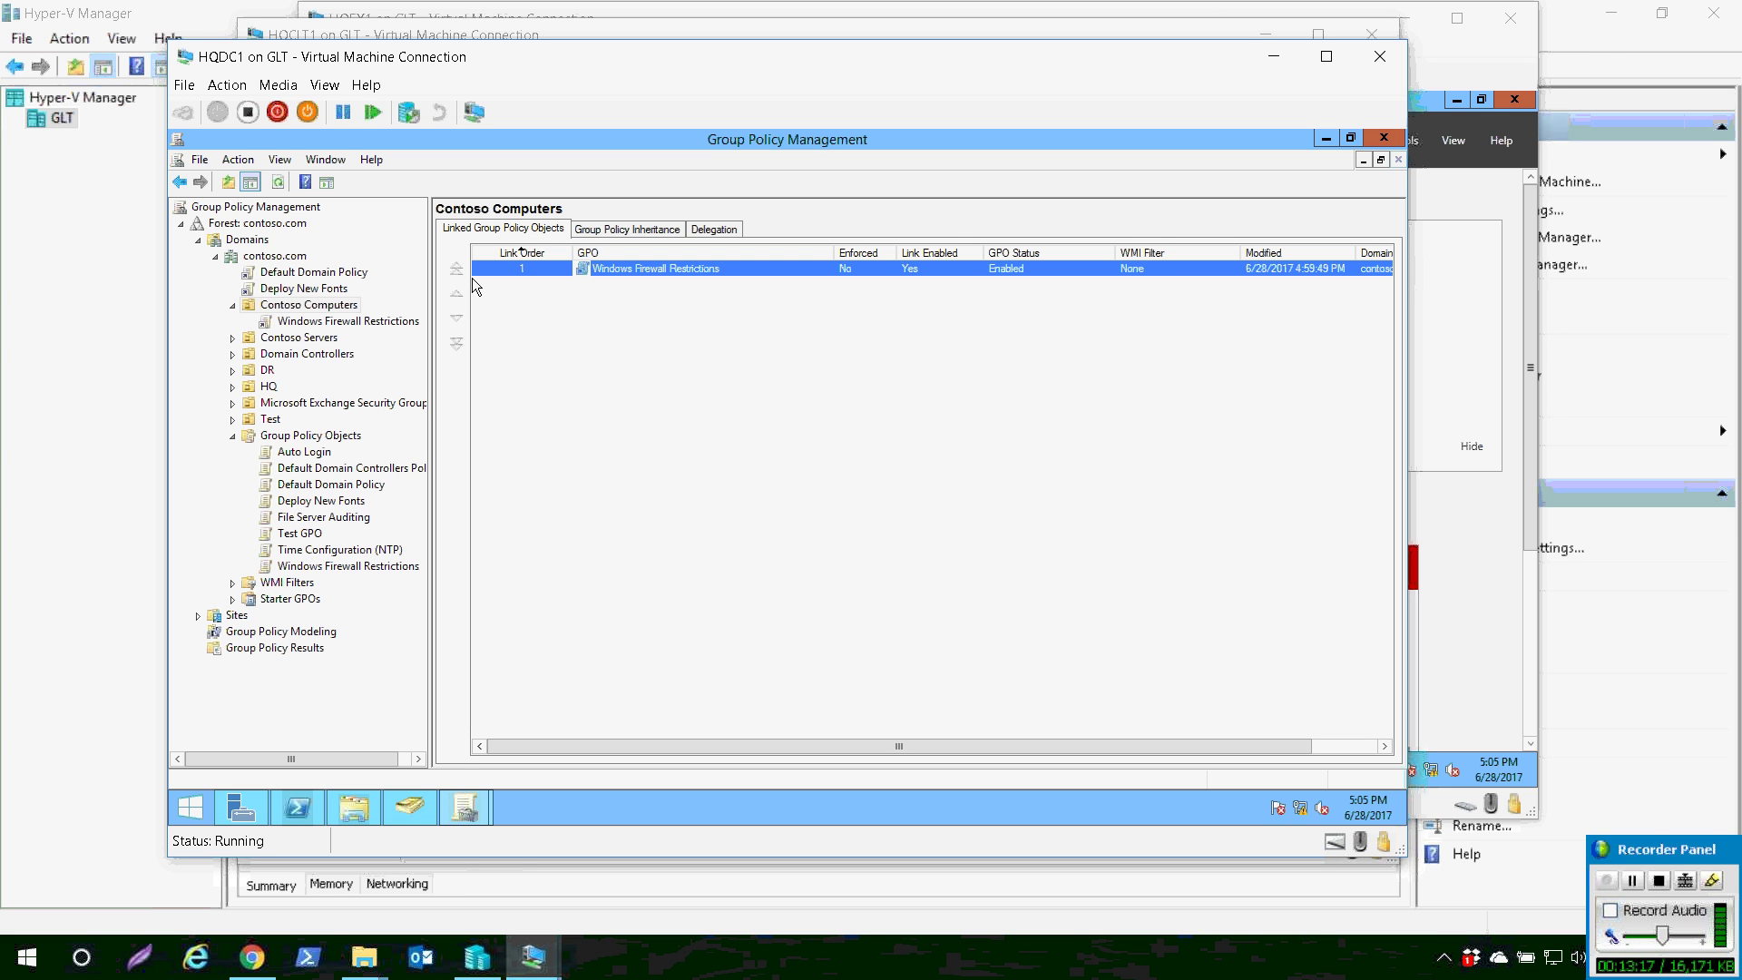
click(494, 291)
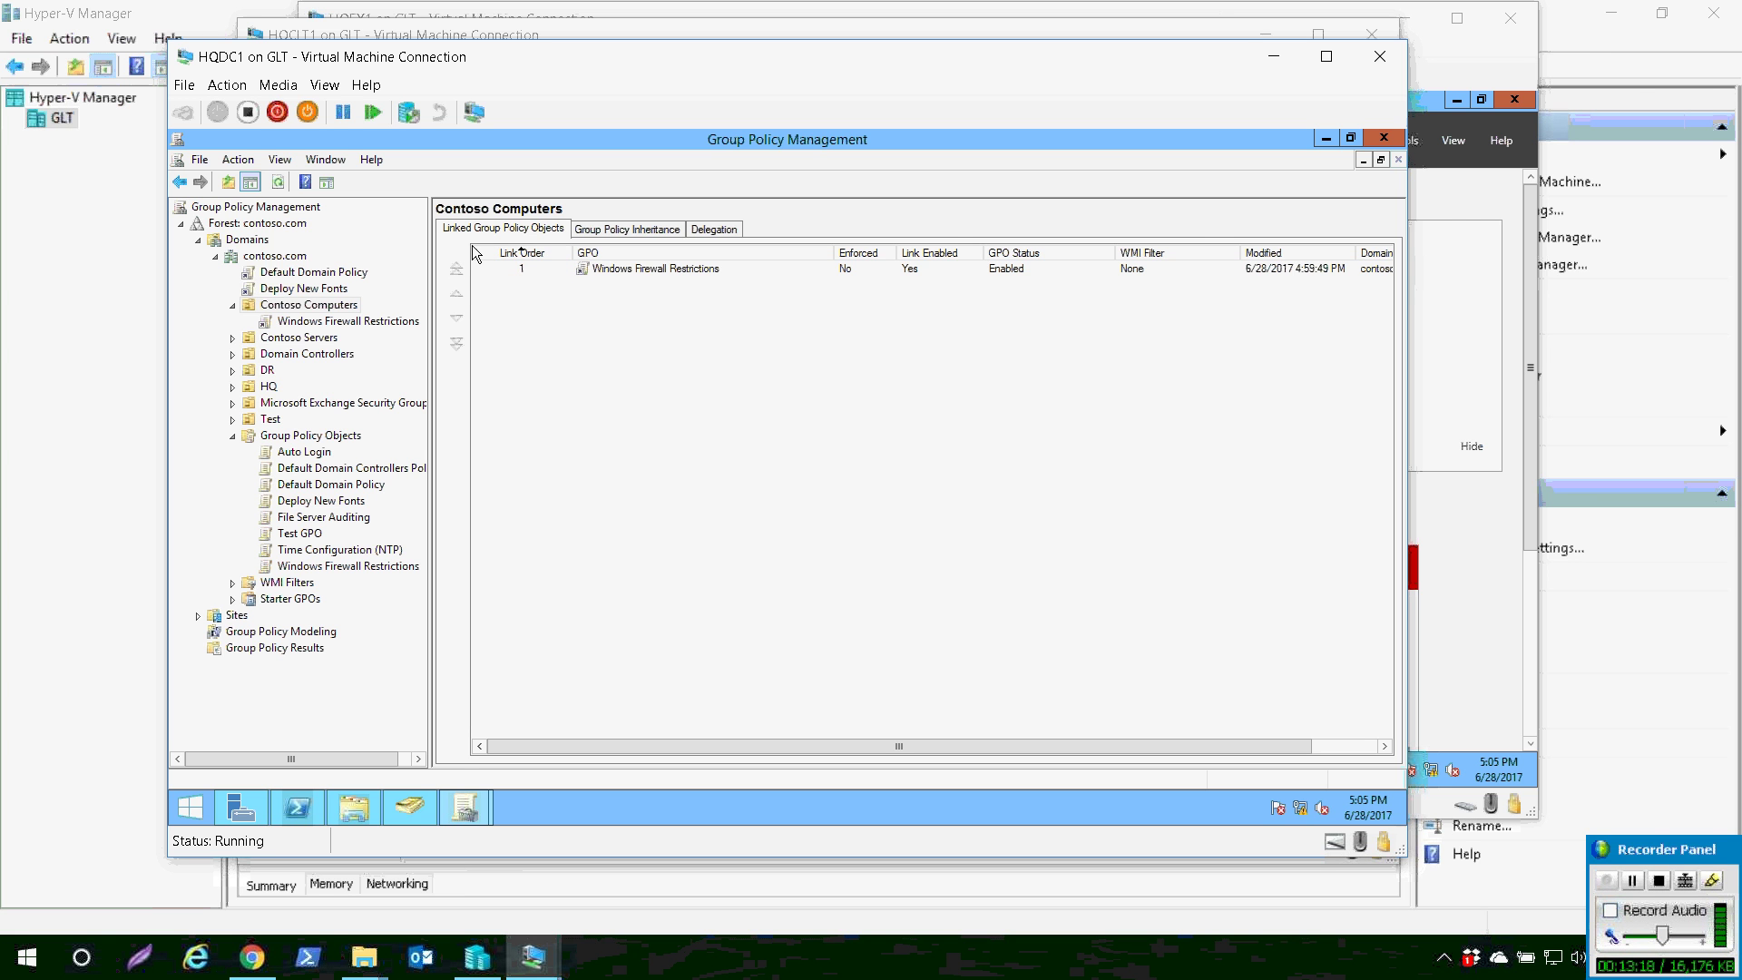